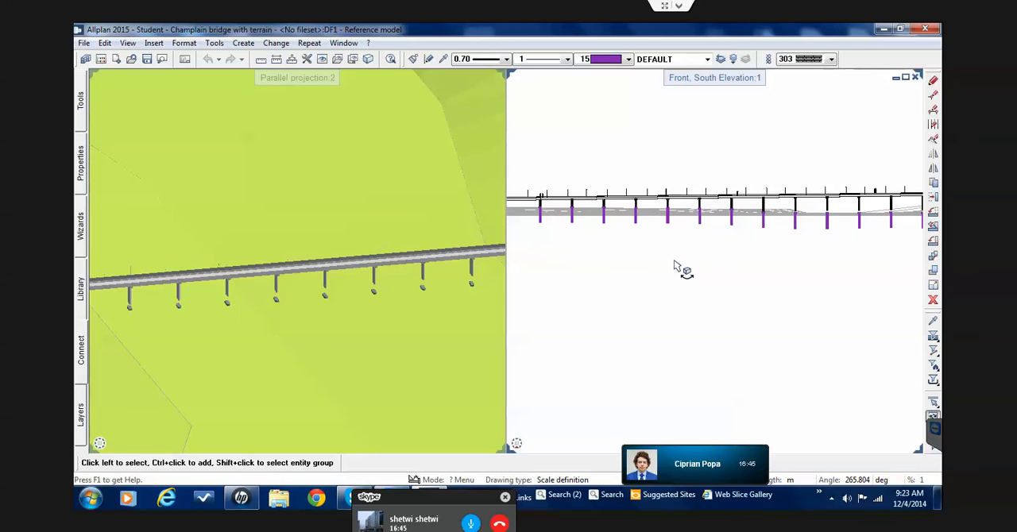
Examine where the bridge piers meet their purple foundations along the south elevation
scroll(682, 207, up, 5)
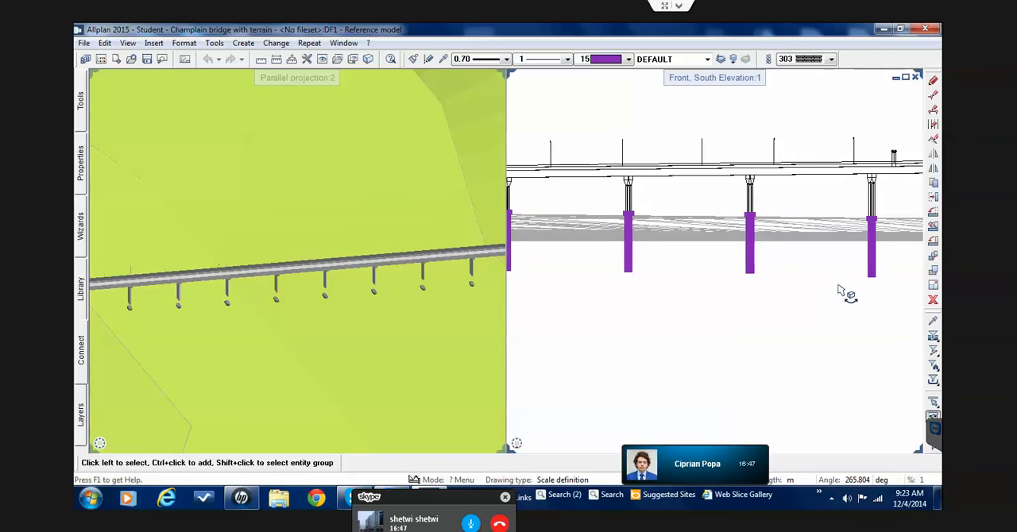
scroll(653, 256, down, 3)
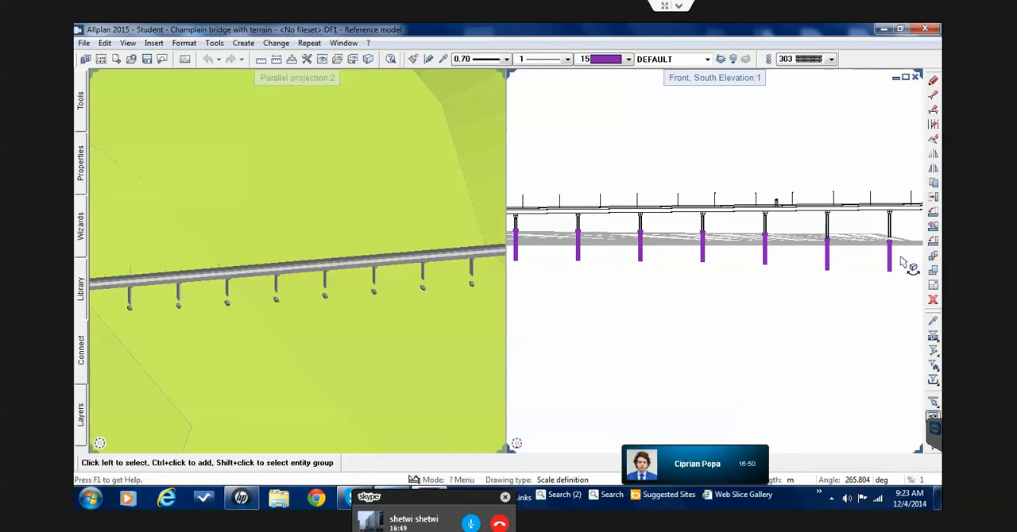
scroll(857, 254, down, 3)
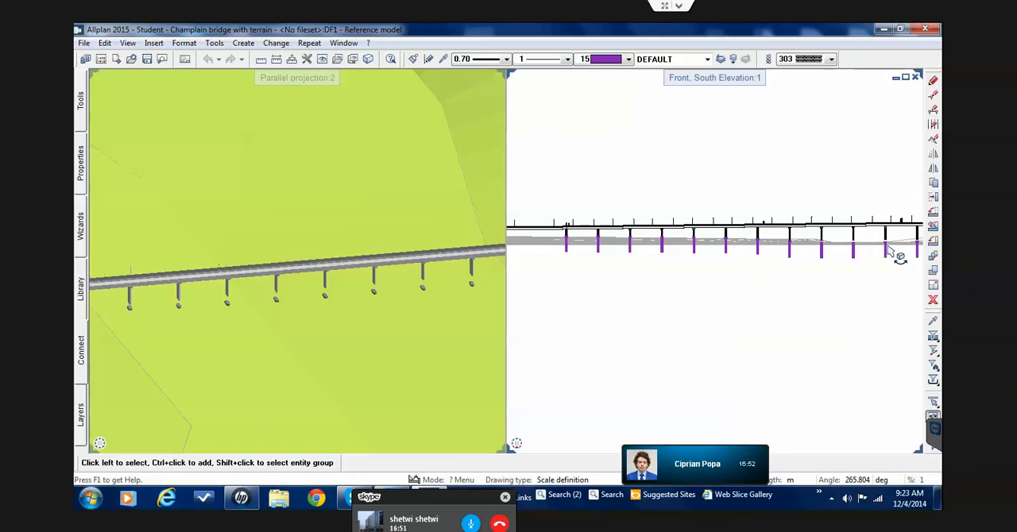
scroll(840, 238, up, 5)
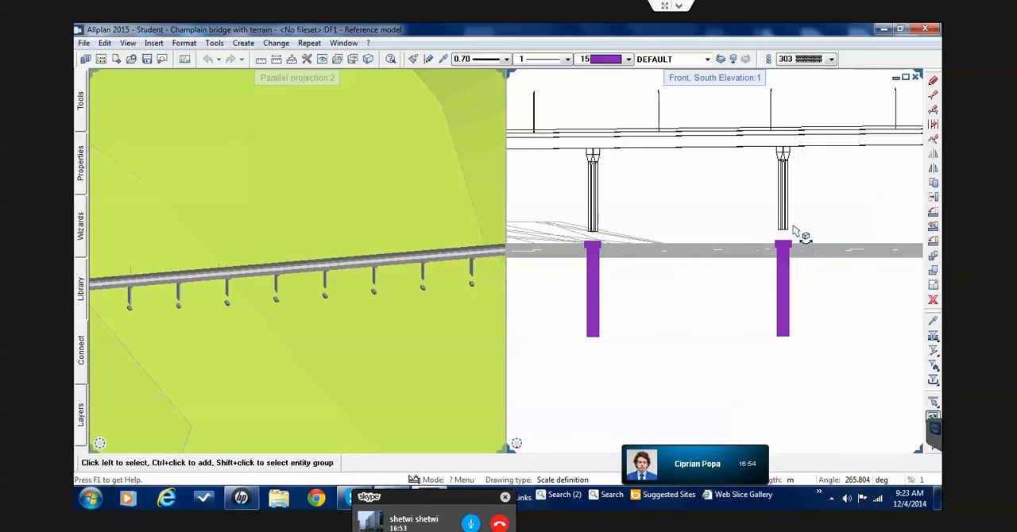
mouse_move(521, 449)
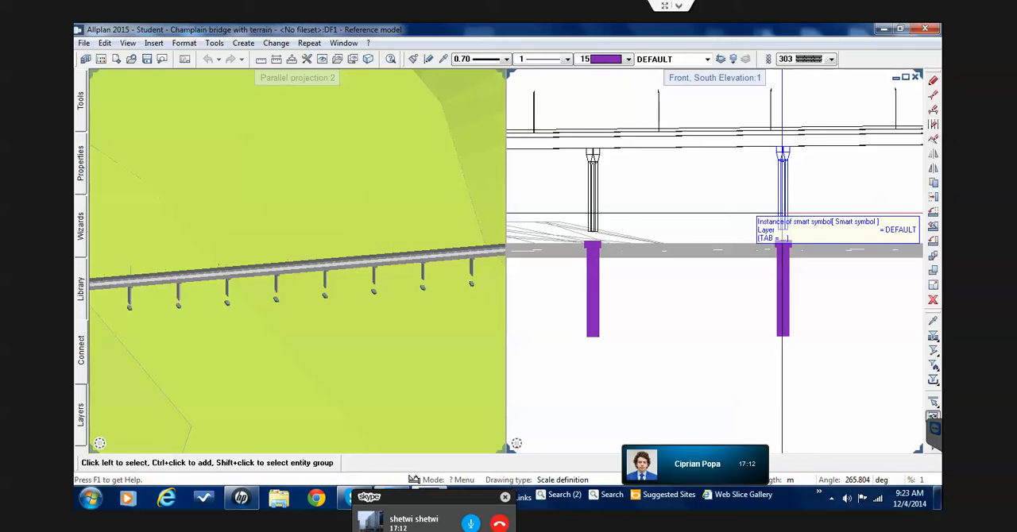
scroll(771, 212, down, 2)
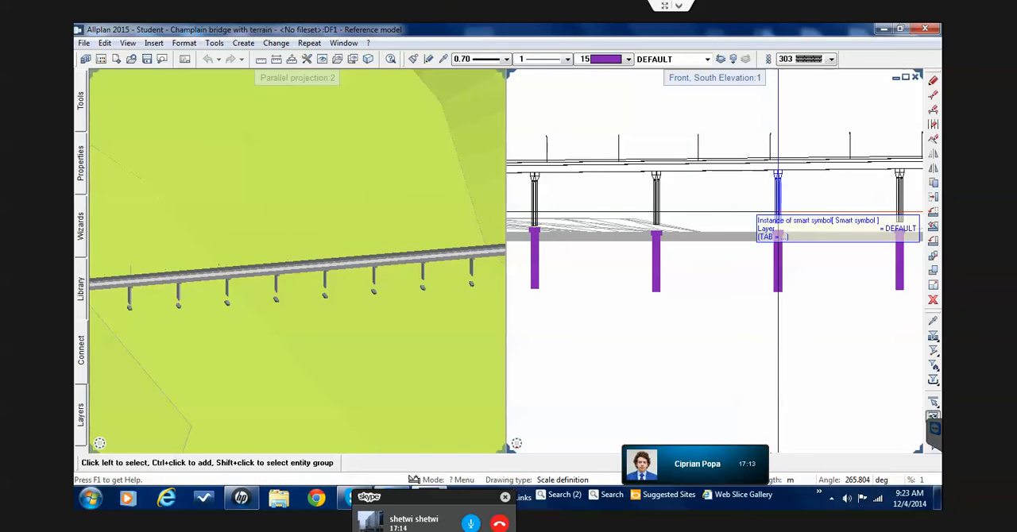
middle_drag(681, 217, 734, 217)
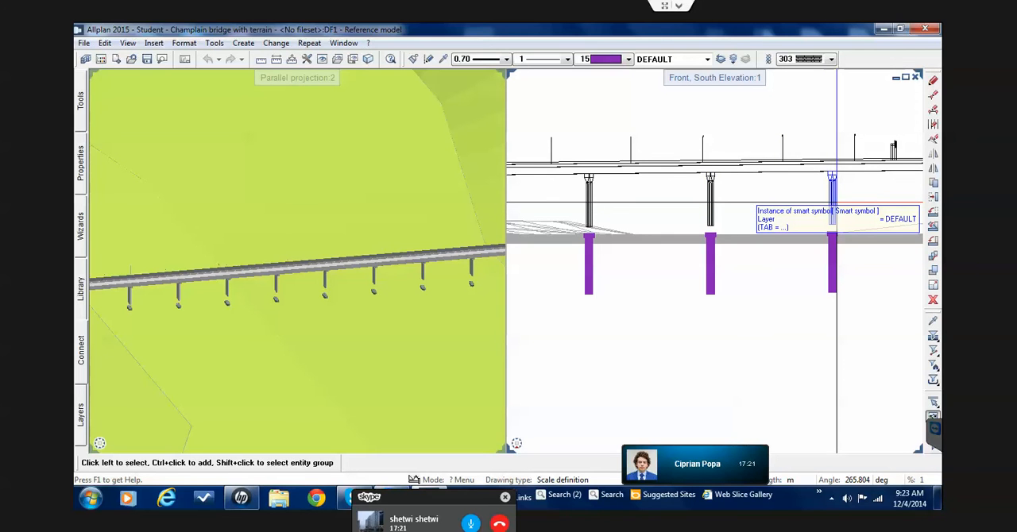
scroll(836, 210, down, 3)
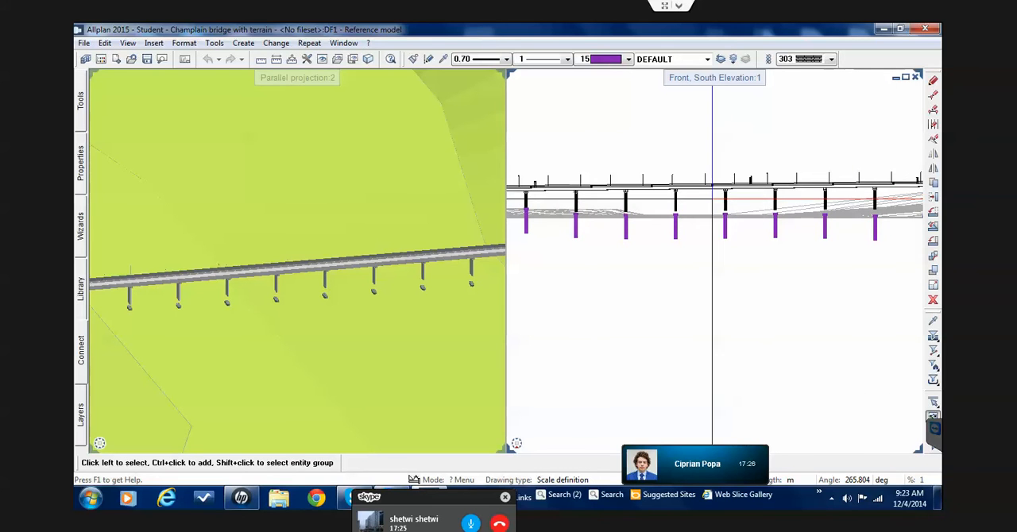
scroll(585, 213, up, 4)
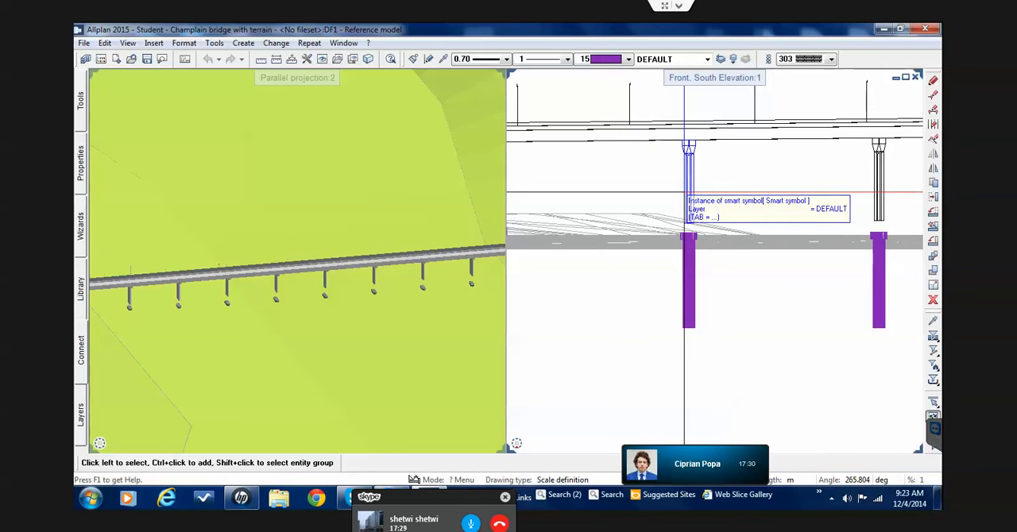
scroll(683, 191, down, 5)
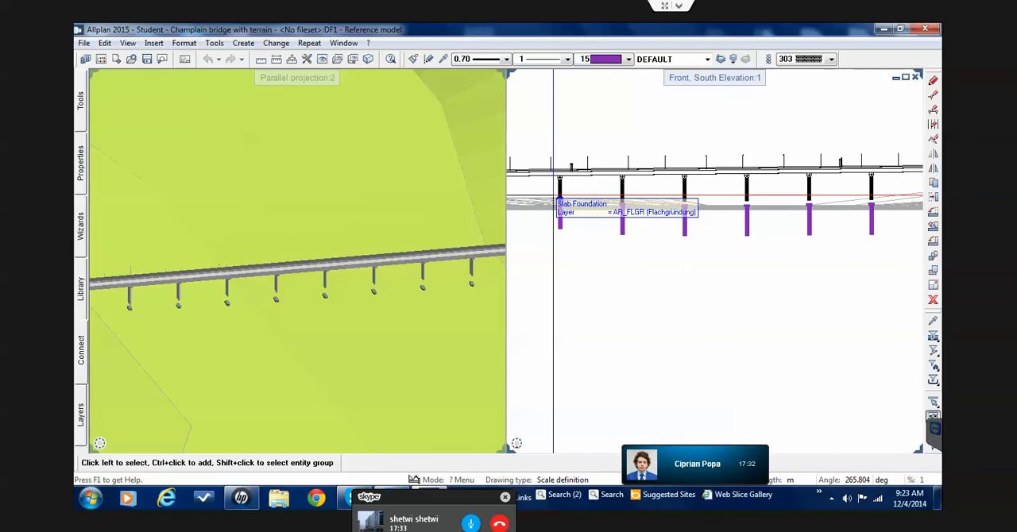
scroll(637, 209, down, 2)
scroll(637, 209, down, 2)
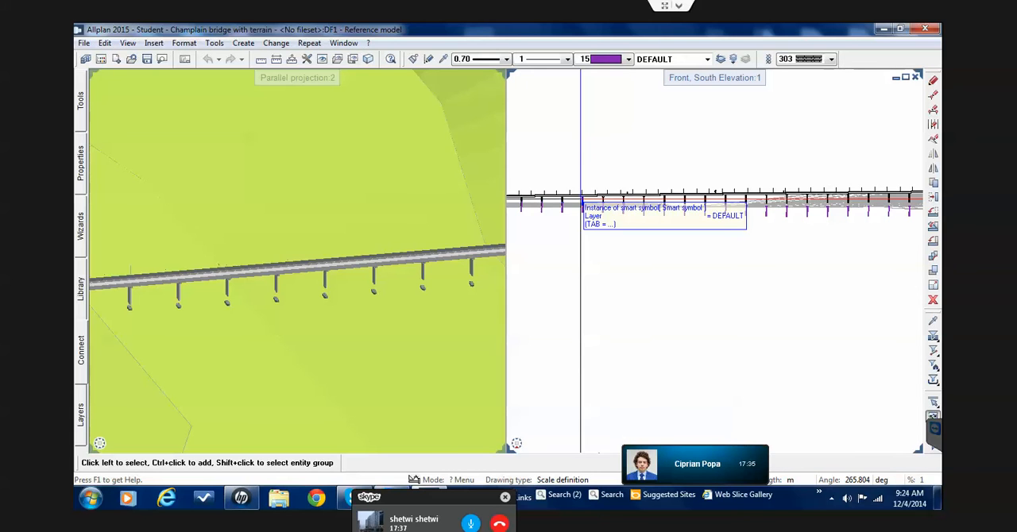
scroll(482, 204, up, 6)
scroll(511, 205, up, 1)
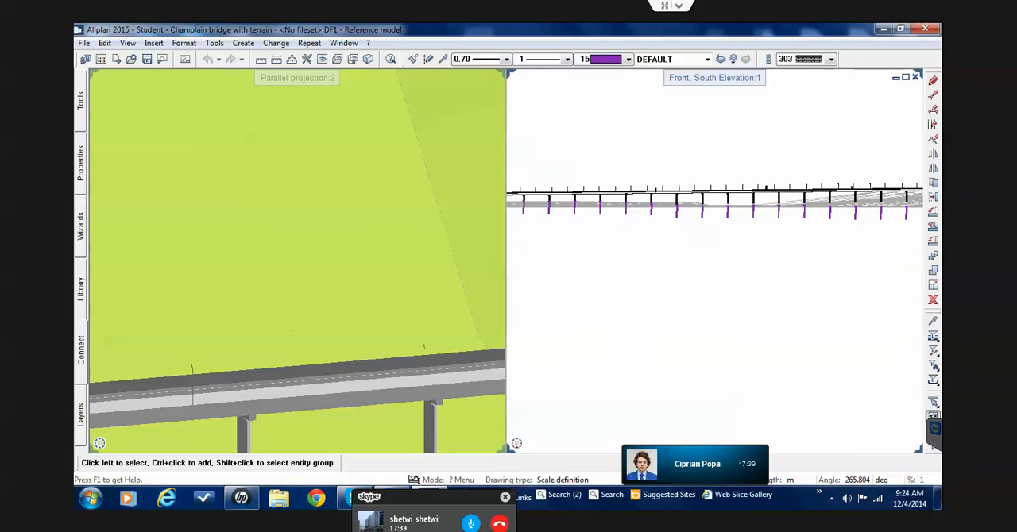
scroll(571, 202, up, 3)
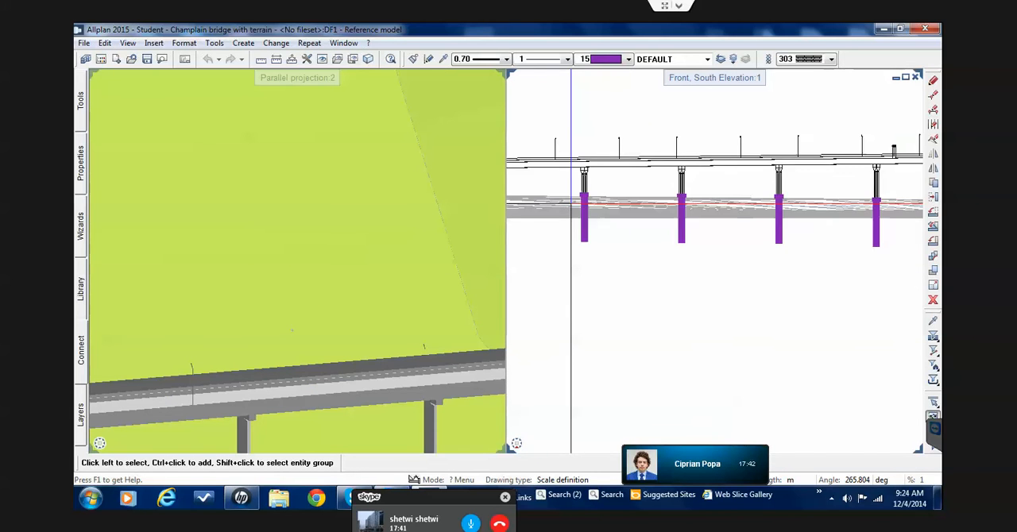
scroll(580, 207, up, 2)
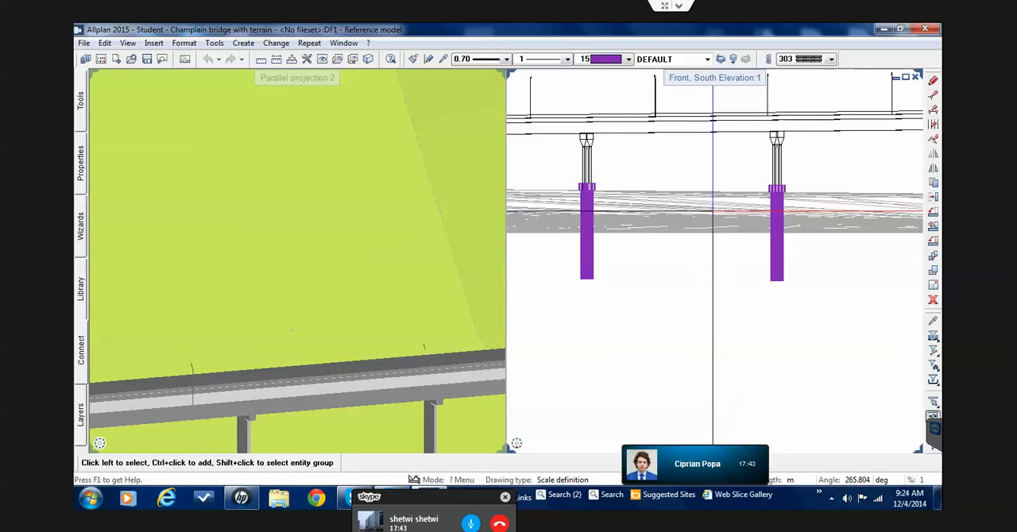
scroll(723, 209, down, 4)
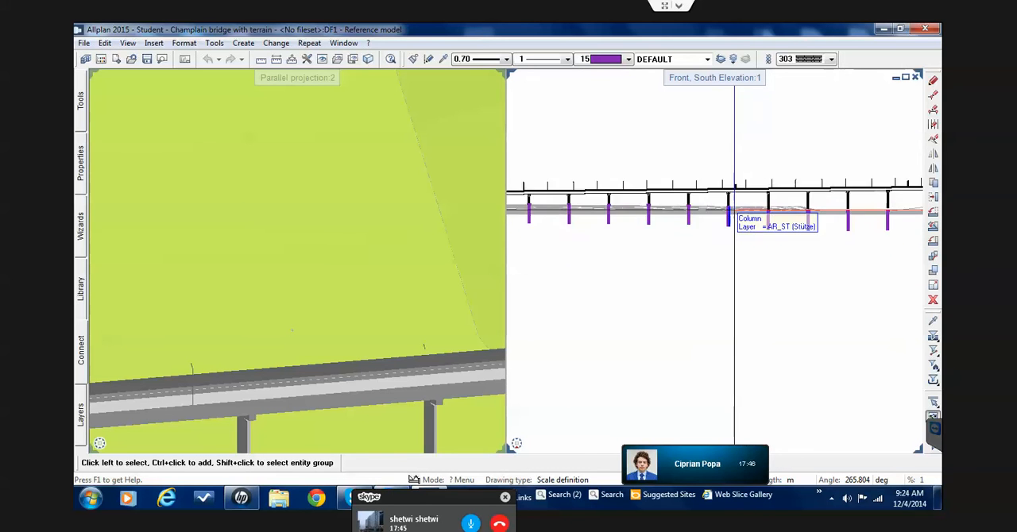
scroll(723, 209, up, 2)
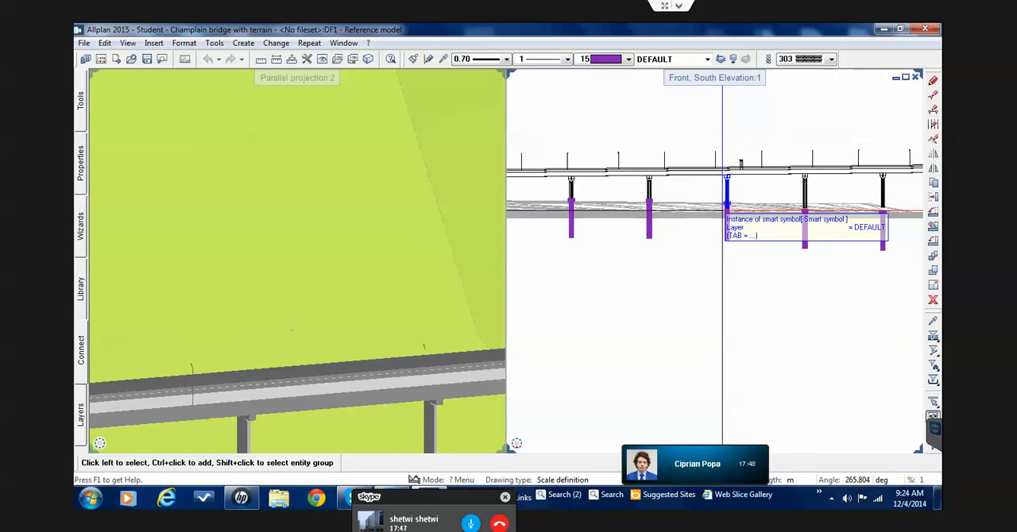
scroll(723, 209, up, 3)
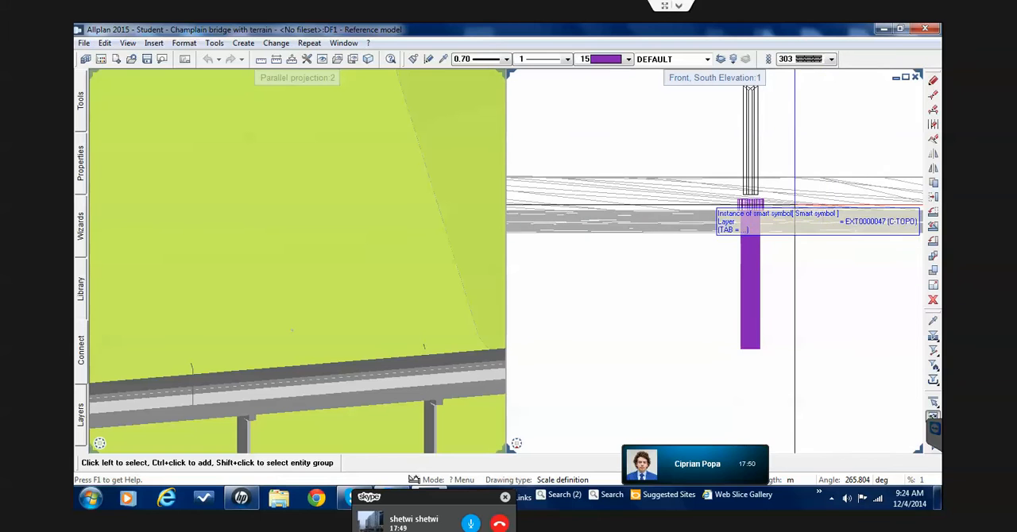
scroll(703, 164, up, 3)
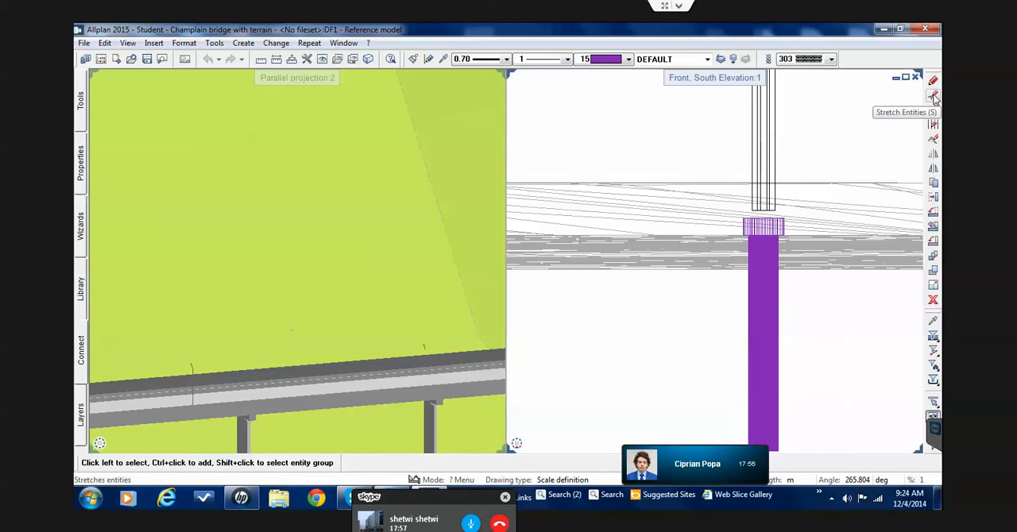
Try to stretch the lower end points of the pier above the purple foundation
key(s)
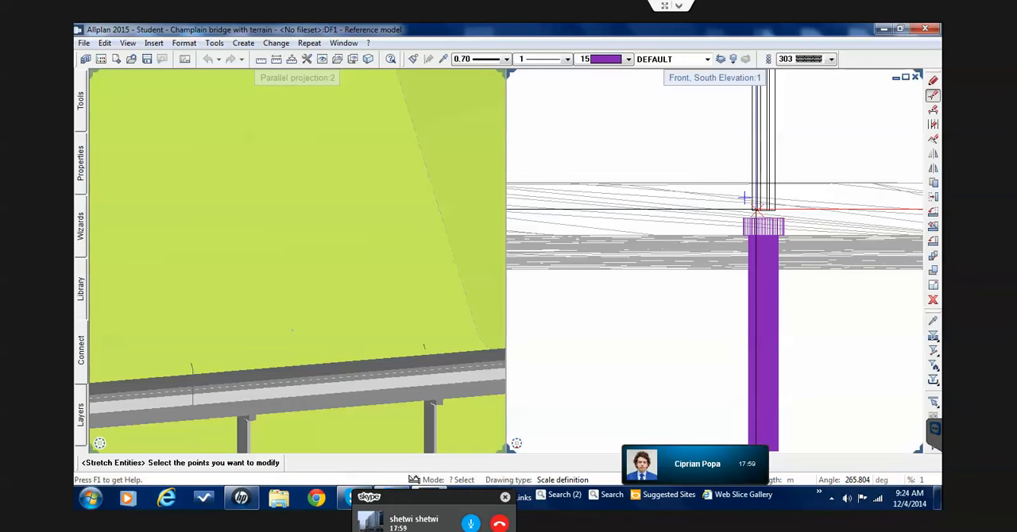
drag(731, 195, 785, 213)
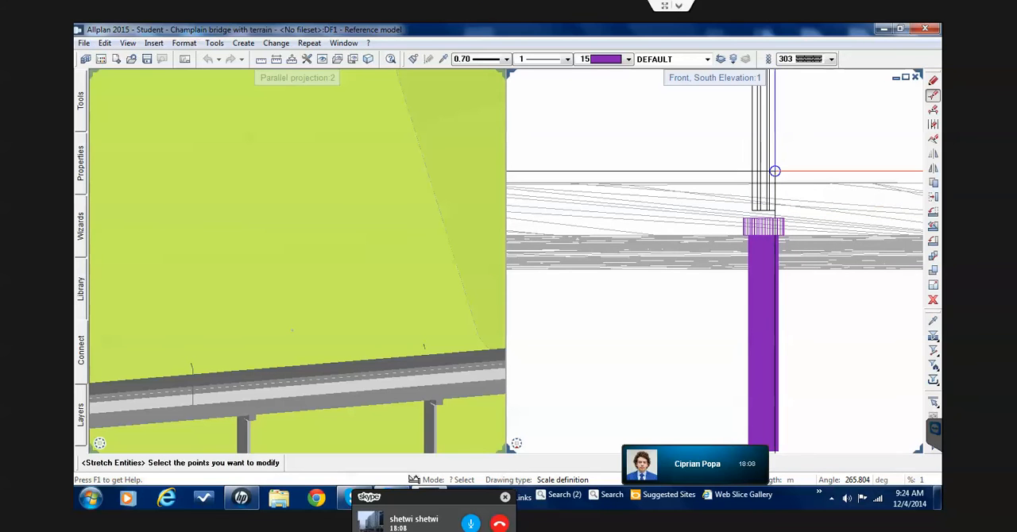
key(Escape)
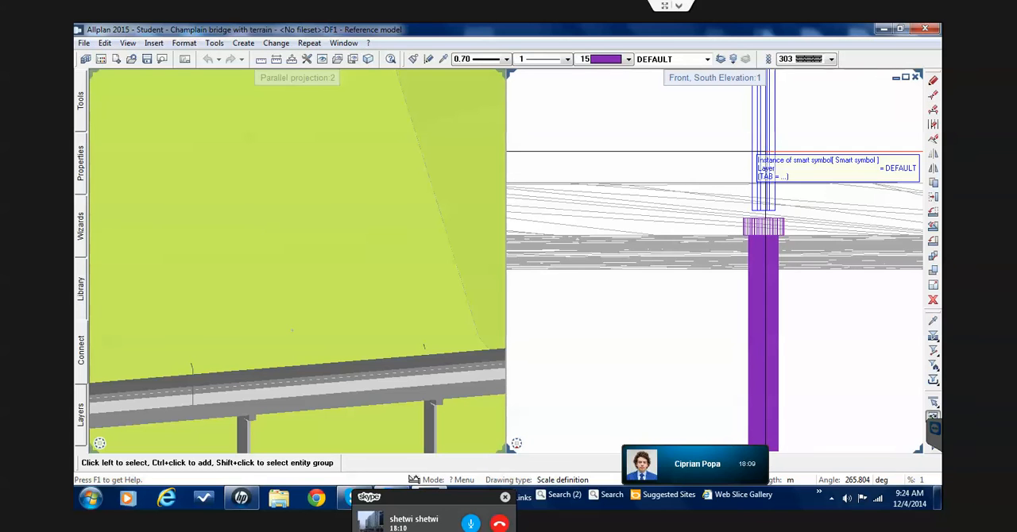
Unlink the pier's smart symbol fully, keeping the layer assignment as layers of elements
click(761, 149)
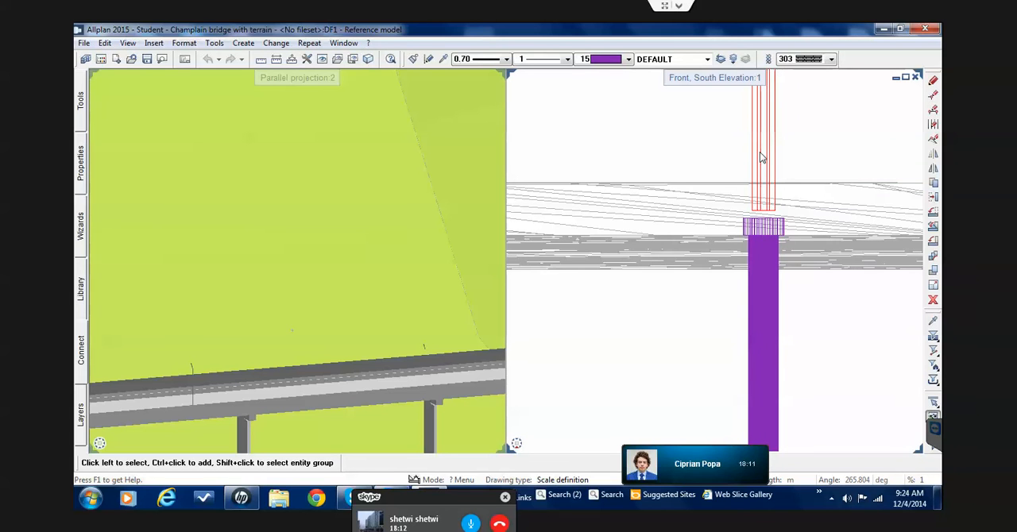
right_click(761, 157)
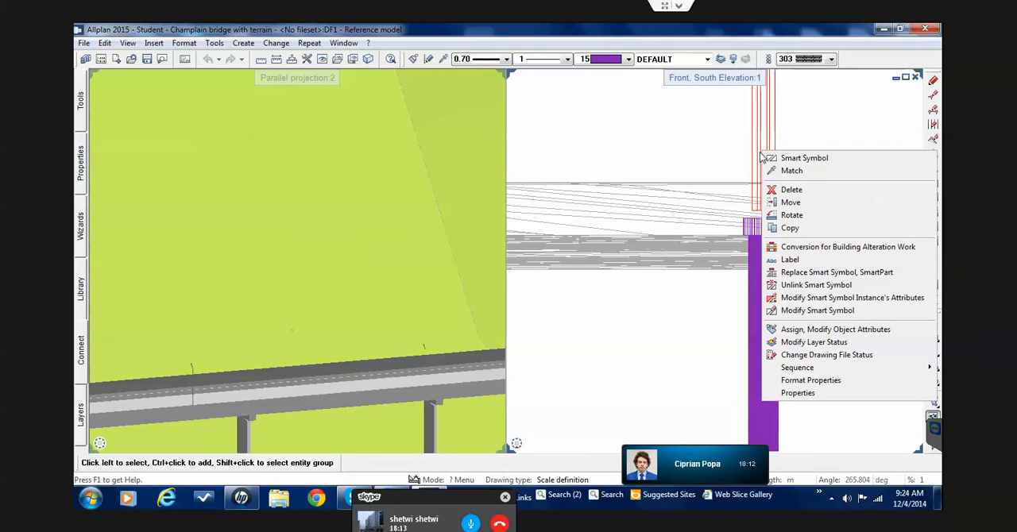
click(799, 289)
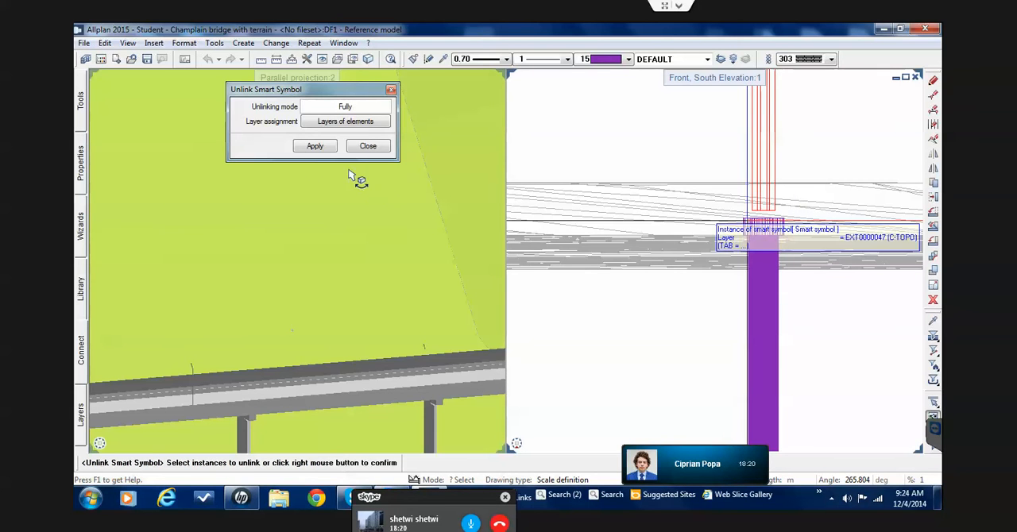
click(314, 146)
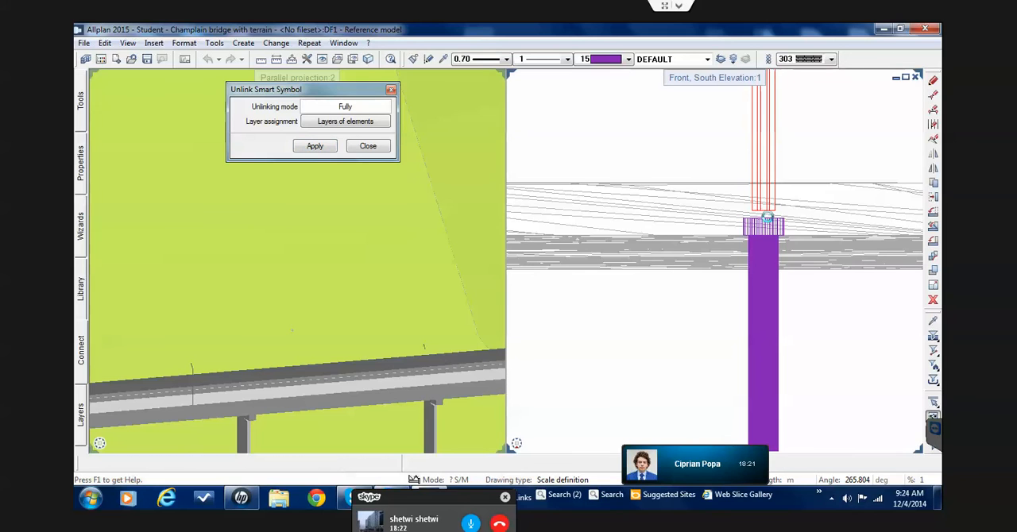
click(765, 218)
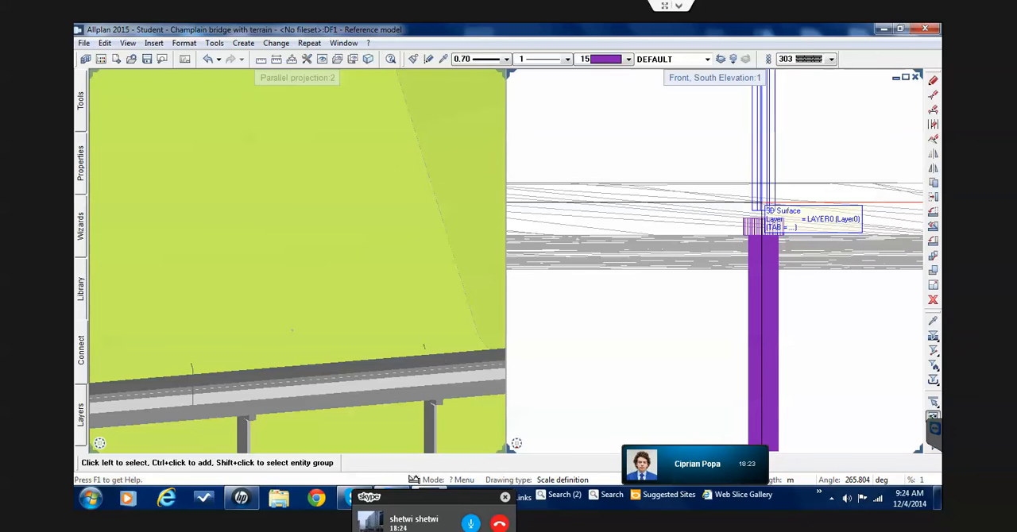
click(933, 94)
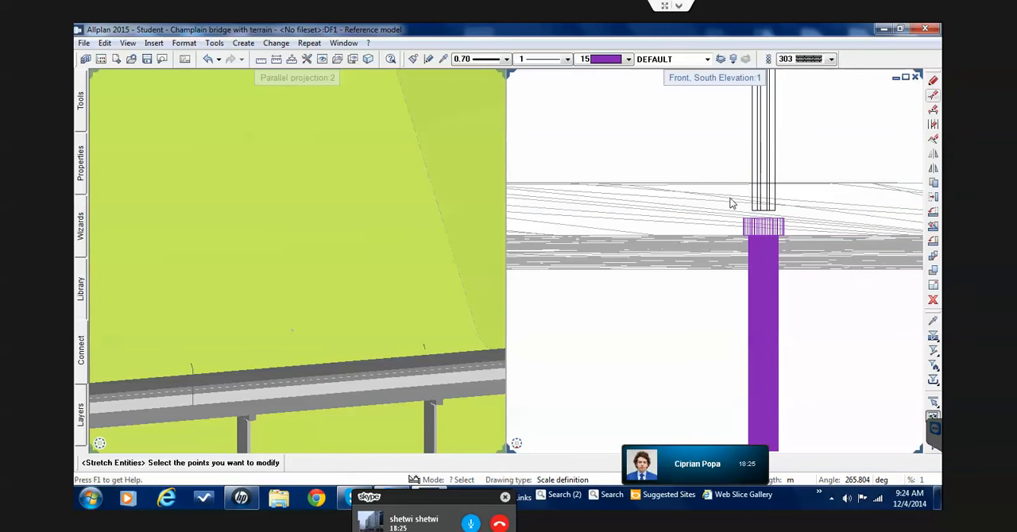
scroll(745, 200, up, 3)
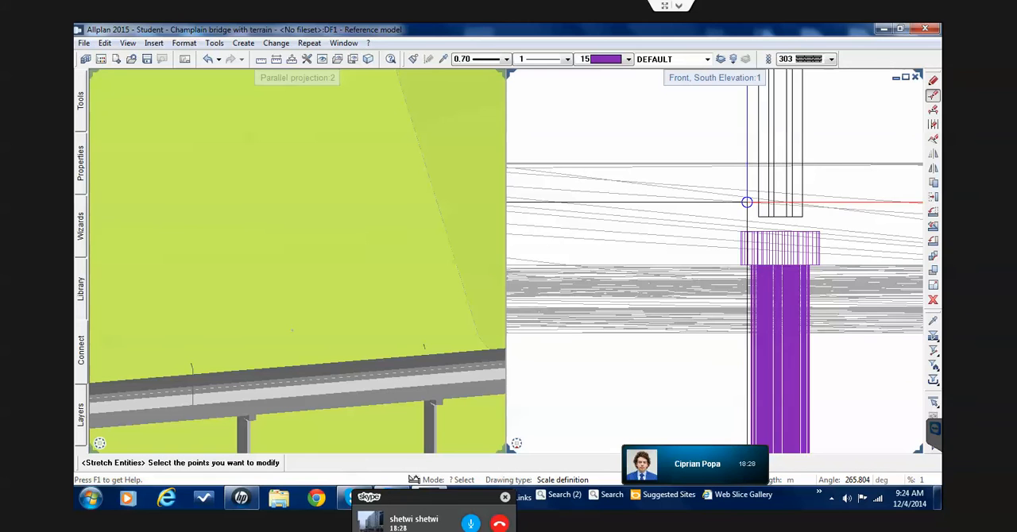
drag(747, 202, 815, 226)
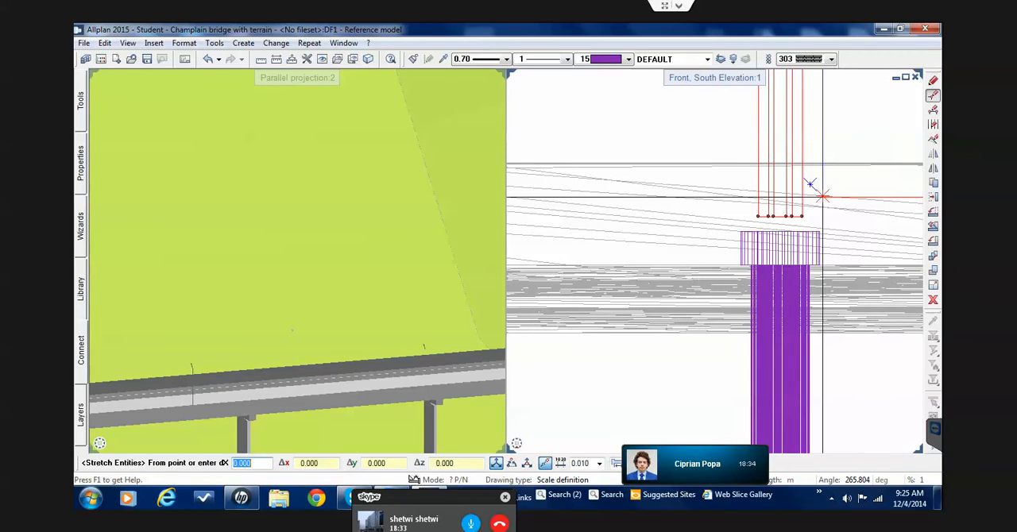
key(Escape)
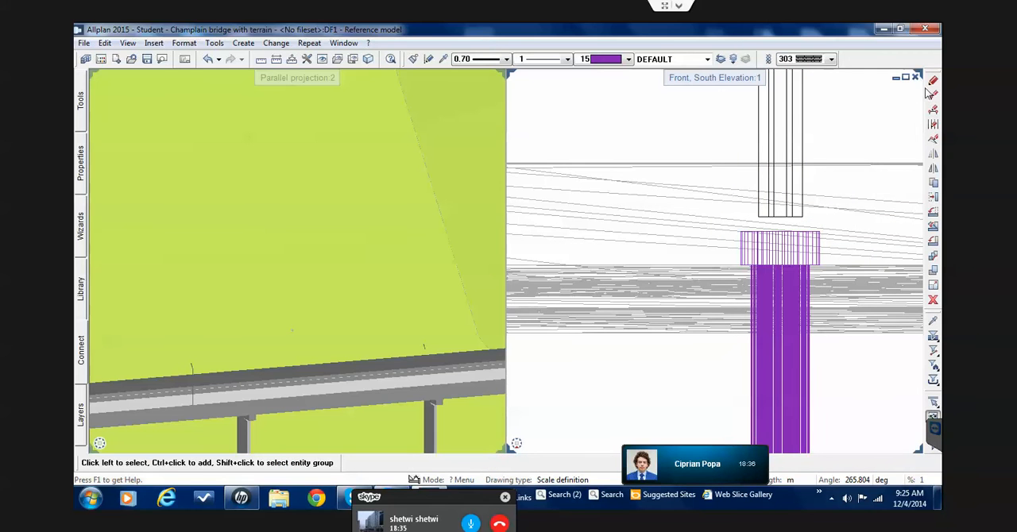
Stretch the unlinked pier's lower end points straight down to the top of its purple foundation
click(934, 95)
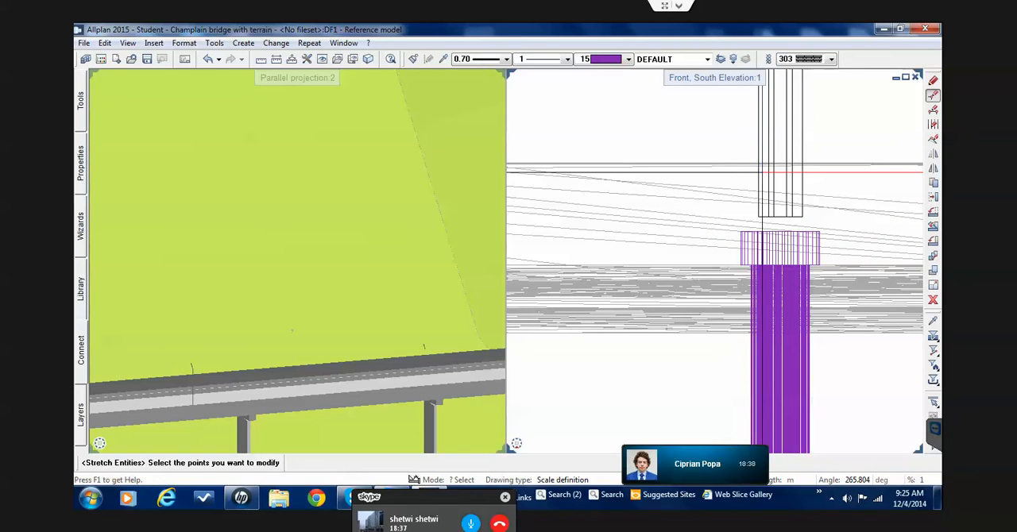
drag(744, 187, 813, 224)
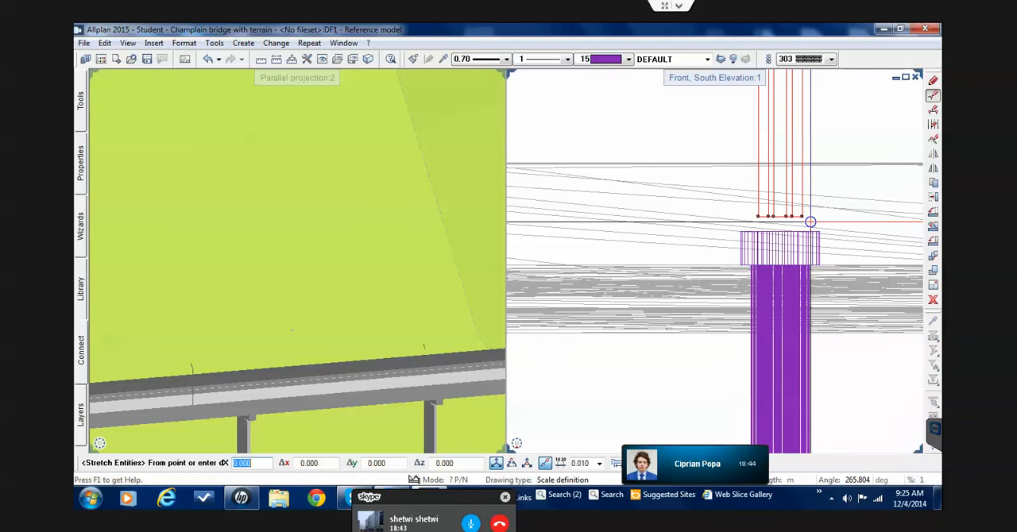
click(804, 217)
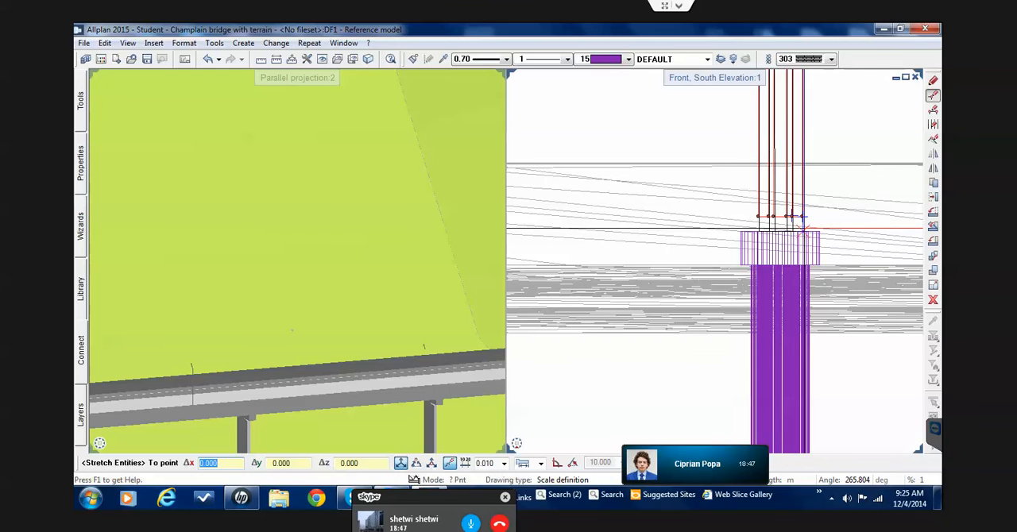
scroll(804, 231, up, 4)
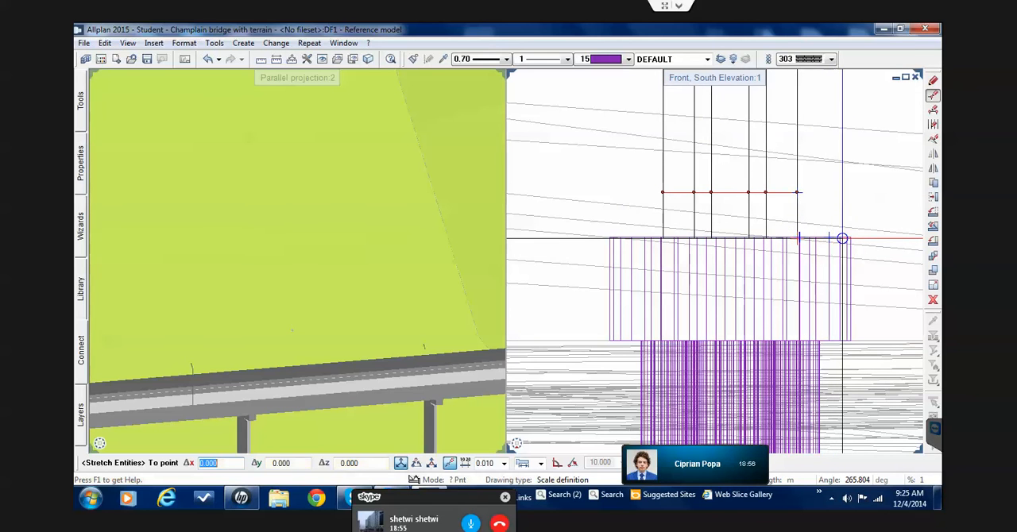
click(789, 222)
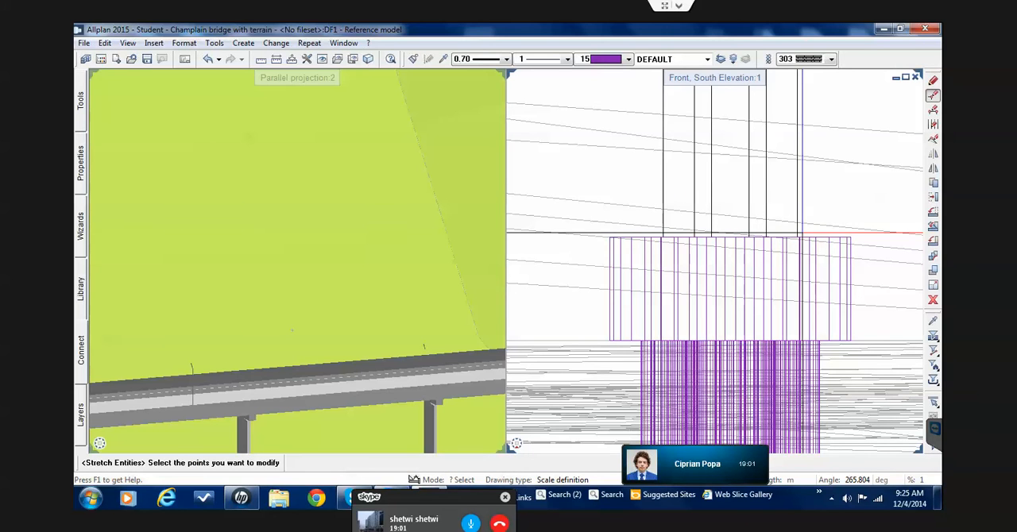
Unlink the smart symbols of the remaining row of bridge piers fully, keeping the layer assignment as layers of elements
scroll(801, 233, down, 6)
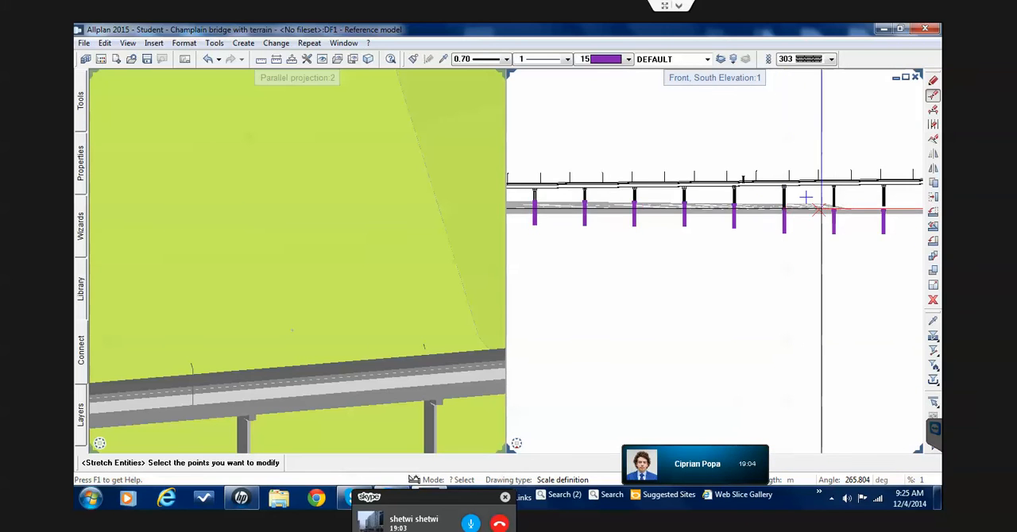
key(Escape)
scroll(806, 207, up, 4)
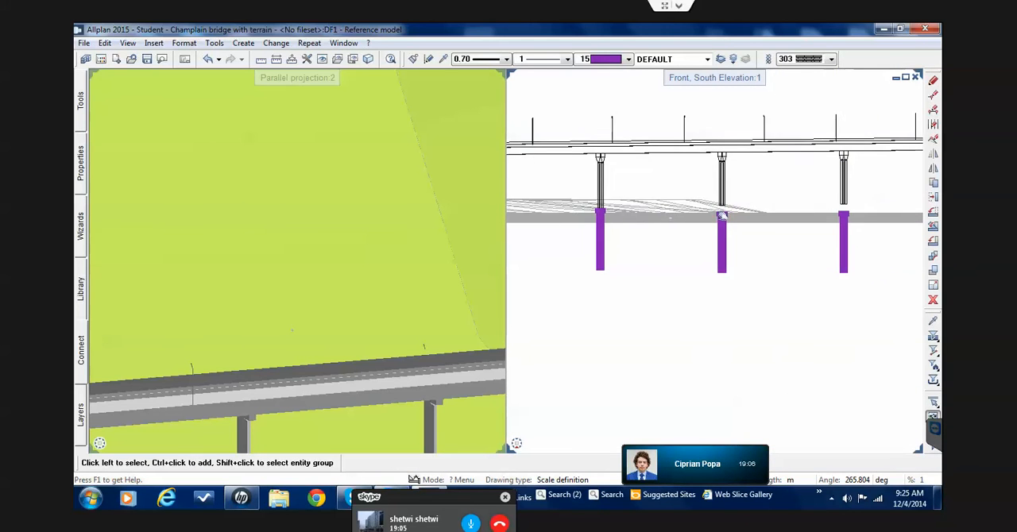
right_click(718, 192)
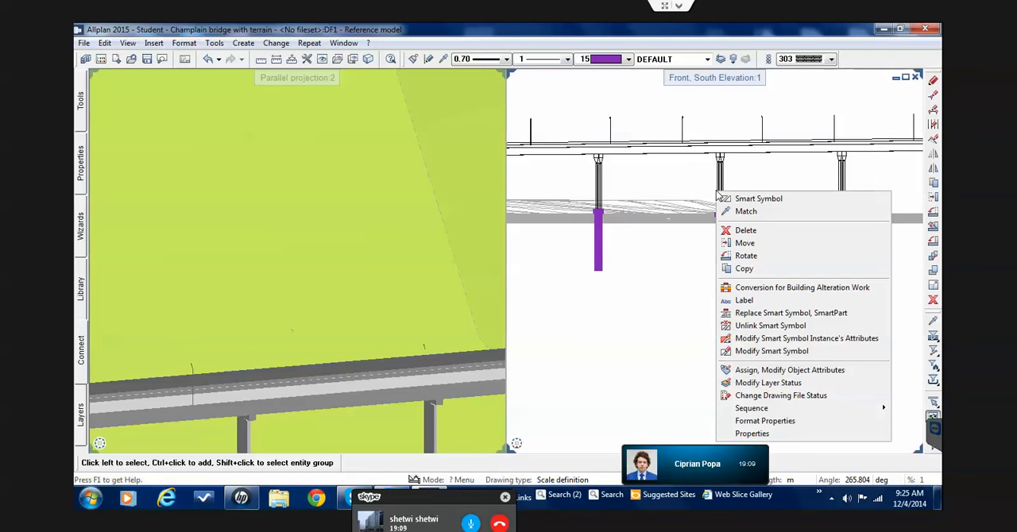
click(740, 326)
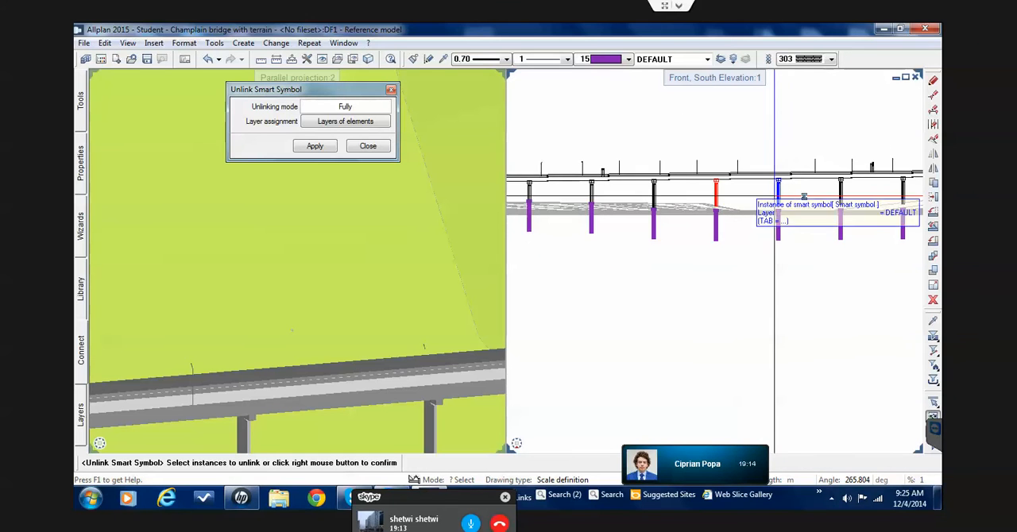
middle_drag(798, 194, 709, 197)
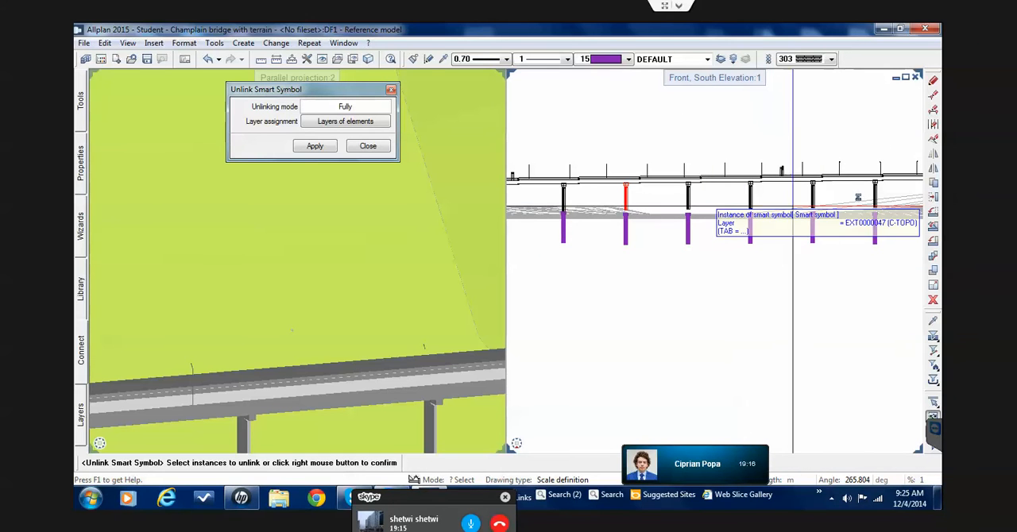
drag(881, 197, 670, 197)
scroll(668, 197, down, 3)
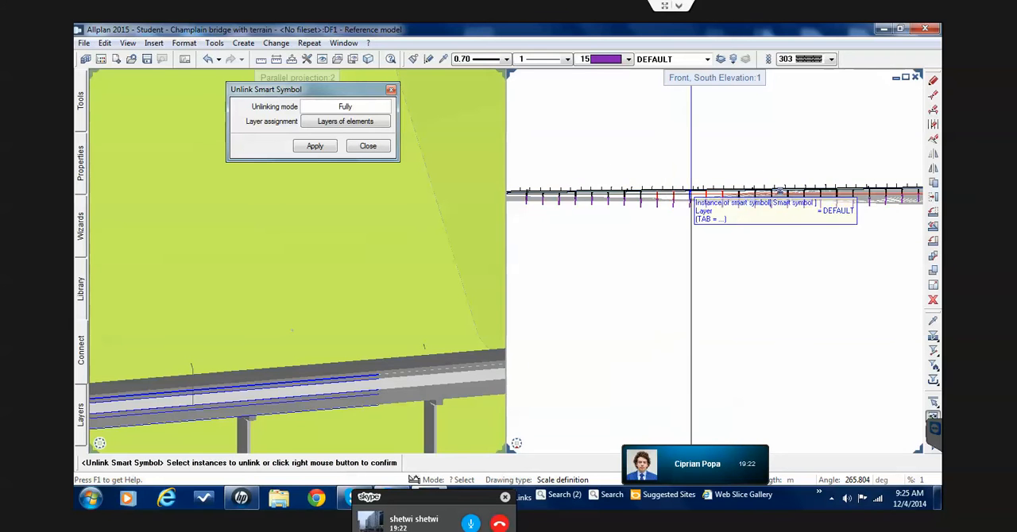
scroll(769, 197, up, 5)
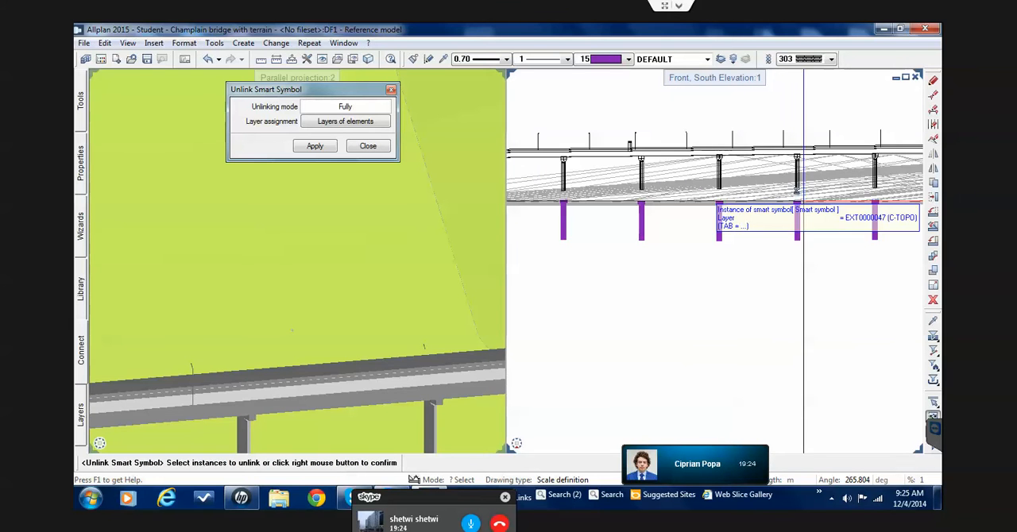
scroll(761, 205, down, 5)
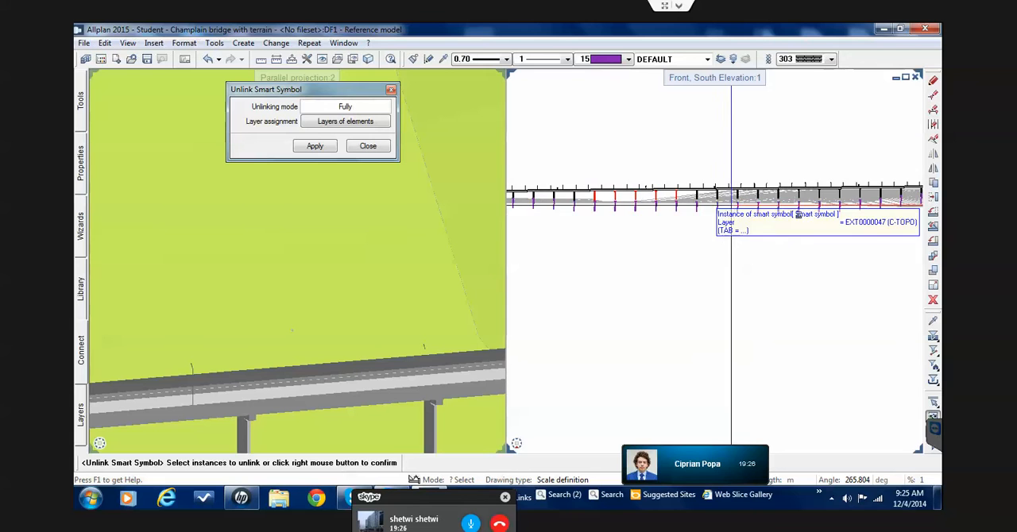
scroll(842, 197, up, 3)
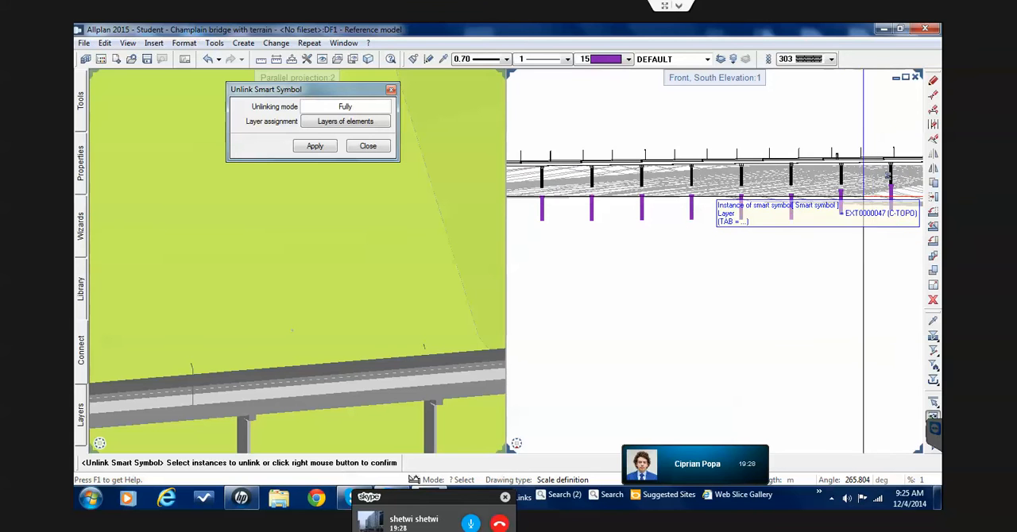
scroll(866, 174, down, 3)
scroll(862, 175, up, 2)
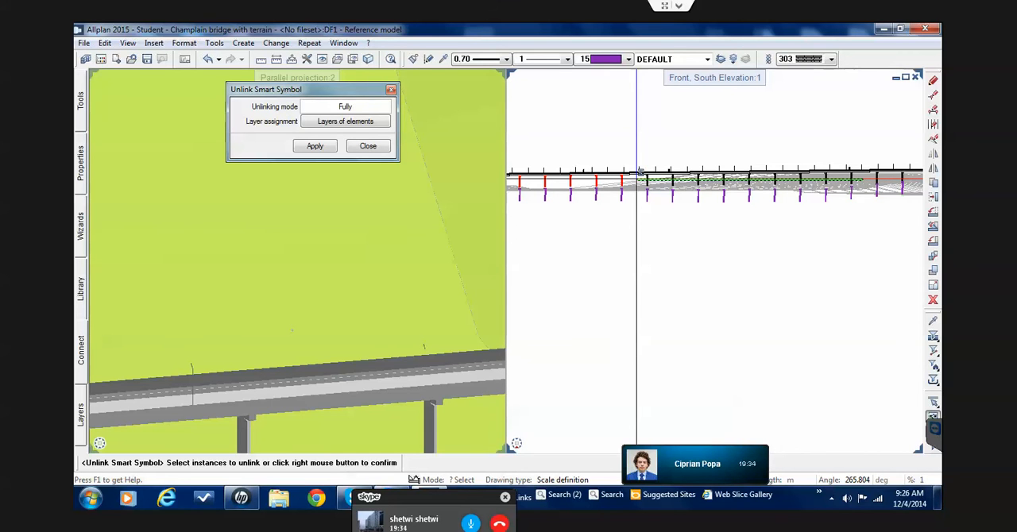
scroll(640, 173, up, 2)
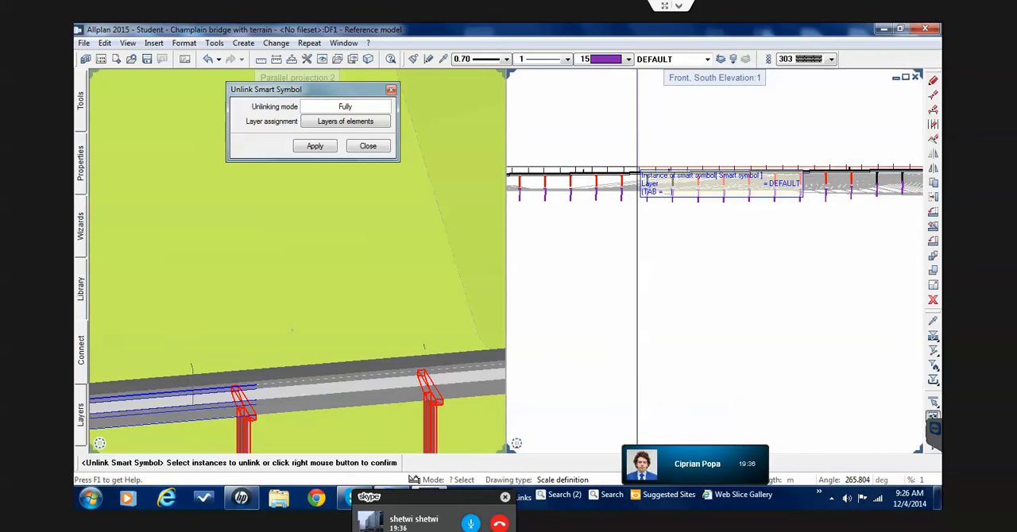
scroll(640, 175, up, 2)
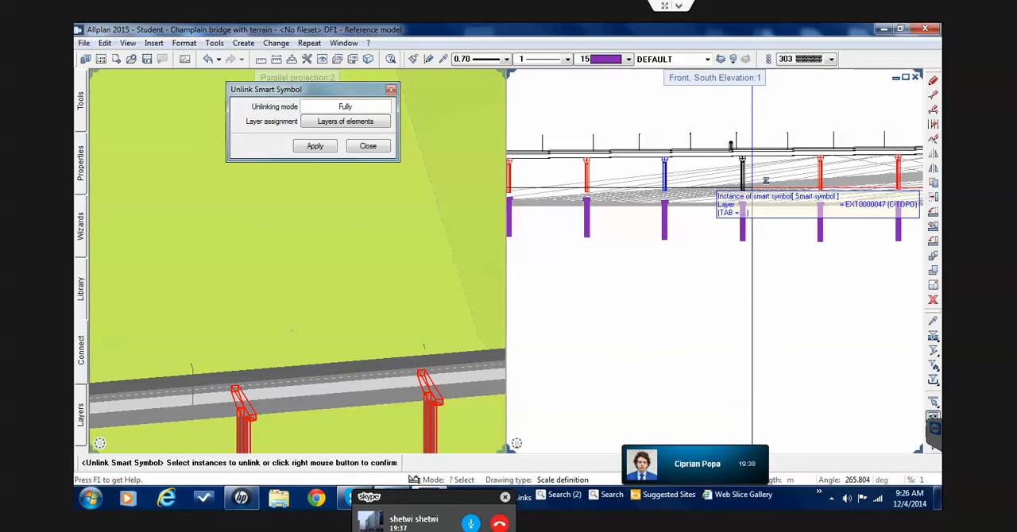
drag(756, 188, 660, 167)
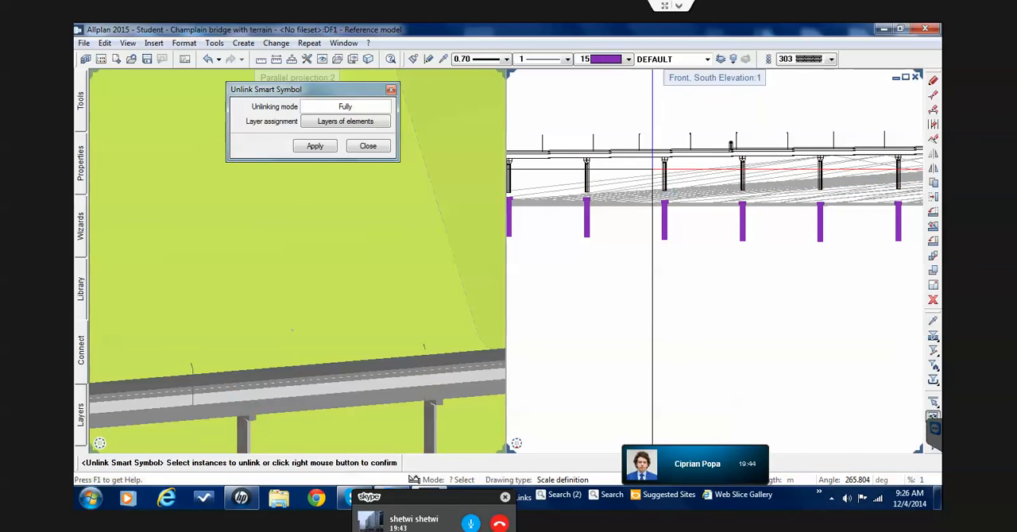
scroll(673, 198, down, 5)
key(Escape)
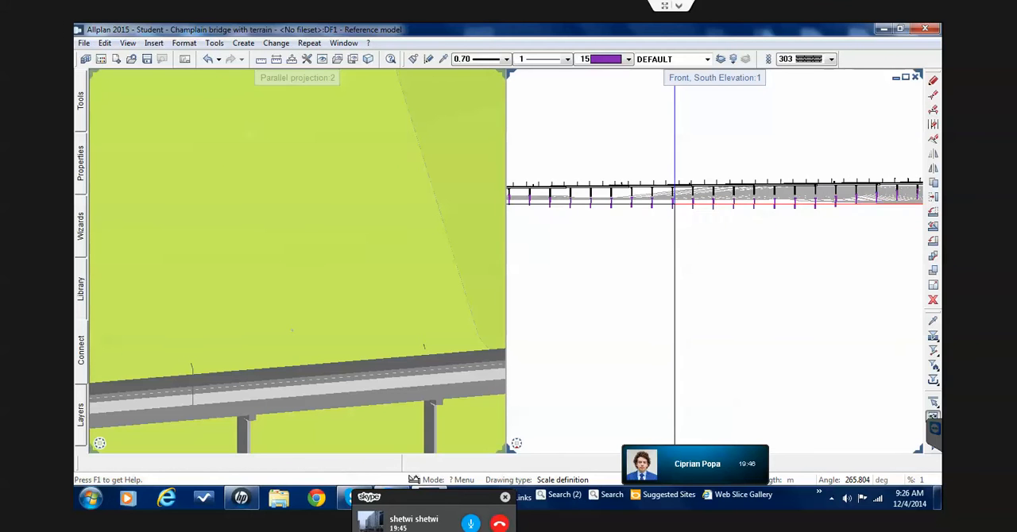
Stretch the lower end points of the row of unlinked piers together, straight down to the top of their purple foundations
scroll(727, 219, down, 1)
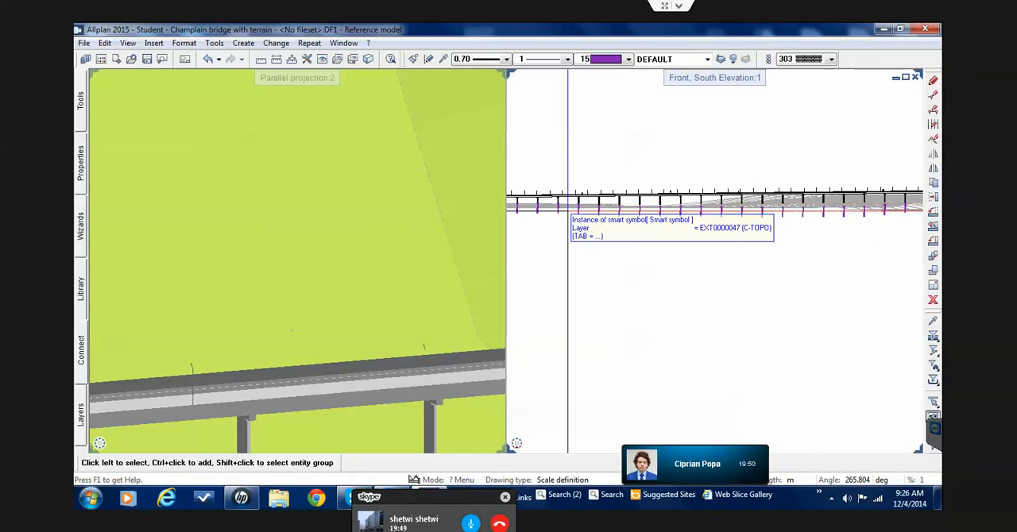
scroll(564, 203, up, 2)
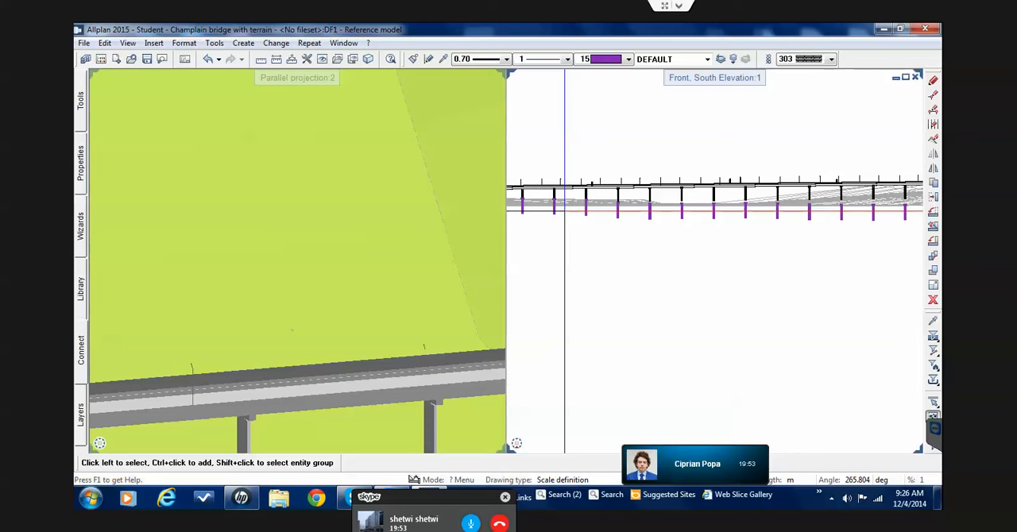
scroll(612, 208, up, 6)
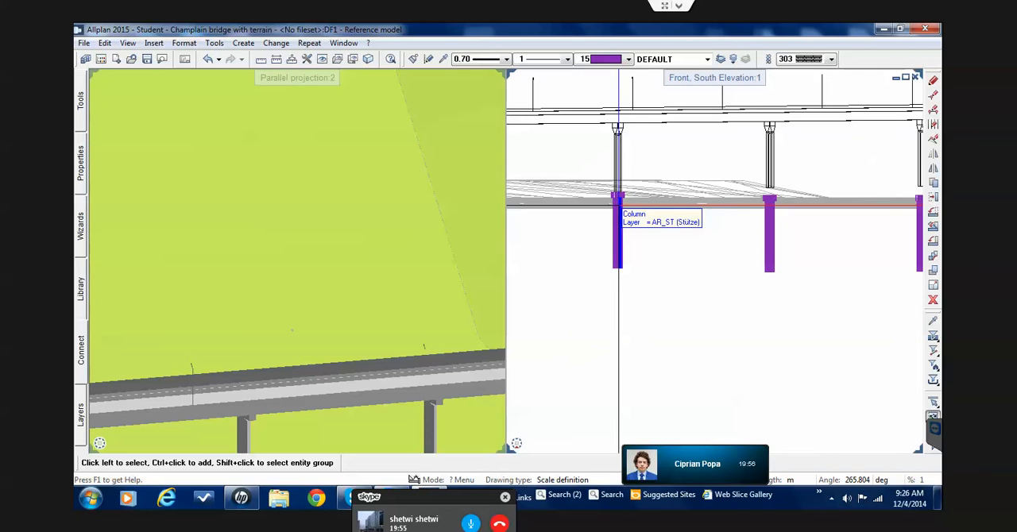
scroll(618, 208, down, 4)
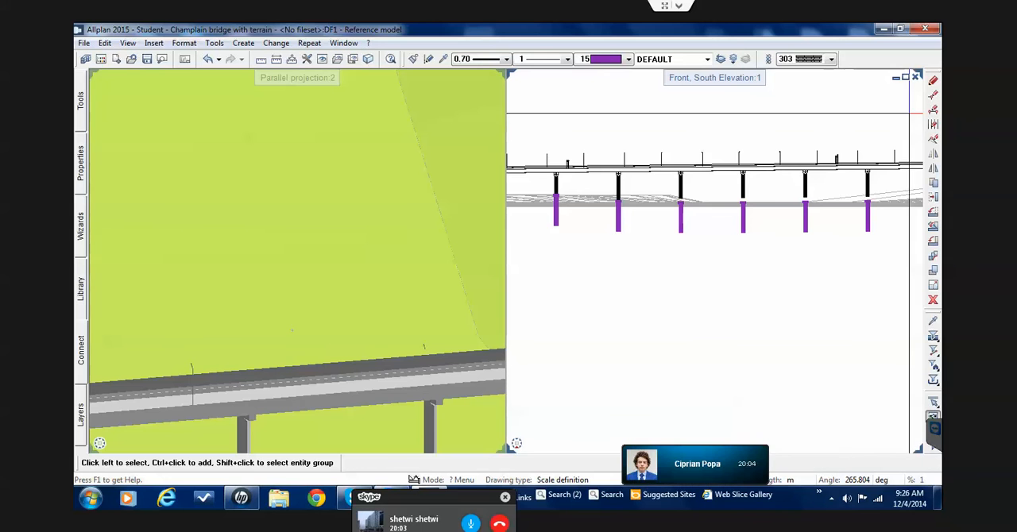
click(934, 97)
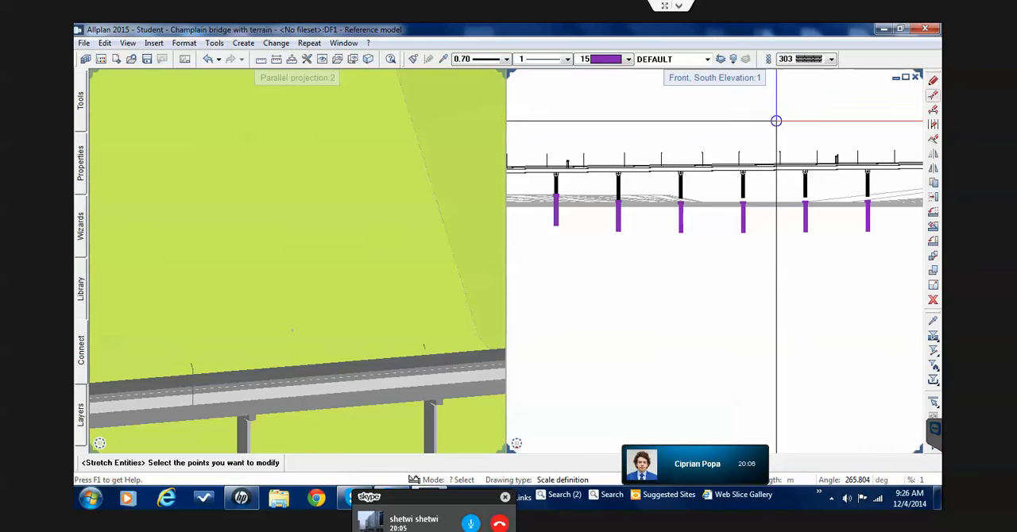
scroll(680, 196, up, 4)
scroll(631, 195, up, 5)
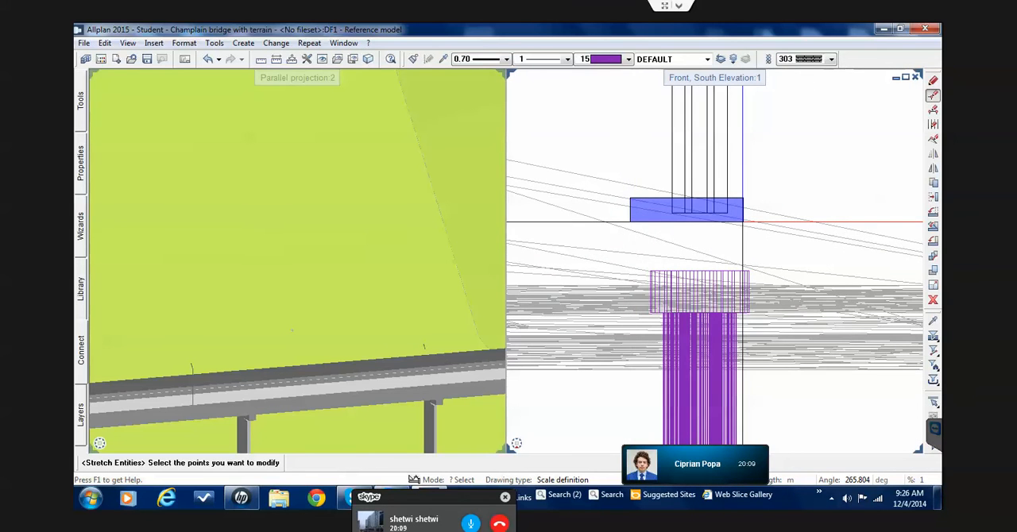
scroll(743, 221, down, 8)
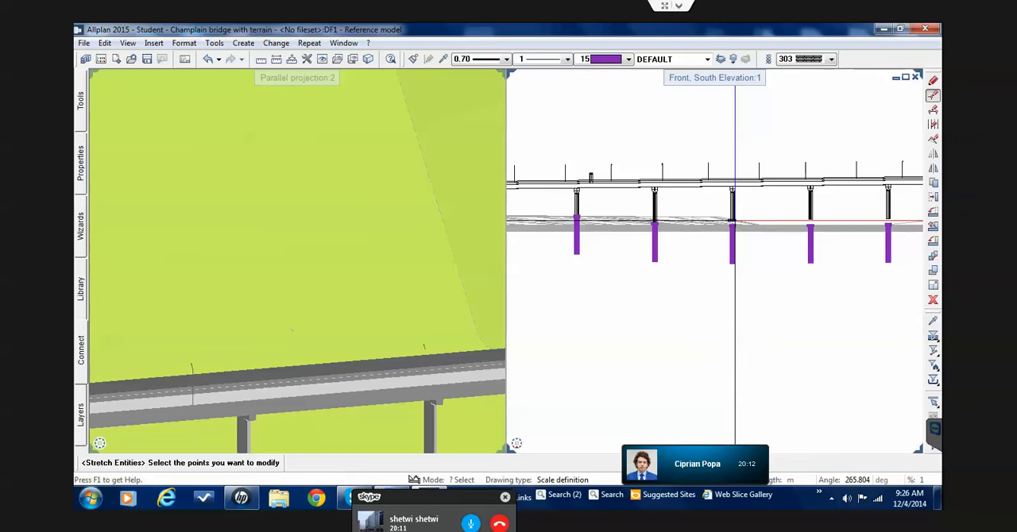
scroll(681, 219, down, 3)
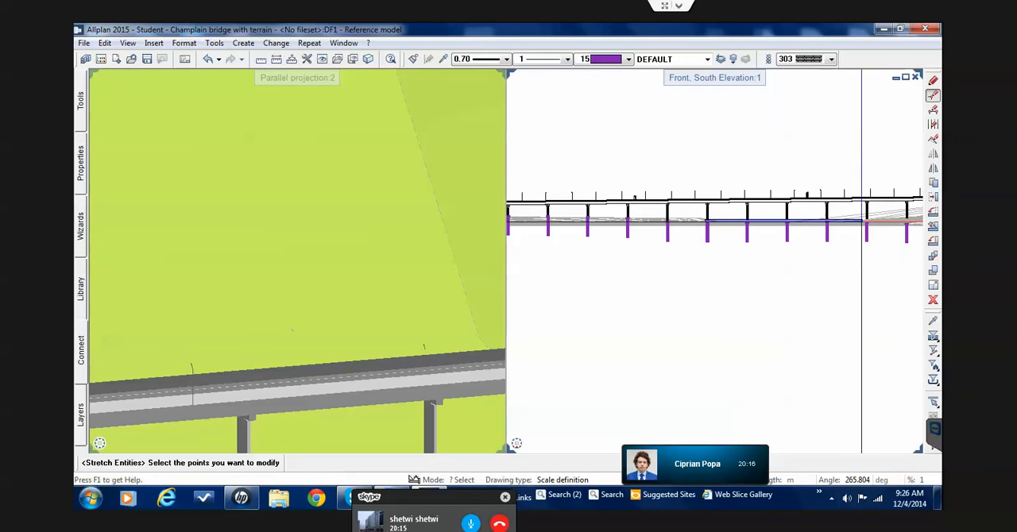
scroll(912, 217, up, 3)
scroll(914, 216, down, 3)
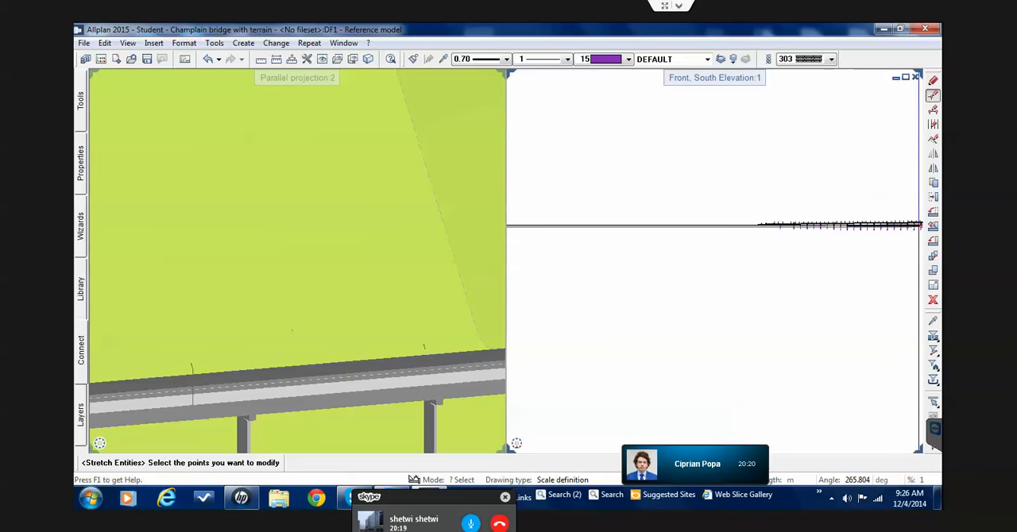
scroll(921, 222, up, 3)
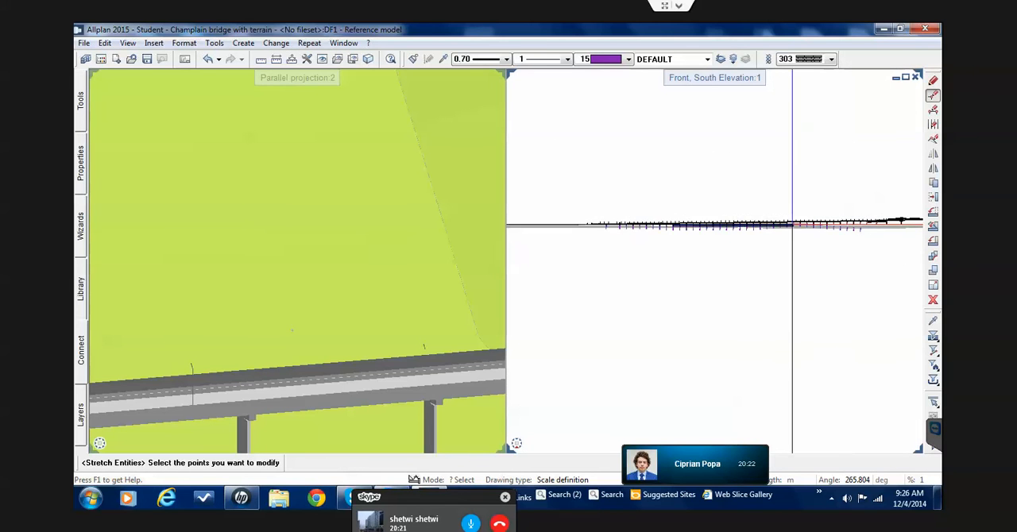
scroll(789, 225, up, 3)
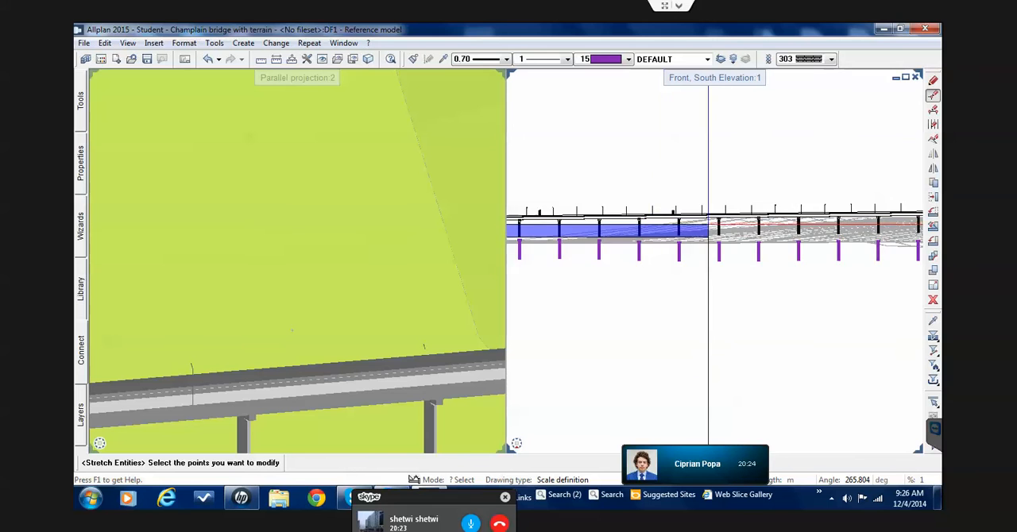
scroll(723, 225, down, 3)
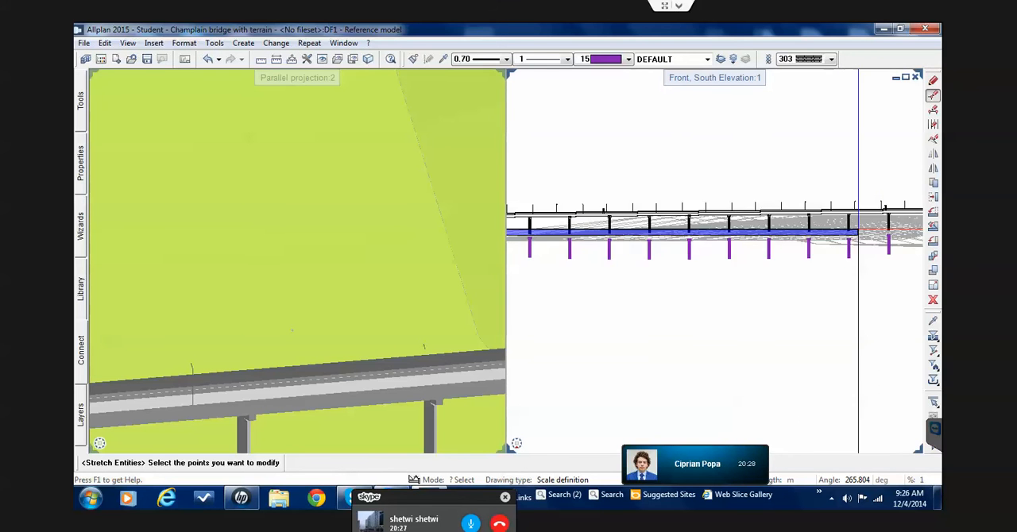
scroll(866, 229, up, 2)
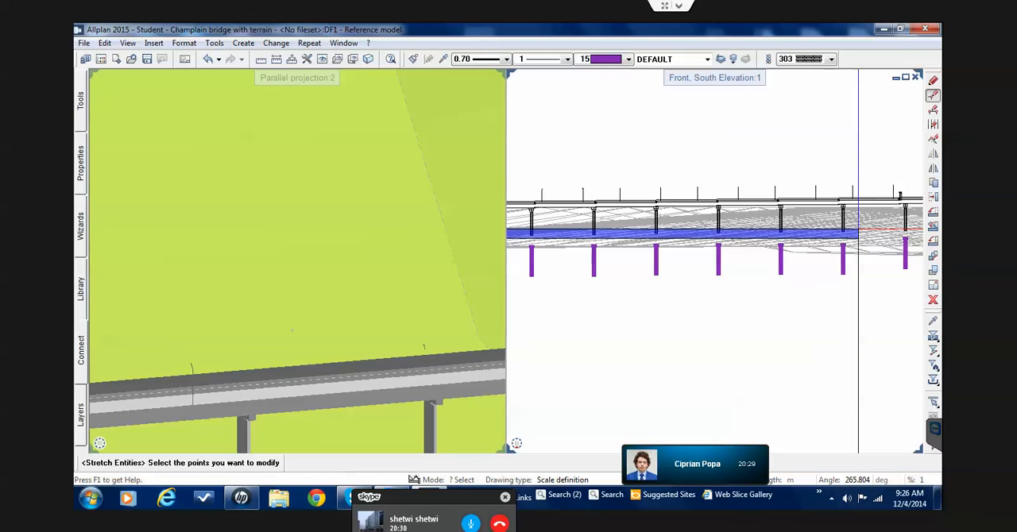
click(858, 230)
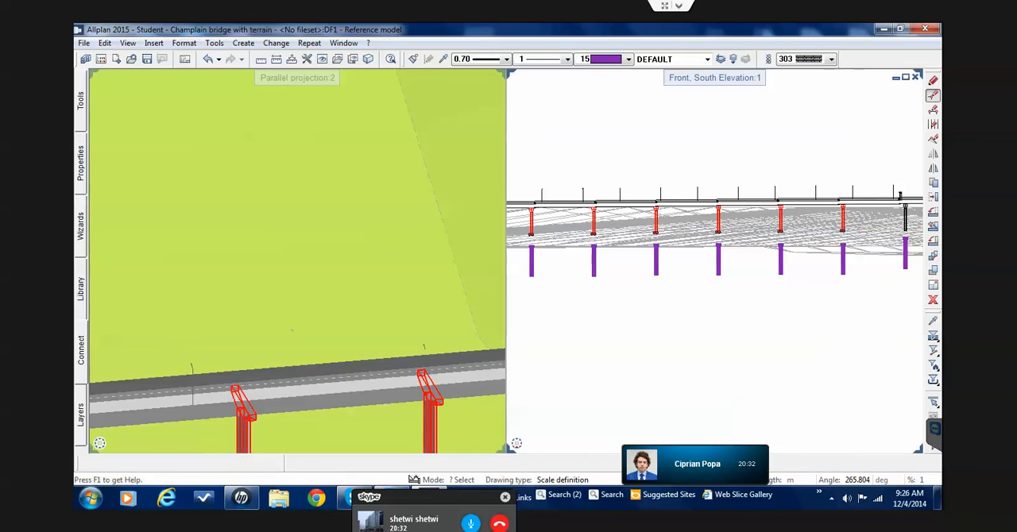
scroll(854, 230, up, 3)
scroll(851, 229, up, 5)
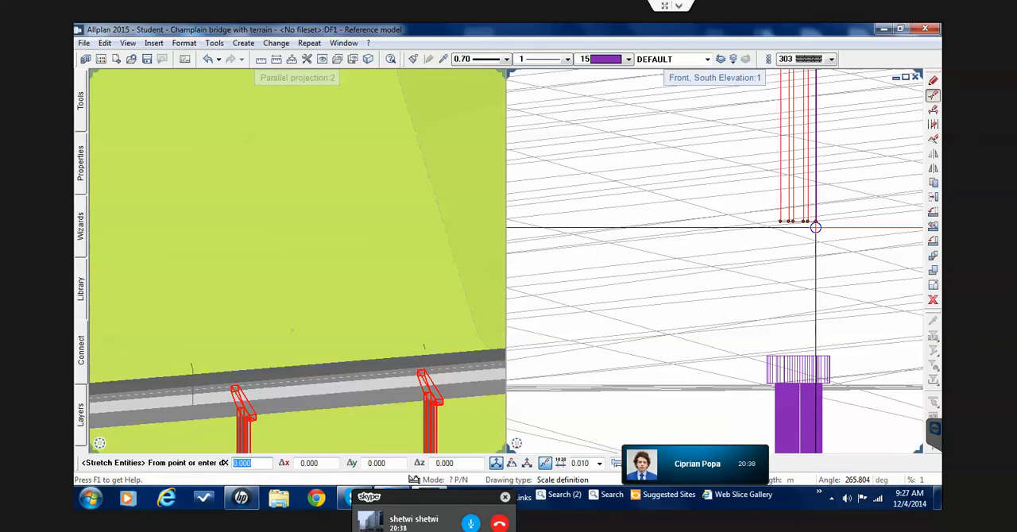
click(815, 221)
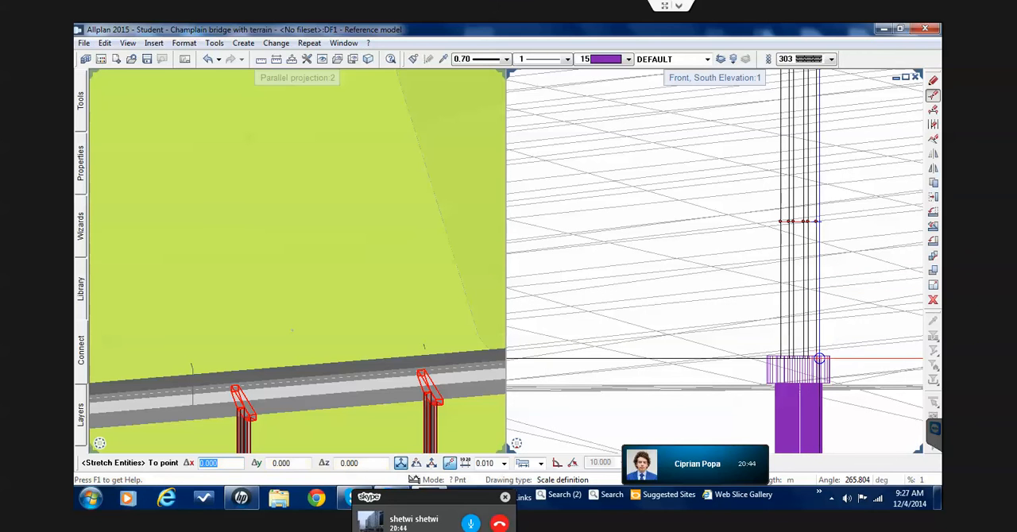
click(806, 350)
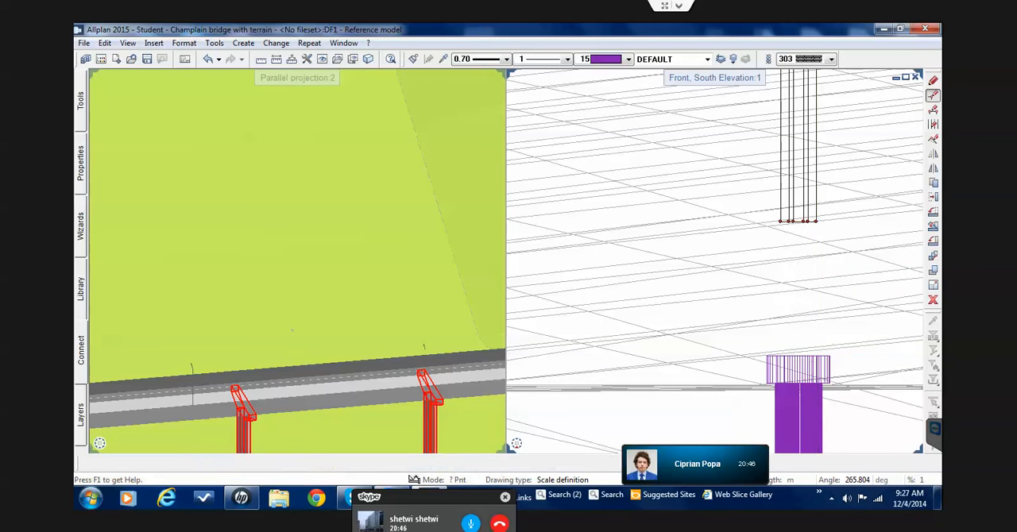
Stretch the lower end points of the next unlinked pier beside the row straight down to the top of its purple foundation
scroll(796, 324, down, 4)
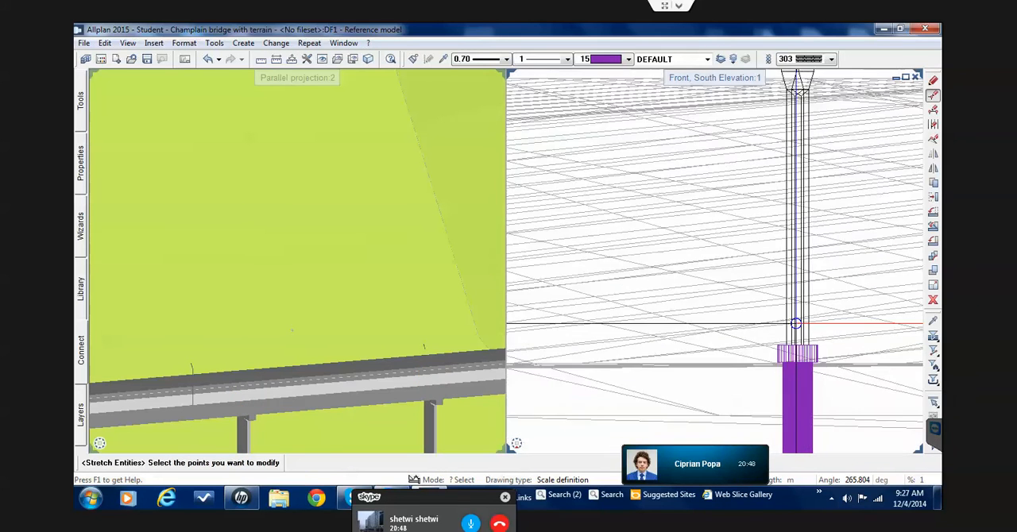
scroll(796, 324, down, 4)
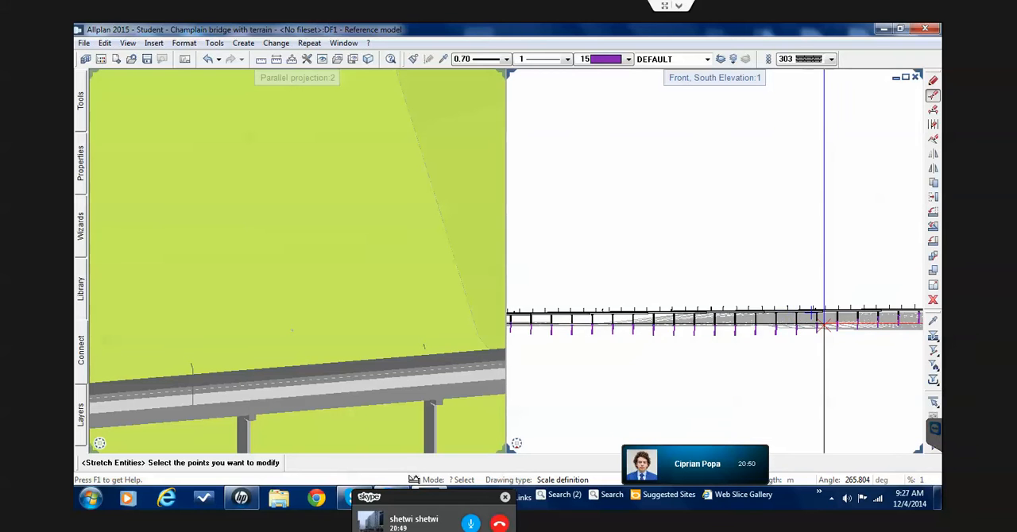
scroll(825, 323, up, 5)
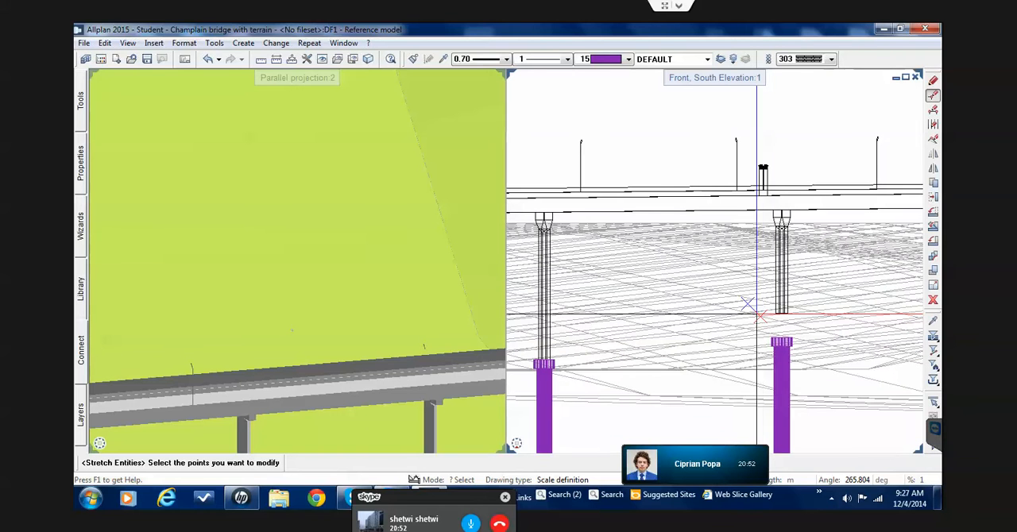
drag(738, 309, 801, 324)
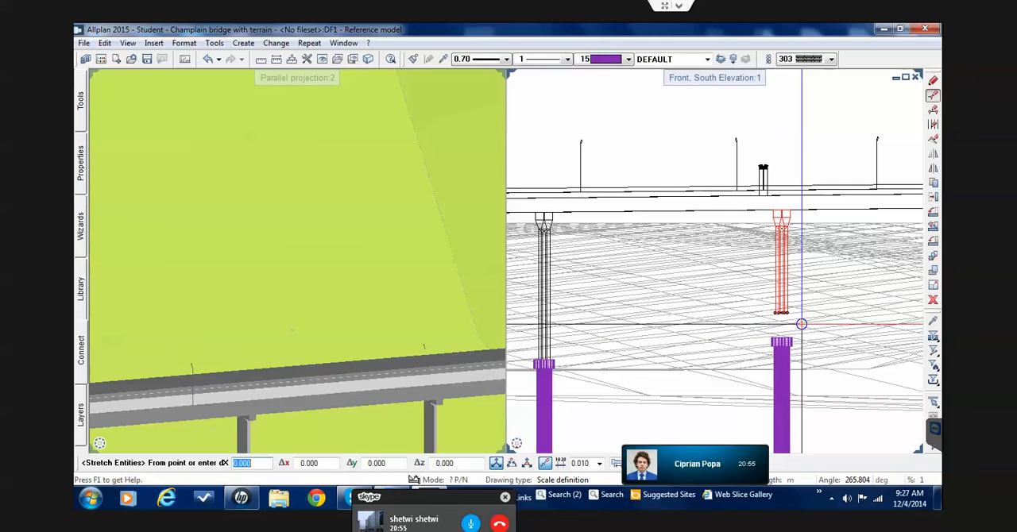
scroll(801, 324, up, 2)
scroll(801, 325, up, 4)
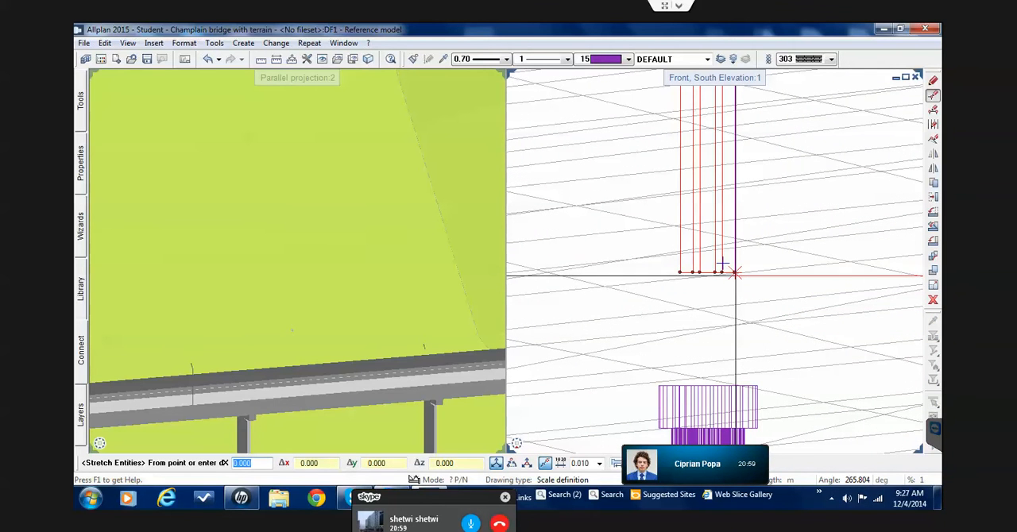
click(737, 278)
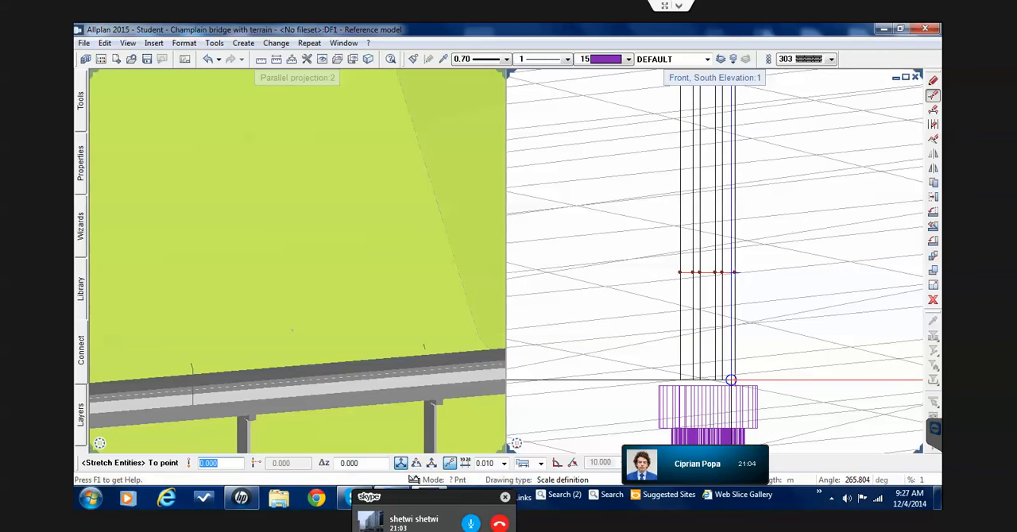
click(732, 386)
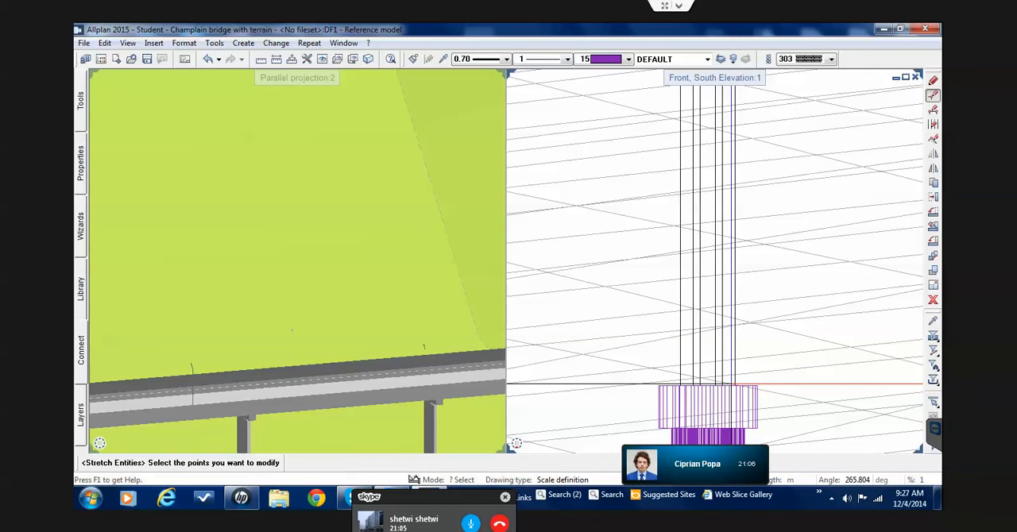
key(Escape)
Examine the remaining piers and their foundations along the south elevation up to the truss spans for gaps between them
scroll(713, 329, down, 2)
scroll(714, 330, down, 5)
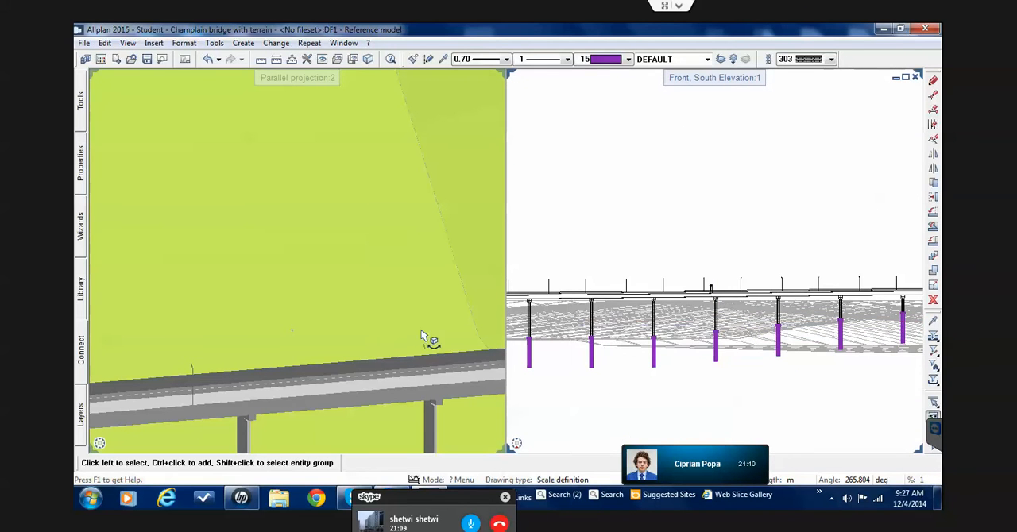
scroll(673, 318, down, 3)
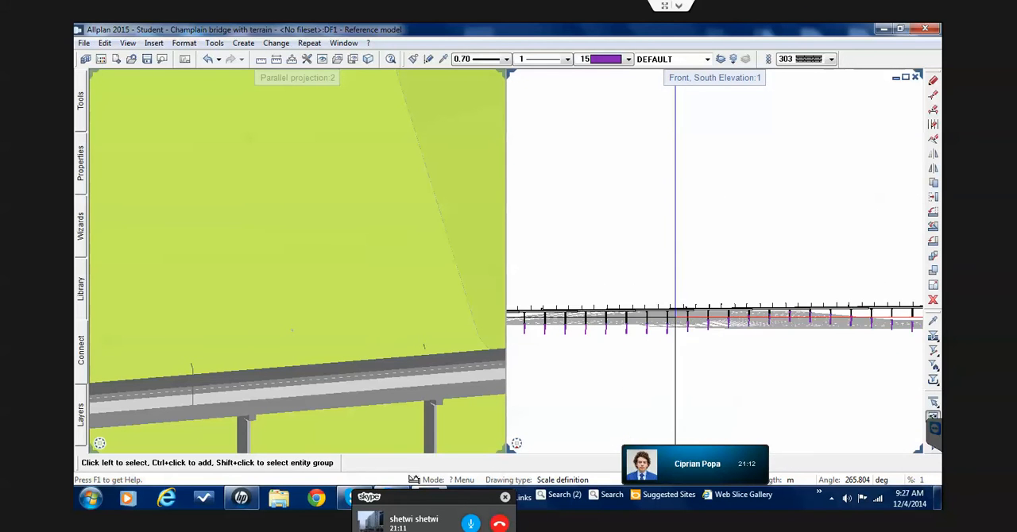
middle_drag(802, 332, 616, 313)
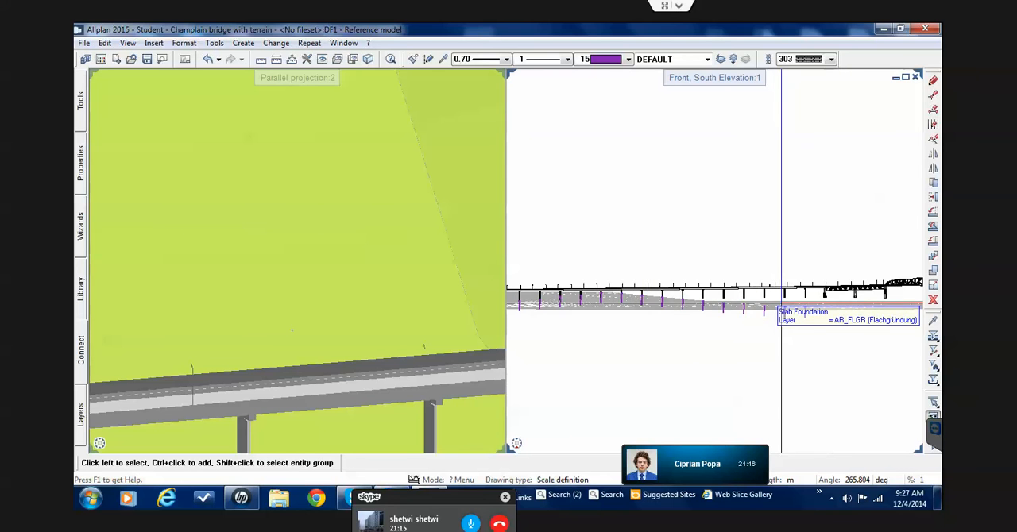
scroll(764, 305, up, 4)
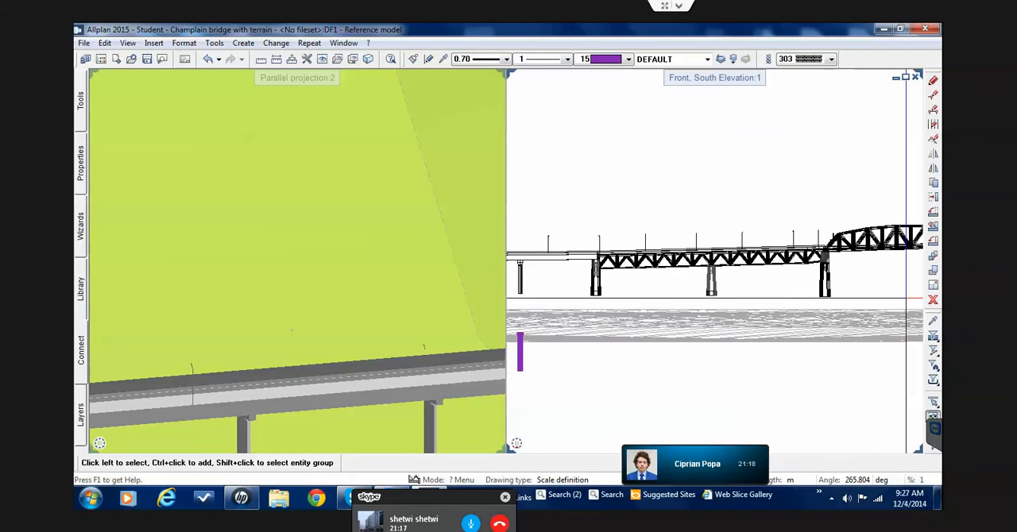
scroll(801, 292, down, 5)
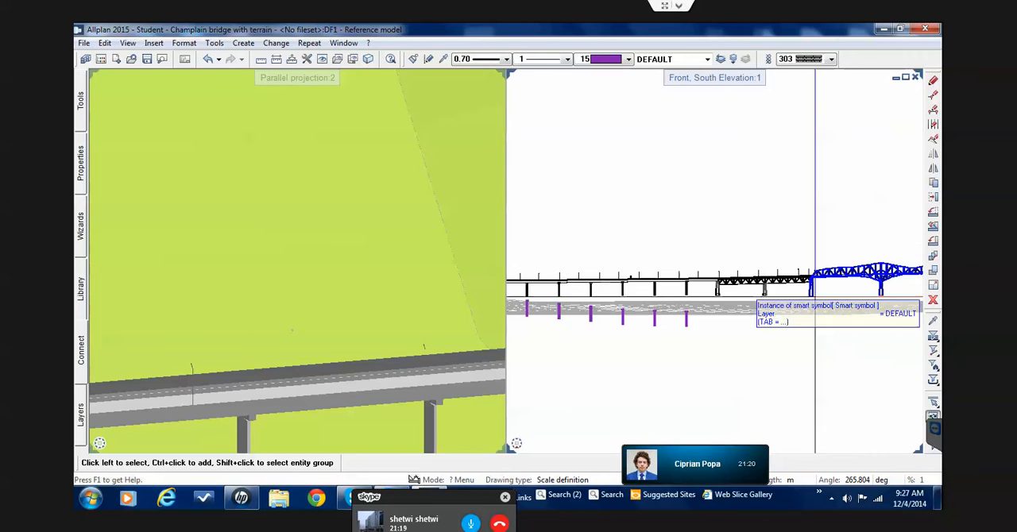
scroll(628, 298, up, 5)
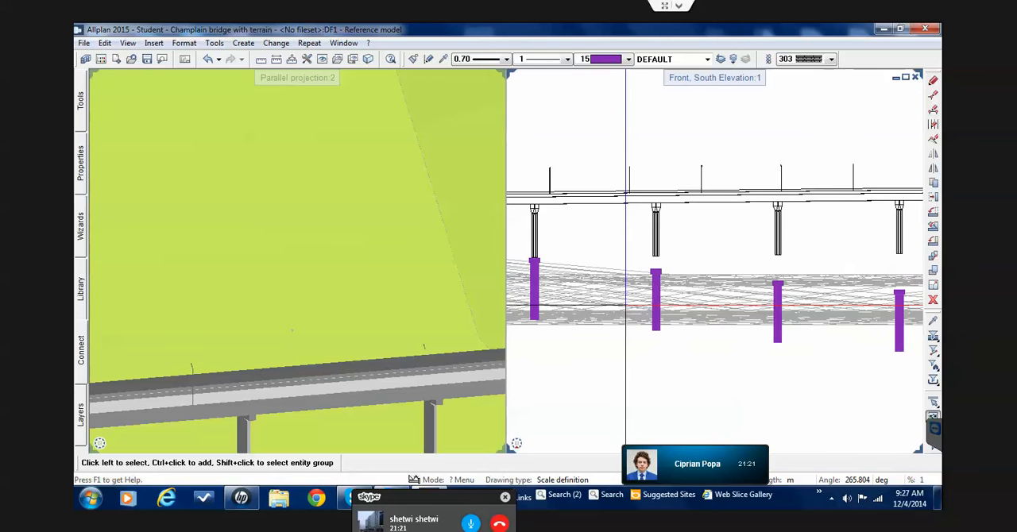
scroll(628, 299, up, 1)
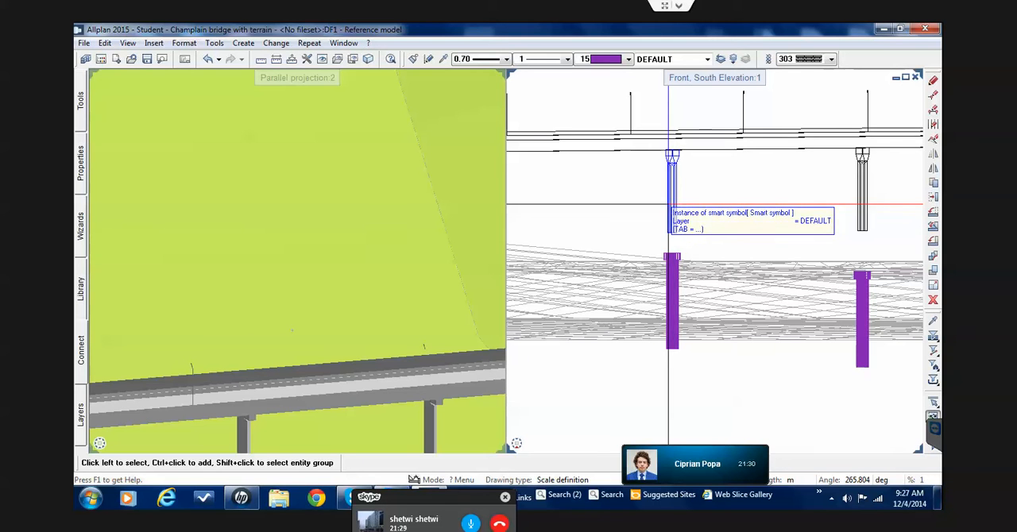
scroll(669, 204, down, 3)
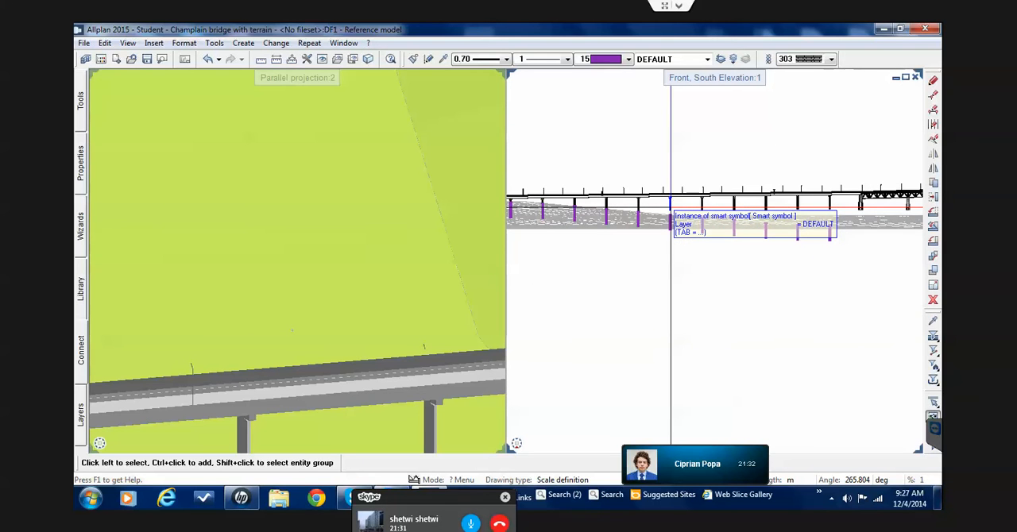
scroll(671, 212, down, 3)
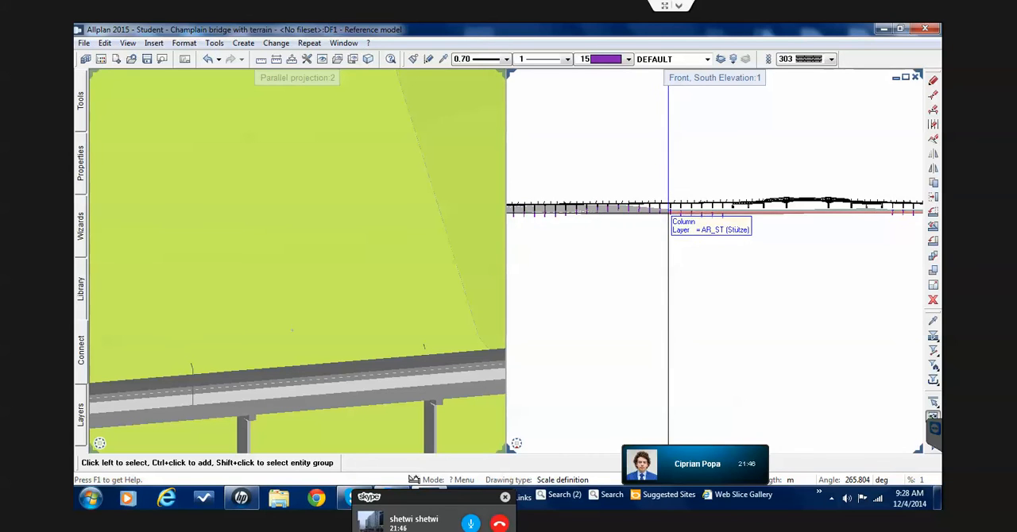
scroll(634, 211, up, 1)
scroll(670, 215, up, 5)
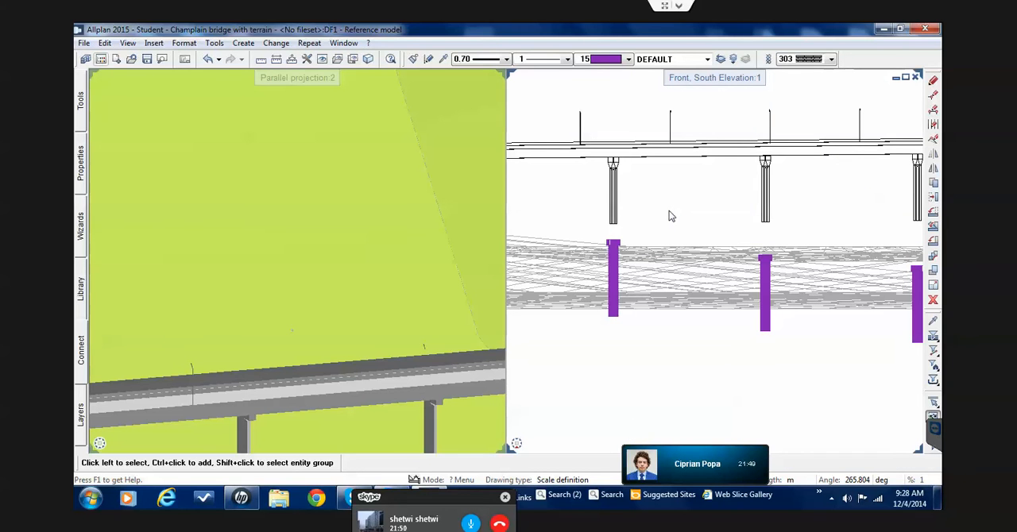
double_click(669, 211)
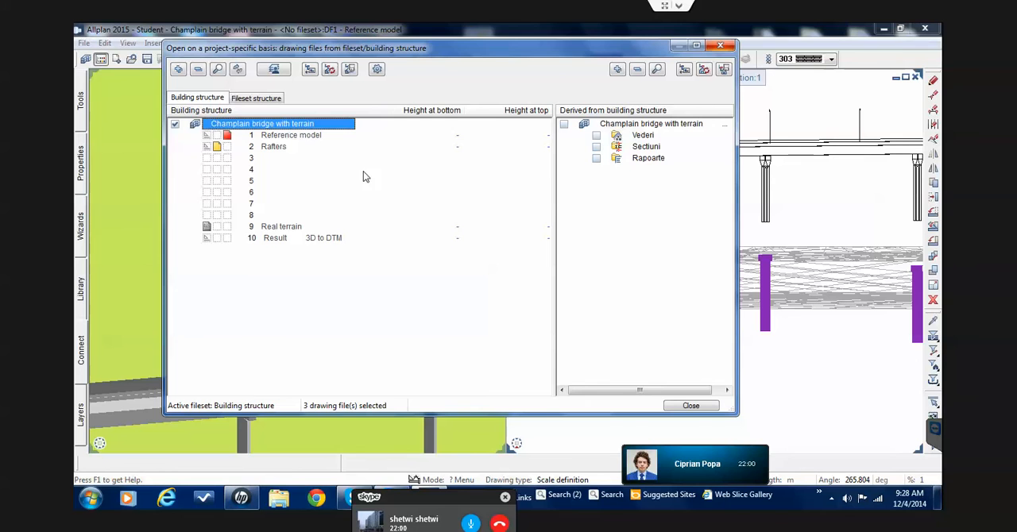
key(Escape)
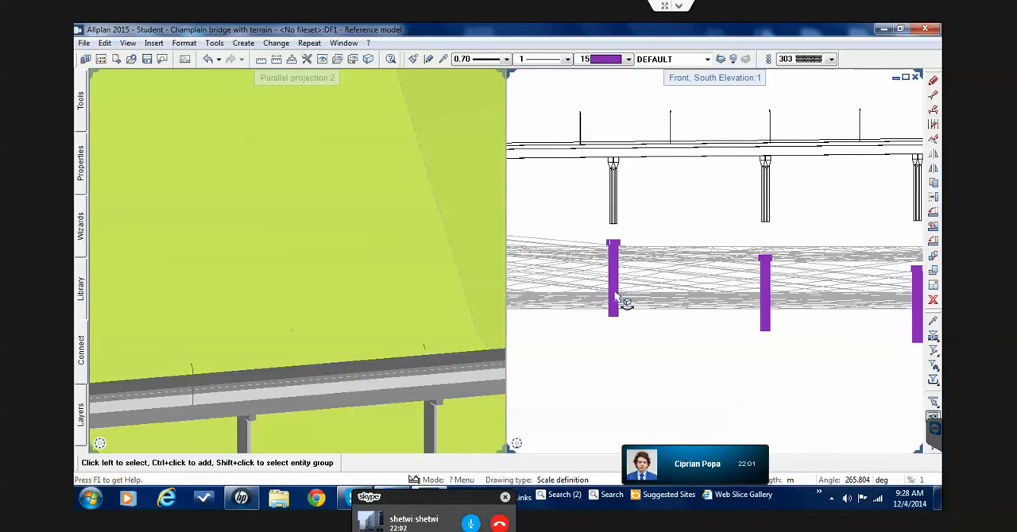
scroll(651, 347, down, 6)
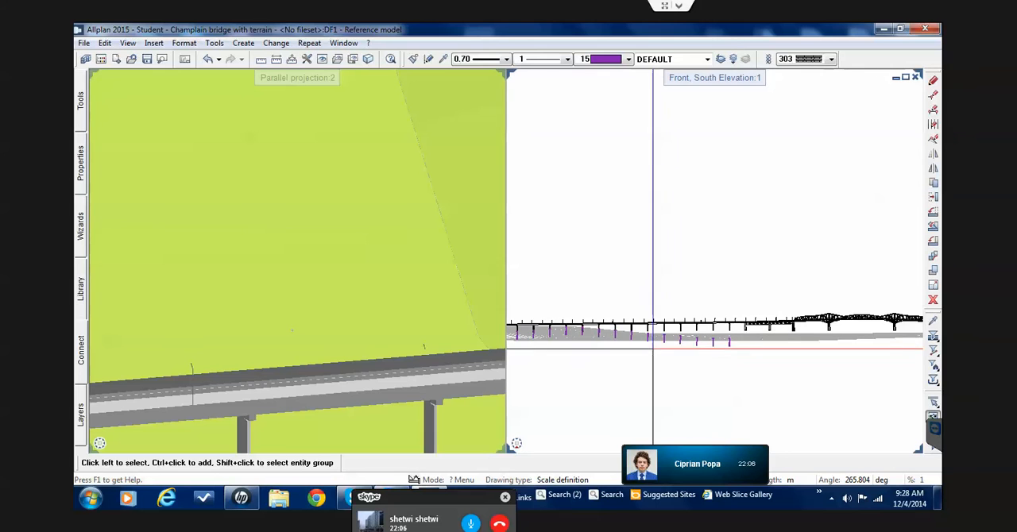
Make drawing file 2 Rafters current, set 1 Reference model to reference mode, and switch off 9 Real terrain
double_click(534, 250)
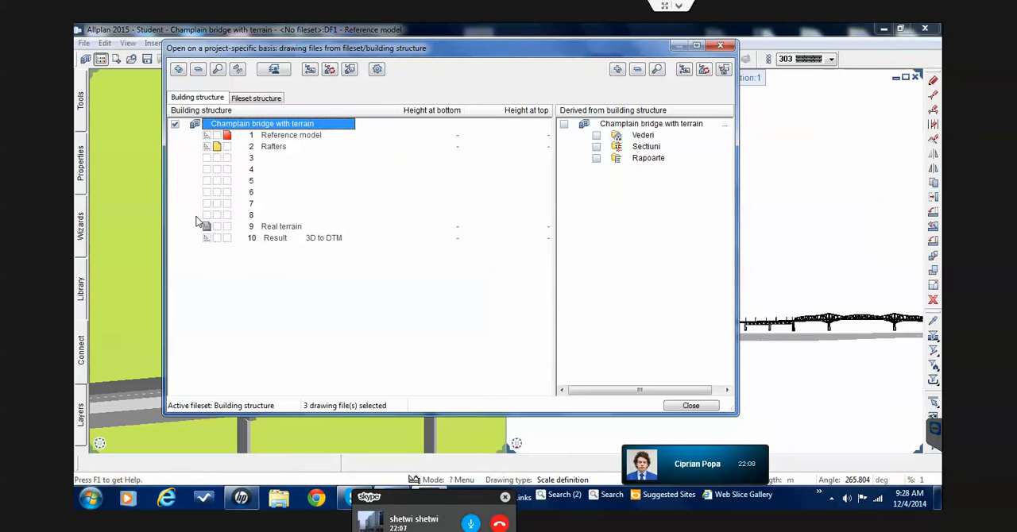
click(256, 151)
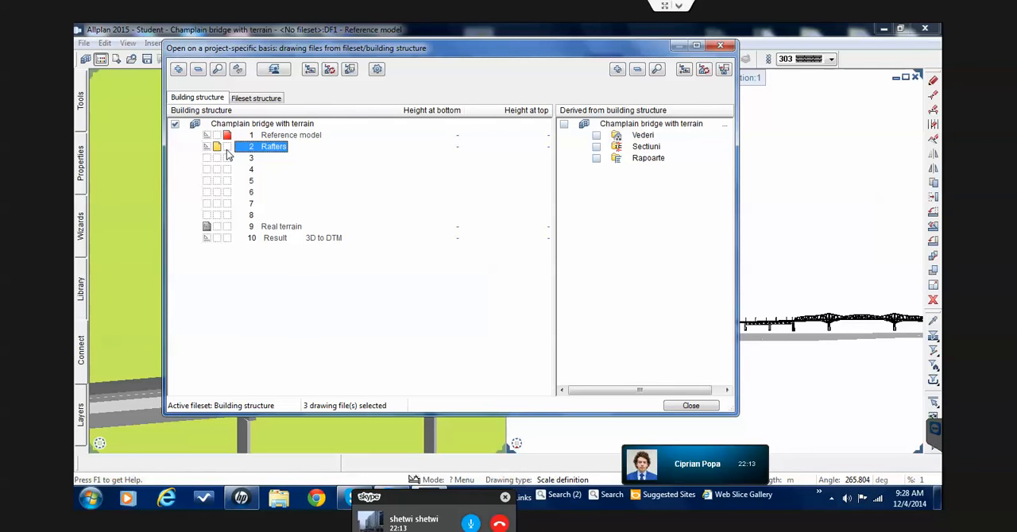
click(227, 148)
click(208, 137)
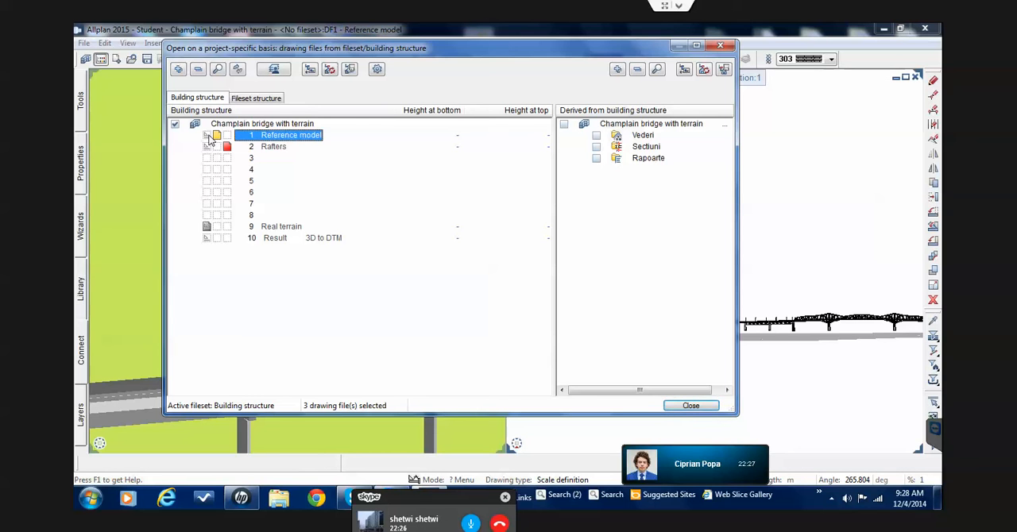
click(207, 228)
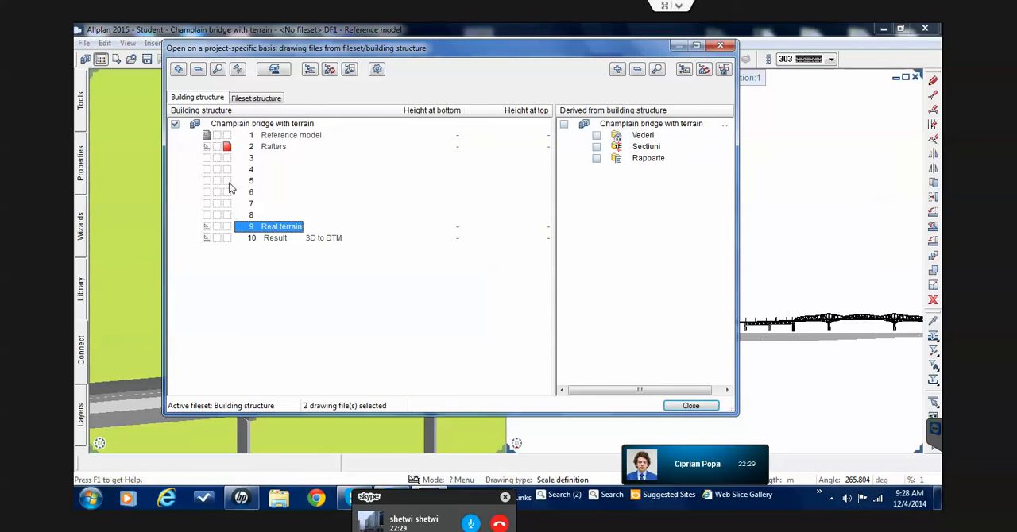
click(718, 406)
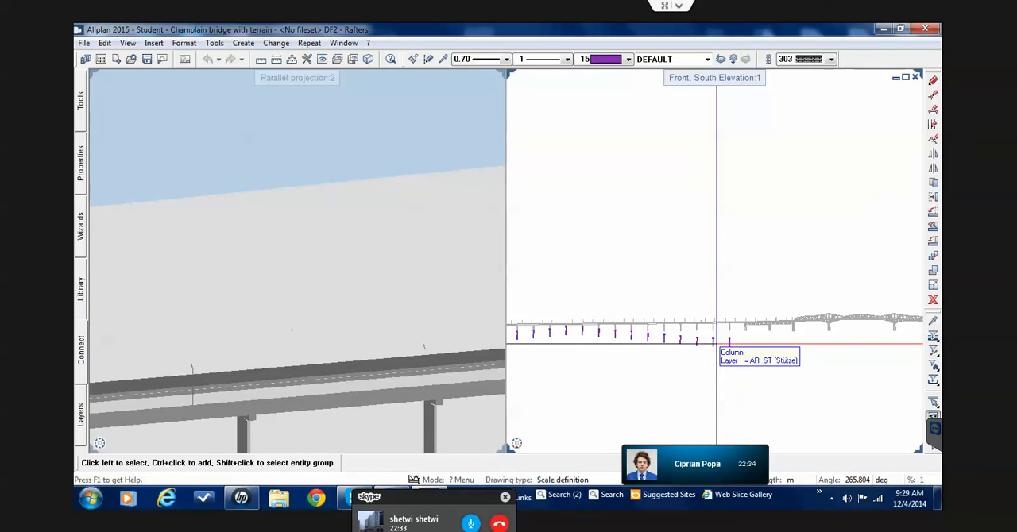
Examine the purple foundations and columns under the bridge piers in the south elevation and the 3D view
scroll(733, 328, up, 4)
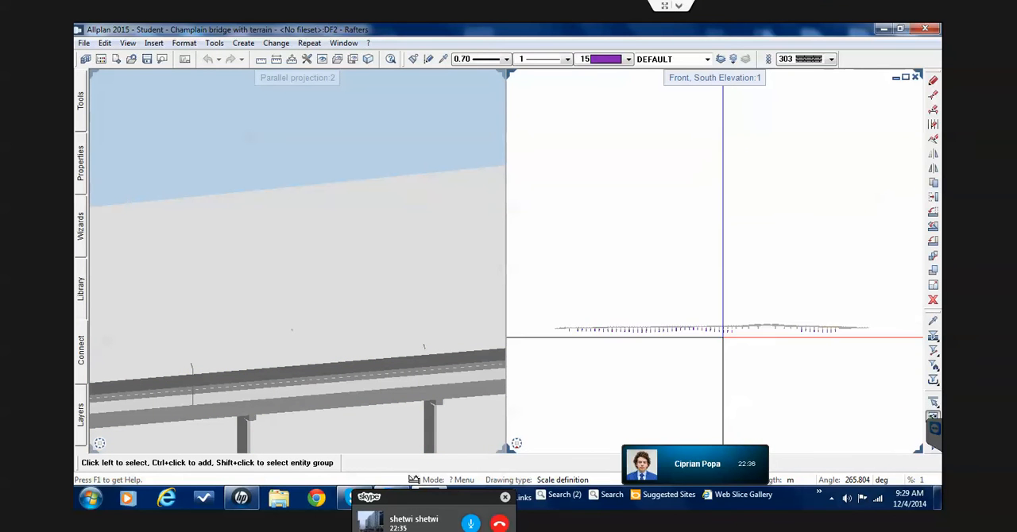
scroll(730, 327, up, 4)
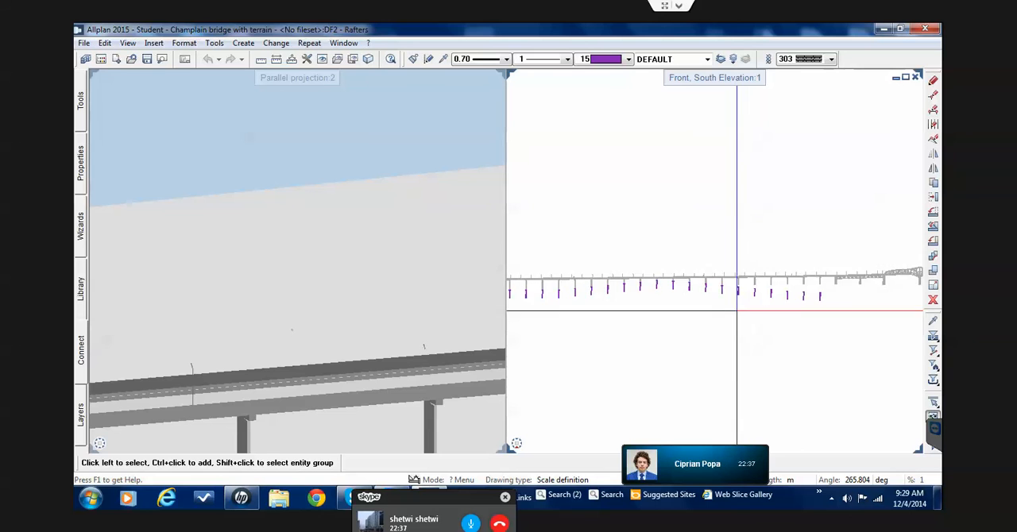
scroll(733, 252, up, 1)
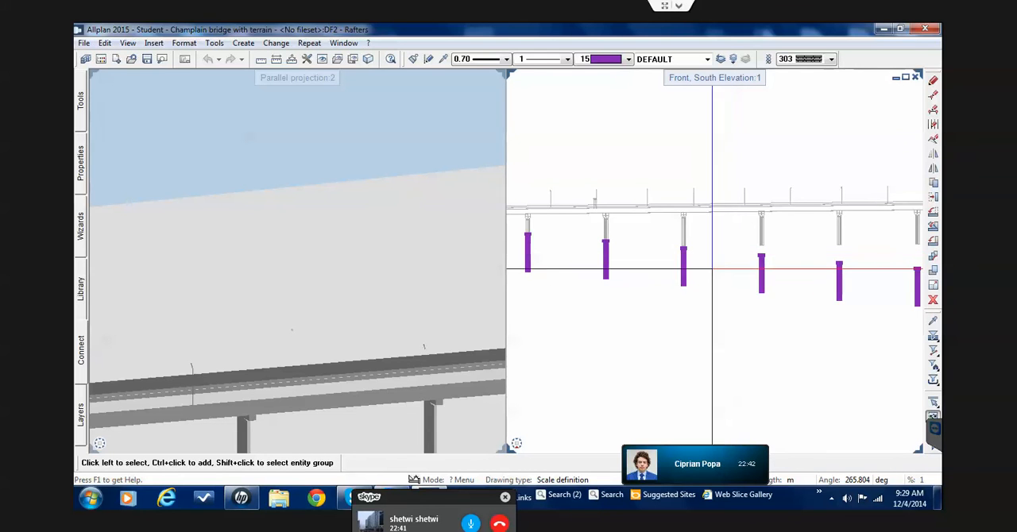
scroll(692, 266, up, 2)
scroll(463, 321, down, 4)
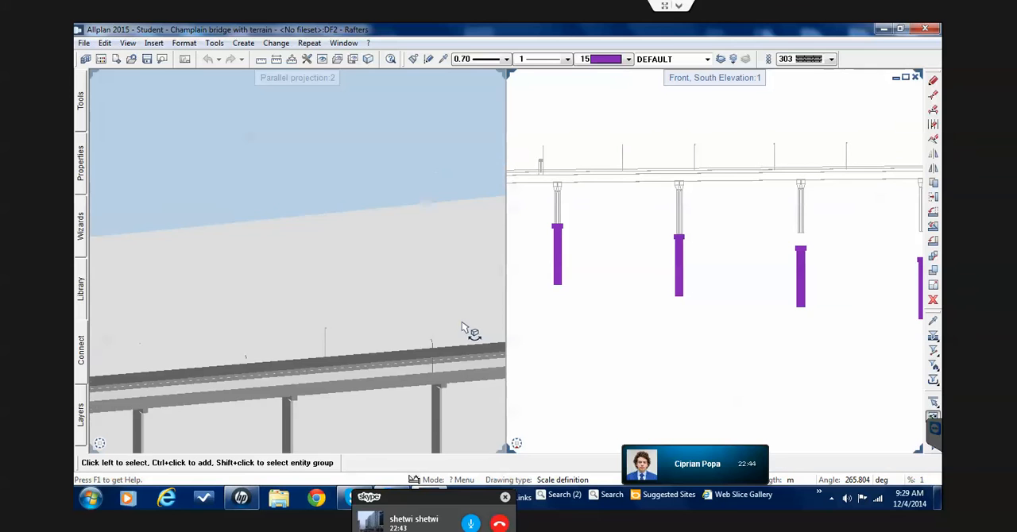
scroll(451, 430, up, 2)
scroll(451, 433, up, 5)
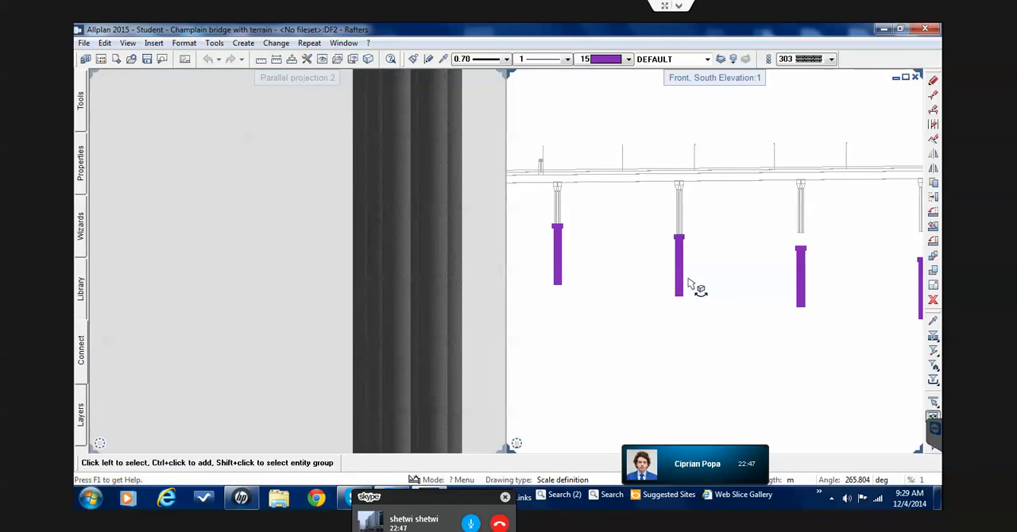
scroll(688, 279, down, 5)
scroll(688, 279, down, 1)
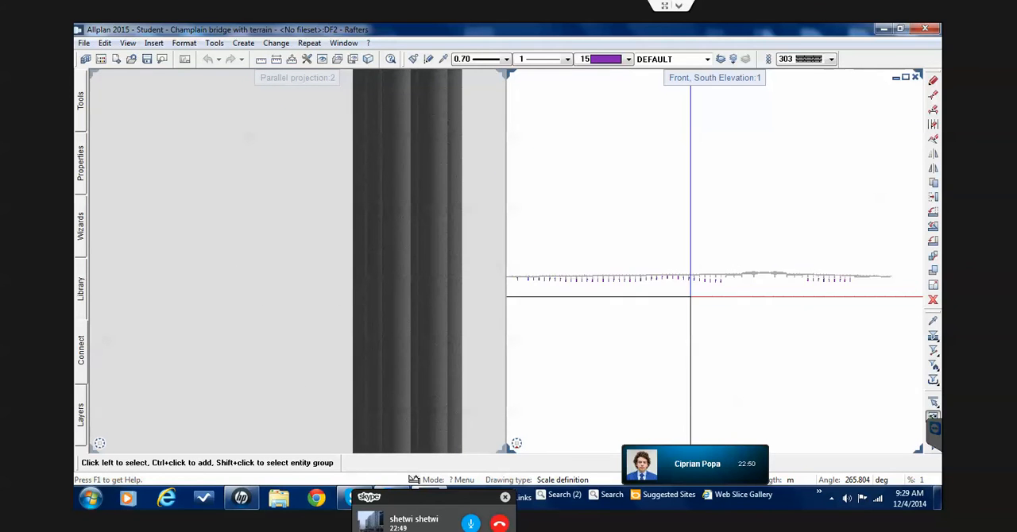
Make empty drawing file 3 current and name it Piles, keeping Rafters open in the background and Reference model as reference
double_click(686, 333)
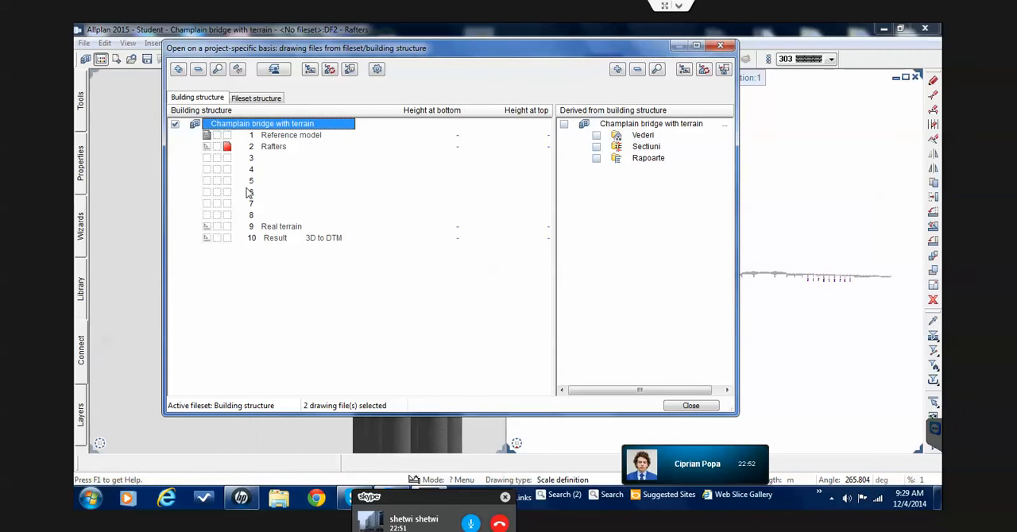
double_click(250, 159)
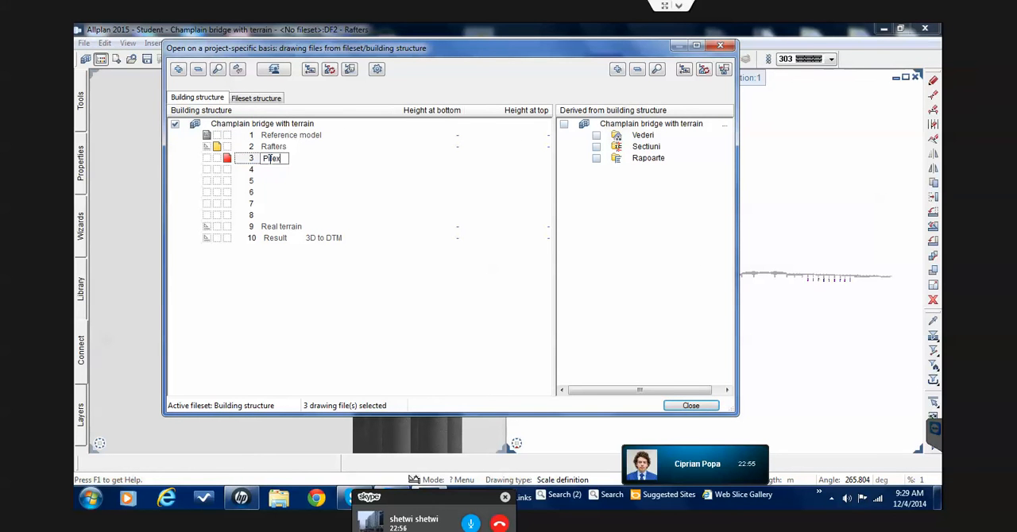
key(Return)
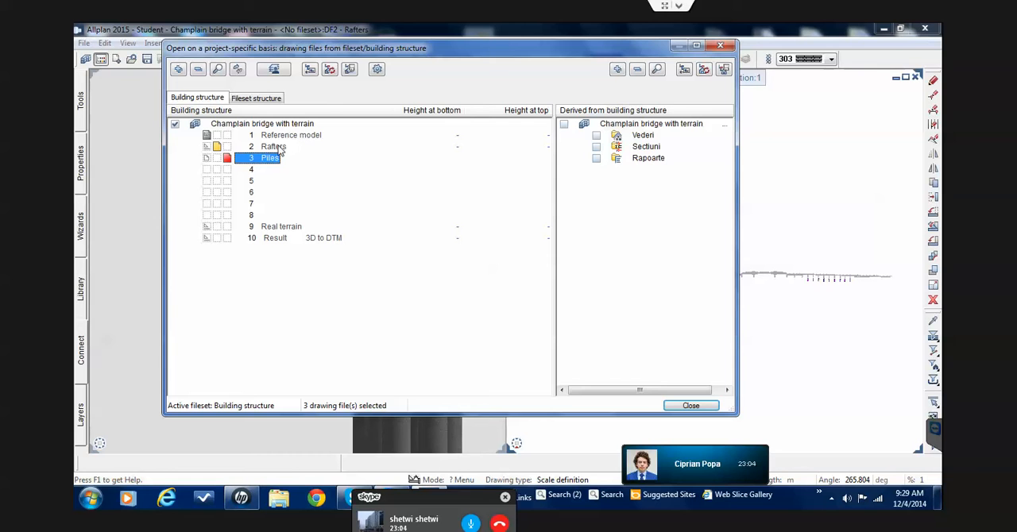
click(697, 408)
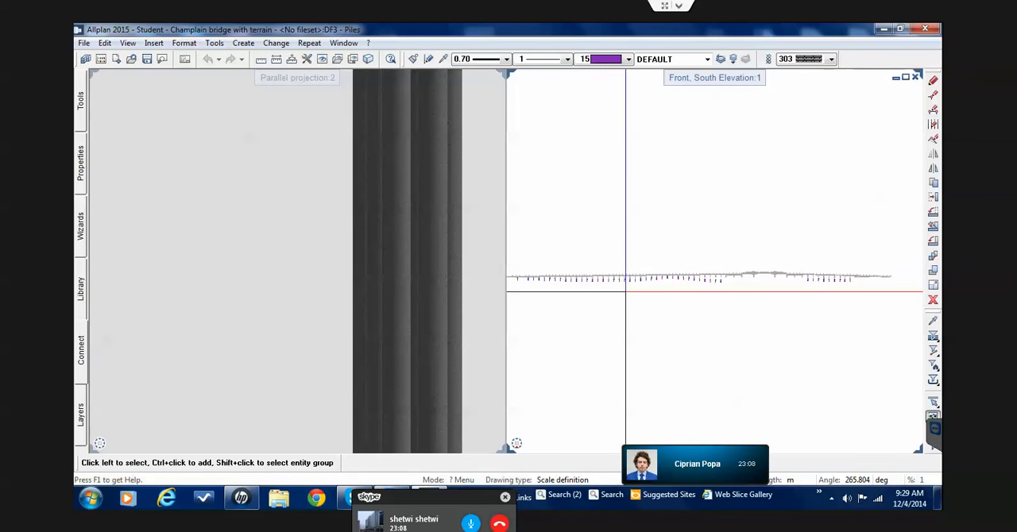
Filter the architectural elements by Column, select all columns along the bridge in the south elevation, and cut them
middle_drag(625, 292, 668, 294)
scroll(592, 282, up, 2)
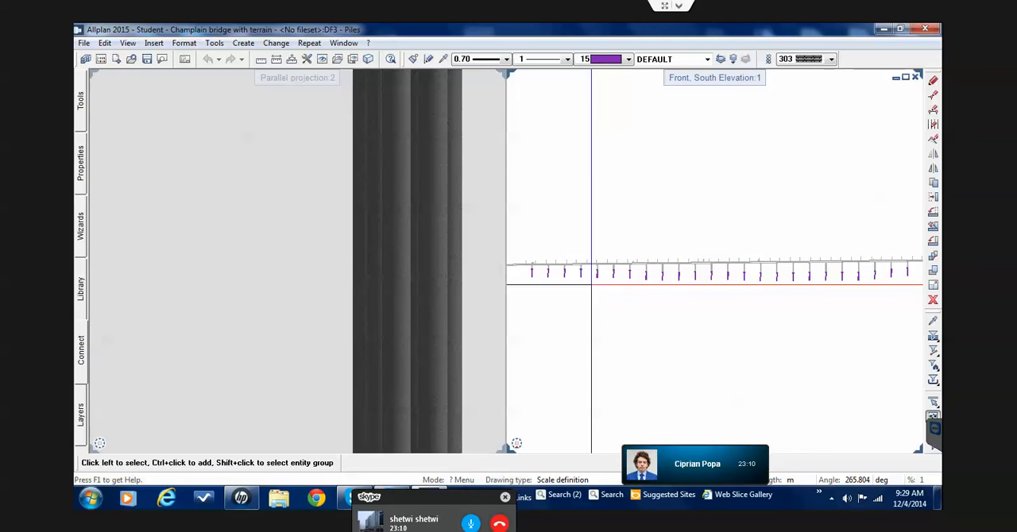
scroll(726, 284, up, 2)
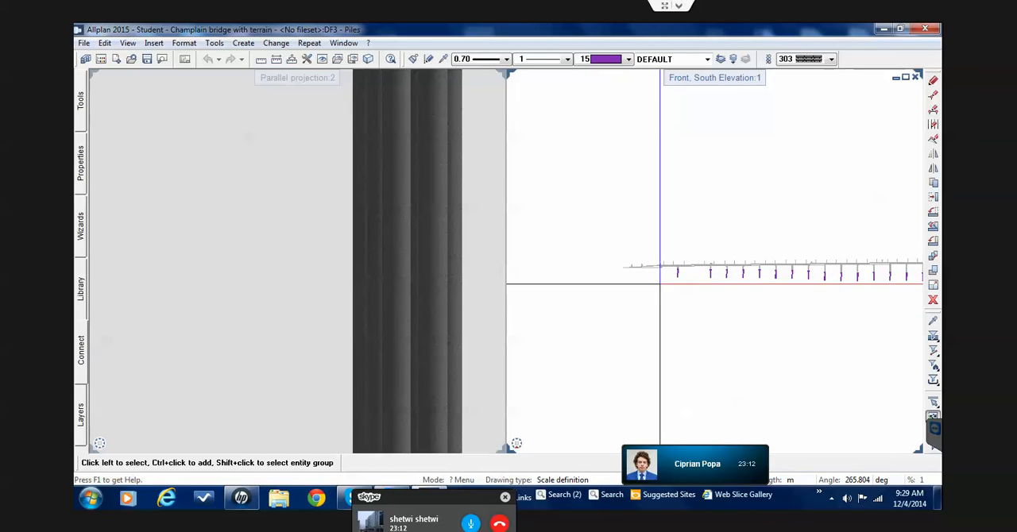
scroll(684, 282, up, 2)
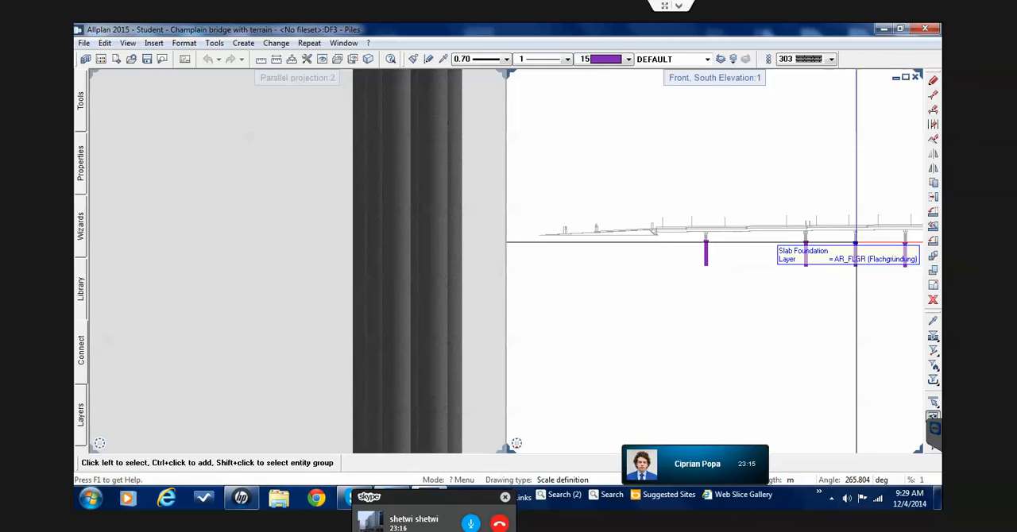
scroll(856, 242, down, 5)
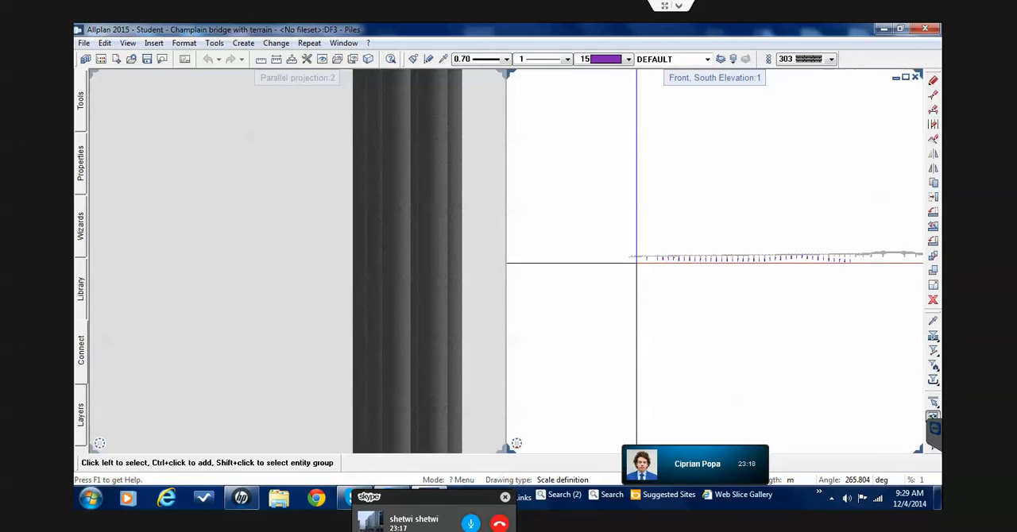
scroll(675, 263, down, 2)
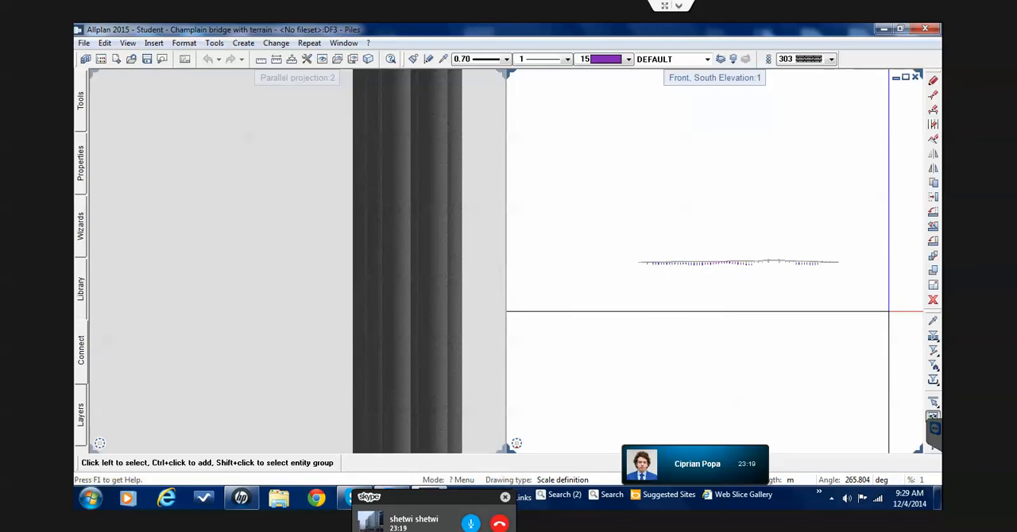
click(936, 373)
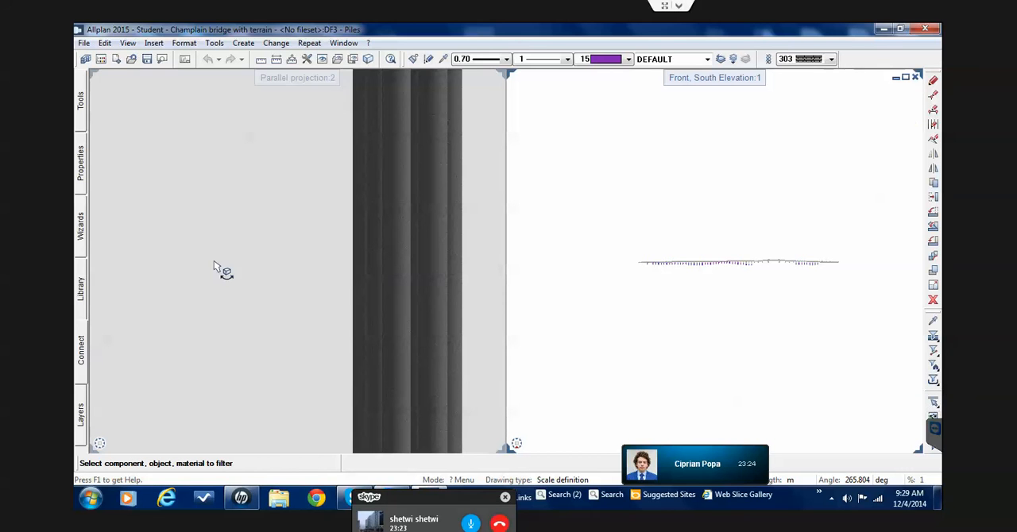
click(935, 365)
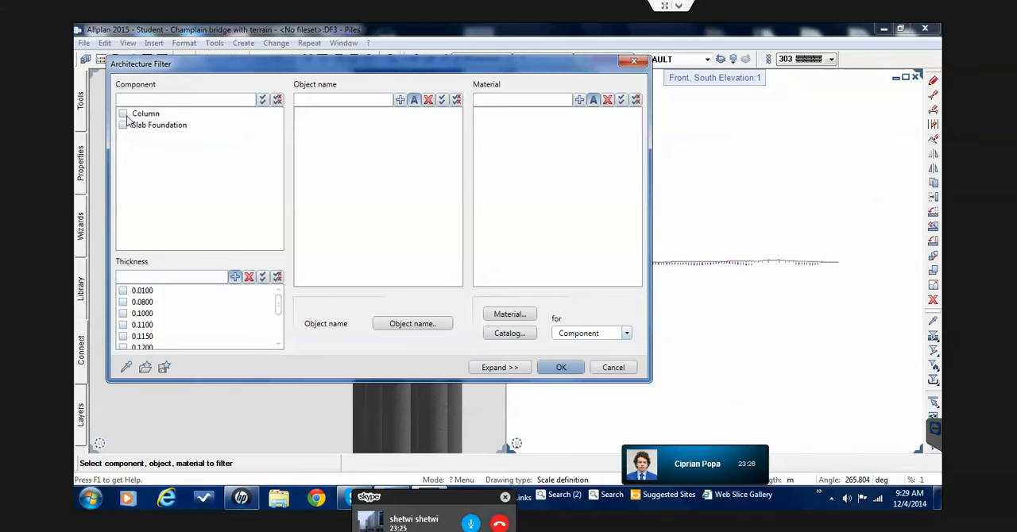
click(560, 368)
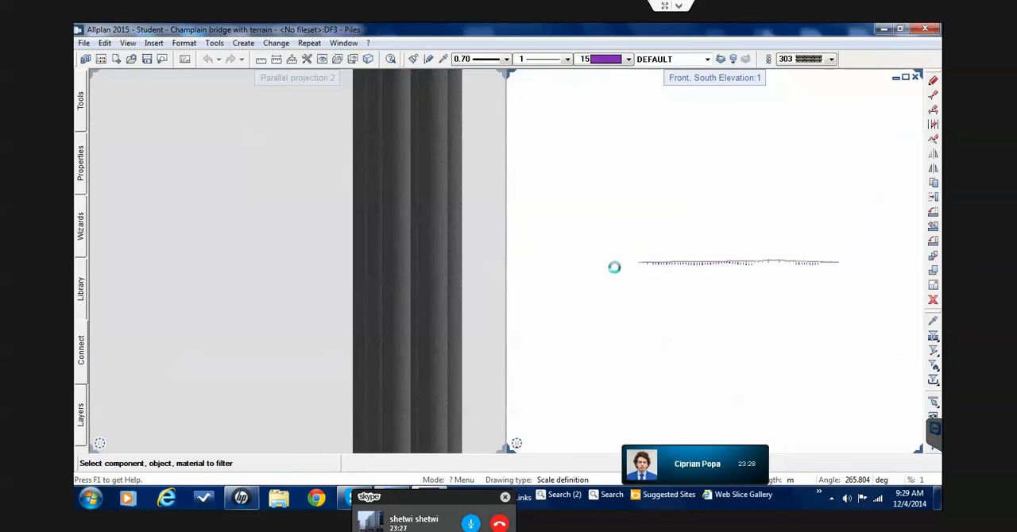
drag(601, 182, 871, 304)
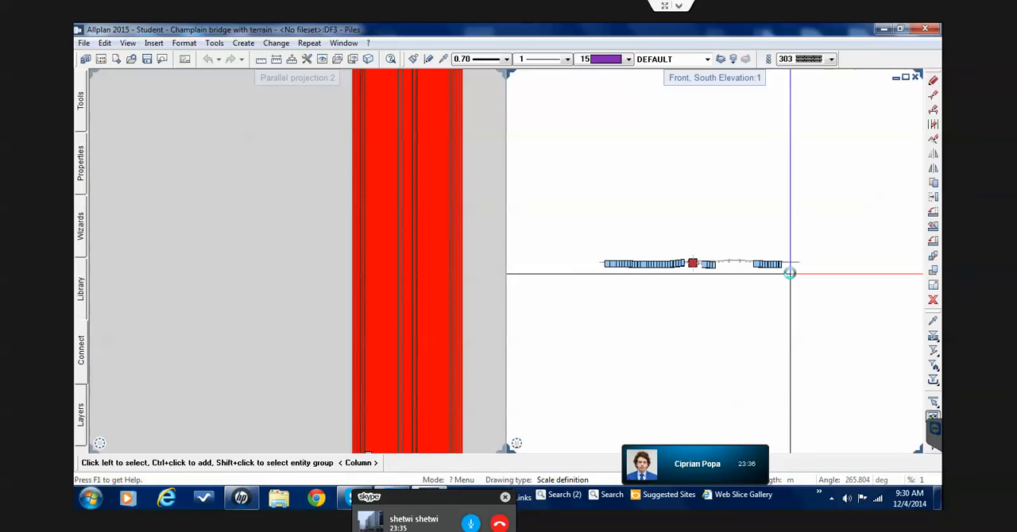
key(Delete)
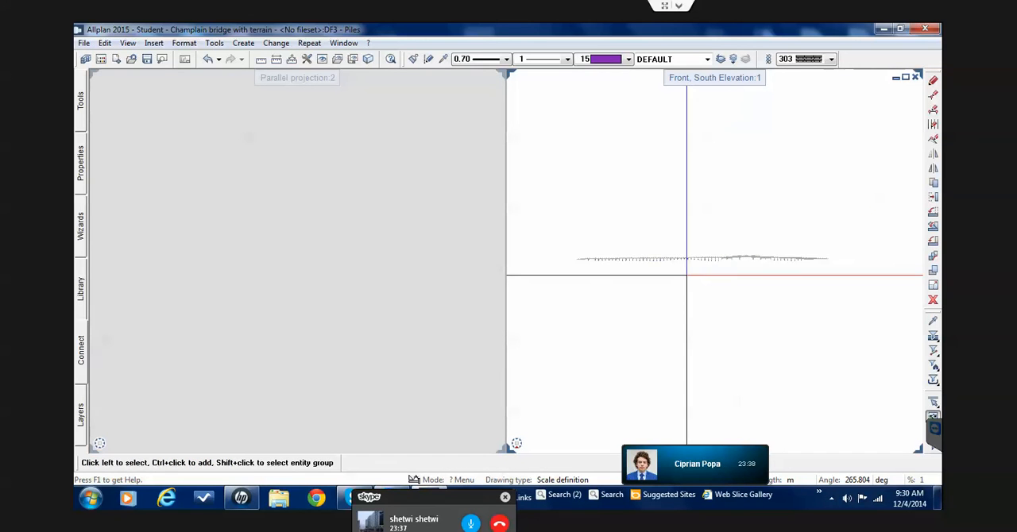
Paste the cut columns to their original position in the current Piles drawing file and clear the selection
scroll(687, 275, up, 3)
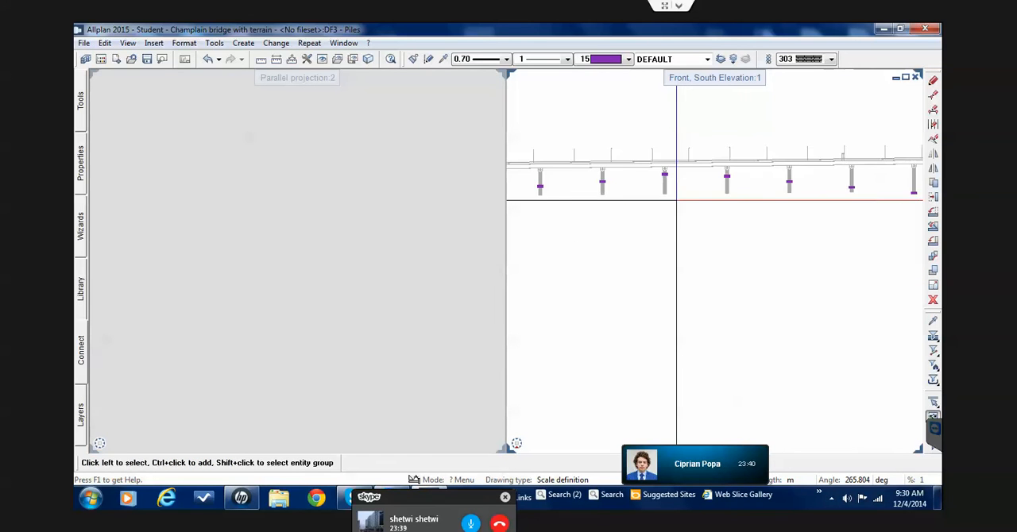
scroll(676, 198, up, 5)
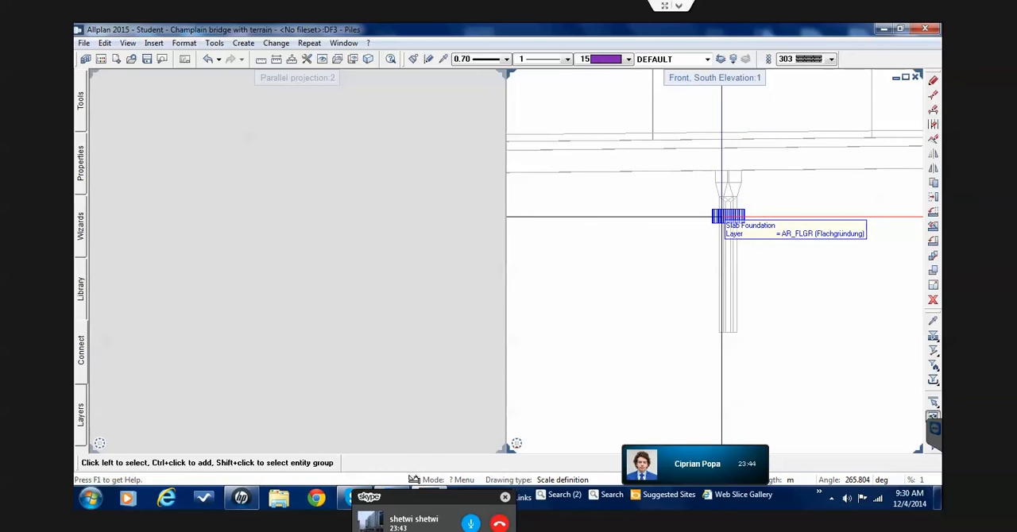
scroll(721, 217, down, 6)
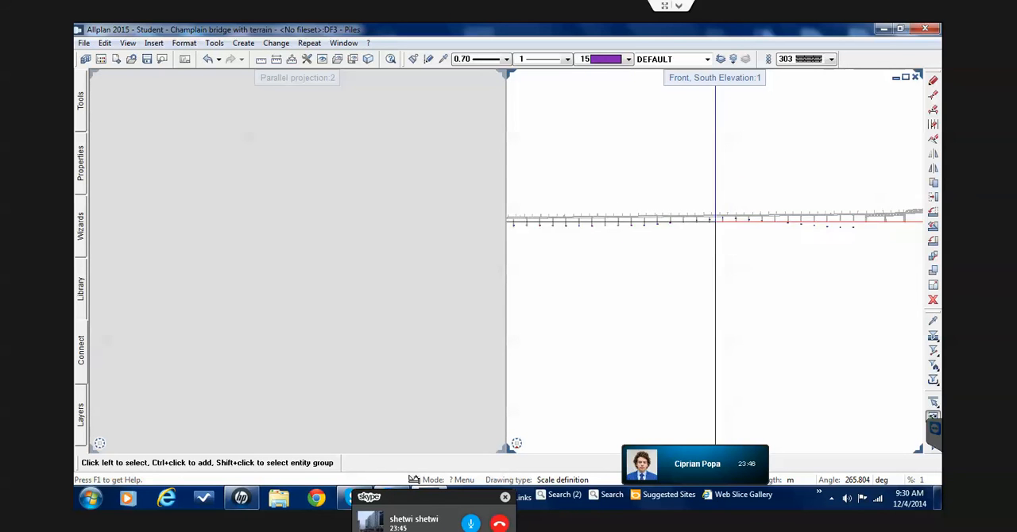
scroll(723, 218, down, 2)
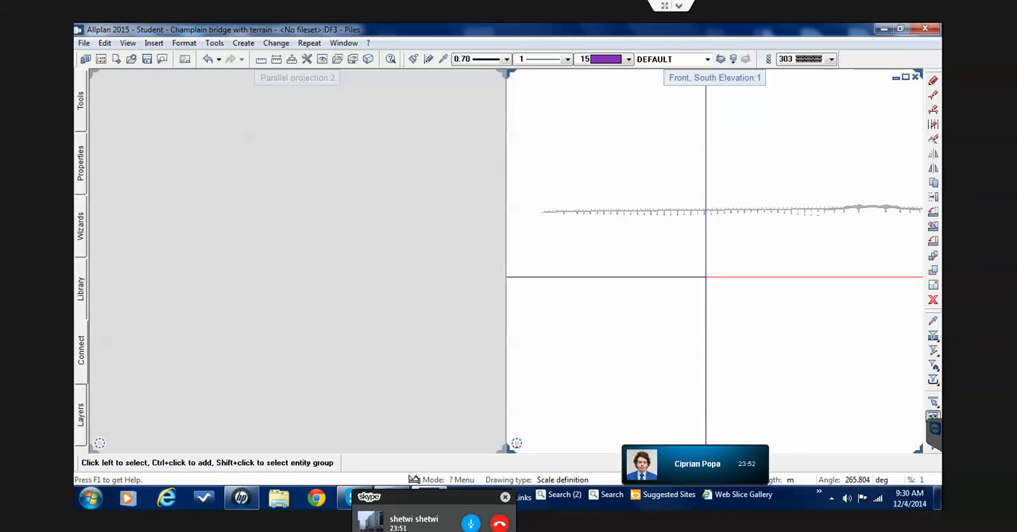
click(105, 44)
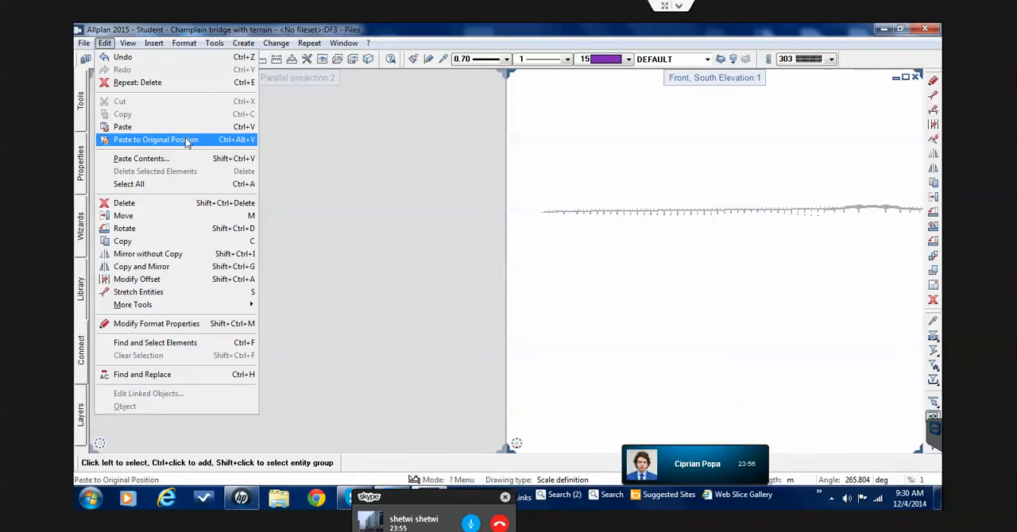
click(156, 140)
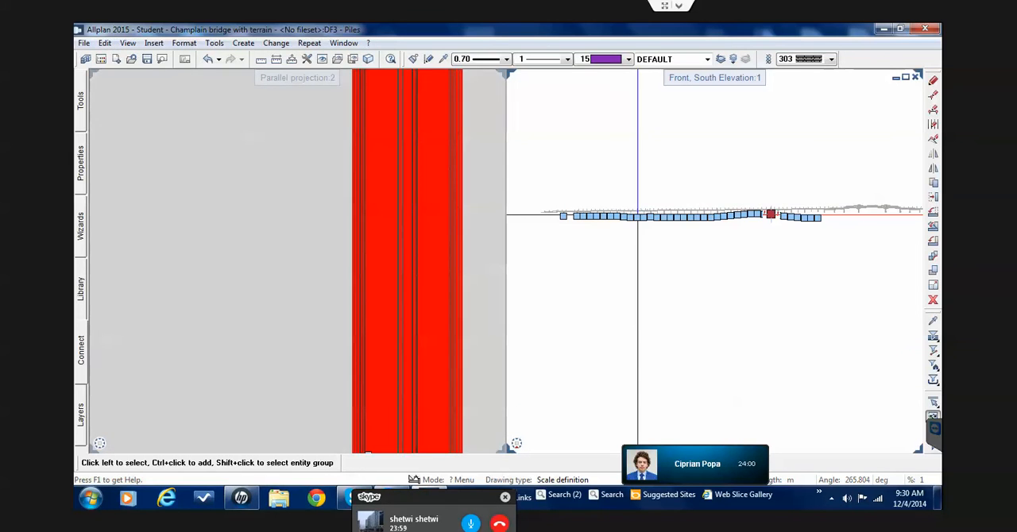
key(Escape)
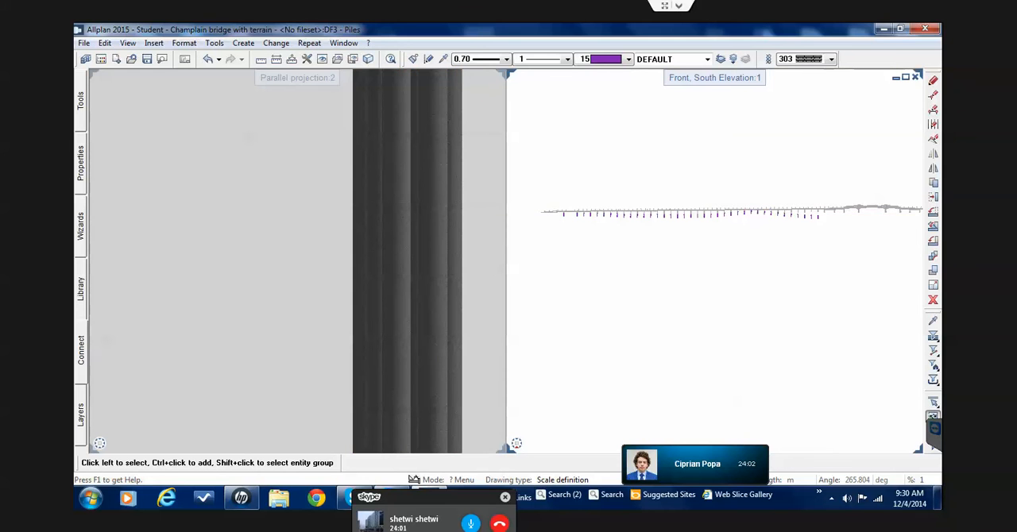
Set drawing file 2 Rafters to reference mode, keeping 3 Piles as the current file
scroll(641, 217, up, 3)
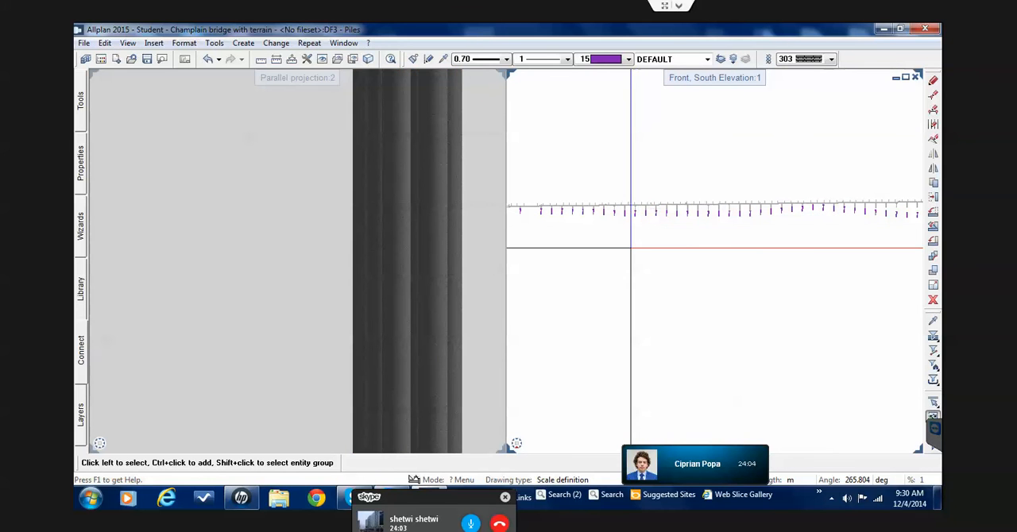
double_click(631, 248)
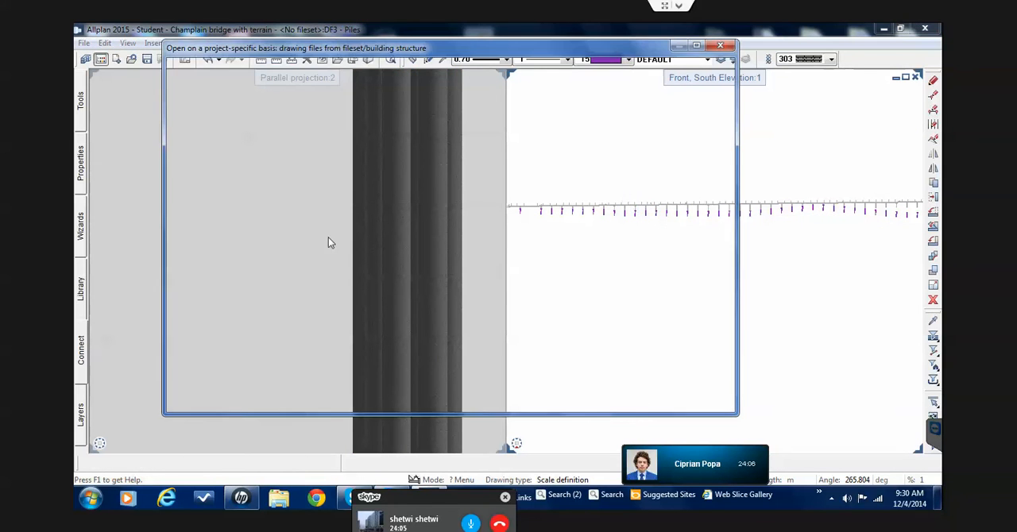
click(208, 148)
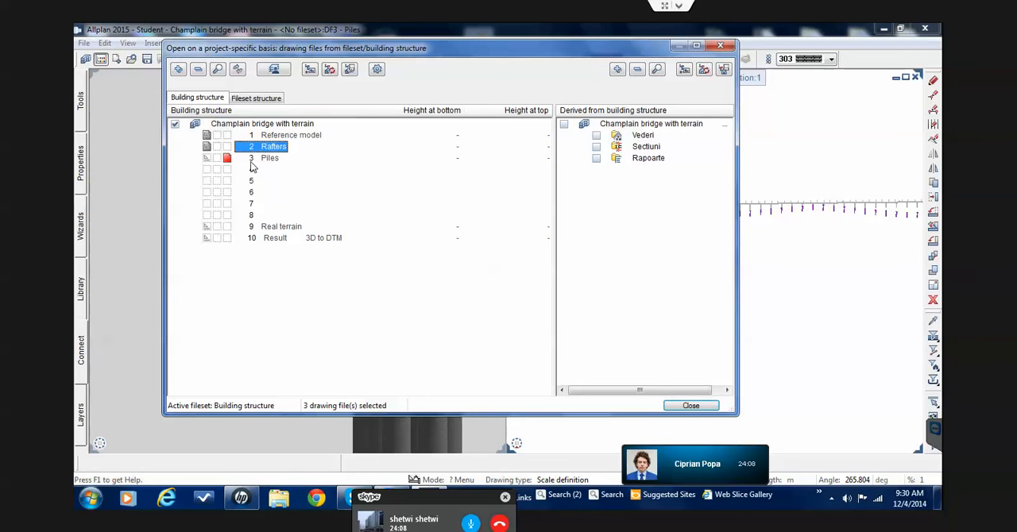
click(690, 406)
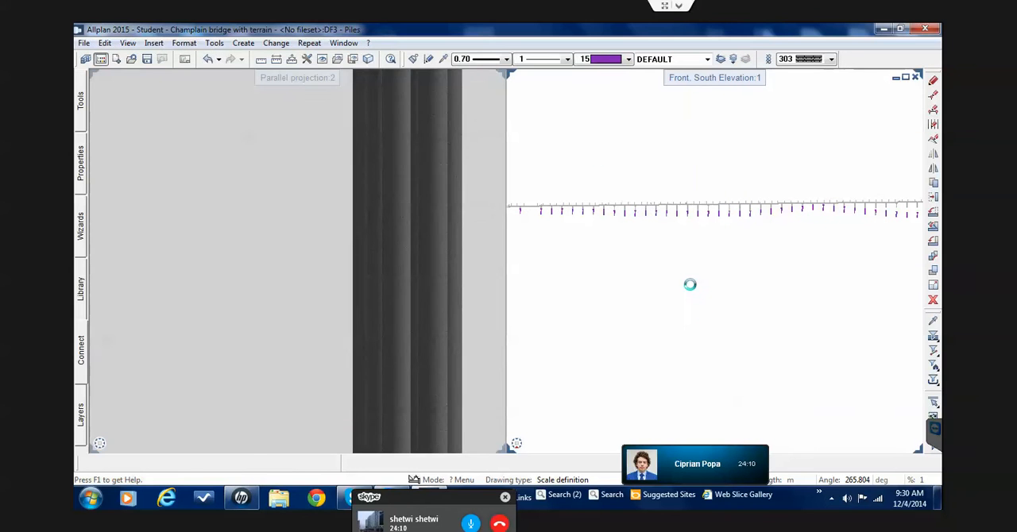
Modify the format properties of all piles in the south elevation, setting their line color to 48
scroll(693, 262, up, 3)
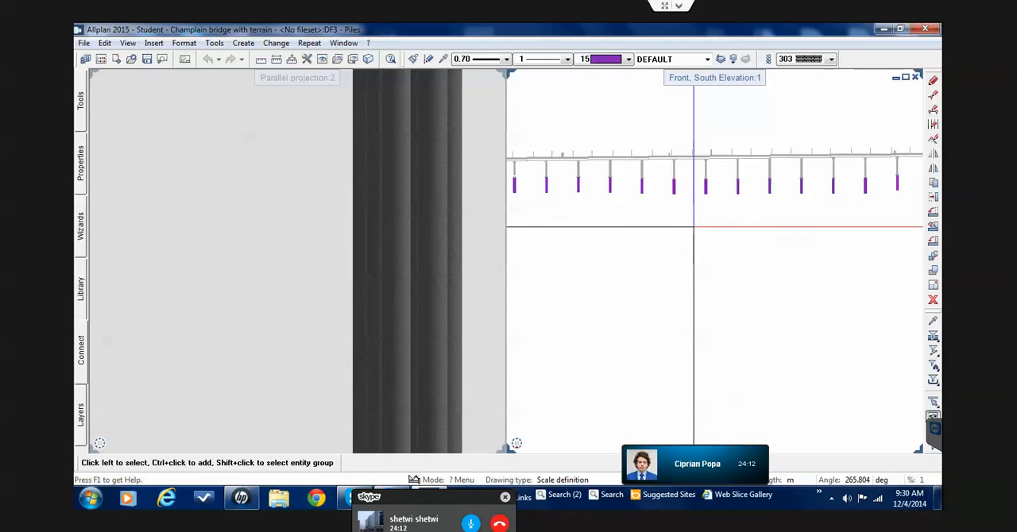
scroll(693, 227, up, 4)
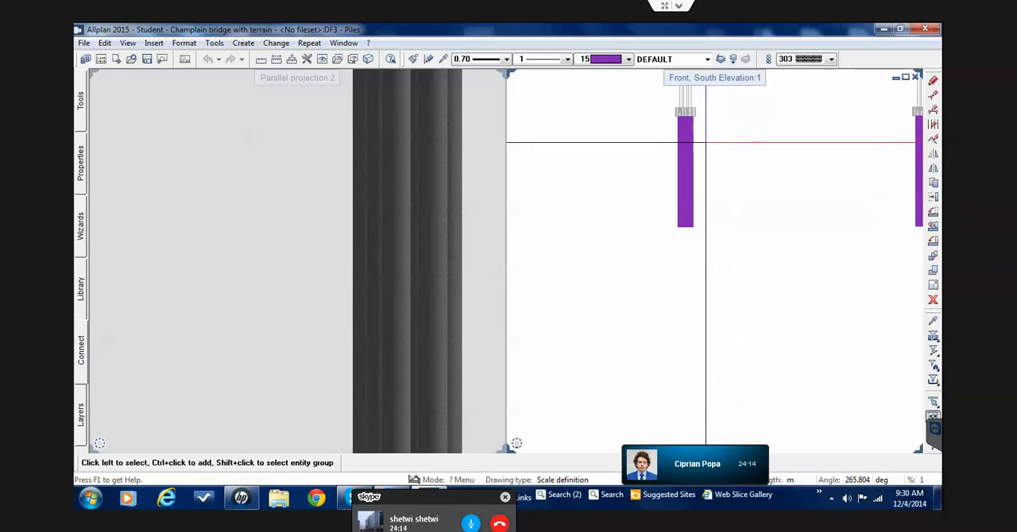
scroll(705, 143, down, 8)
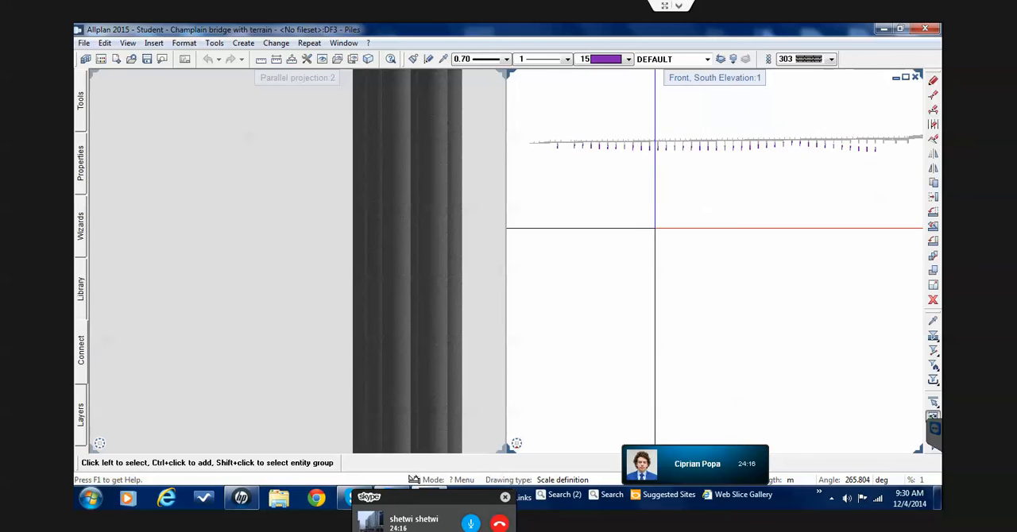
scroll(655, 228, down, 1)
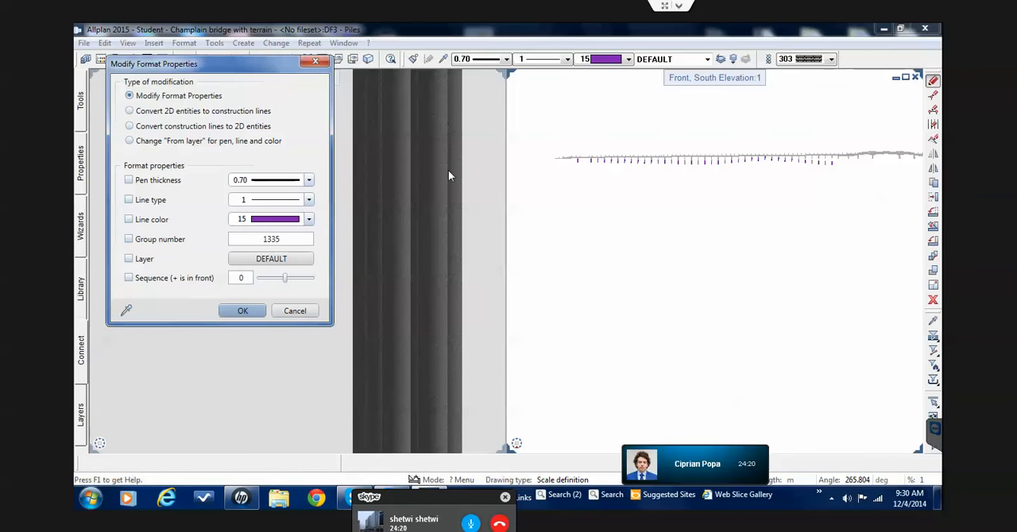
click(271, 224)
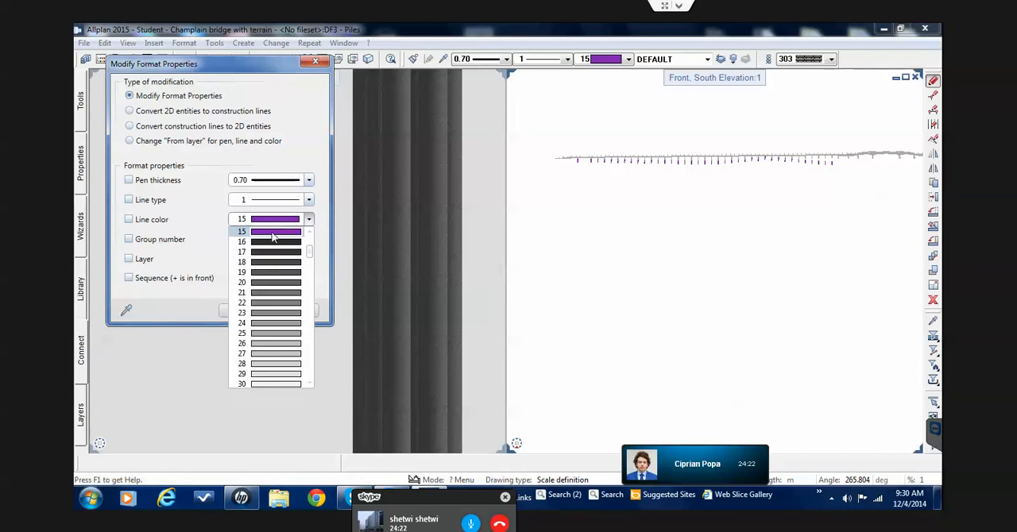
scroll(288, 286, down, 8)
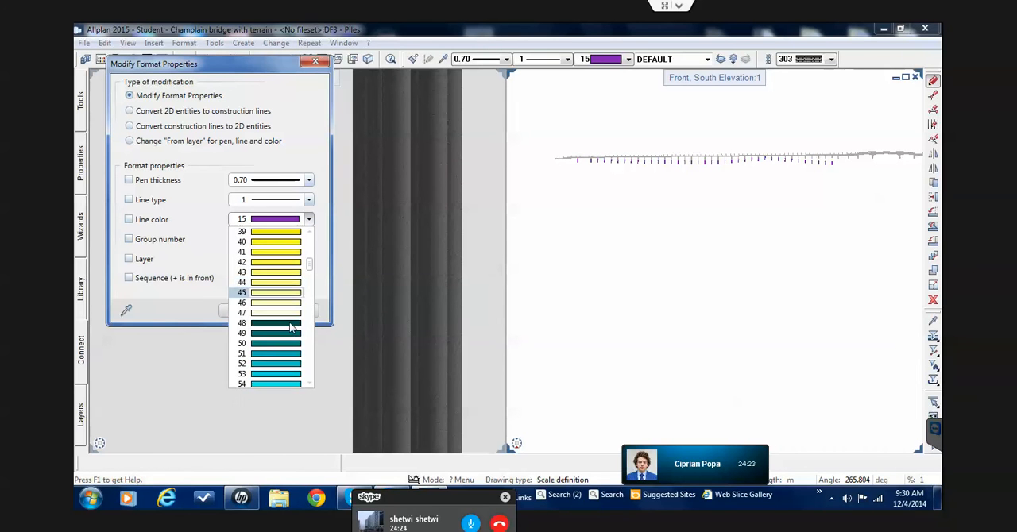
click(291, 324)
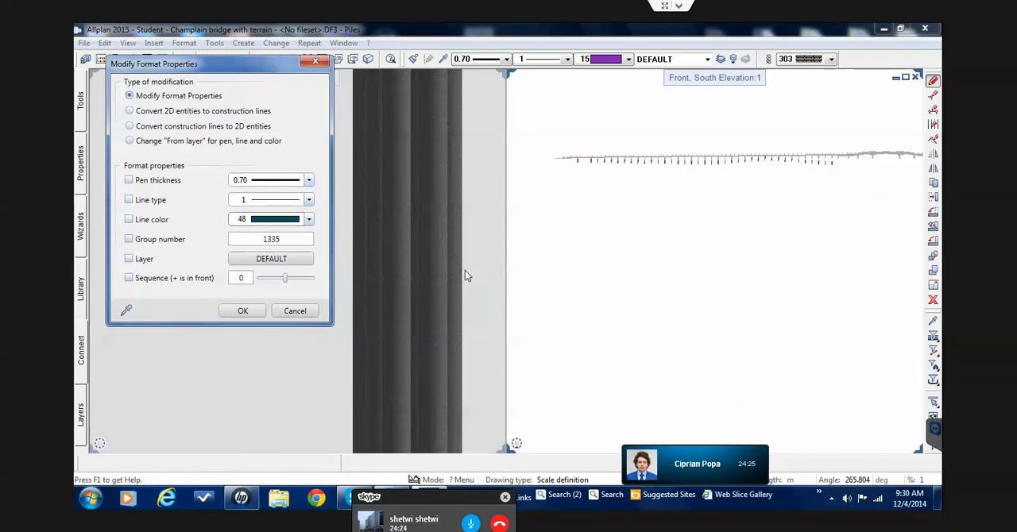
click(242, 311)
scroll(562, 213, down, 3)
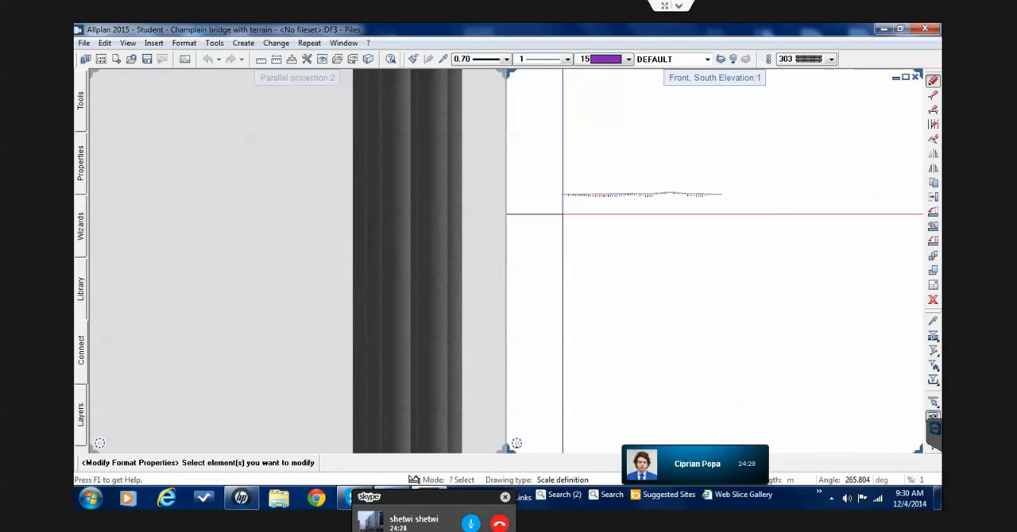
drag(555, 227, 713, 168)
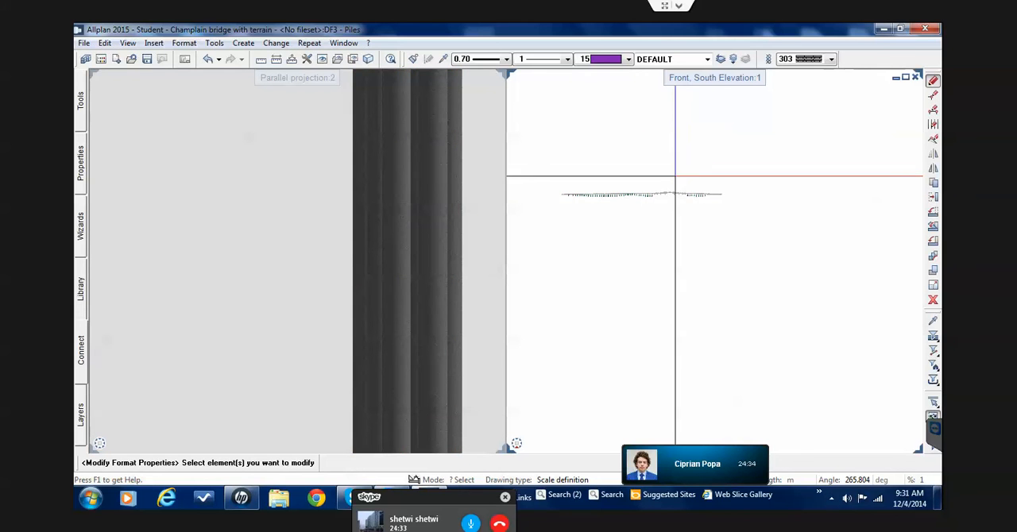
Leave the format modification and examine the recoloured piles beneath the foundations along the south elevation
scroll(617, 185, up, 4)
scroll(658, 244, up, 3)
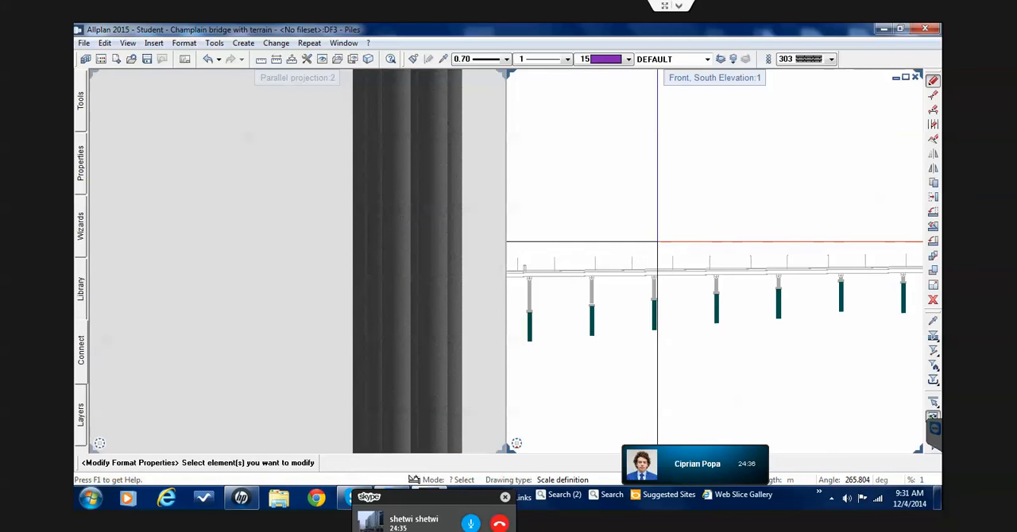
scroll(661, 319, up, 2)
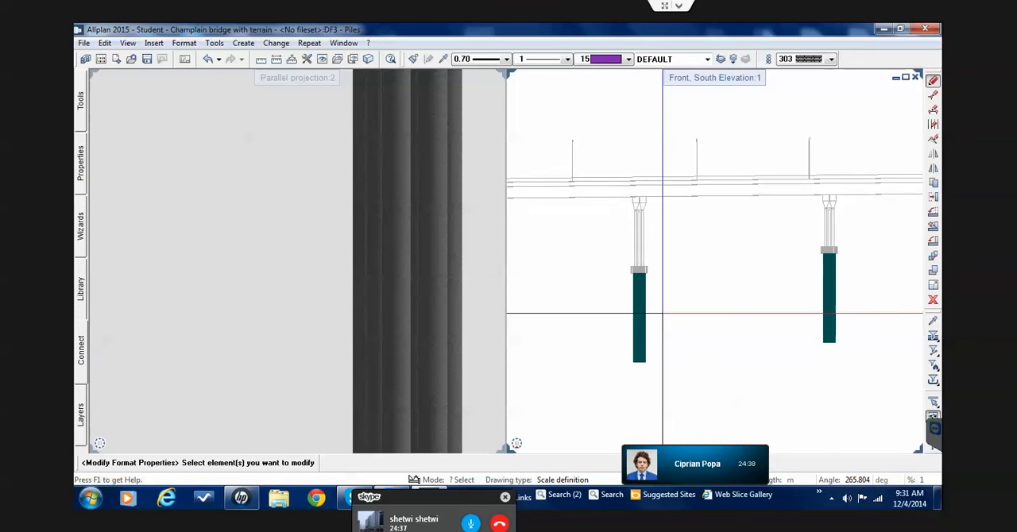
key(Escape)
scroll(654, 264, down, 2)
scroll(655, 264, down, 4)
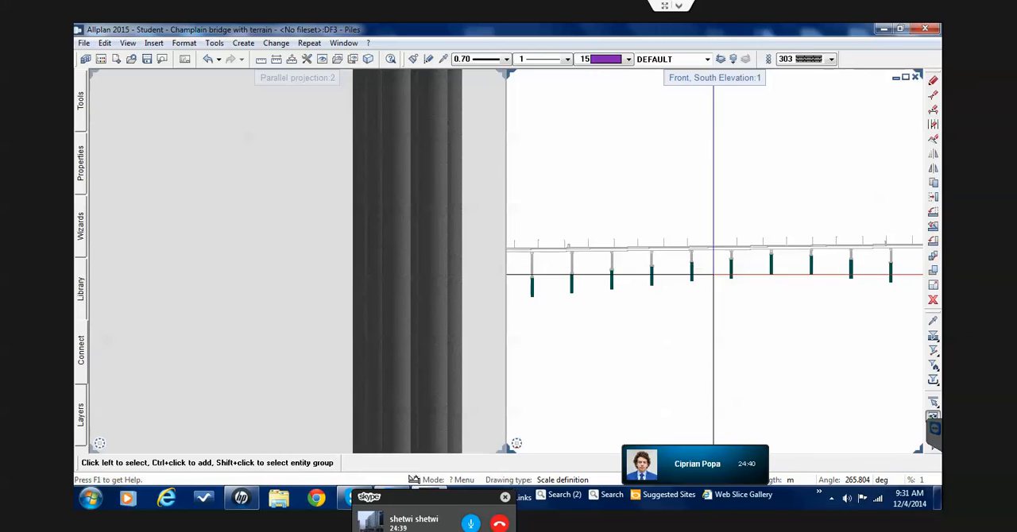
scroll(666, 264, down, 1)
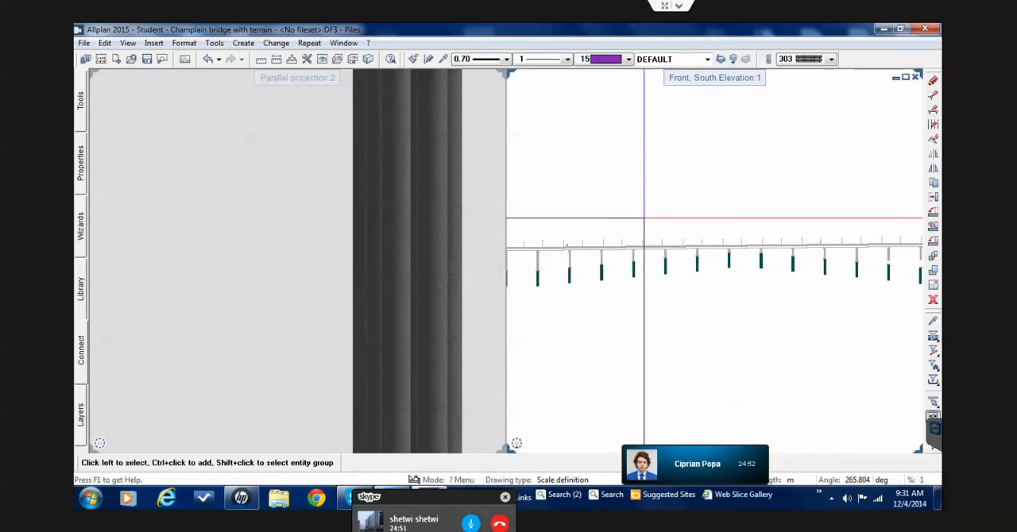
scroll(633, 254, up, 5)
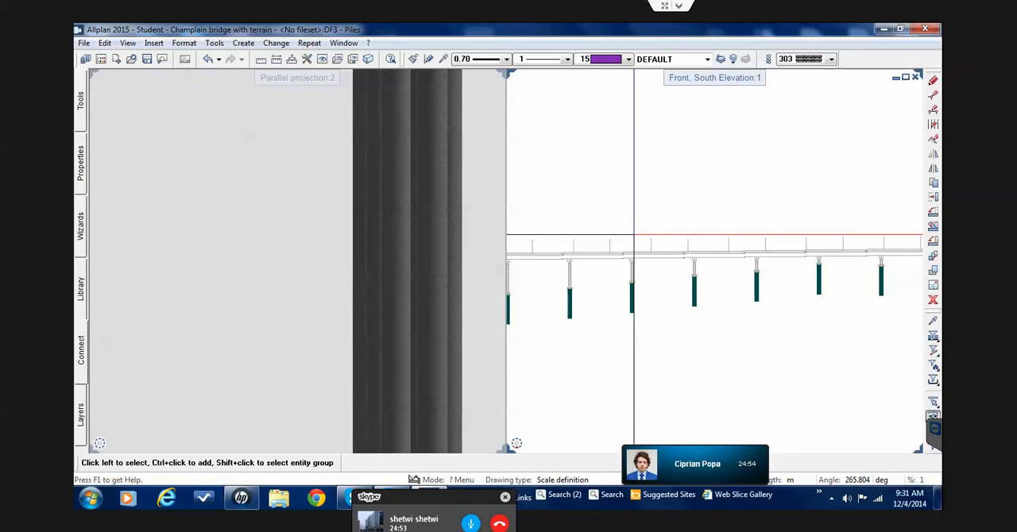
Examine the deck, its street lights and the recoloured piles along the whole bridge in the south elevation
scroll(718, 288, up, 3)
scroll(716, 290, down, 8)
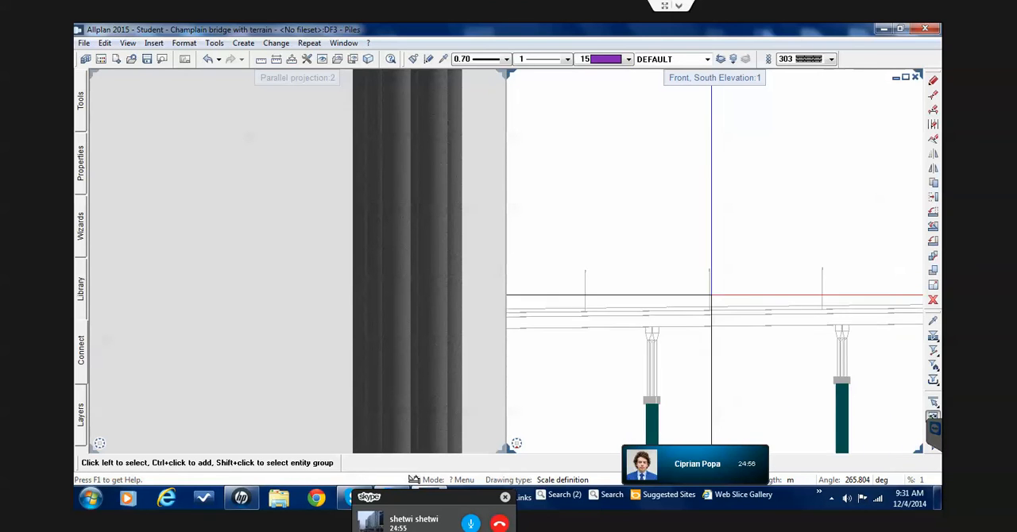
scroll(656, 268, down, 2)
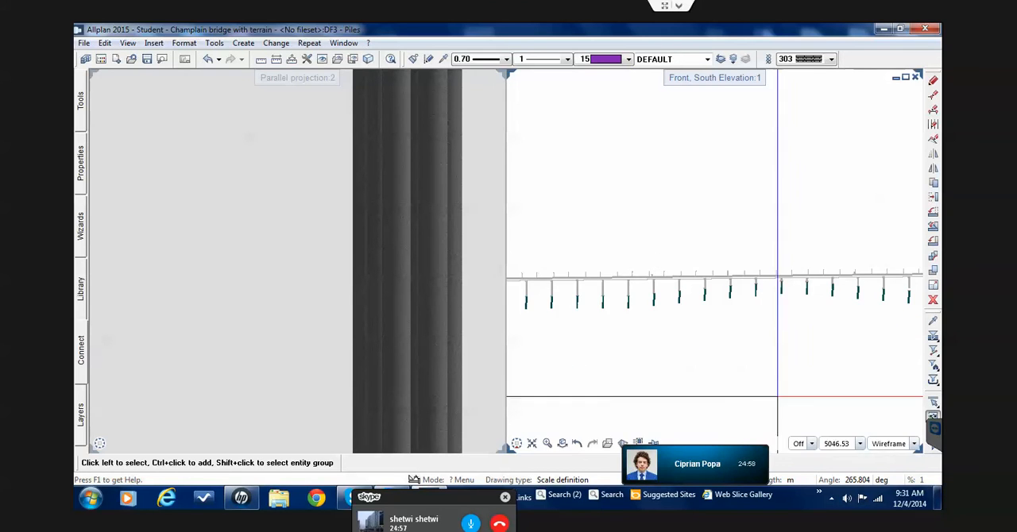
scroll(685, 290, up, 2)
scroll(685, 291, up, 3)
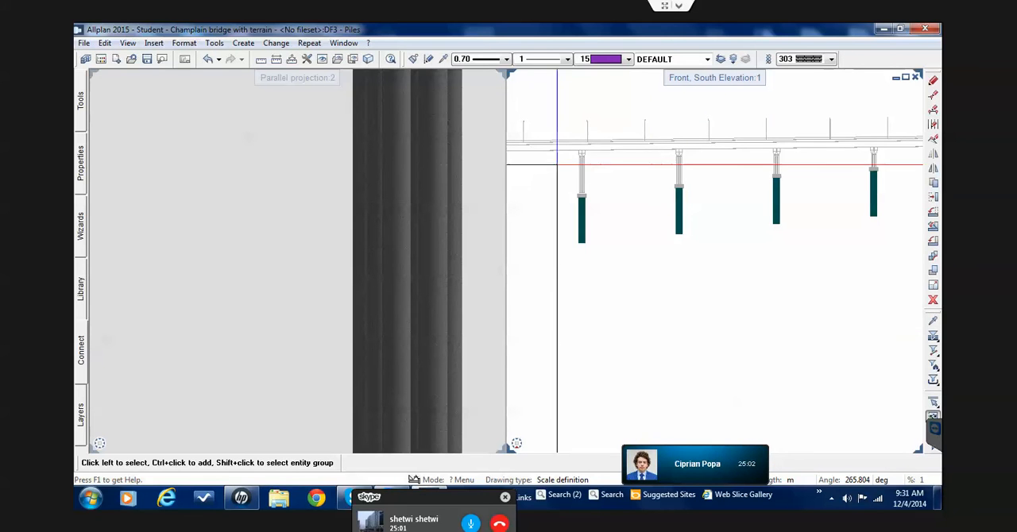
scroll(609, 229, down, 5)
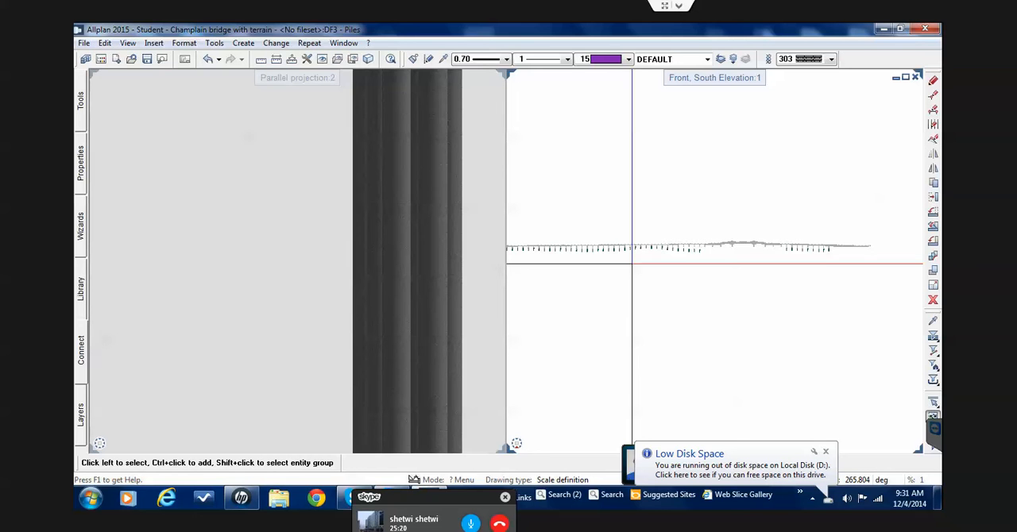
scroll(633, 262, down, 3)
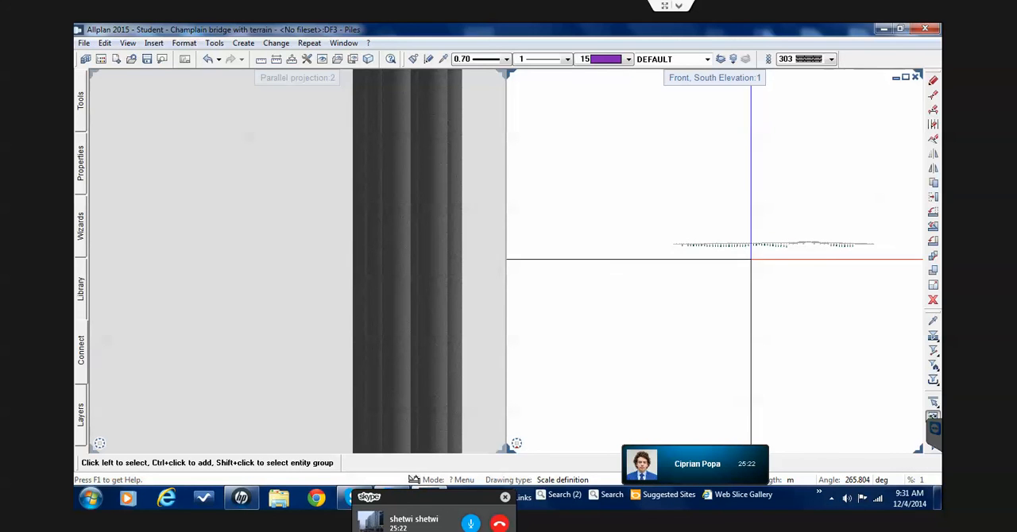
scroll(738, 257, up, 4)
middle_drag(645, 255, 760, 291)
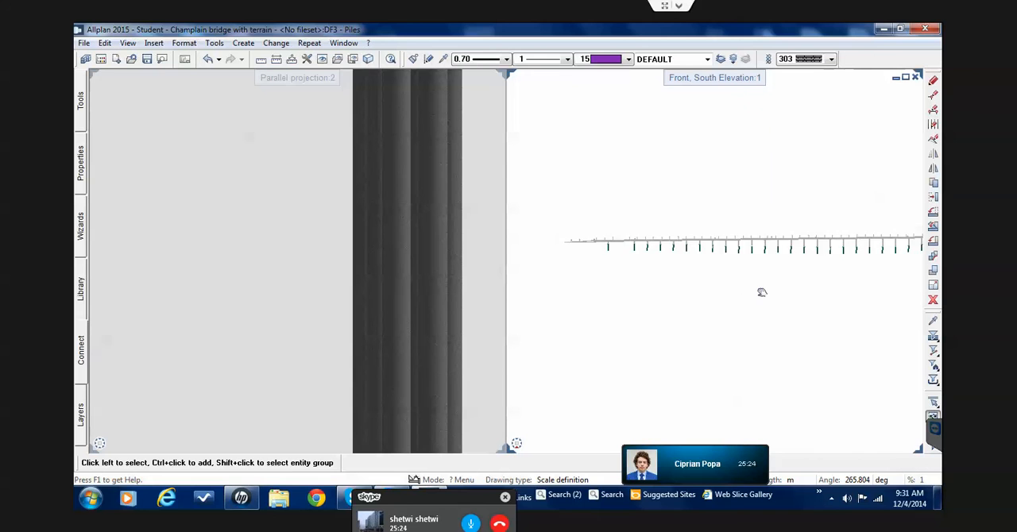
scroll(747, 290, down, 1)
scroll(666, 267, up, 4)
scroll(665, 260, up, 10)
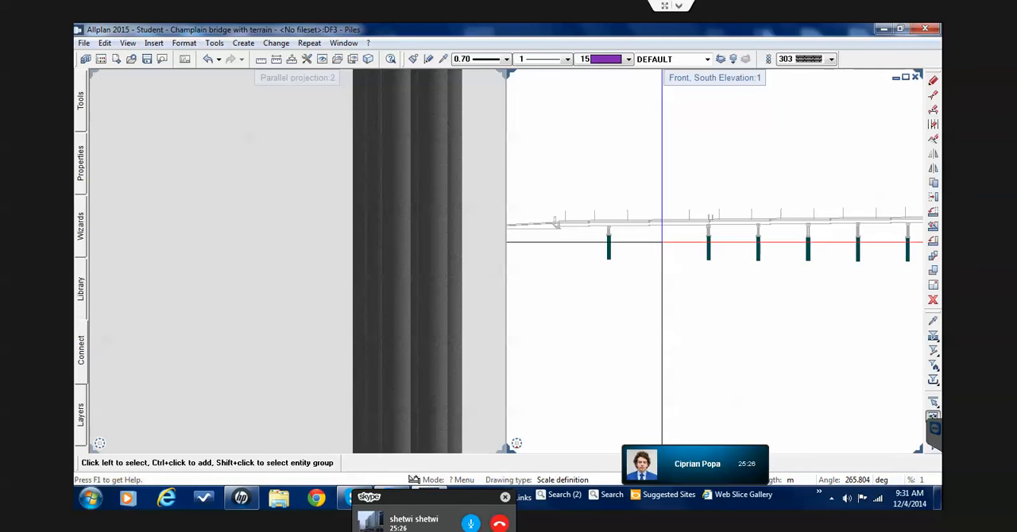
scroll(608, 230, up, 3)
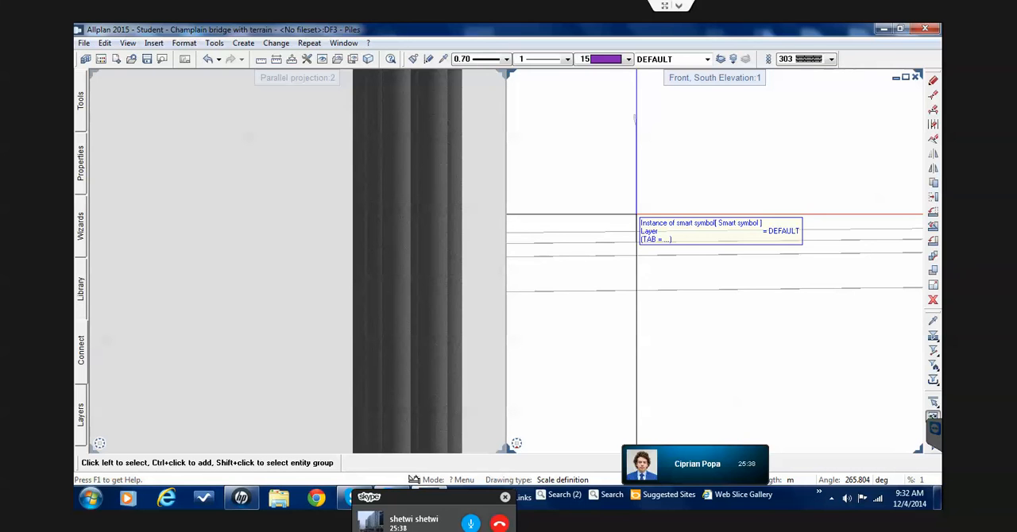
scroll(608, 312, down, 3)
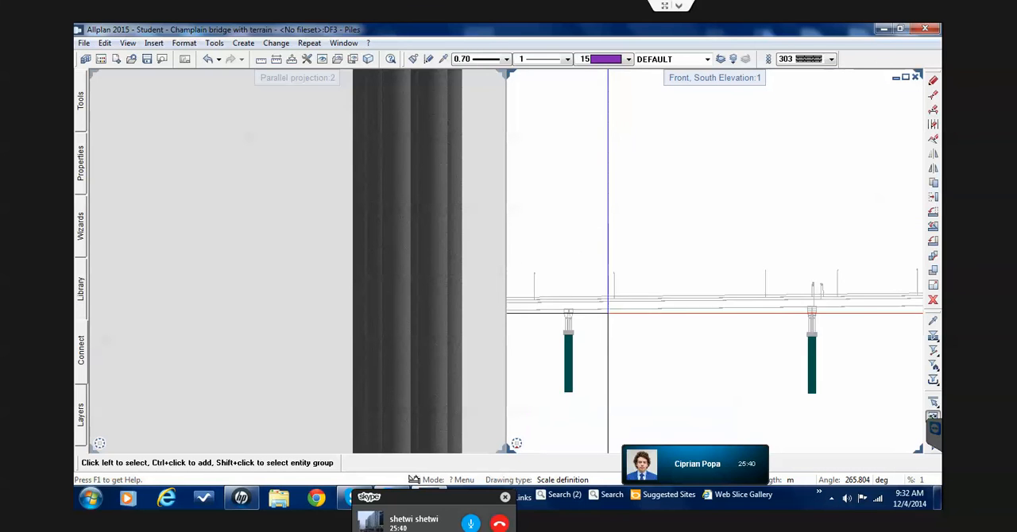
scroll(608, 312, down, 3)
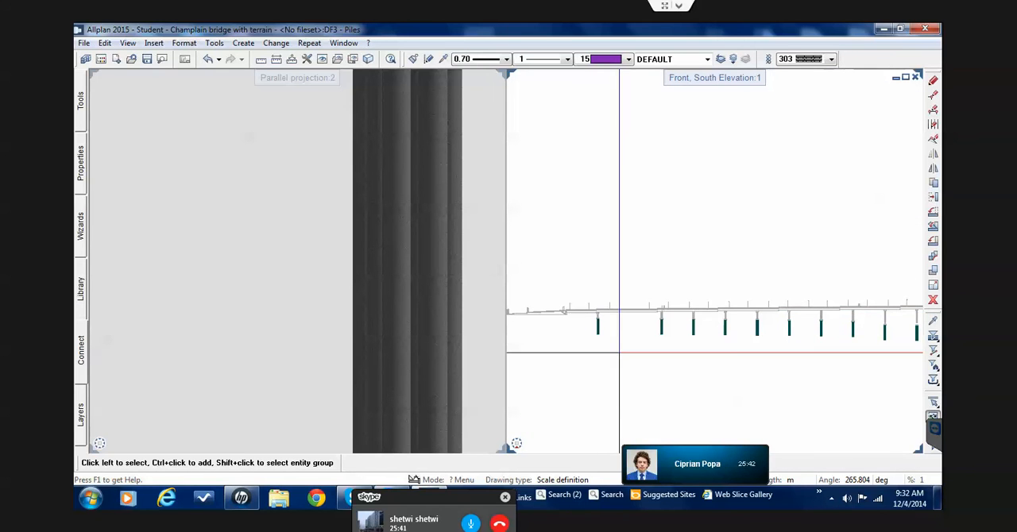
Make drawing file 4 current in the building structure and name it Street light
double_click(618, 352)
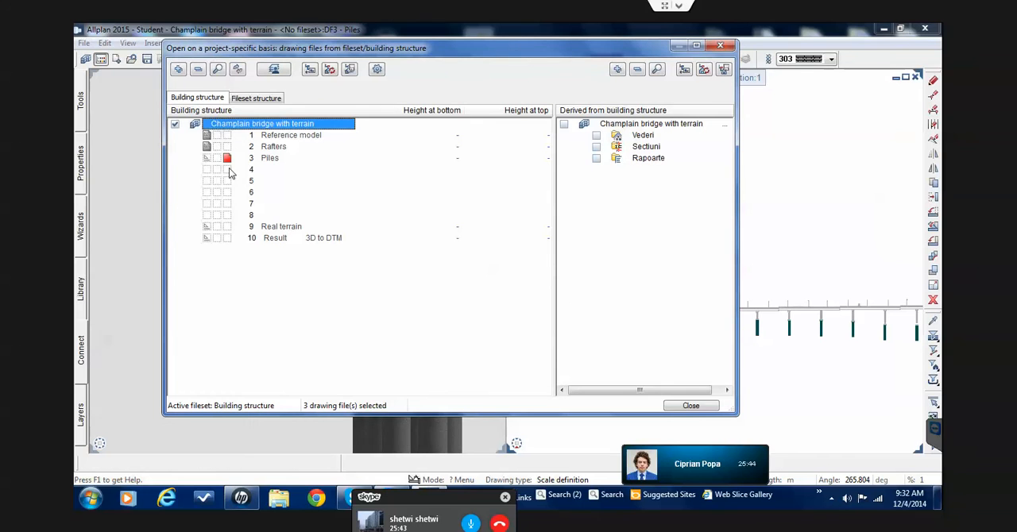
click(228, 171)
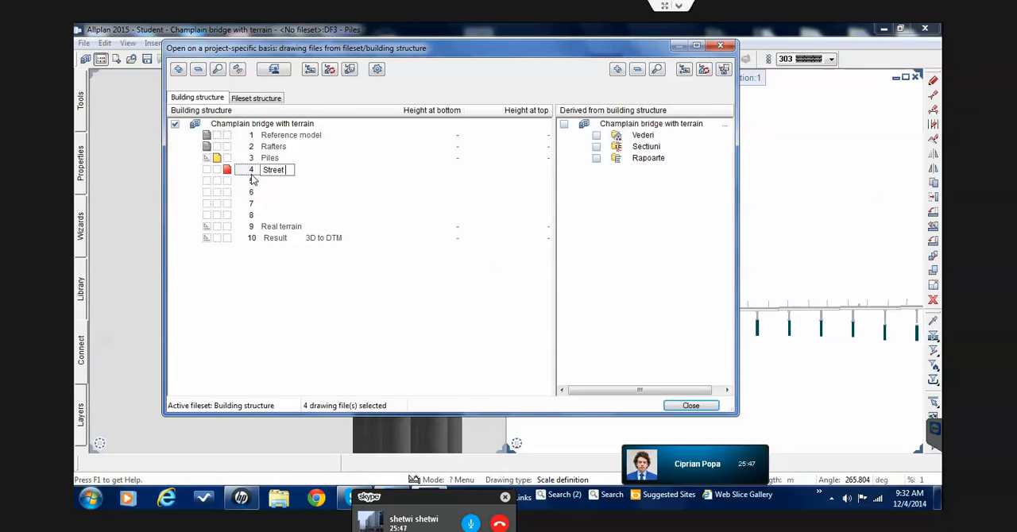
key(Return)
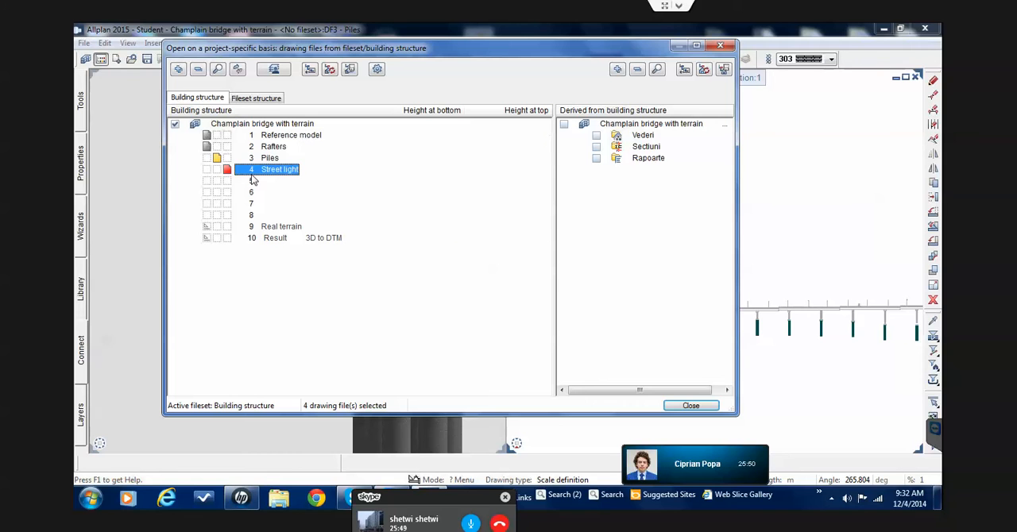
Make 1 Reference model the current drawing file and set 3 Piles and 4 Street light to reference mode
click(228, 136)
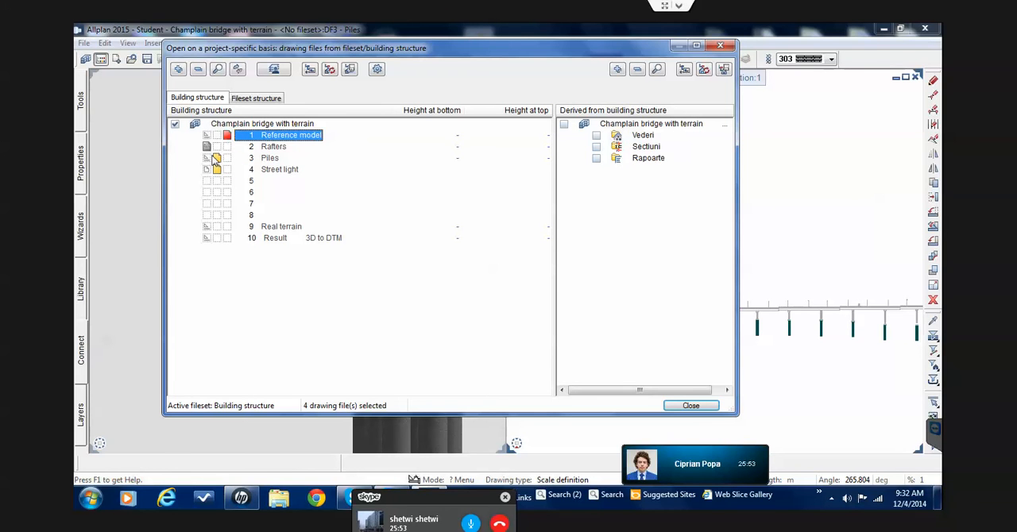
click(206, 158)
click(207, 169)
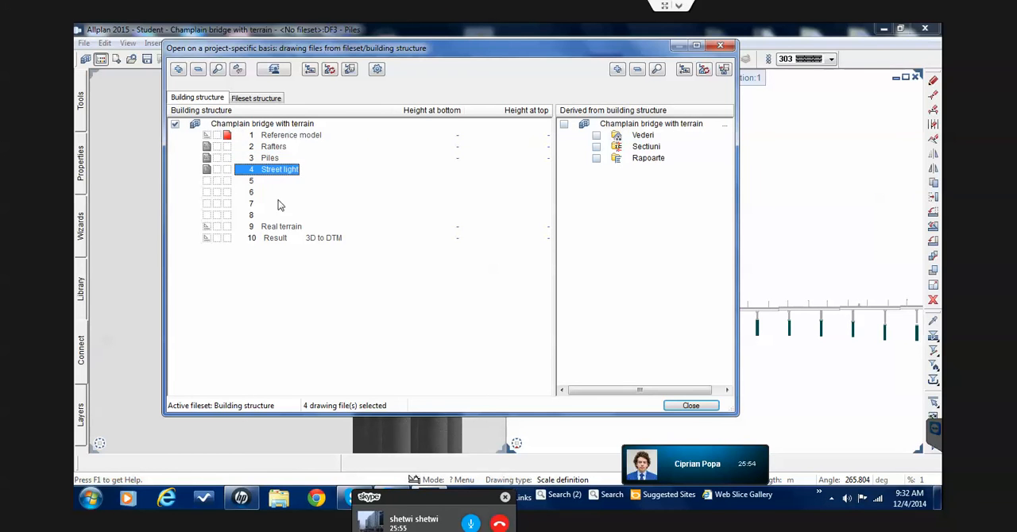
click(712, 407)
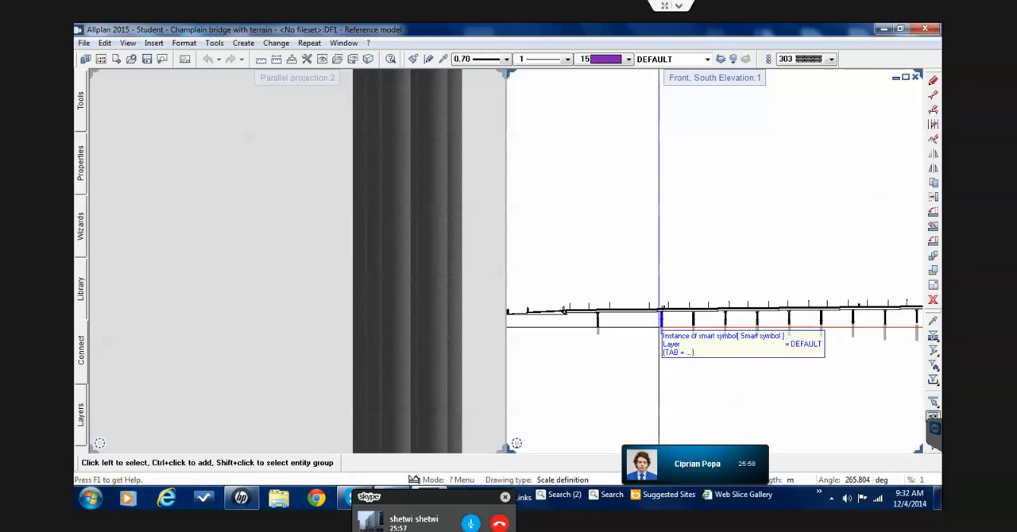
Select the street lights above the deck in the south elevation, span by span from the bridge's ramp end, leaving out the deck and piers
scroll(717, 317, up, 3)
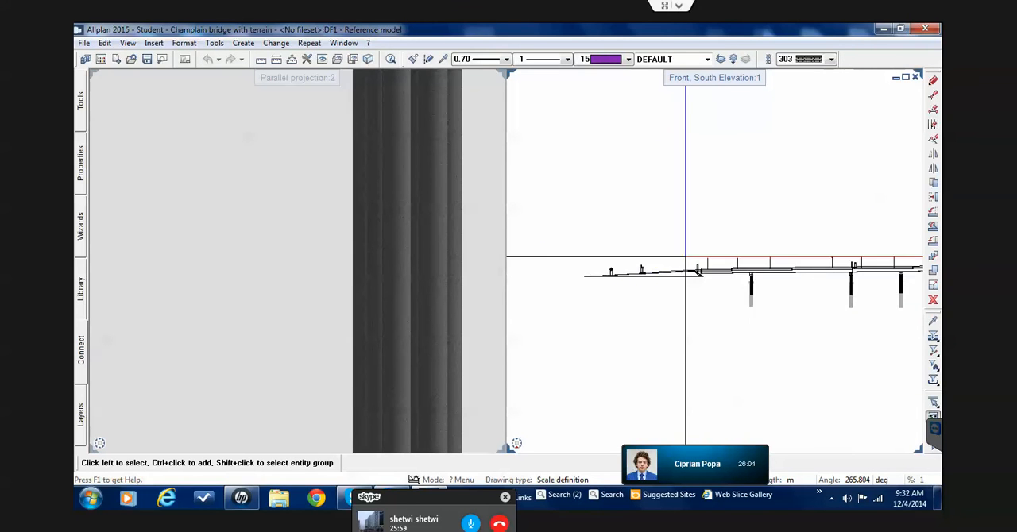
scroll(684, 256, up, 3)
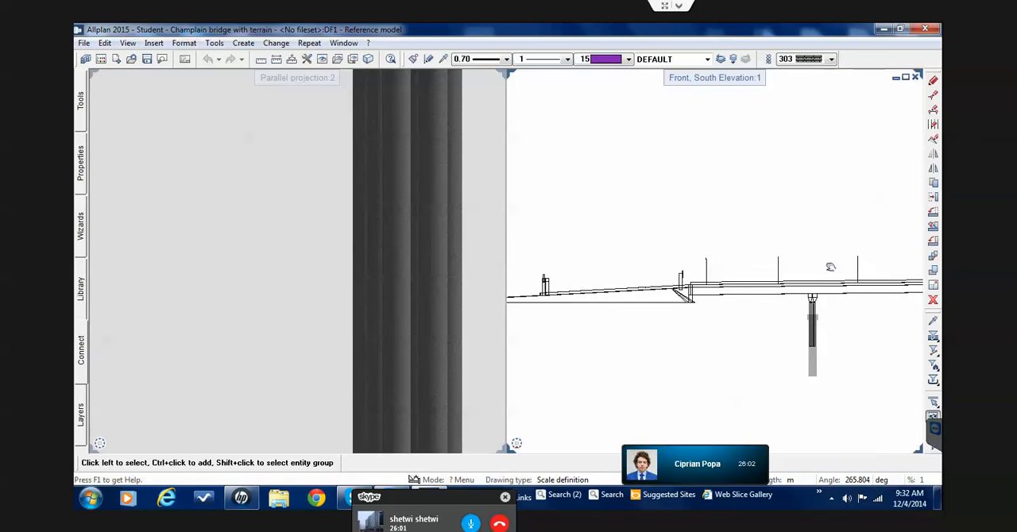
middle_drag(830, 267, 810, 262)
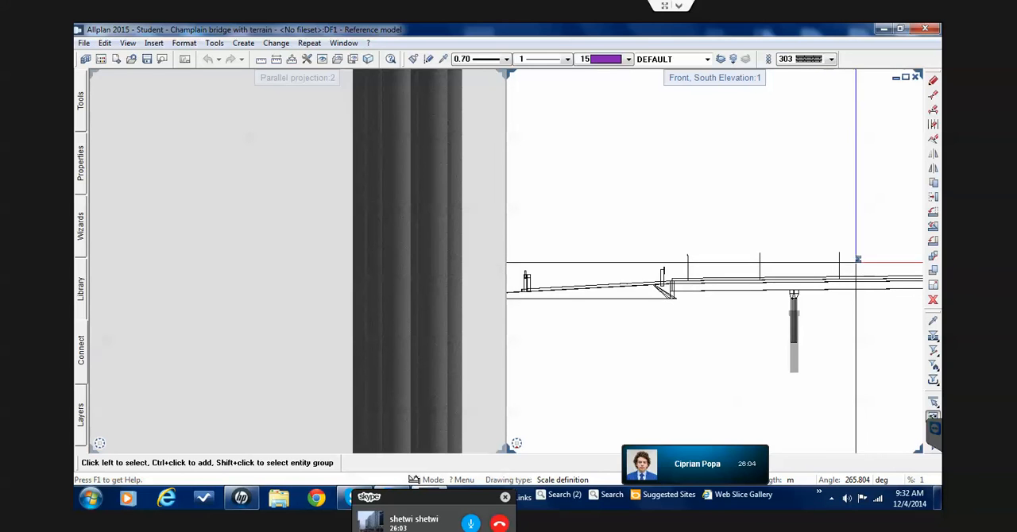
drag(854, 266, 681, 221)
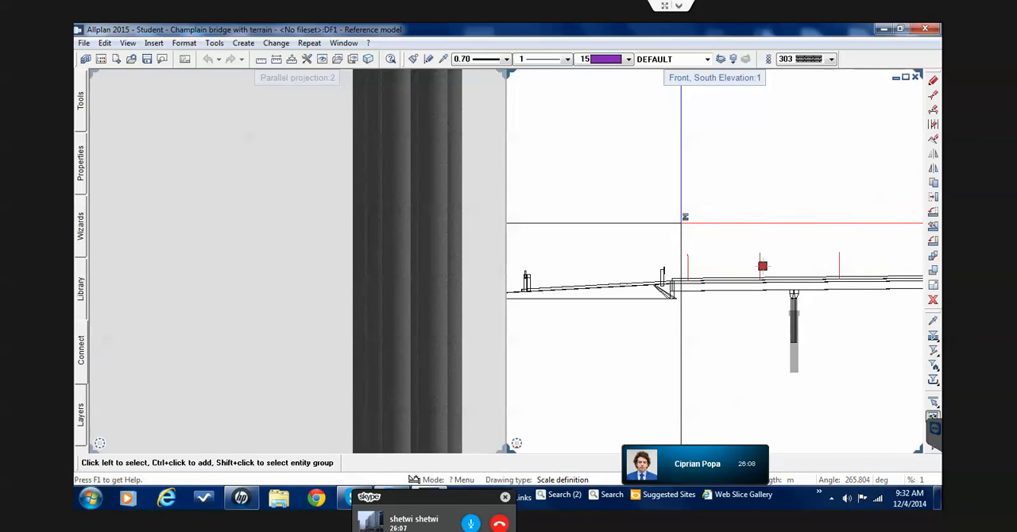
scroll(678, 226, down, 4)
scroll(807, 235, up, 5)
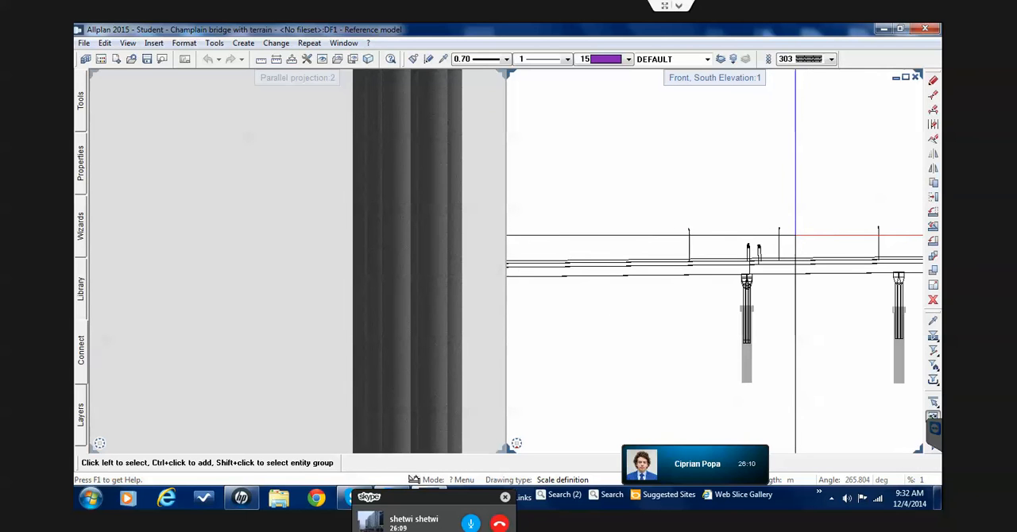
drag(795, 235, 668, 195)
scroll(669, 195, down, 4)
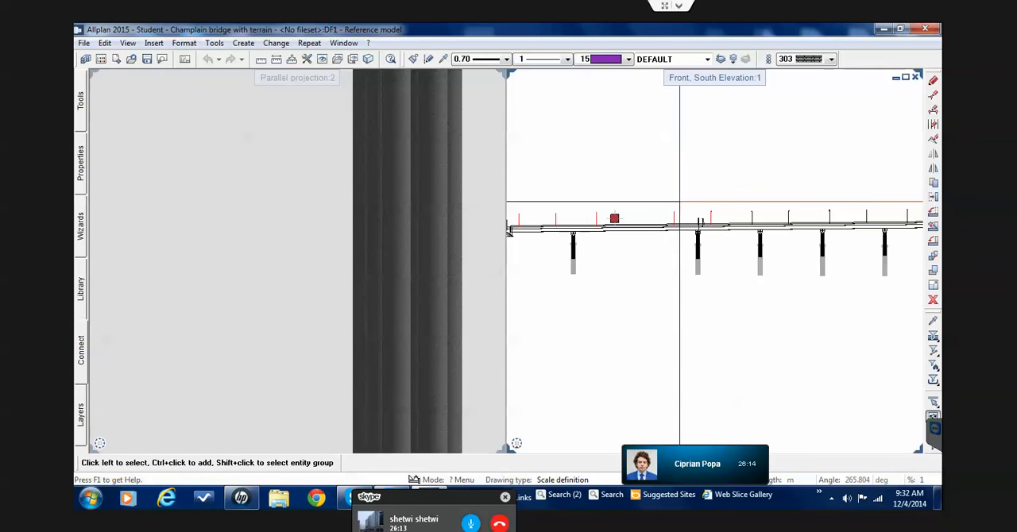
scroll(832, 210, up, 3)
drag(845, 220, 650, 172)
scroll(650, 172, down, 3)
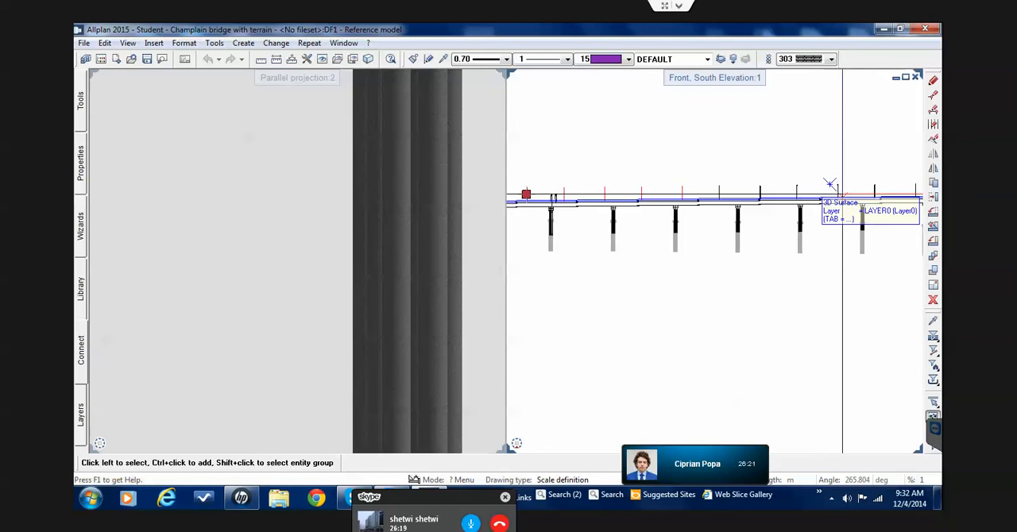
scroll(820, 193, up, 3)
drag(770, 185, 599, 150)
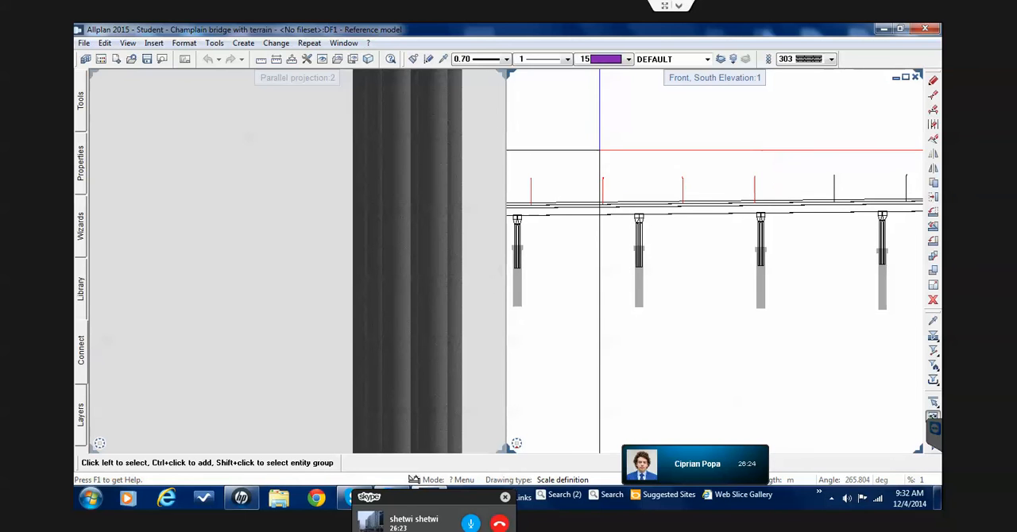
scroll(688, 166, down, 2)
middle_drag(657, 189, 637, 205)
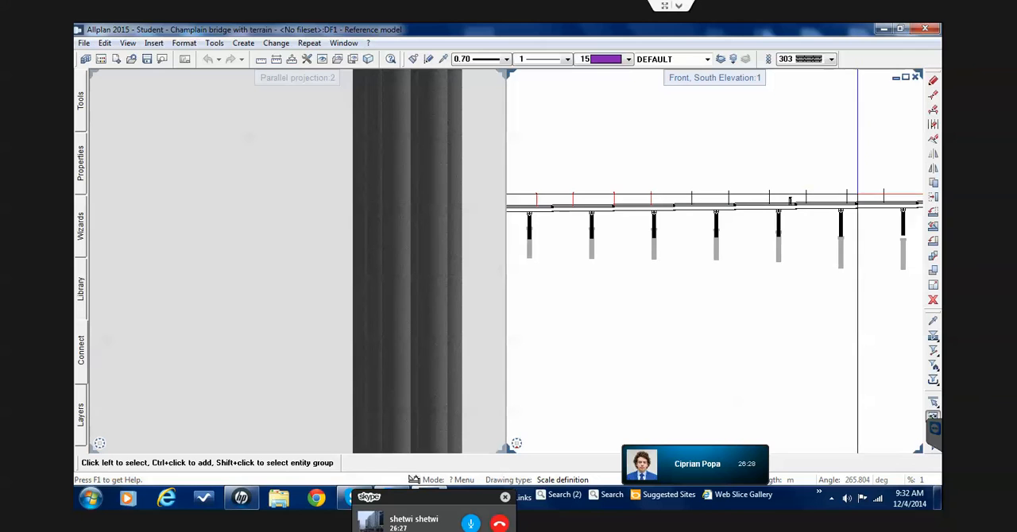
drag(893, 193, 674, 150)
scroll(674, 148, down, 5)
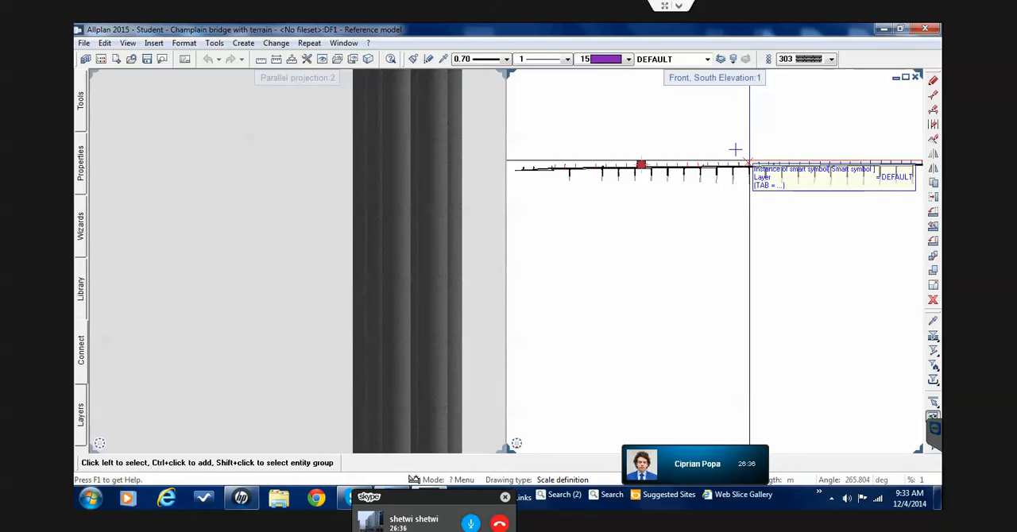
scroll(762, 159, up, 4)
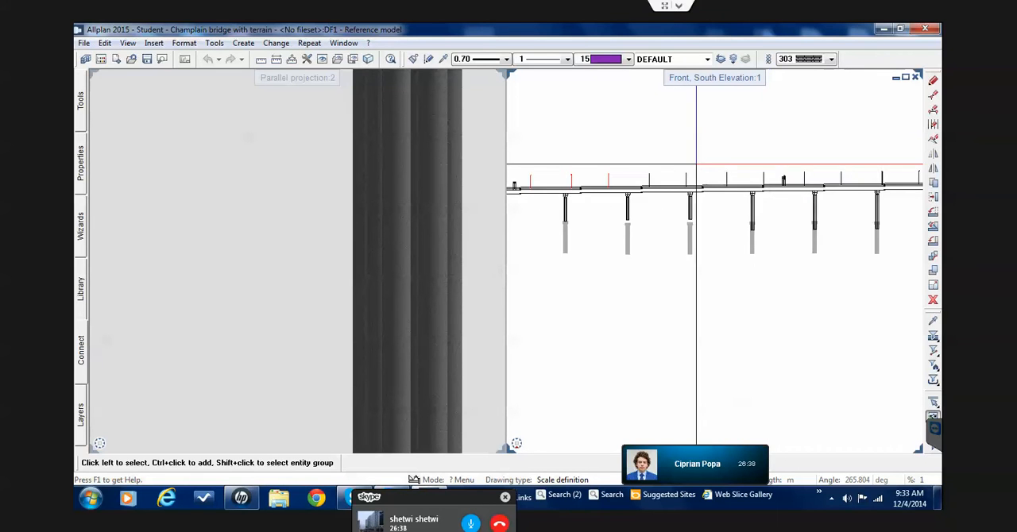
scroll(763, 167, up, 2)
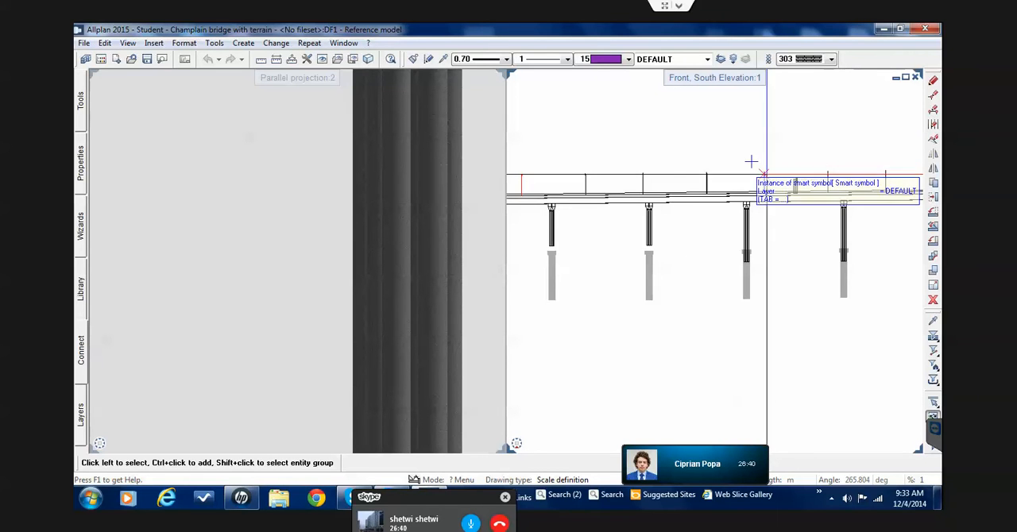
drag(779, 173, 567, 169)
scroll(568, 175, down, 2)
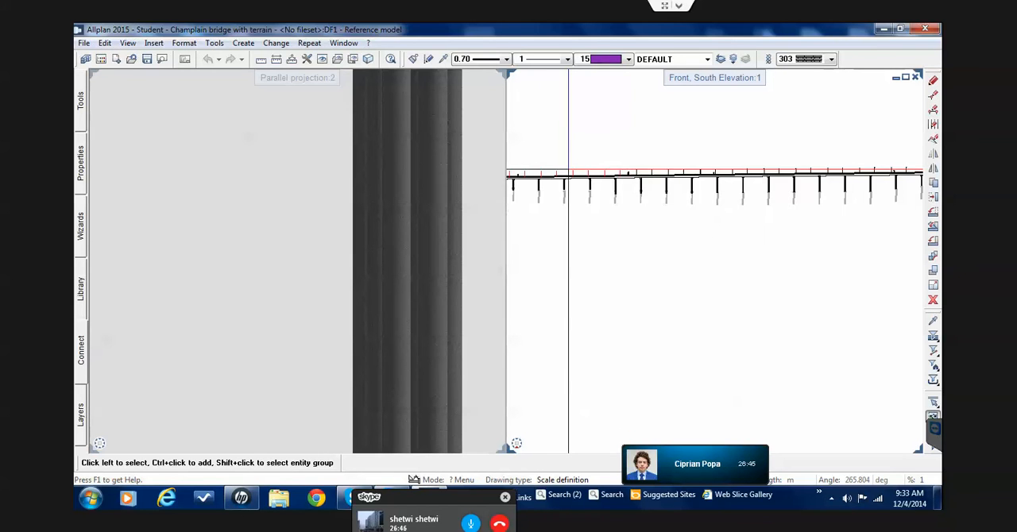
scroll(688, 175, up, 1)
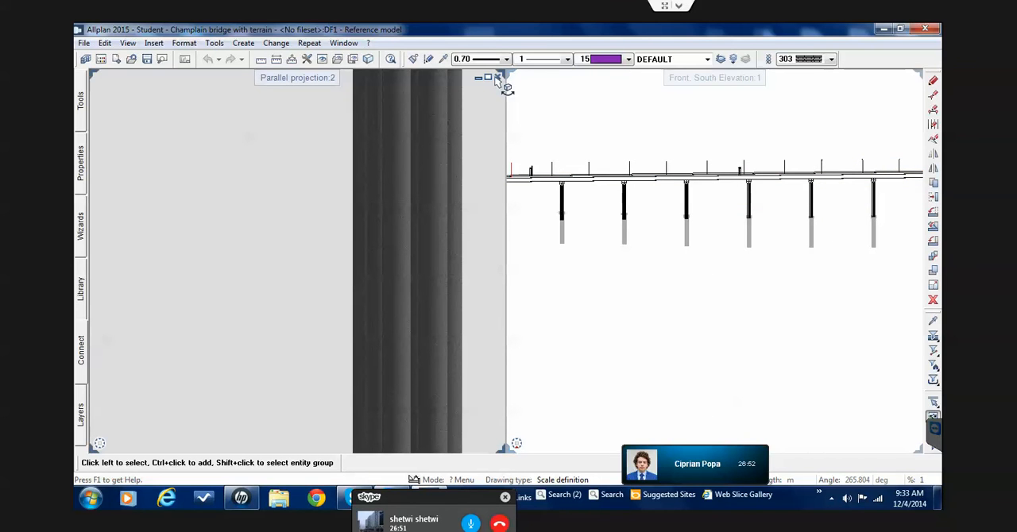
Close the parallel projection view, maximise the south elevation and add the street lights along the next spans to the selection
click(498, 78)
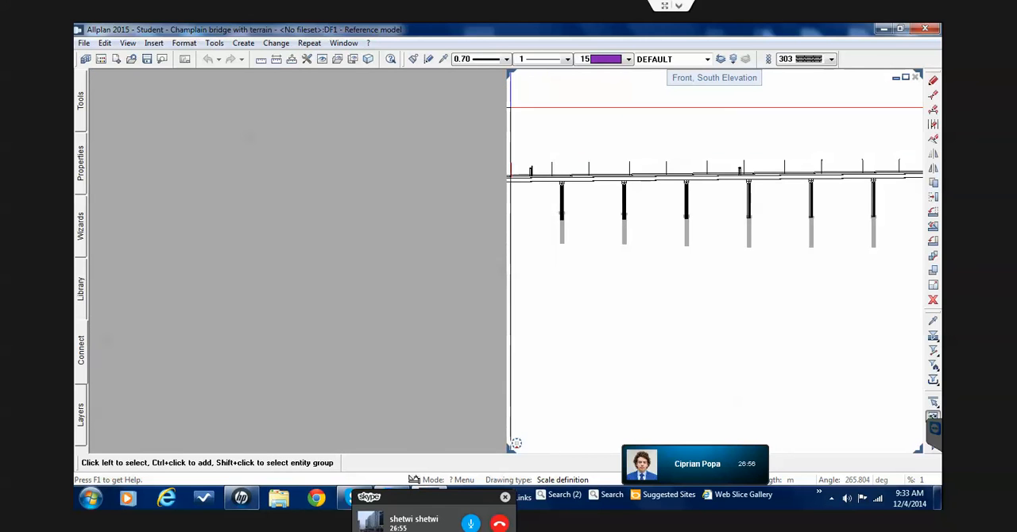
click(905, 77)
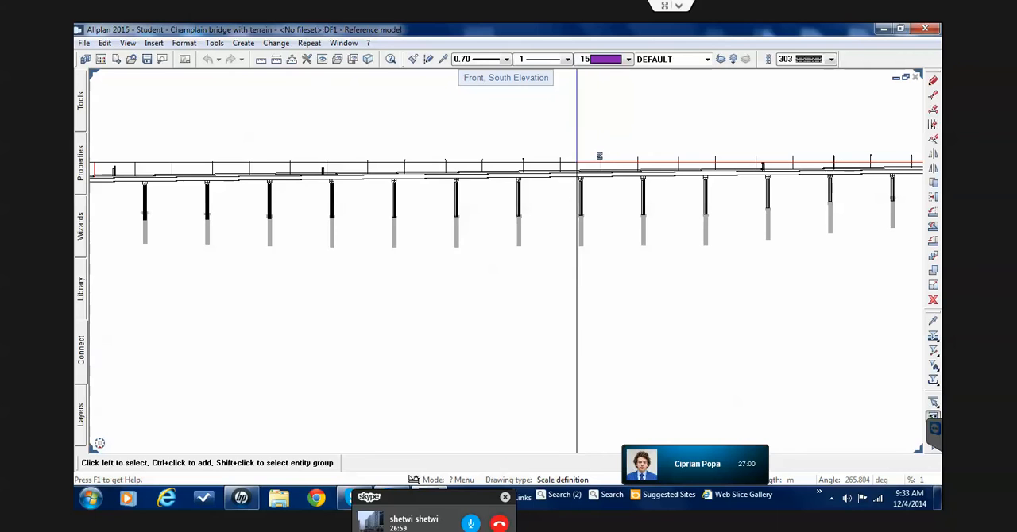
drag(609, 161, 131, 141)
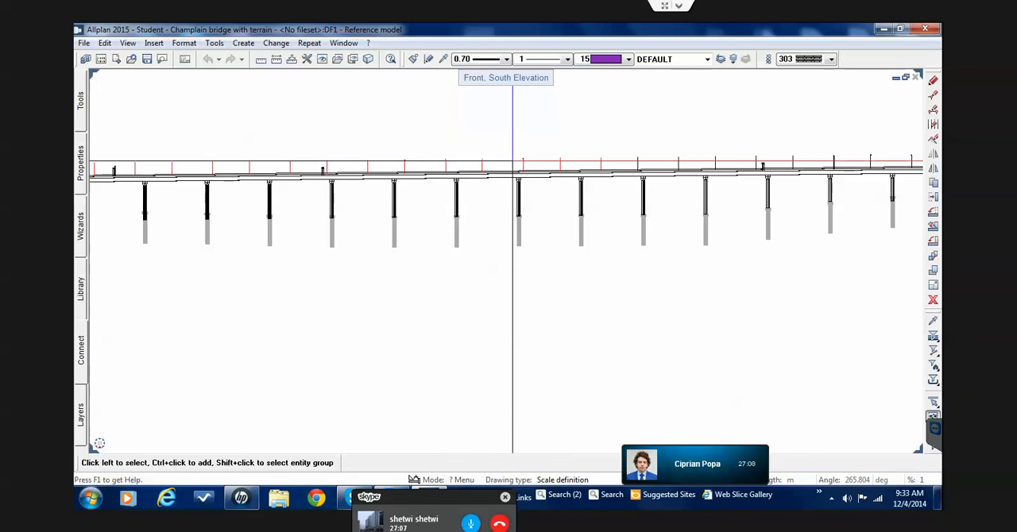
Examine how far the street light selection reaches along the bridge deck in the south elevation
scroll(874, 152, down, 2)
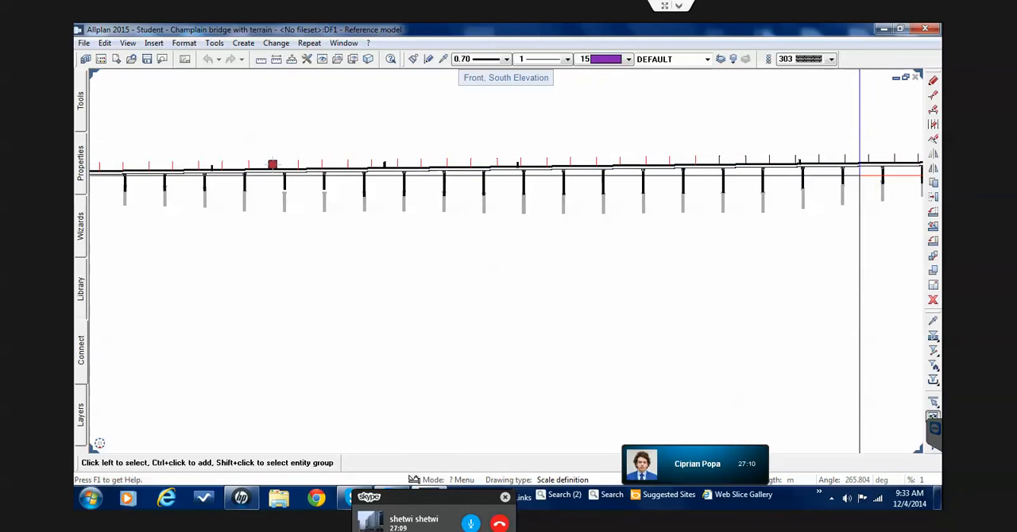
middle_drag(753, 190, 612, 207)
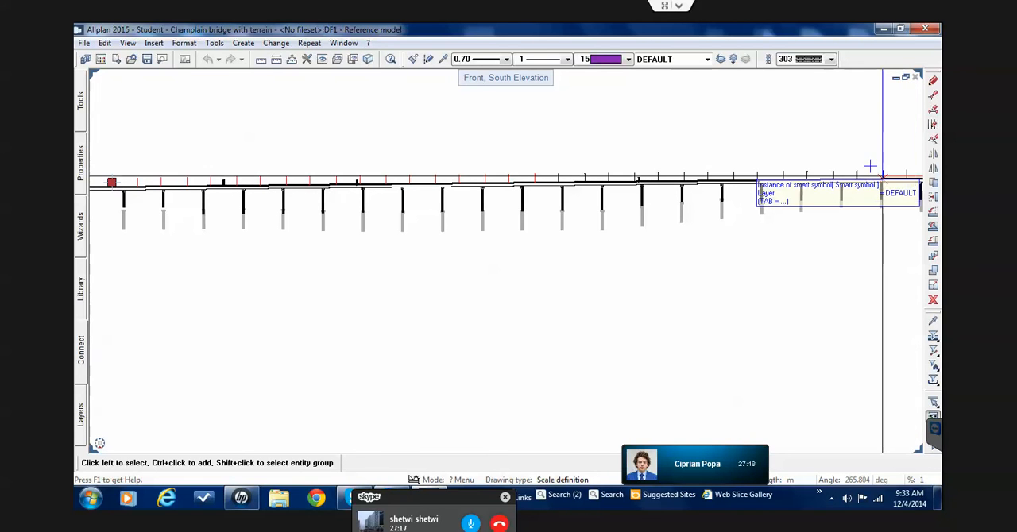
scroll(884, 189, up, 3)
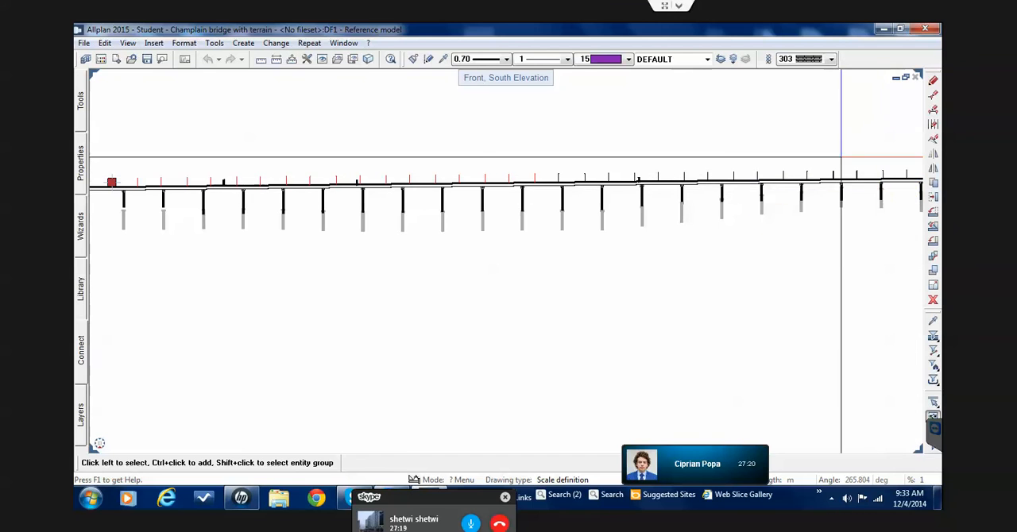
scroll(827, 186, down, 4)
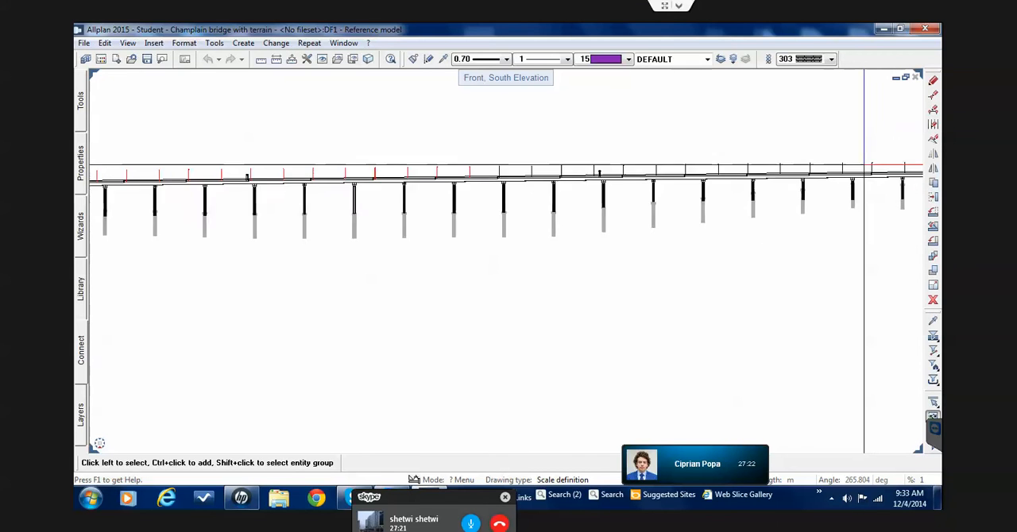
scroll(885, 187, up, 1)
scroll(874, 188, down, 1)
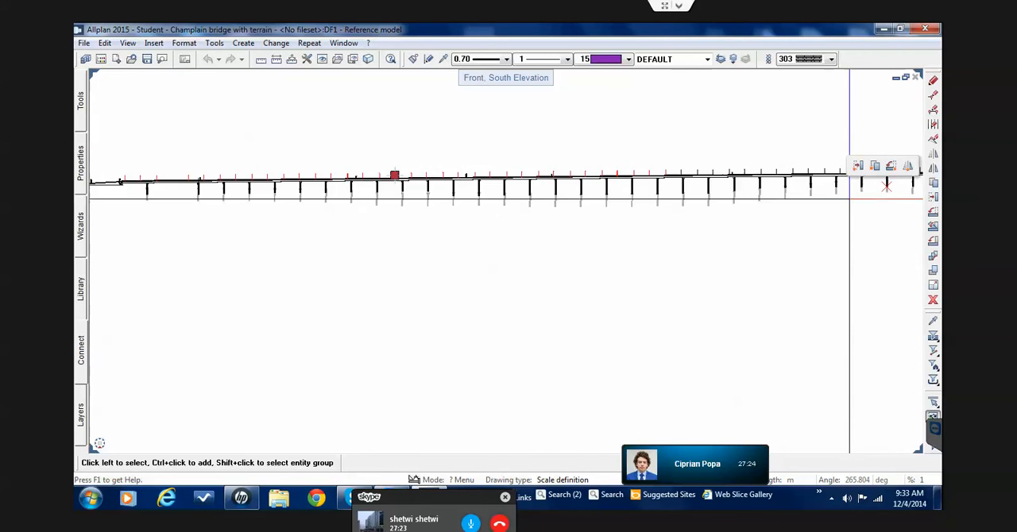
scroll(546, 213, down, 1)
middle_drag(542, 219, 307, 439)
scroll(721, 252, up, 3)
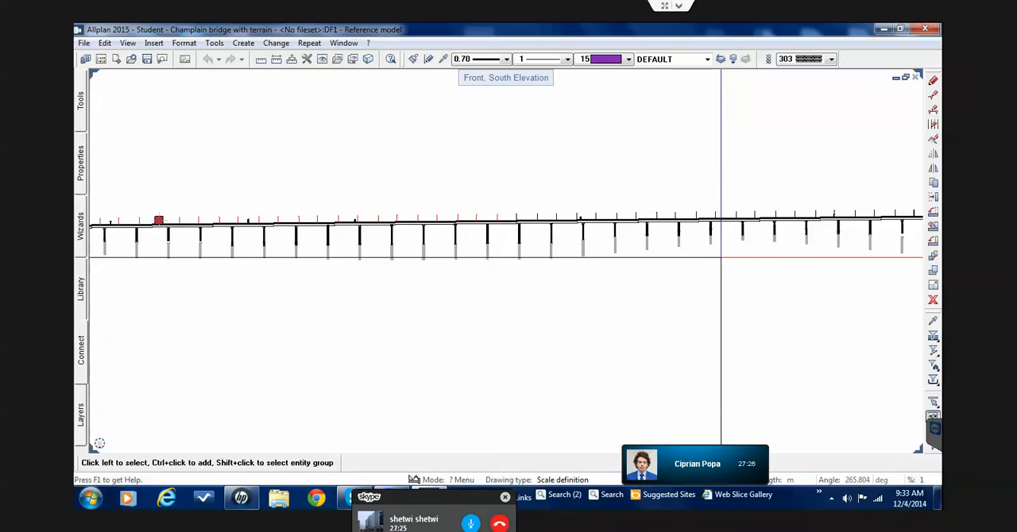
scroll(102, 445, up, 1)
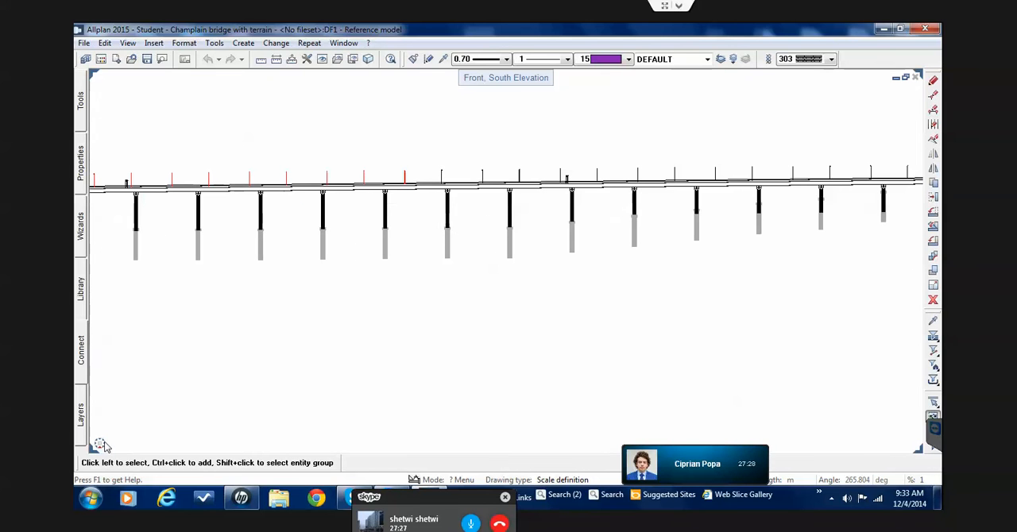
Examine the selected and unselected street lights in the west elevation and return to the south elevation
mouse_move(100, 443)
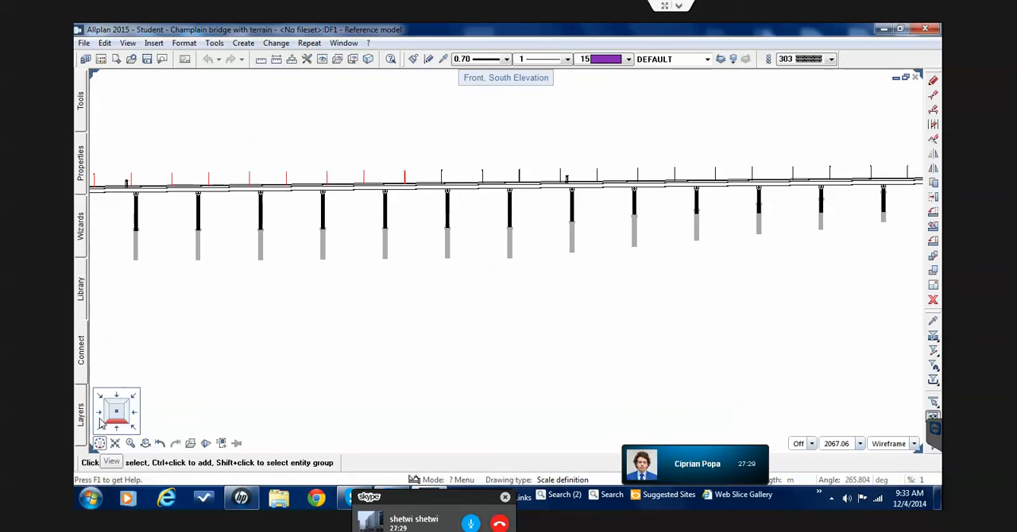
click(100, 415)
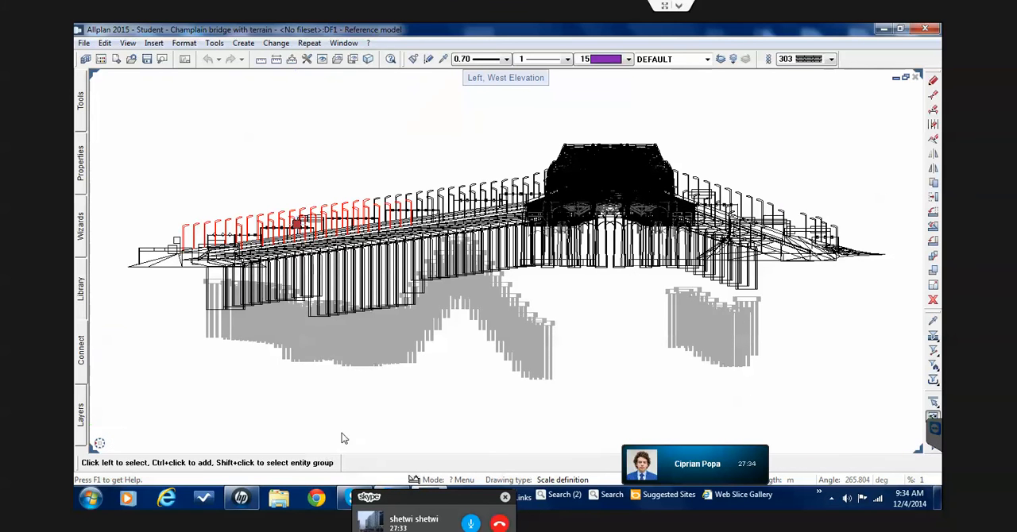
scroll(352, 178, up, 5)
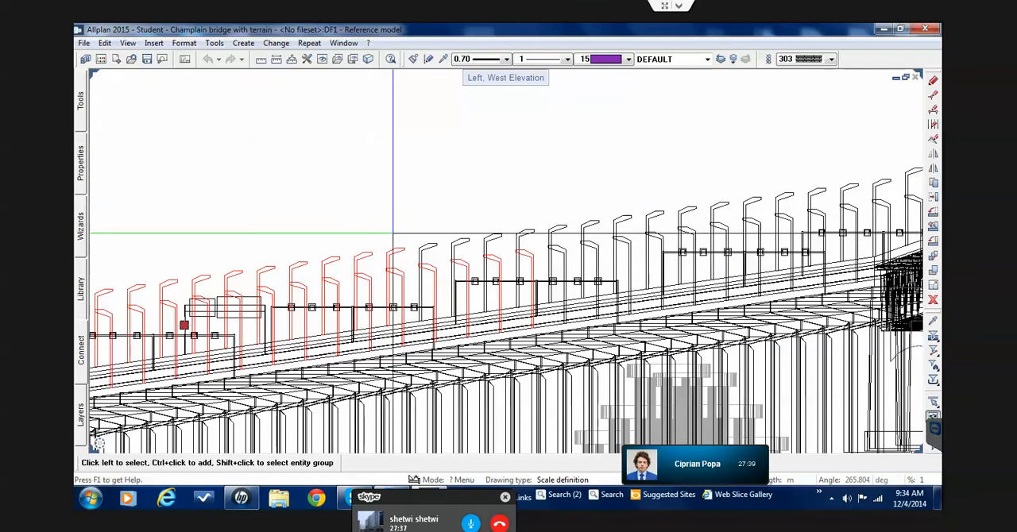
mouse_move(419, 249)
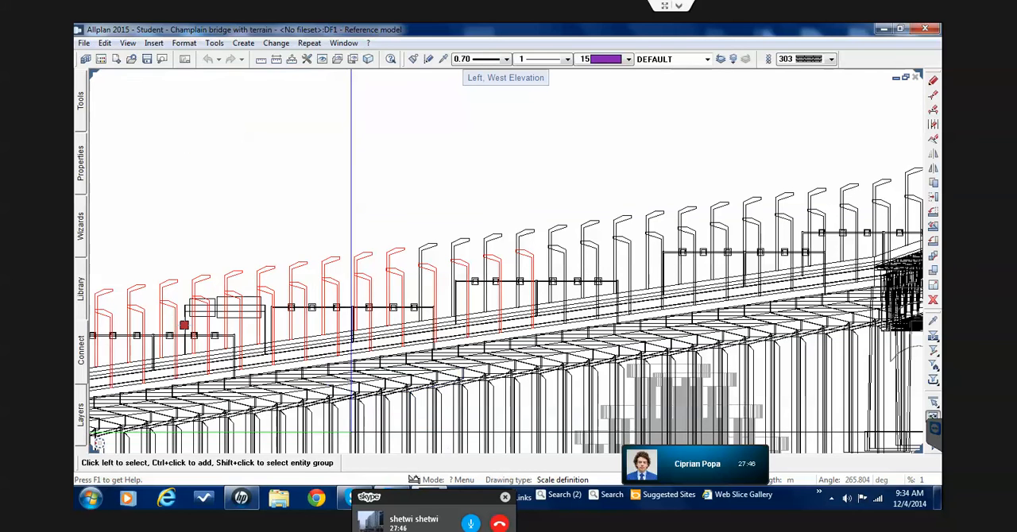
mouse_move(103, 446)
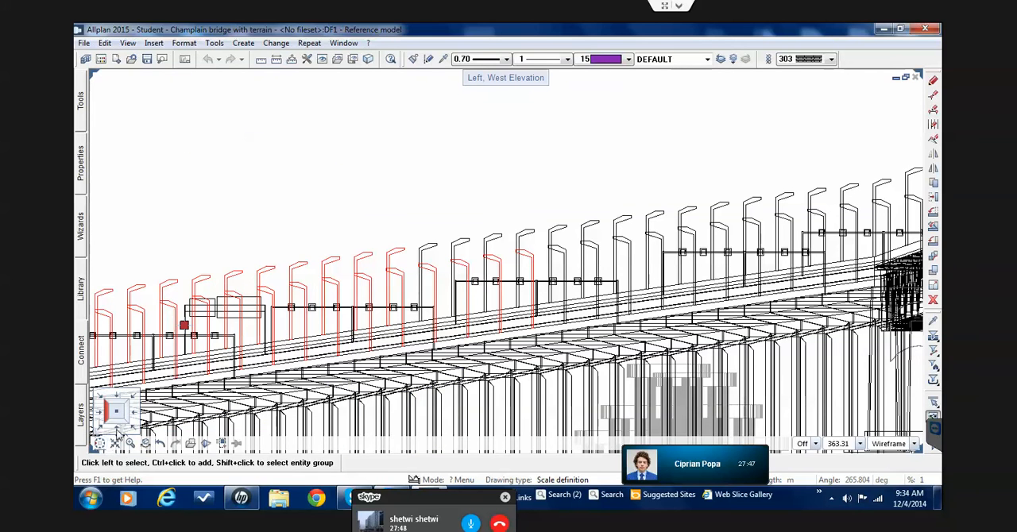
click(117, 429)
Cut the selected street lights out of the Reference model drawing file
scroll(340, 261, up, 3)
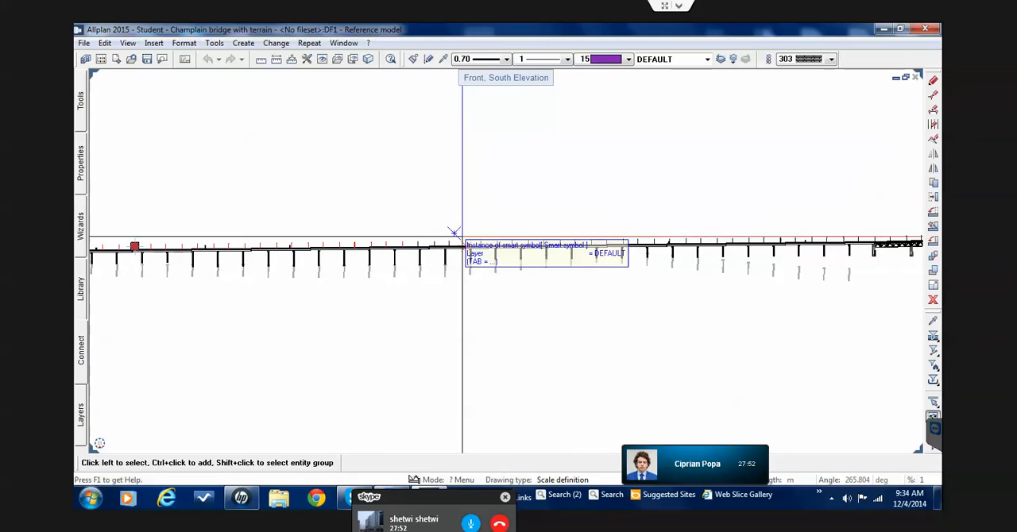
scroll(454, 230, up, 2)
scroll(454, 230, up, 3)
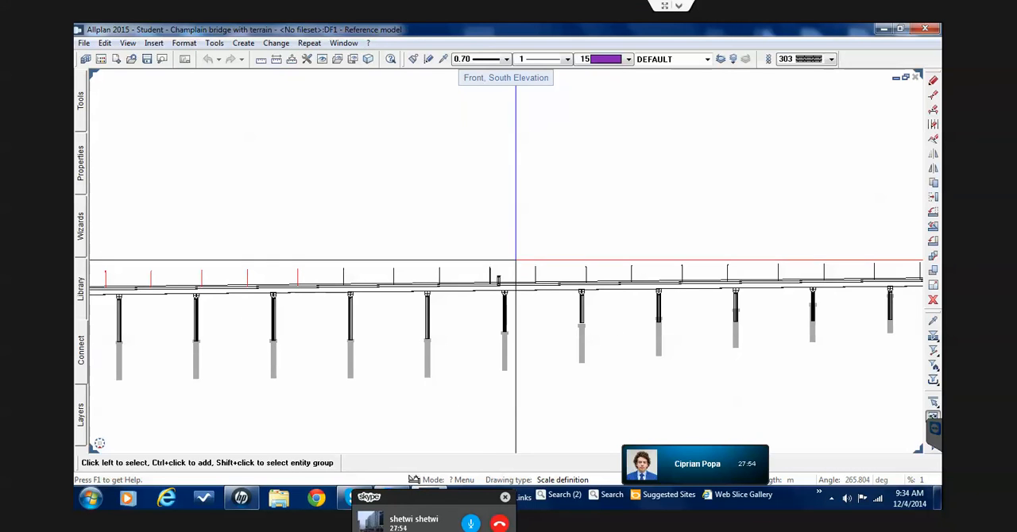
scroll(387, 264, up, 2)
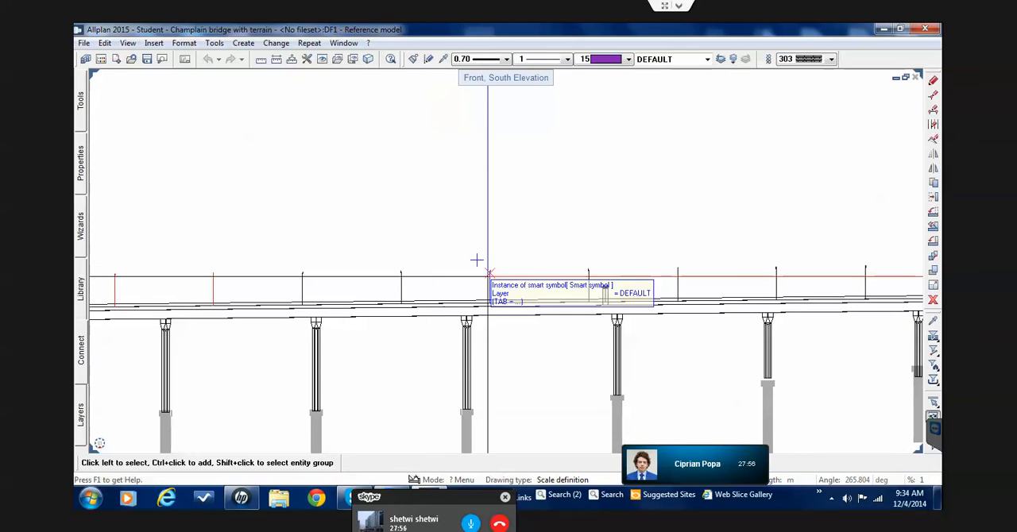
mouse_move(720, 278)
mouse_down()
mouse_move(279, 235)
mouse_move(268, 222)
mouse_up()
scroll(268, 226, down, 4)
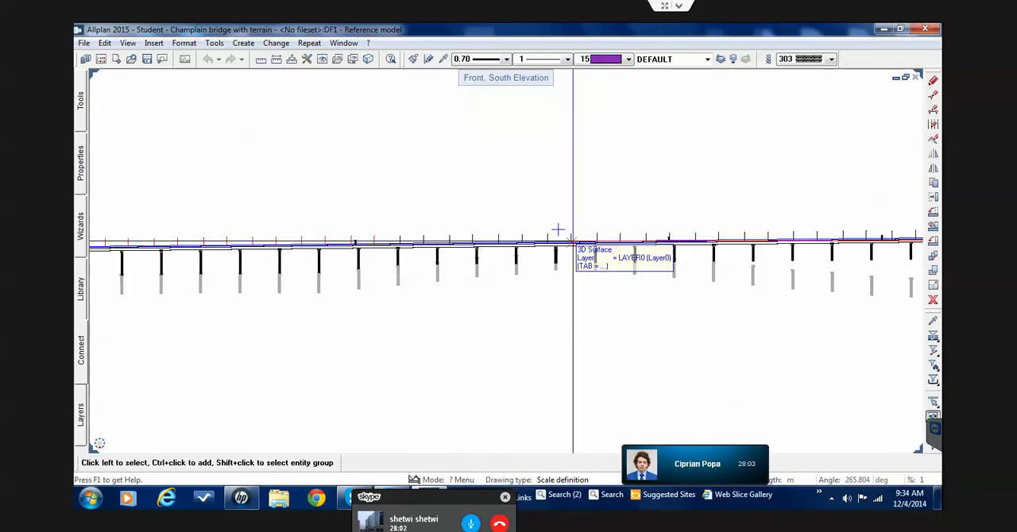
scroll(571, 232, up, 3)
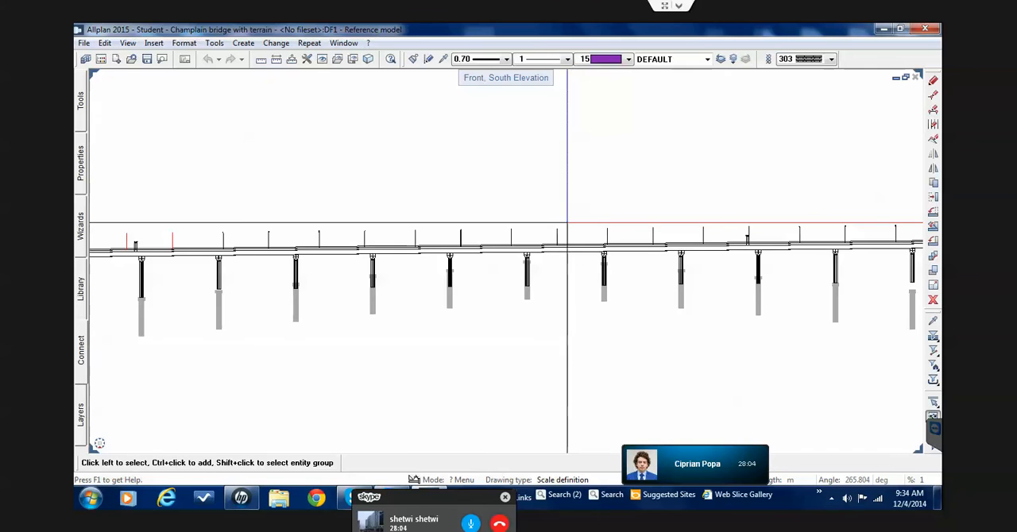
key(Delete)
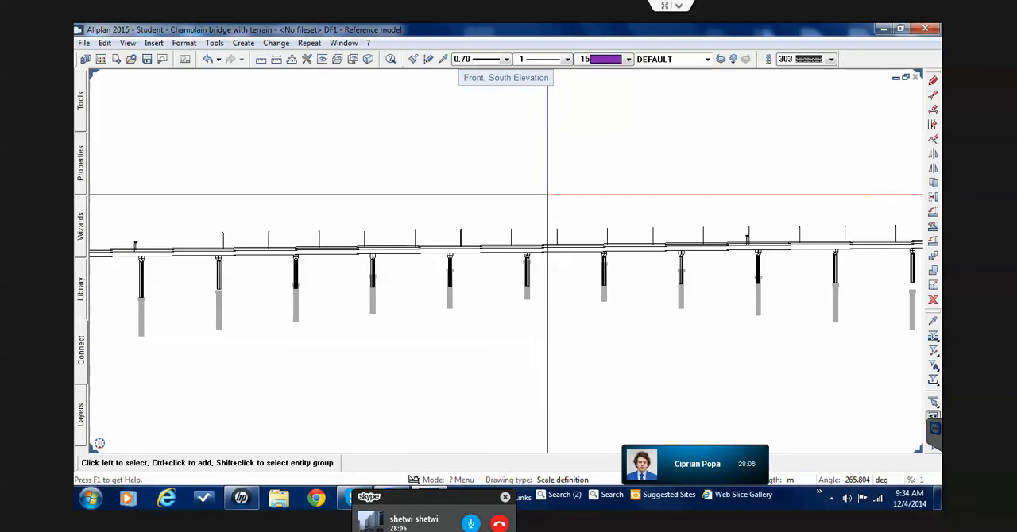
Make 4 Street light the current drawing file and paste the cut street lights to their original position
double_click(547, 194)
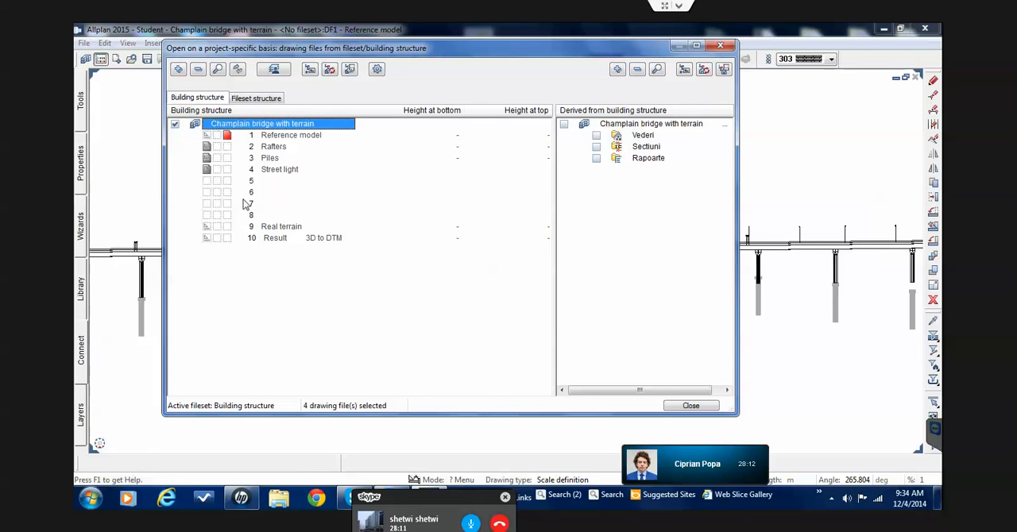
click(226, 170)
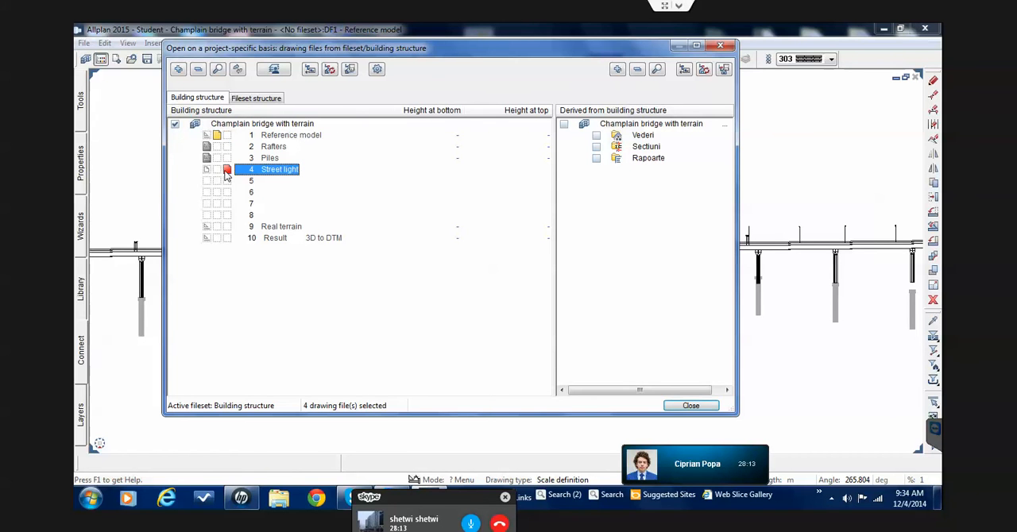
click(681, 409)
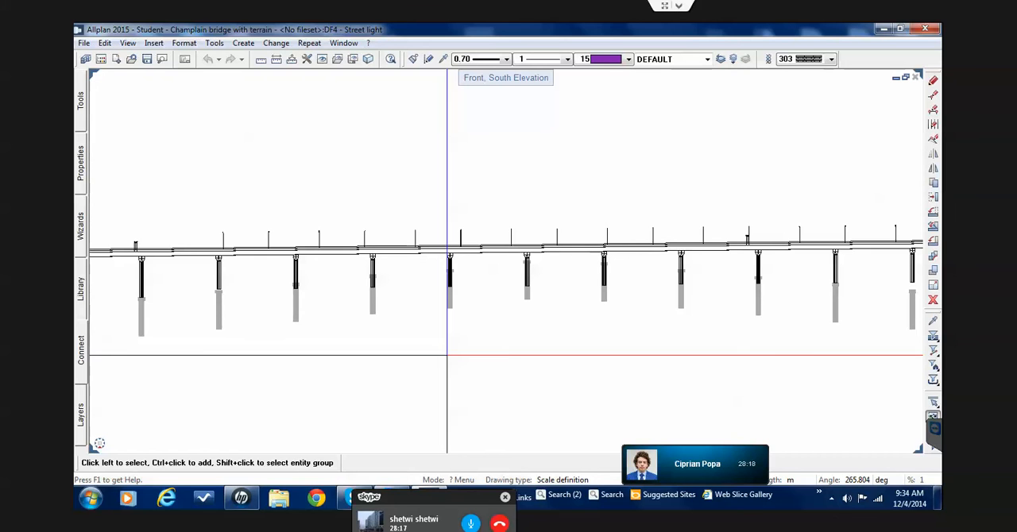
scroll(447, 355, down, 4)
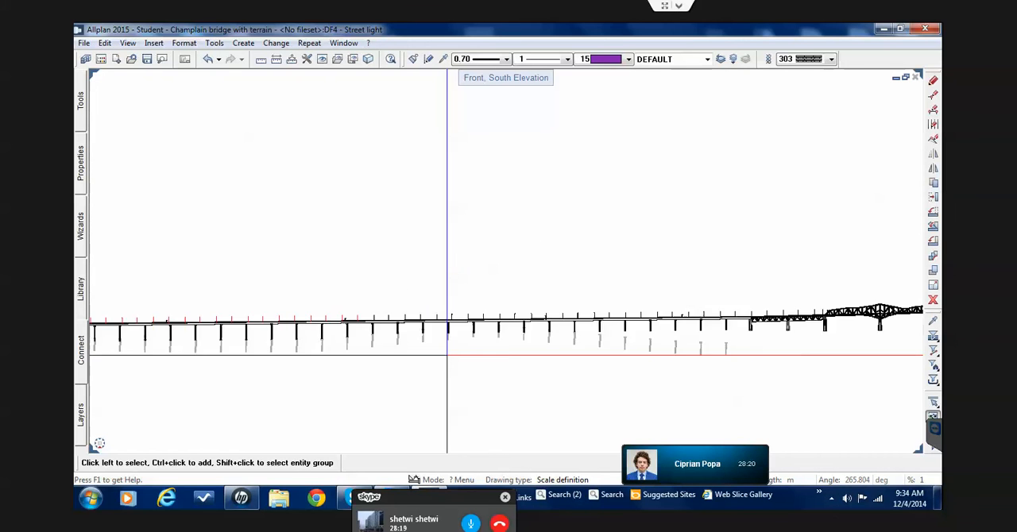
Set drawing file 1 Reference model to reference mode, keeping 4 Street light current
scroll(448, 355, down, 1)
double_click(415, 294)
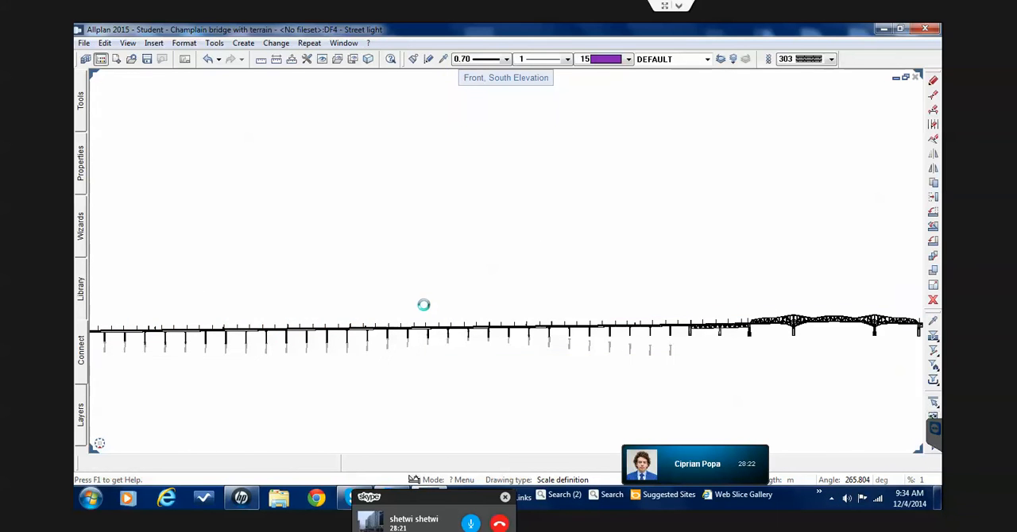
click(206, 137)
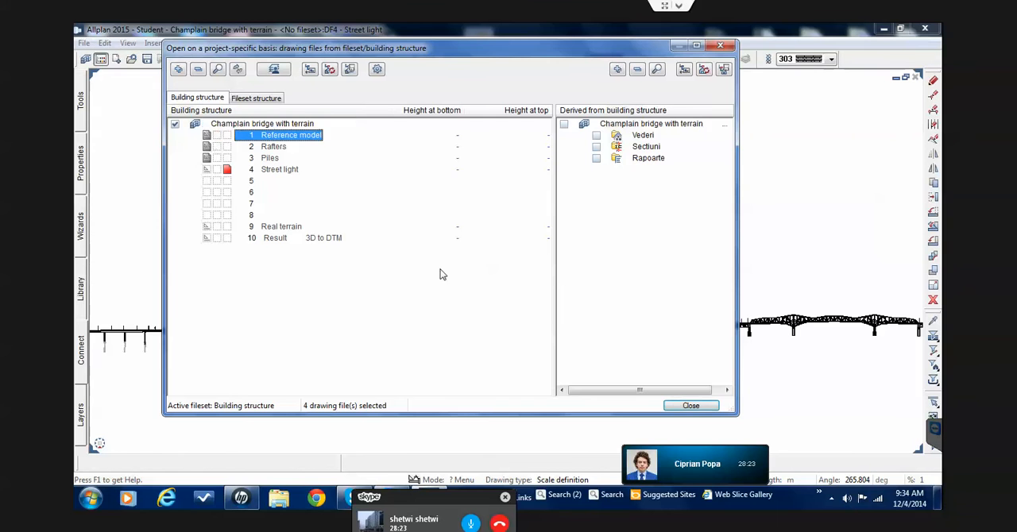
click(674, 406)
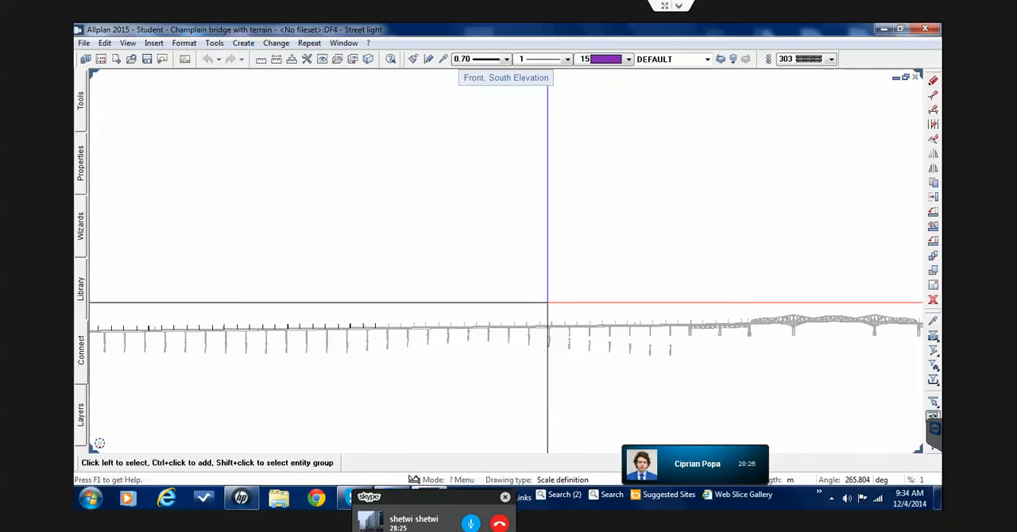
Examine the pasted street lights at the bridge's ramp end and select the first one
scroll(568, 300, down, 6)
scroll(363, 317, up, 3)
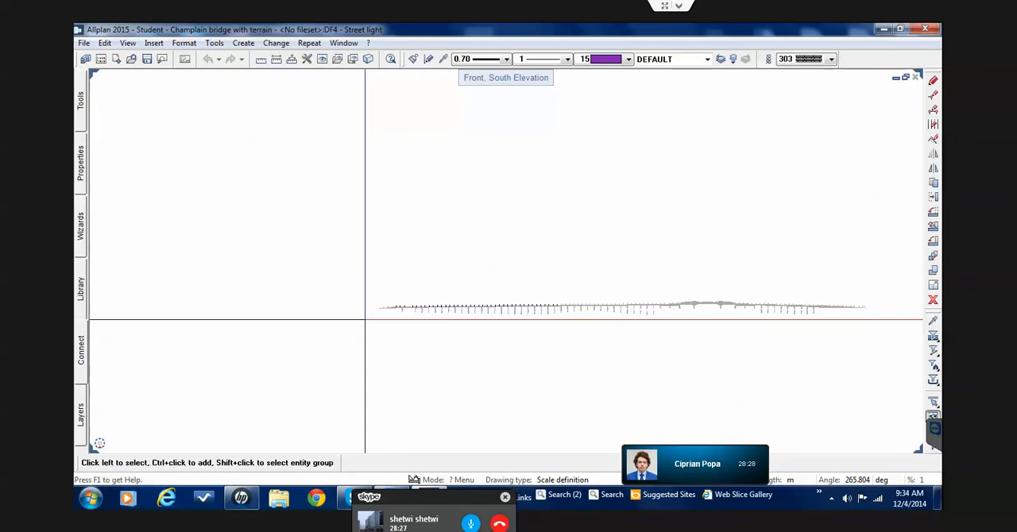
scroll(540, 298, up, 4)
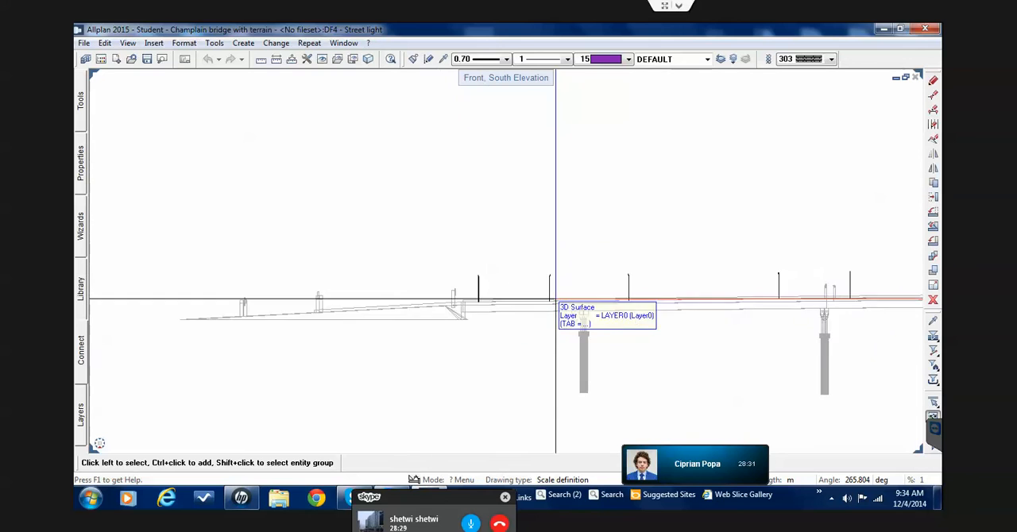
scroll(468, 297, up, 3)
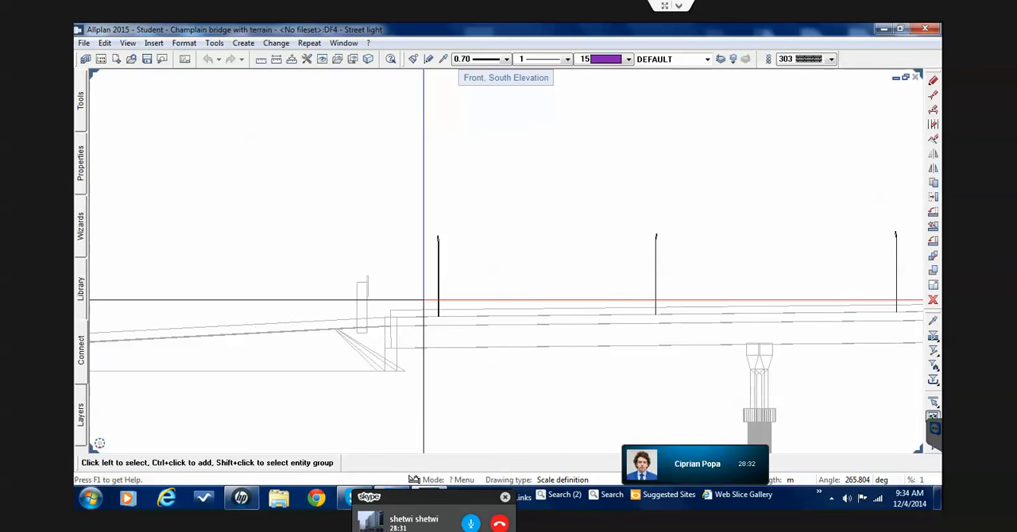
click(436, 298)
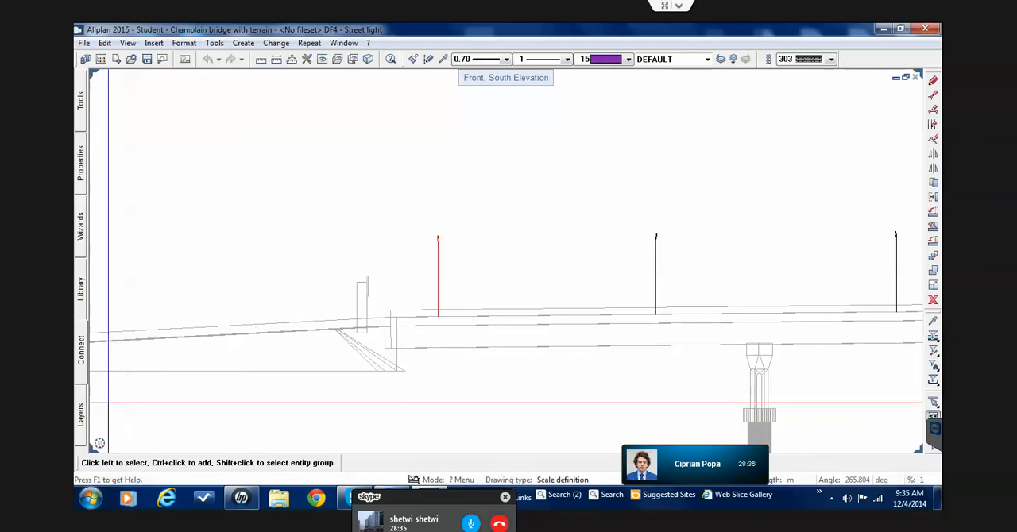
Show the model in plan and examine the first street light at the bridge's ramp end
mouse_move(99, 445)
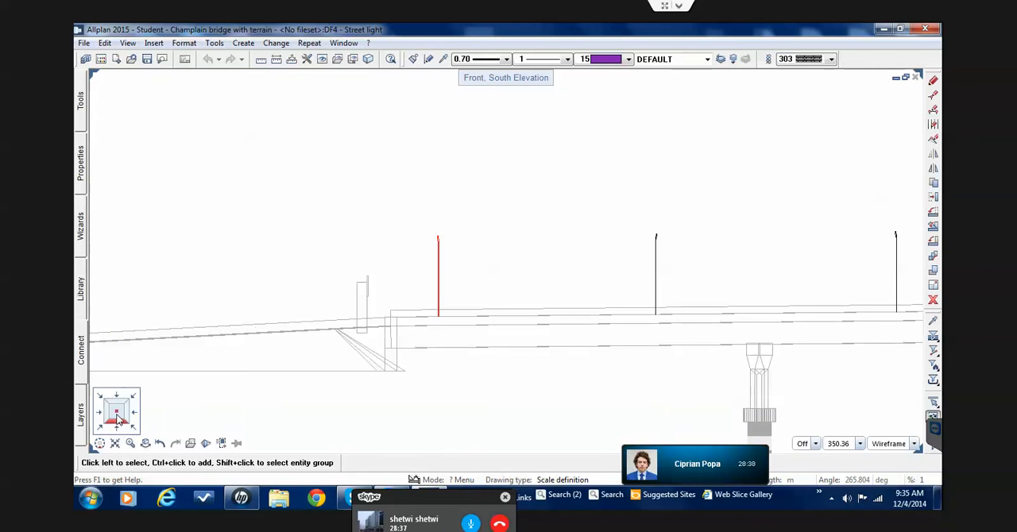
click(117, 419)
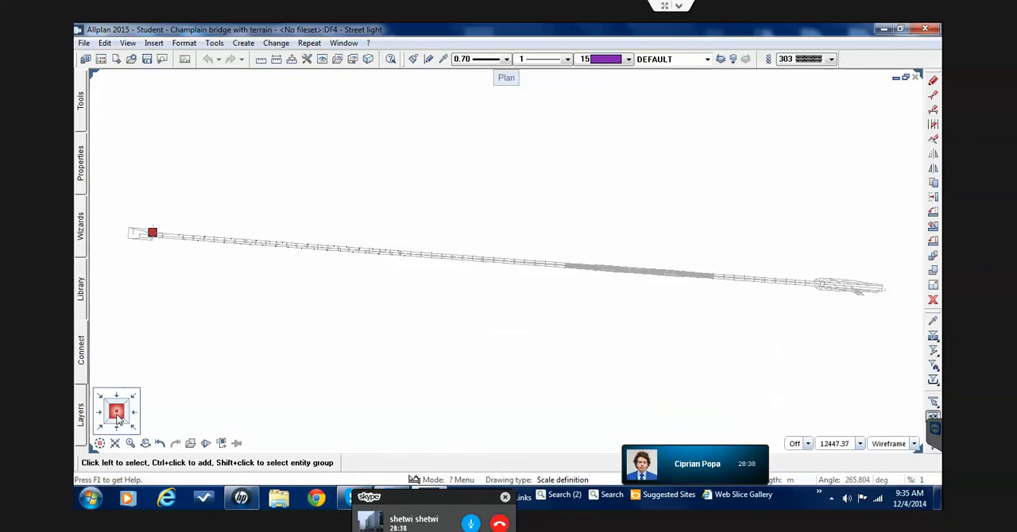
click(106, 43)
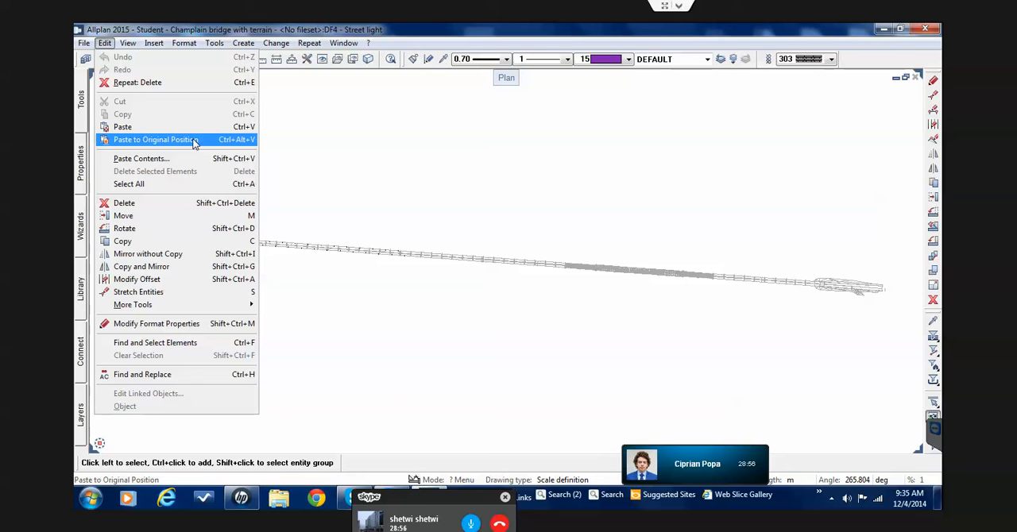
click(415, 208)
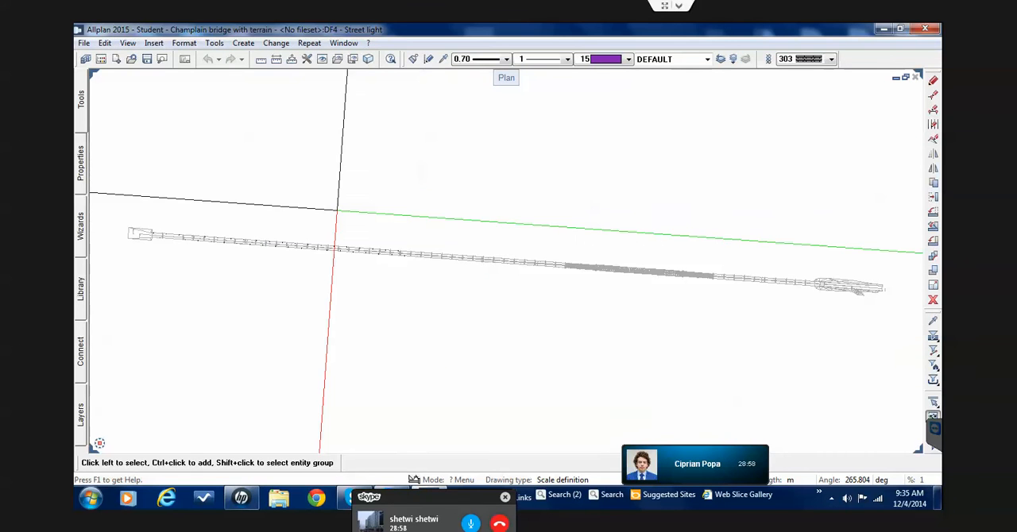
scroll(188, 237, up, 1)
middle_drag(189, 240, 312, 254)
scroll(309, 254, up, 5)
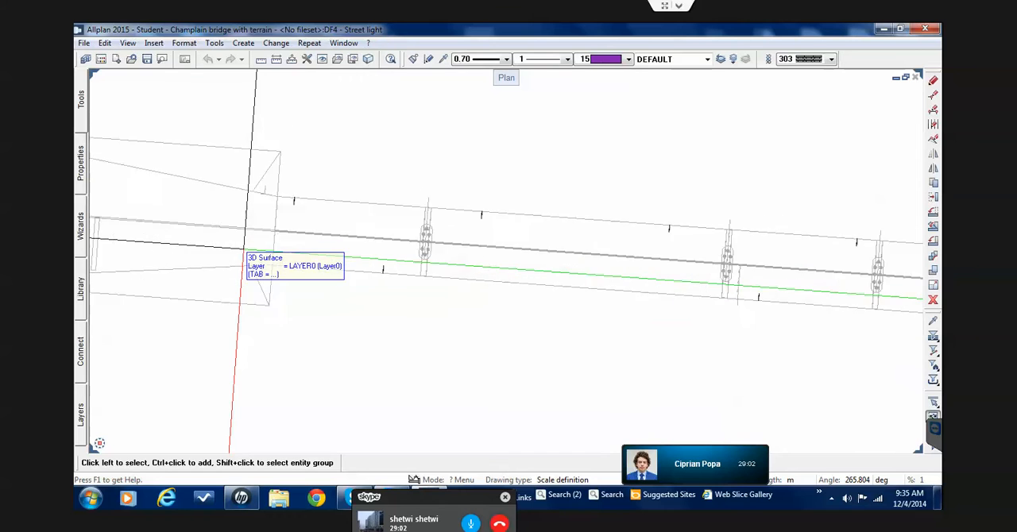
scroll(295, 164, up, 4)
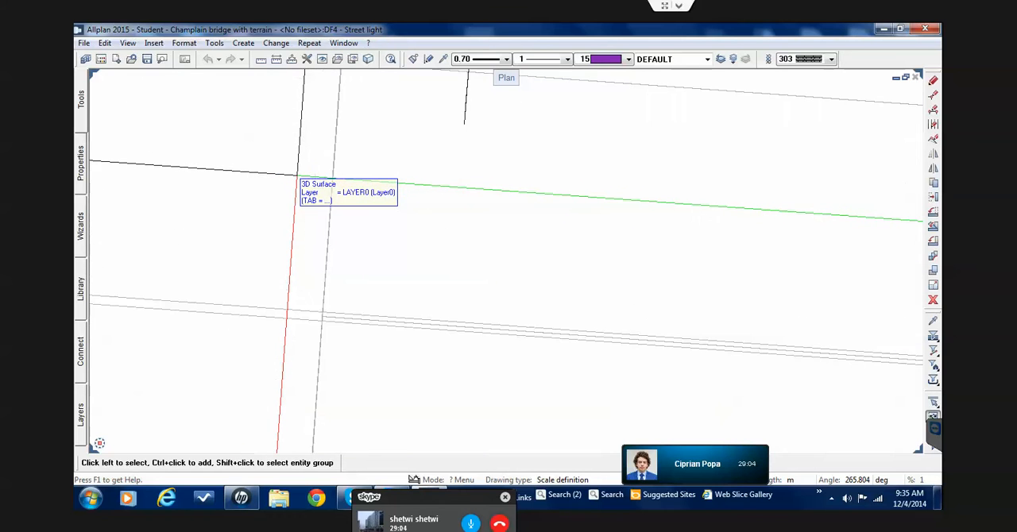
middle_drag(392, 141, 355, 229)
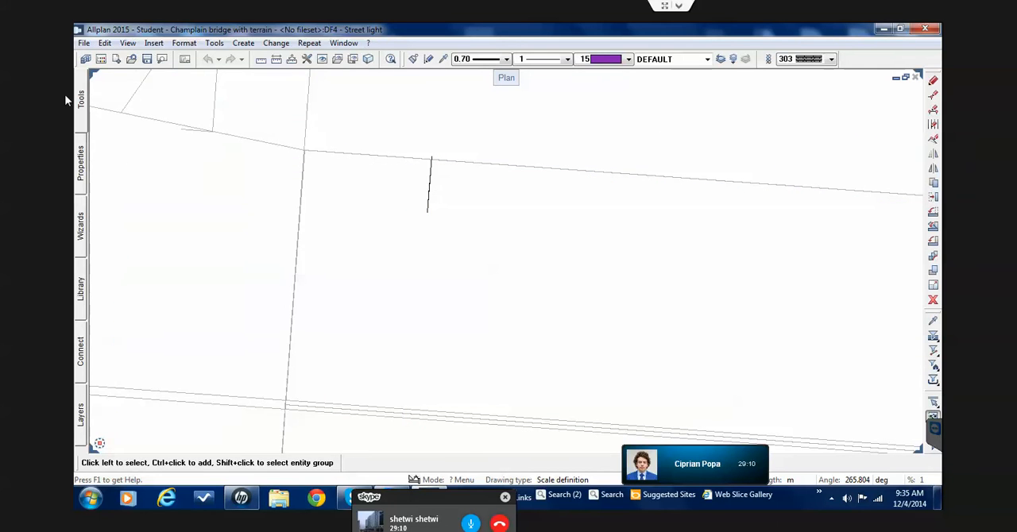
Create an associative view of the first street light, seen side-on with its pole and arm, and place it in empty space near the bridge
mouse_move(79, 104)
click(120, 93)
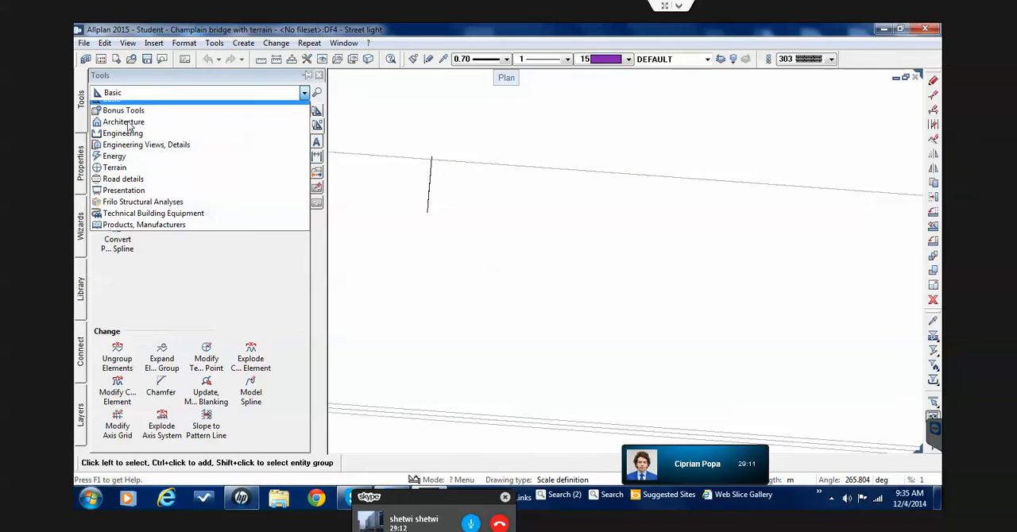
click(139, 153)
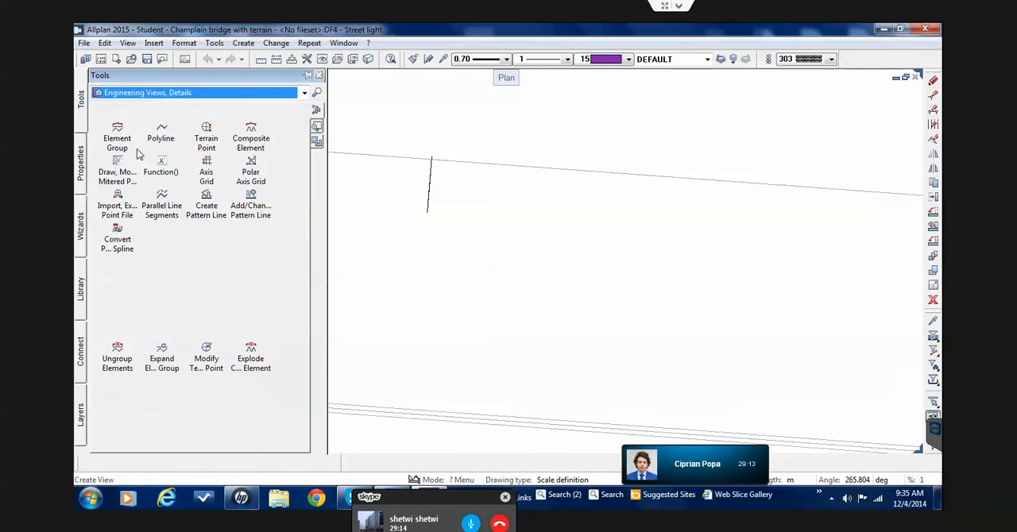
click(116, 139)
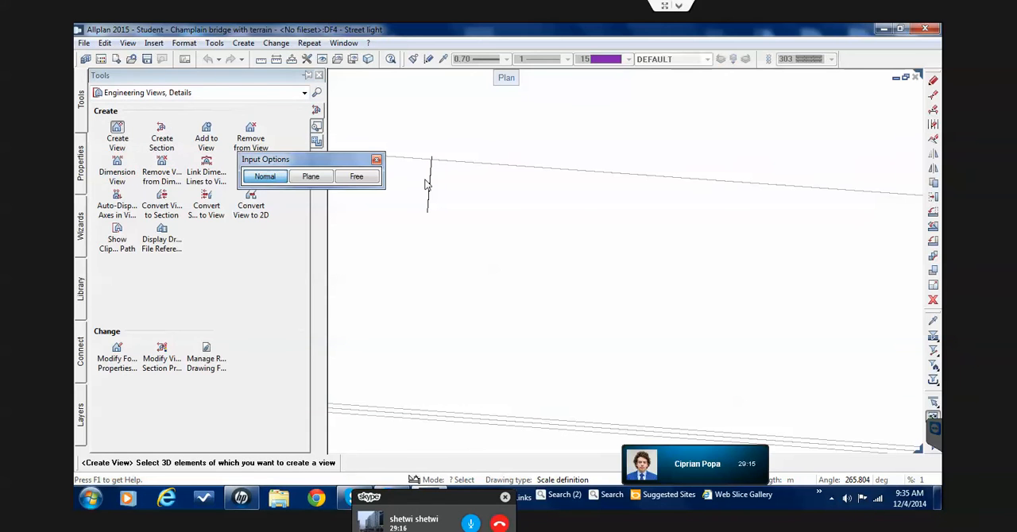
click(430, 181)
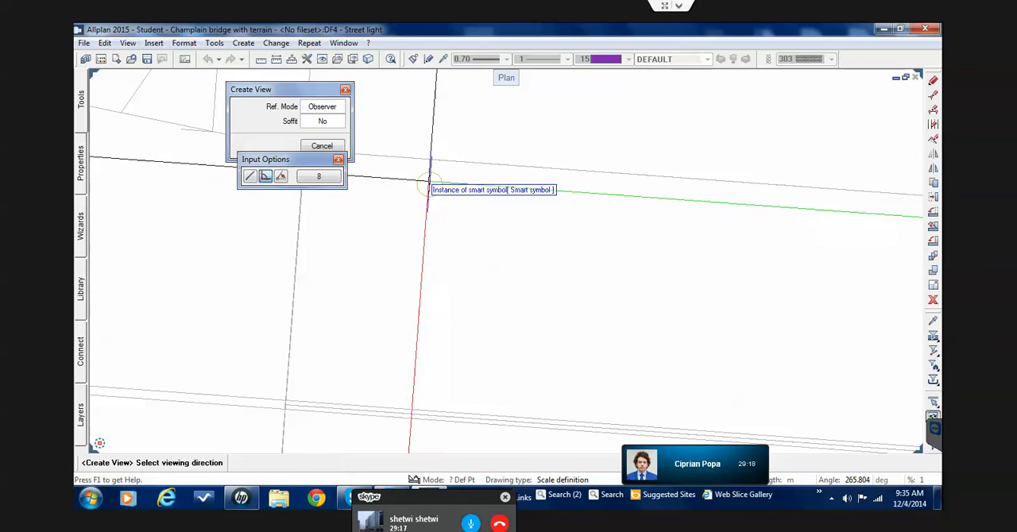
click(381, 178)
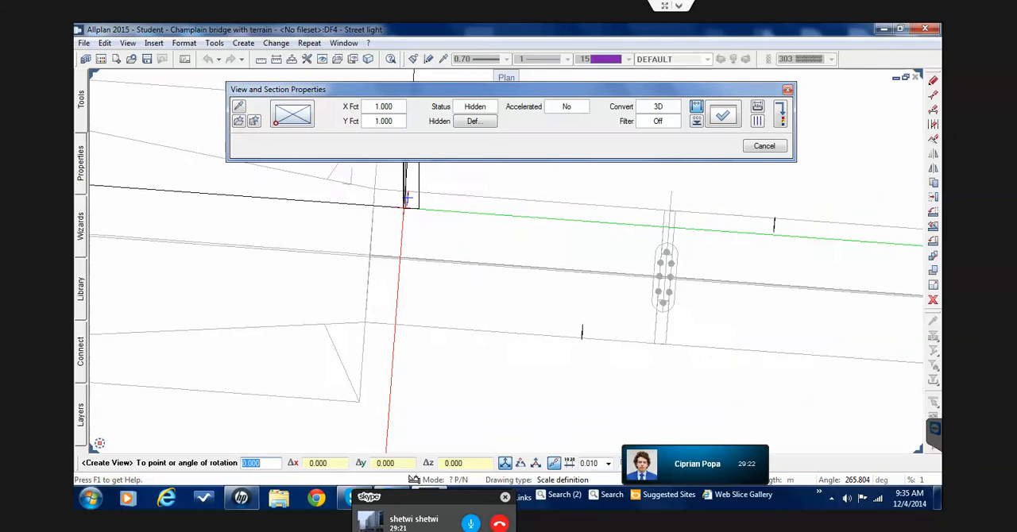
scroll(408, 200, down, 4)
click(424, 209)
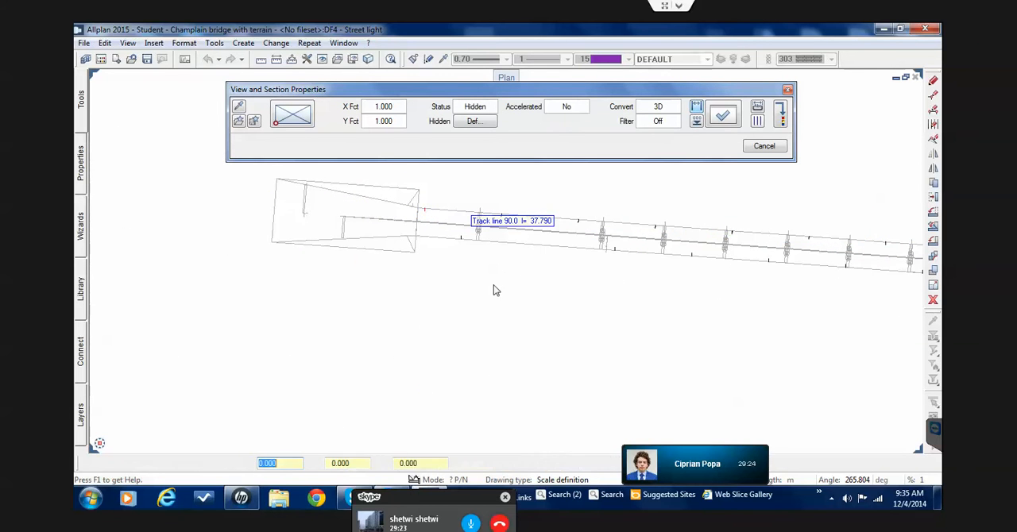
scroll(477, 280, up, 6)
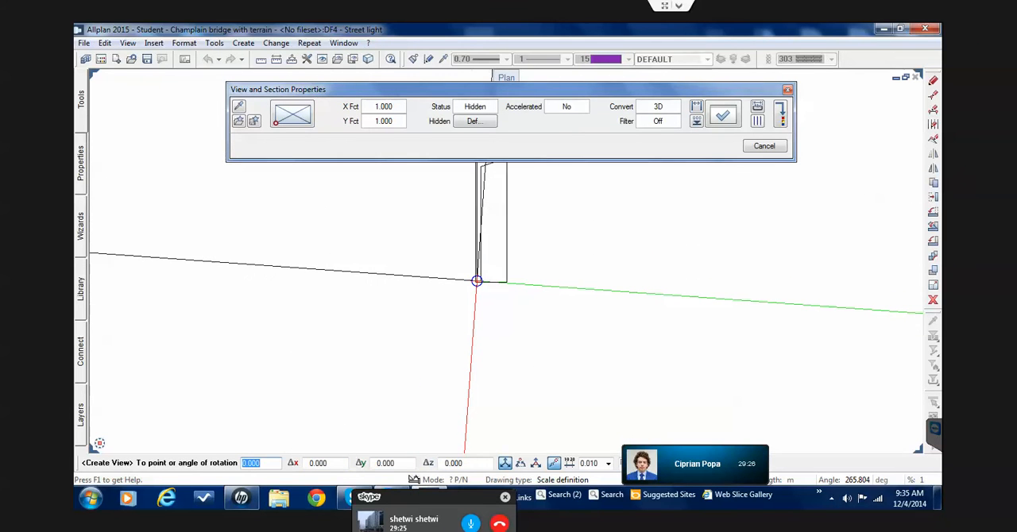
click(476, 279)
key(Escape)
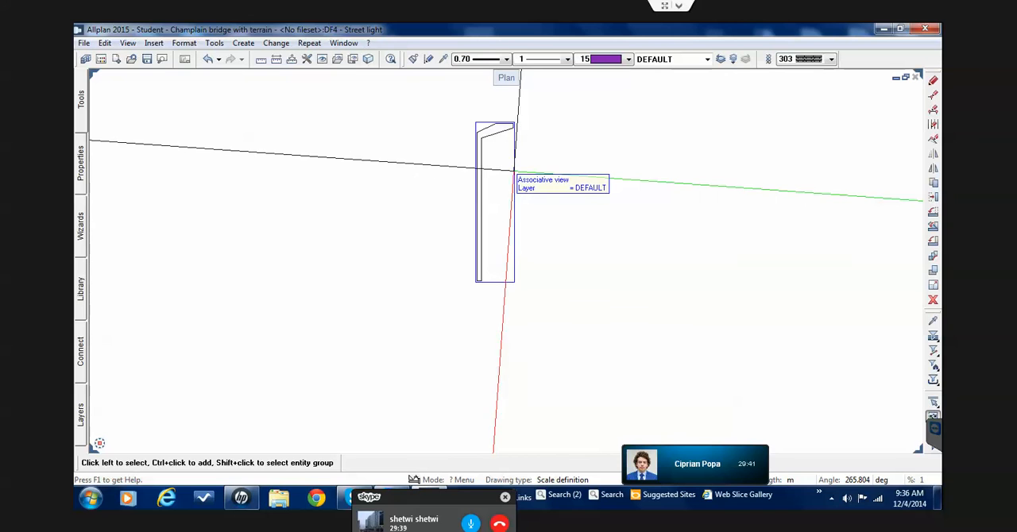
Start a dimension line for the new street light view and set the drawing angle to 0 degrees
scroll(470, 154, up, 2)
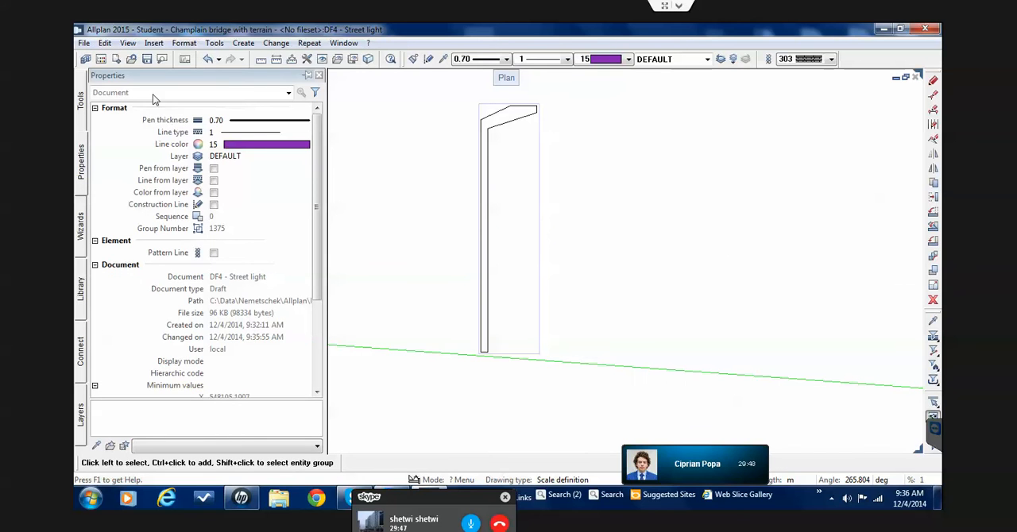
click(81, 103)
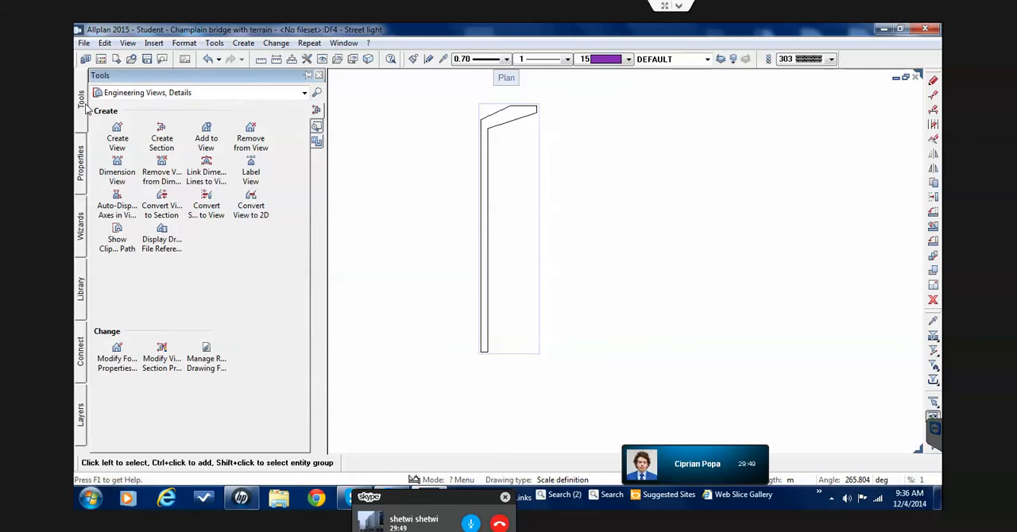
click(161, 94)
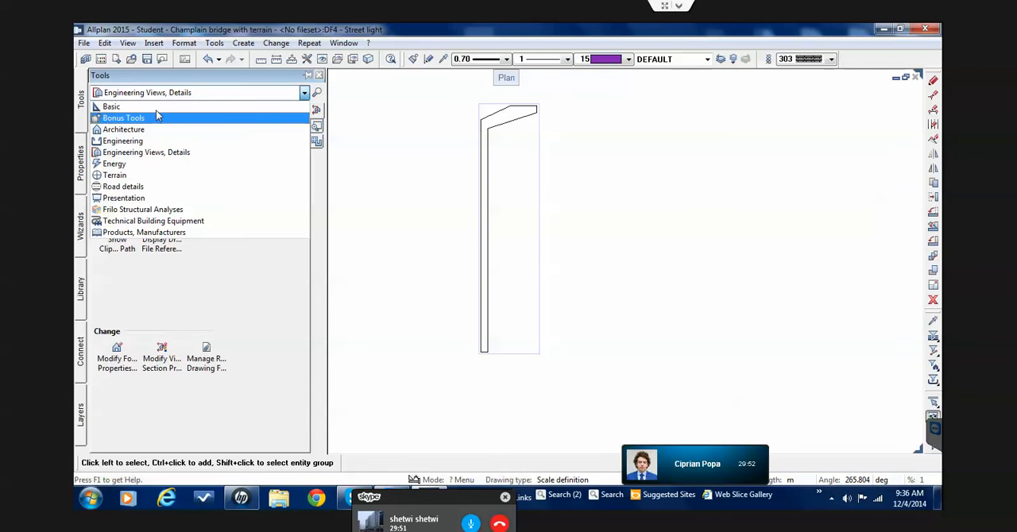
click(155, 106)
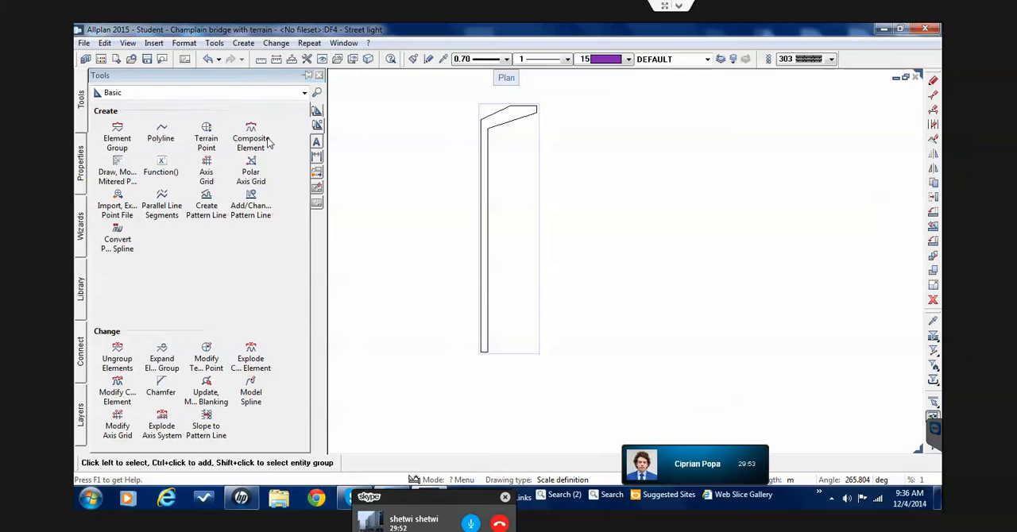
click(317, 157)
click(128, 141)
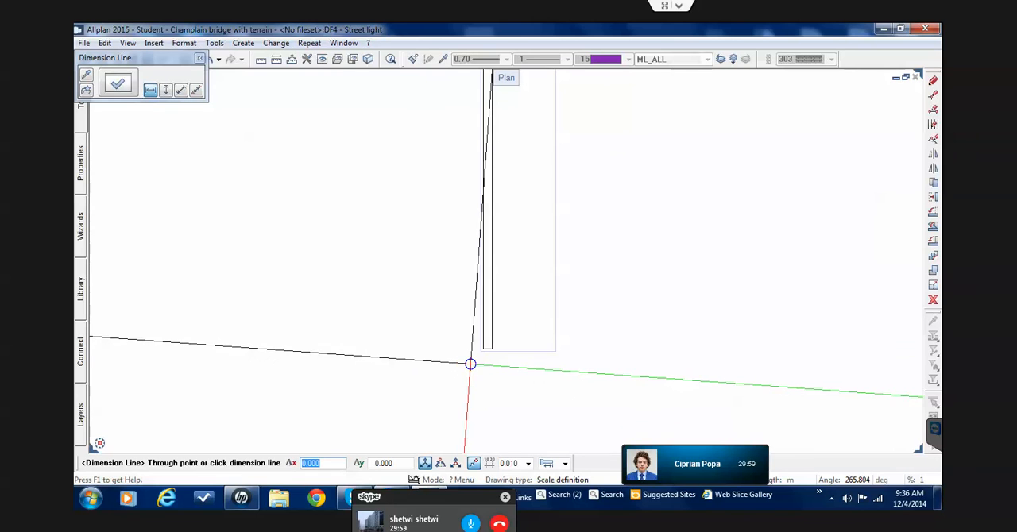
click(857, 486)
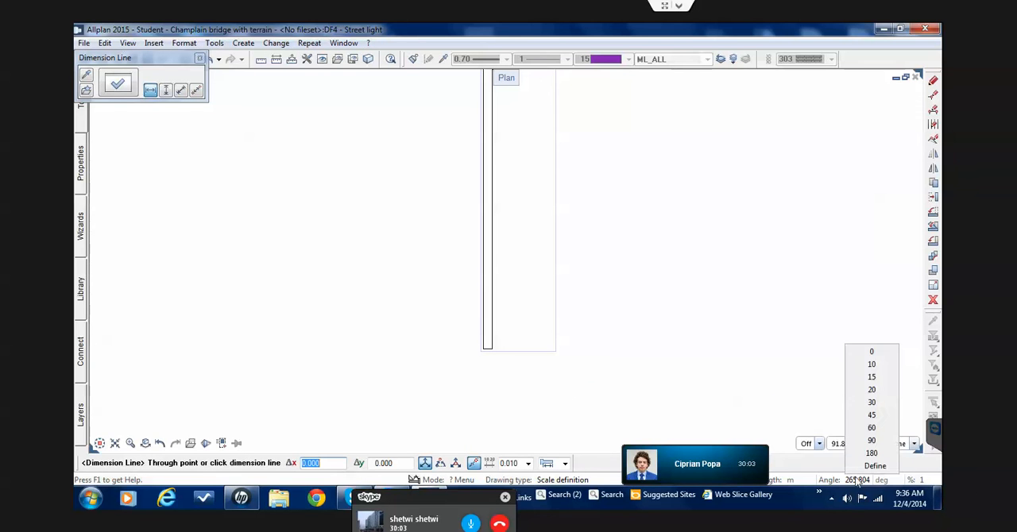
click(870, 352)
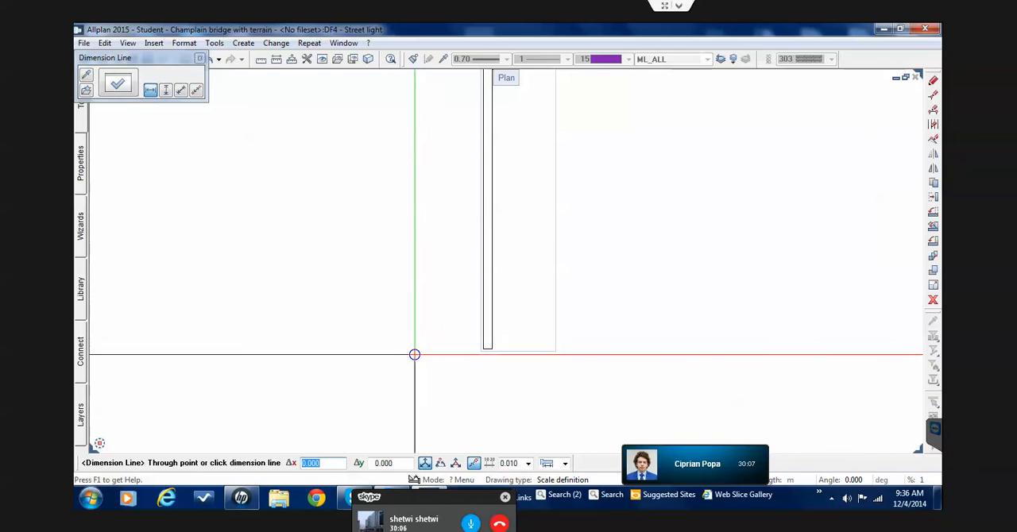
Dimension the pole's width horizontally just below its base in the street light view
scroll(417, 352, up, 3)
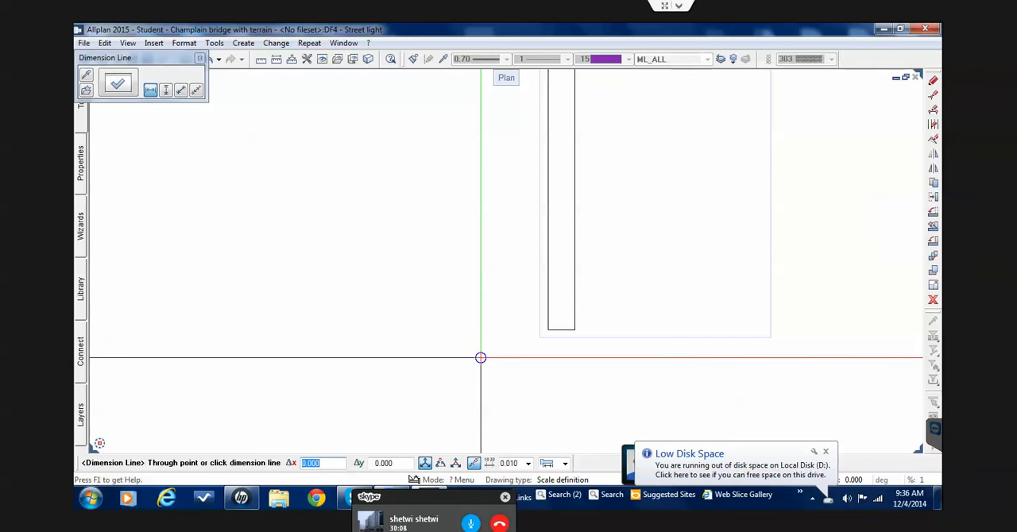
click(496, 362)
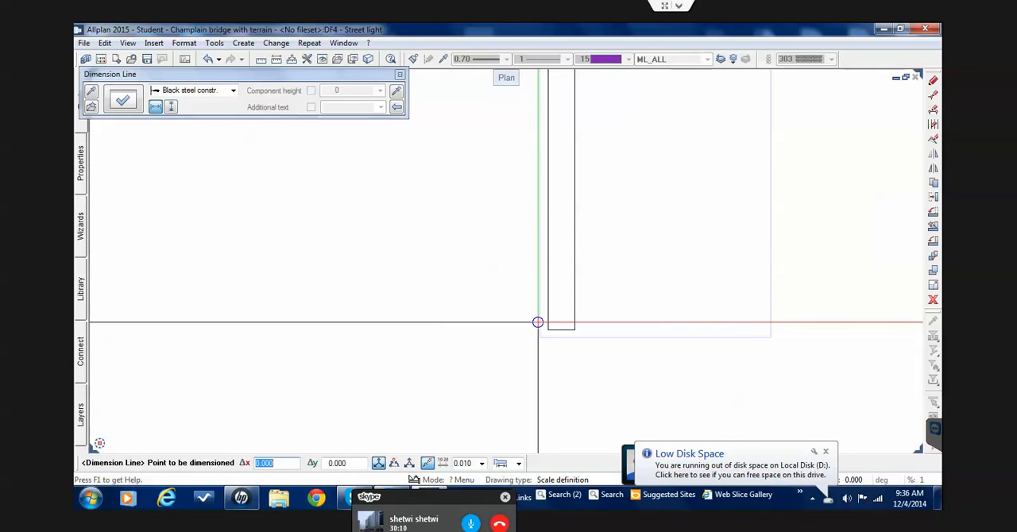
click(532, 316)
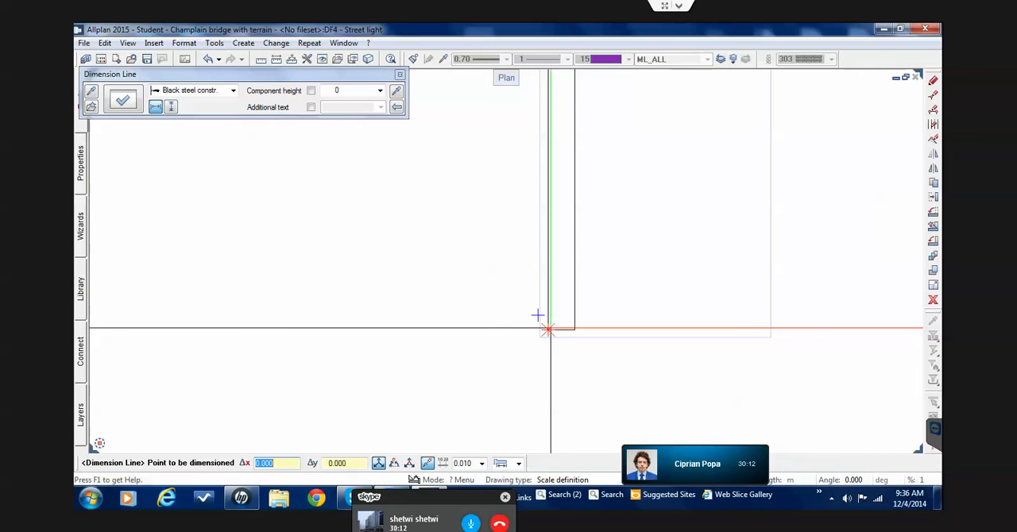
click(561, 315)
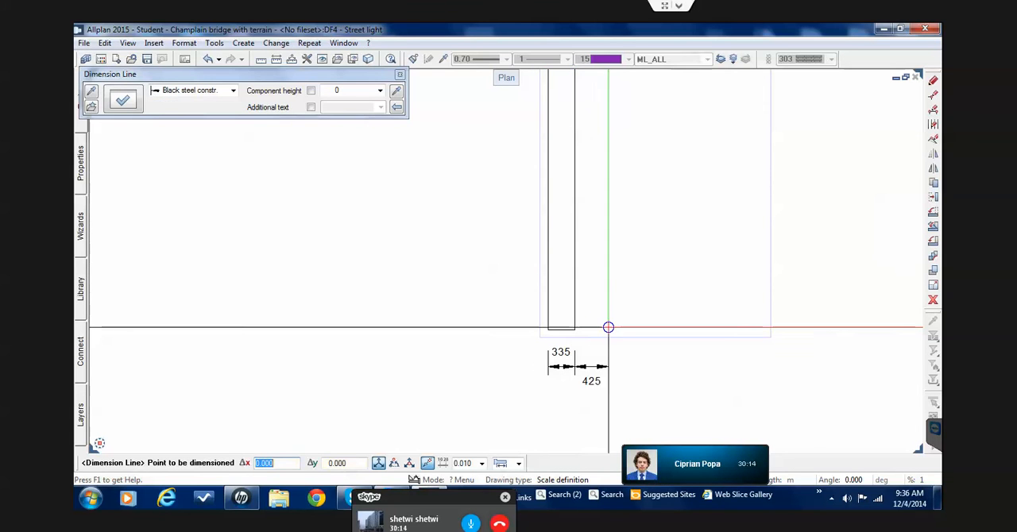
scroll(608, 326, down, 1)
key(Escape)
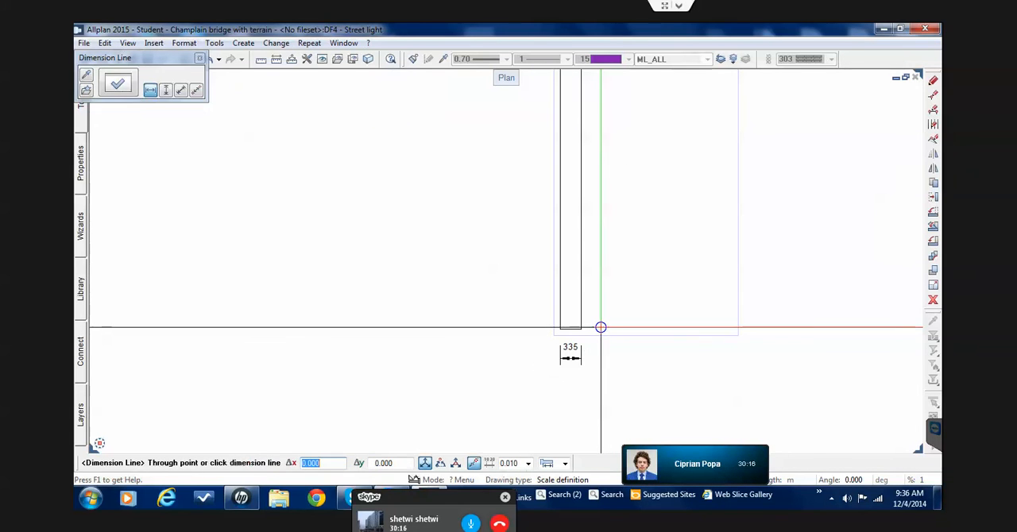
Add a vertical dimension beside the pole, from its base up to the corner where the arm begins
click(165, 90)
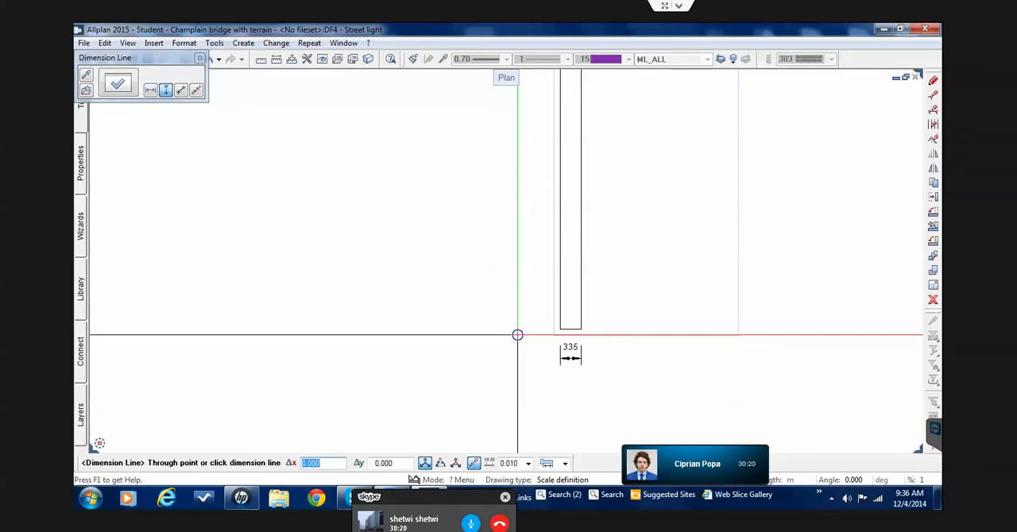
click(524, 335)
scroll(552, 335, down, 3)
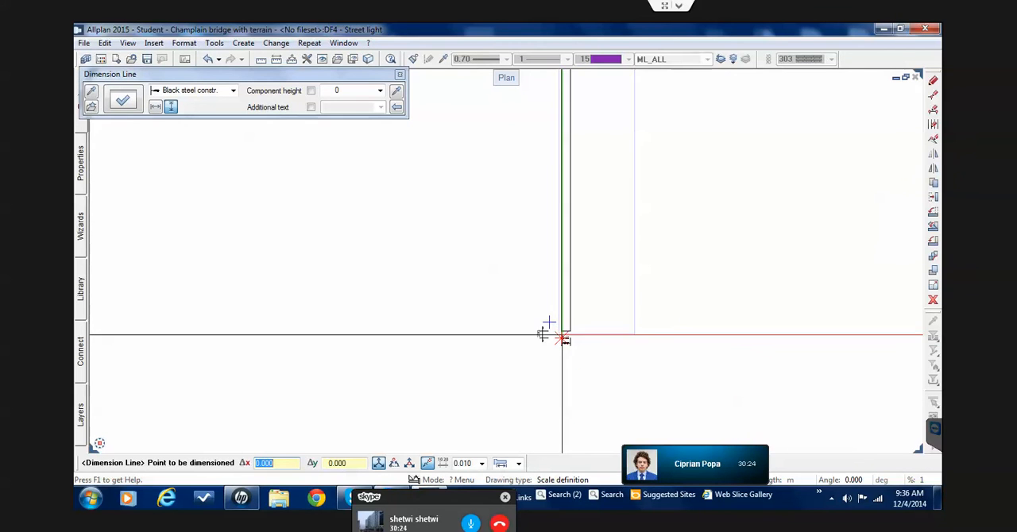
scroll(549, 320, down, 3)
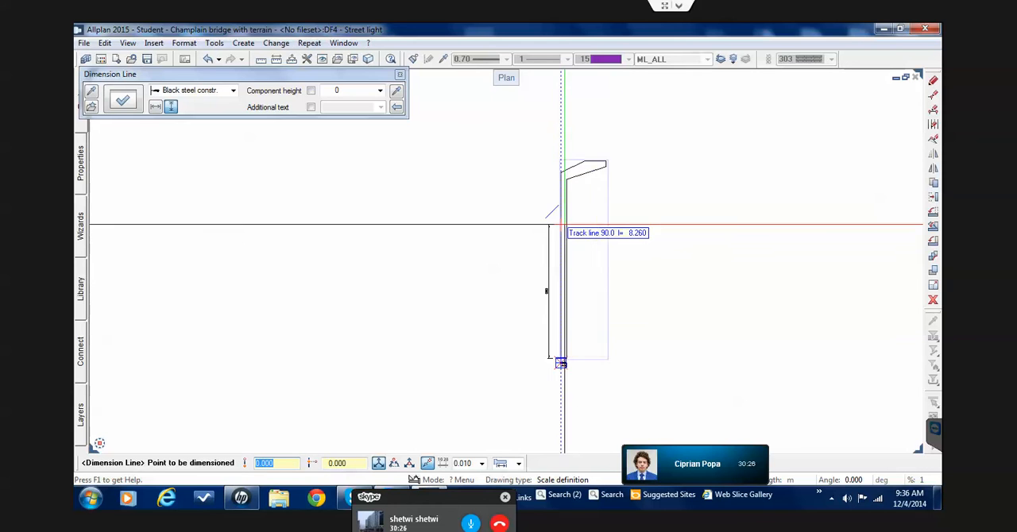
scroll(575, 209, up, 3)
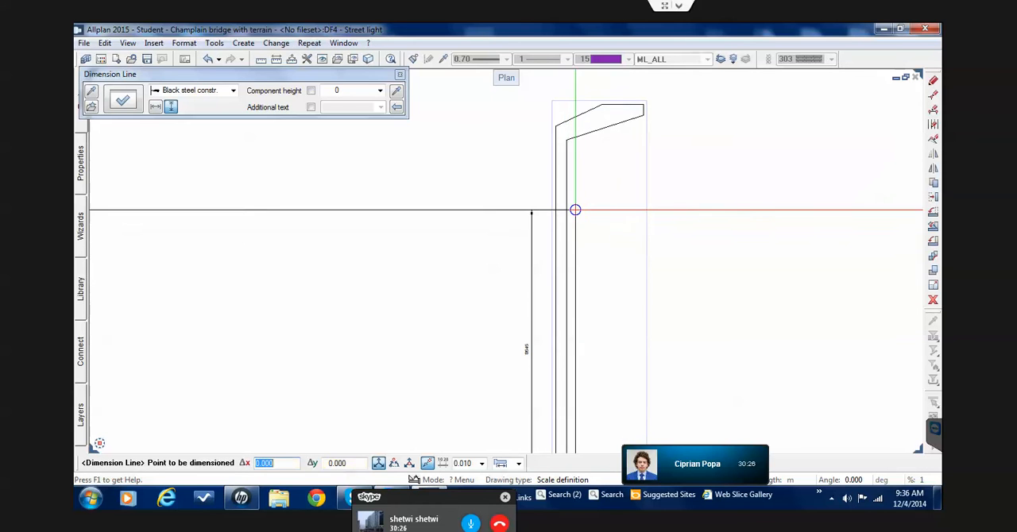
click(555, 125)
key(Escape)
key(Escape)
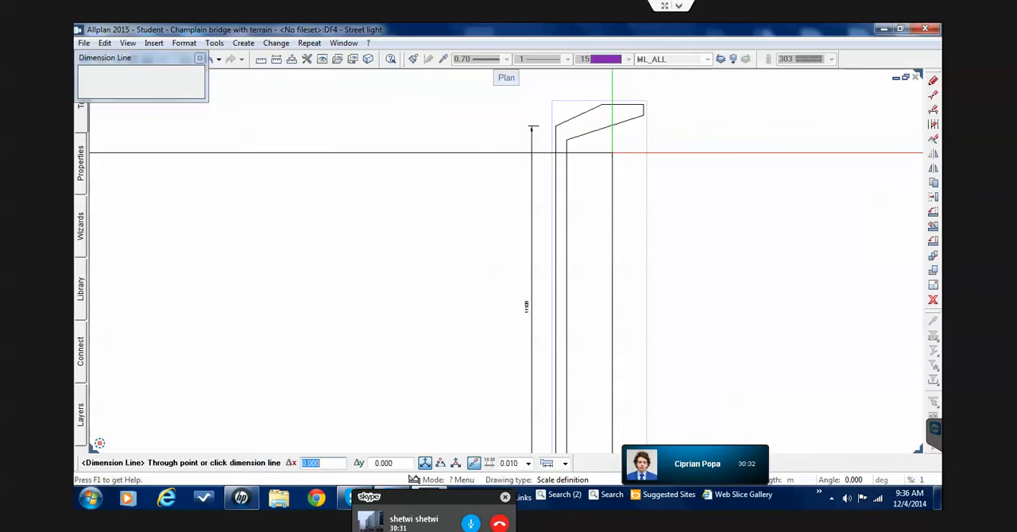
scroll(602, 217, down, 5)
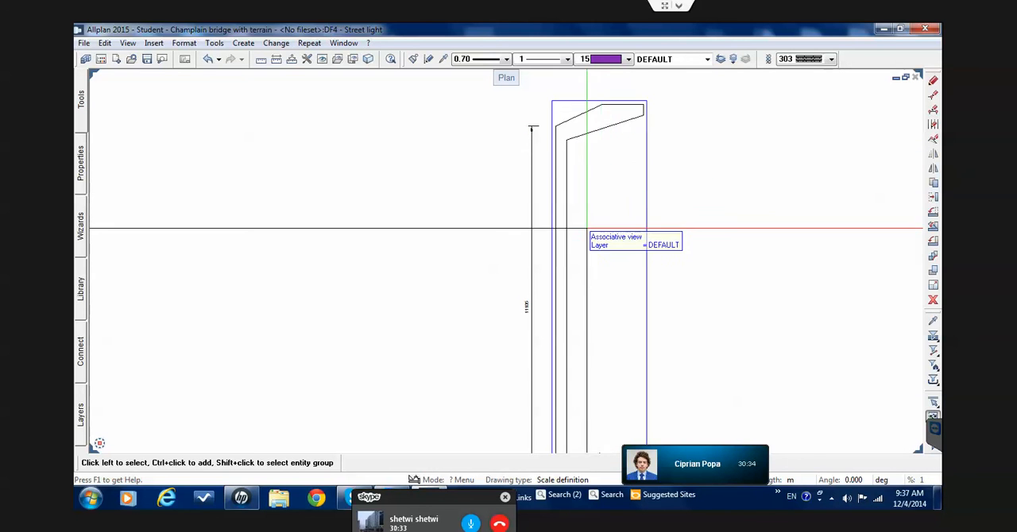
scroll(573, 293, up, 5)
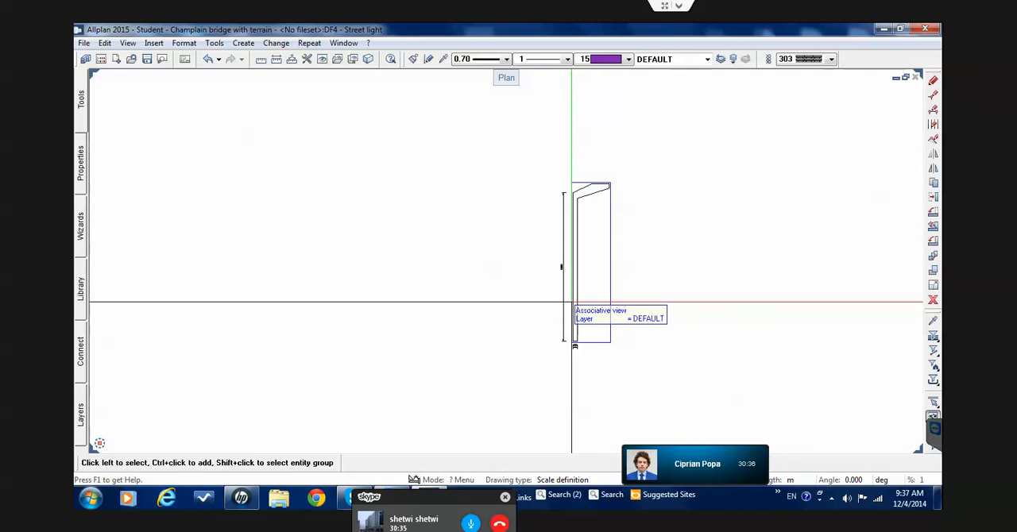
scroll(564, 294, up, 2)
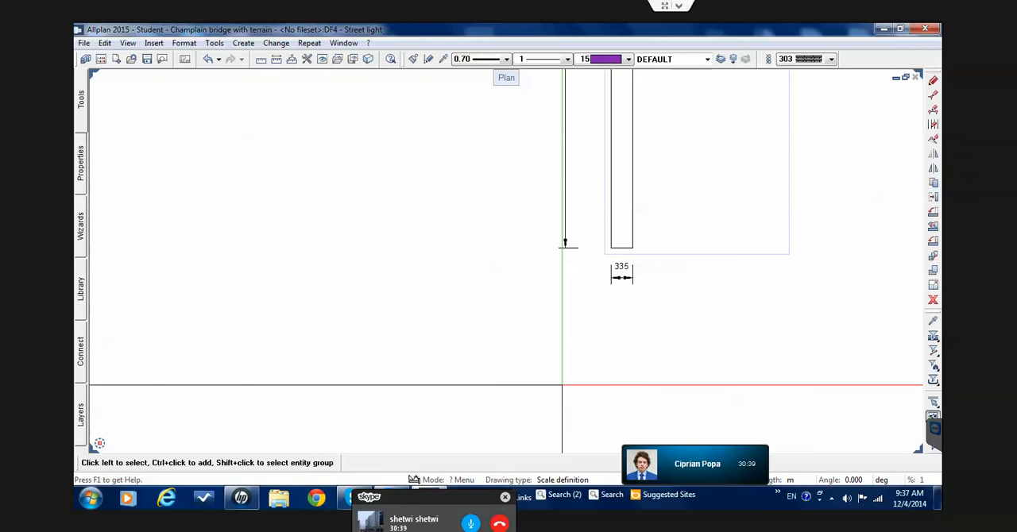
Start a Cylinder with its midpoint in the empty space beside the street light view's height dimension, and enter its number of corners
scroll(563, 386, down, 1)
scroll(563, 387, down, 2)
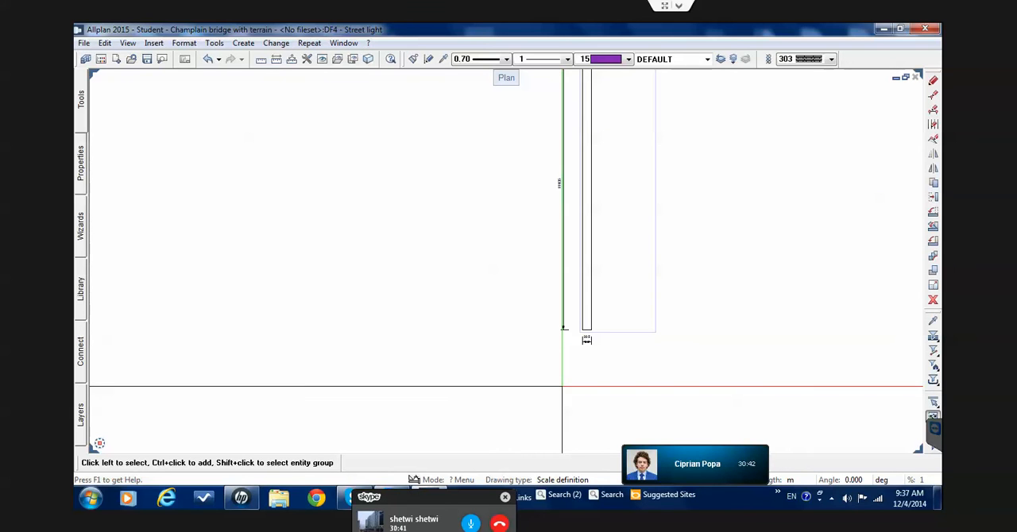
scroll(569, 174, up, 1)
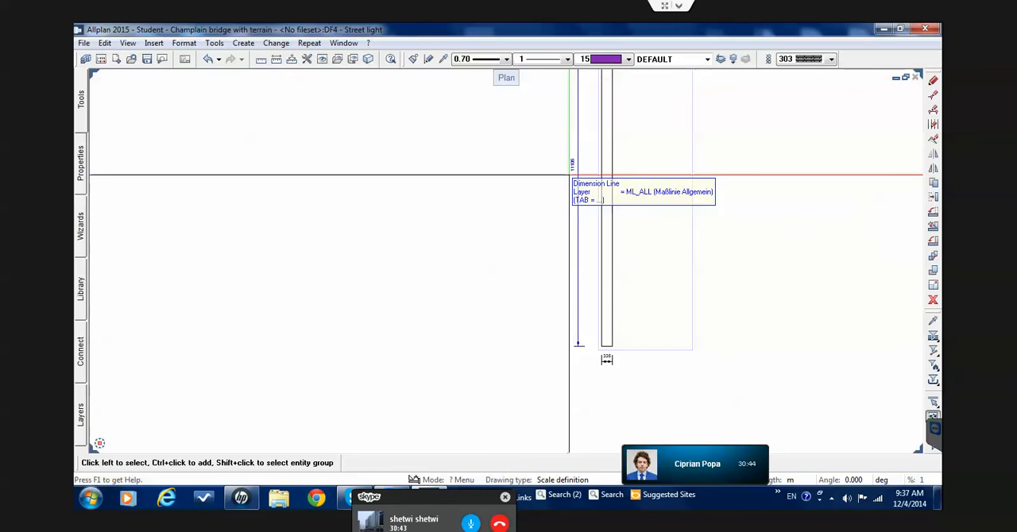
scroll(569, 174, up, 4)
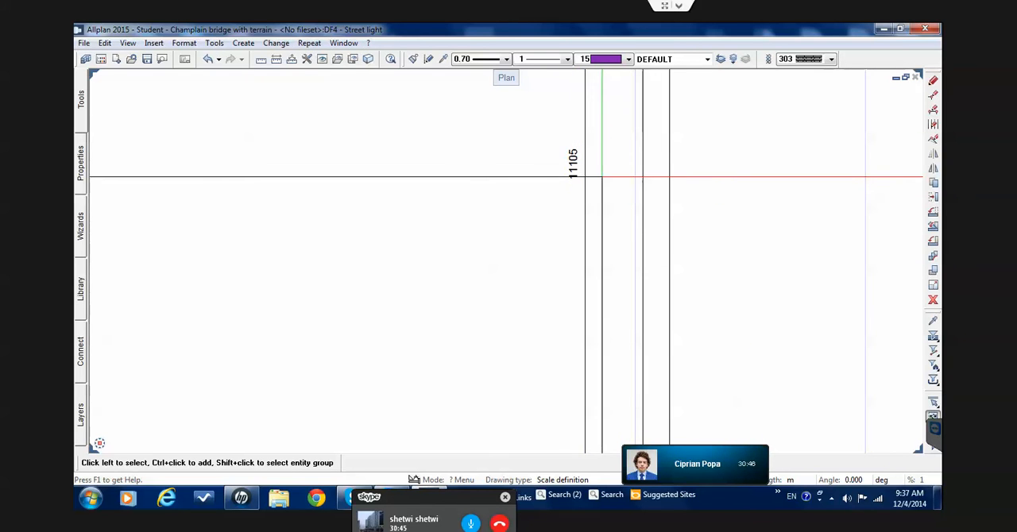
mouse_move(89, 111)
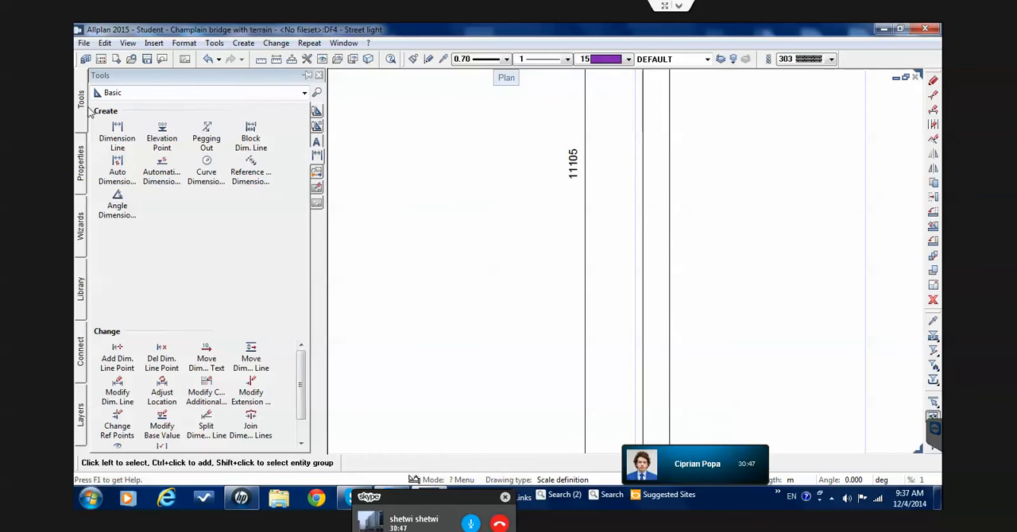
click(185, 95)
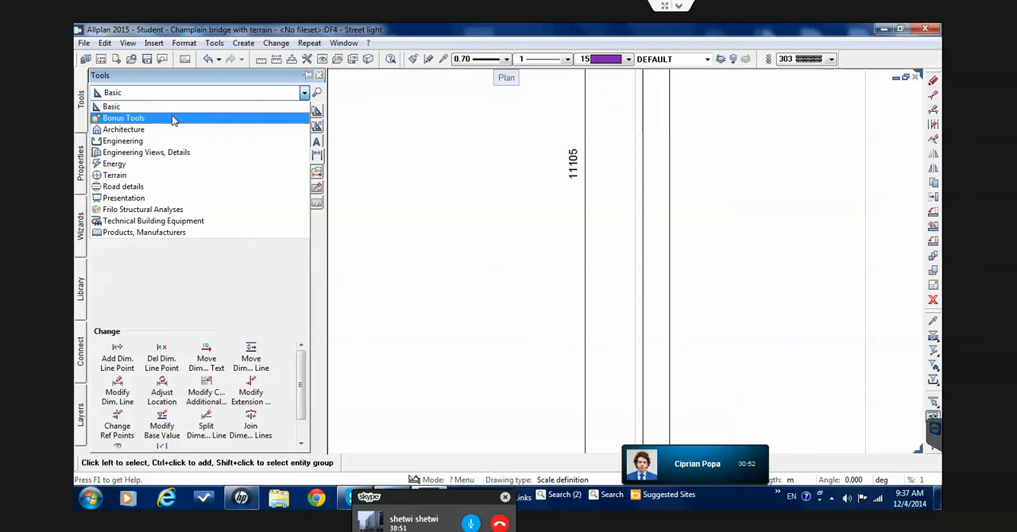
click(173, 119)
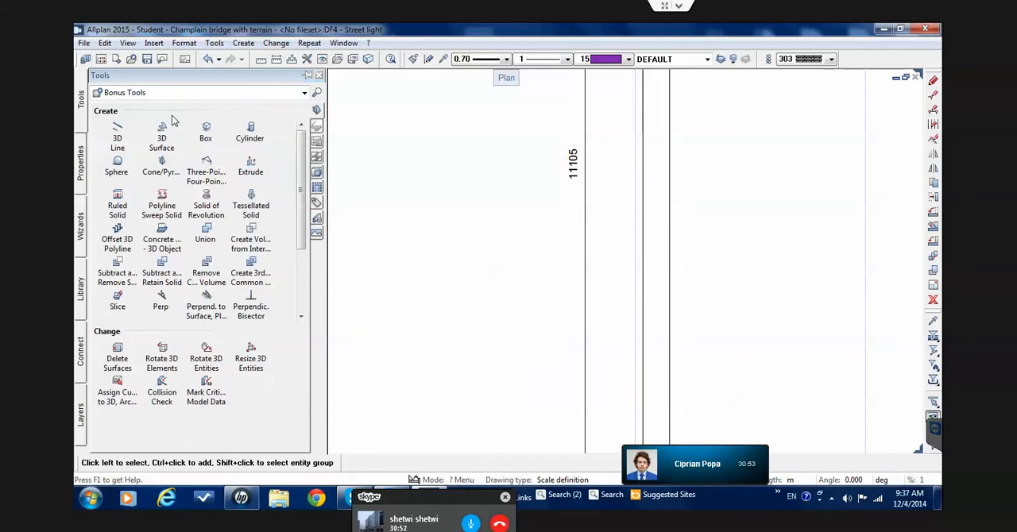
click(250, 132)
click(409, 272)
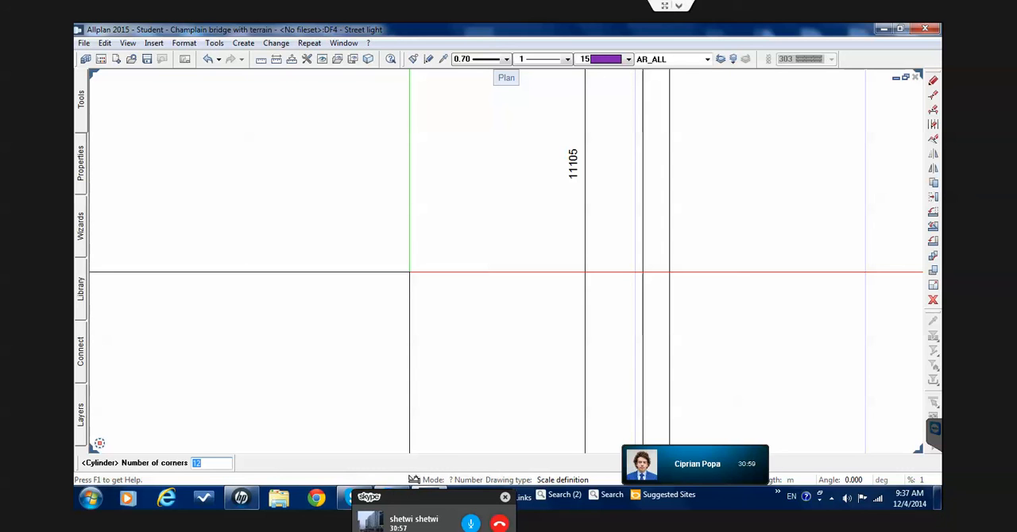
text(2)
key(Return)
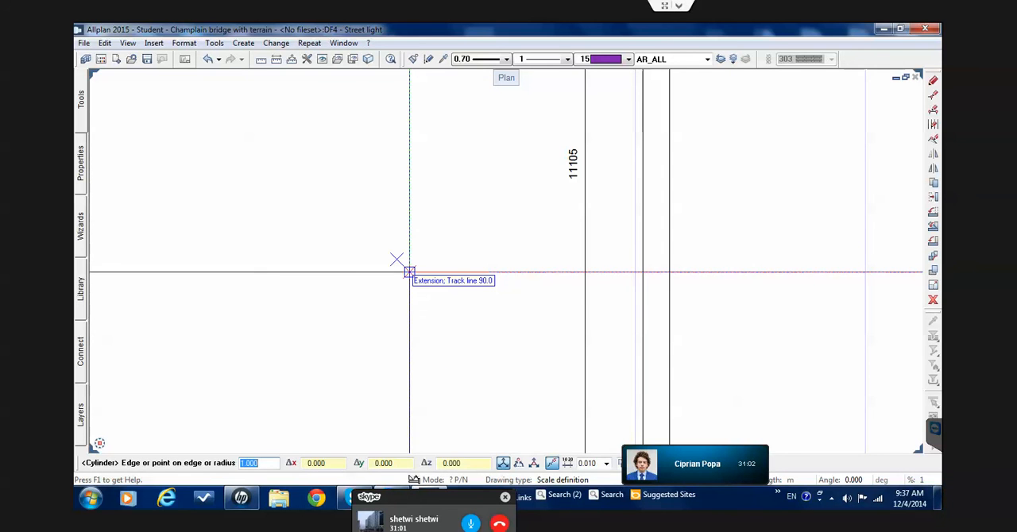
Give the cylinder a radius of 0.335/2 m and a height of 11.105 m to form the street light's pole
scroll(408, 272, down, 3)
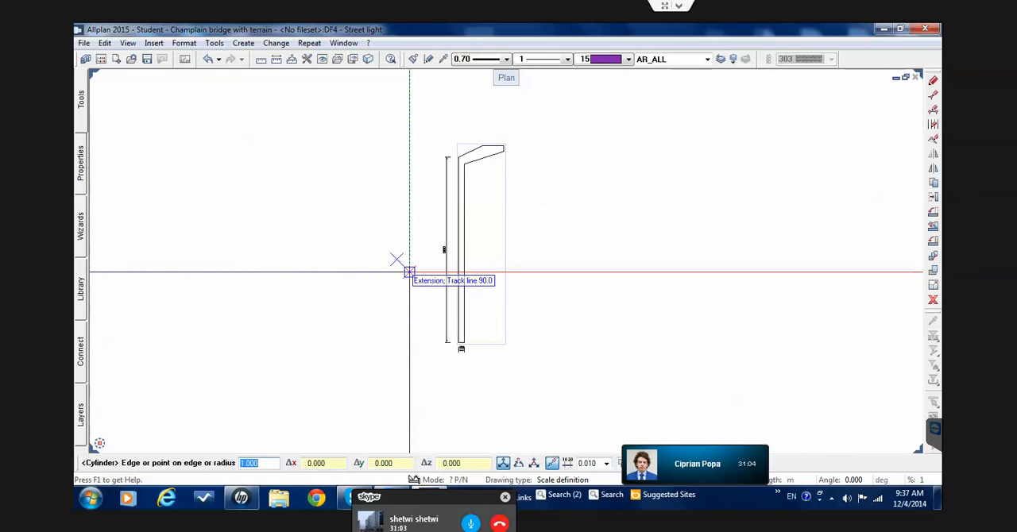
scroll(408, 272, up, 1)
scroll(408, 271, up, 1)
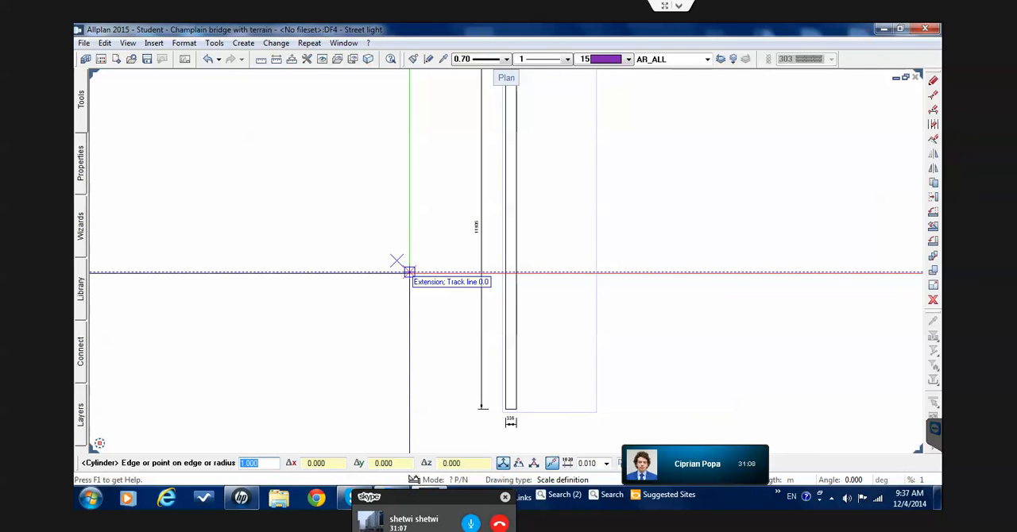
text(0.335/2)
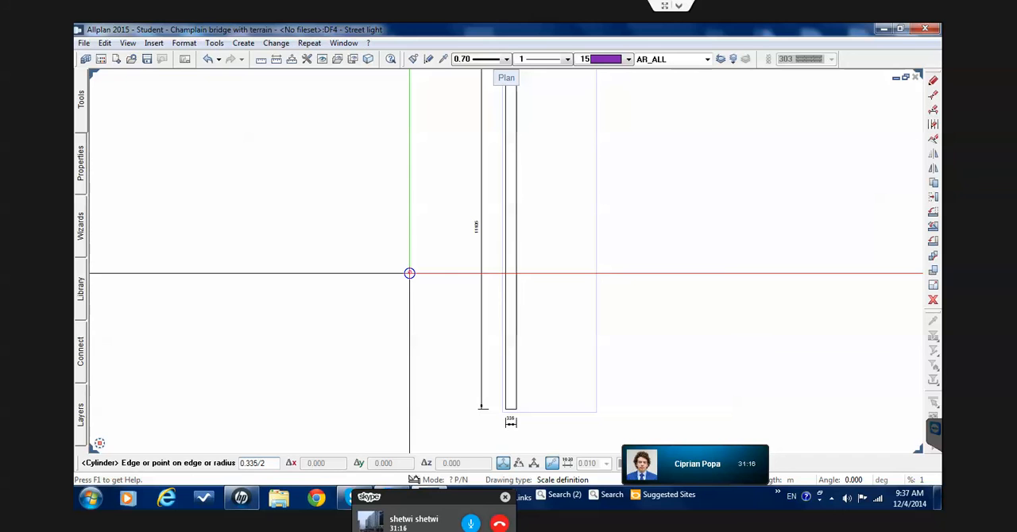
key(Return)
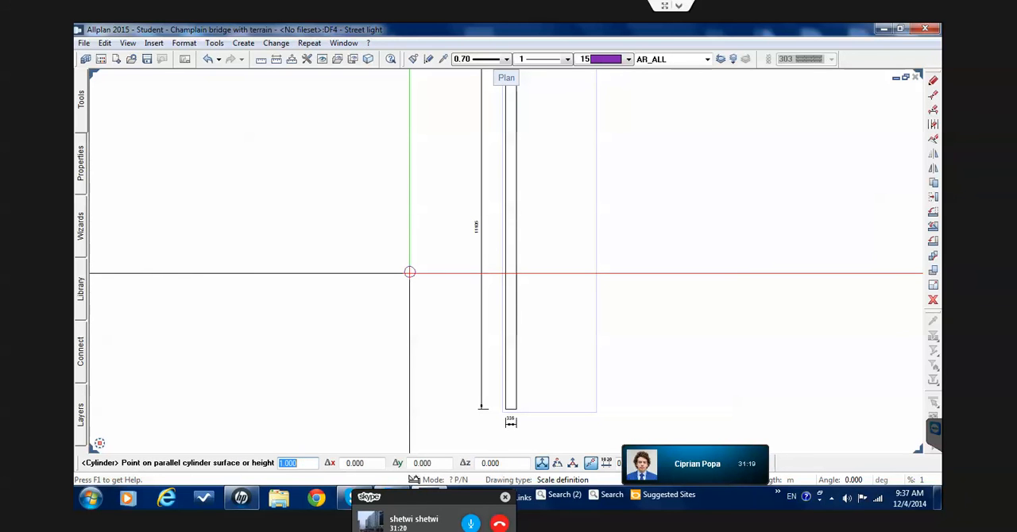
scroll(409, 272, up, 2)
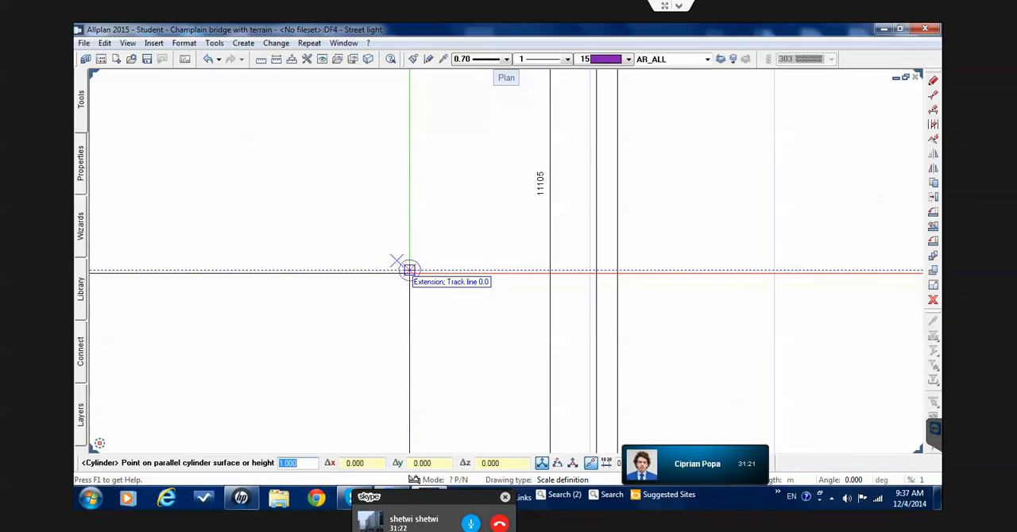
text(11)
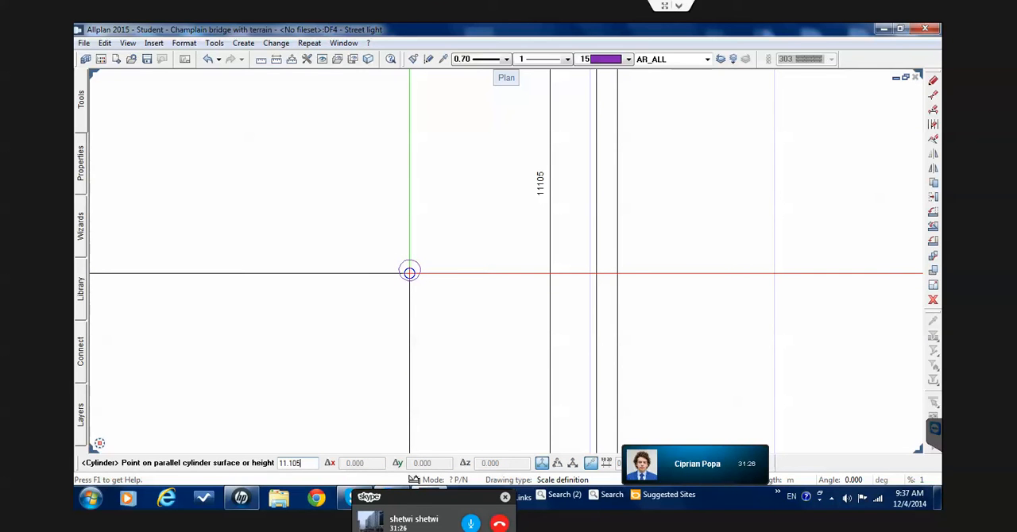
text(.105)
key(Return)
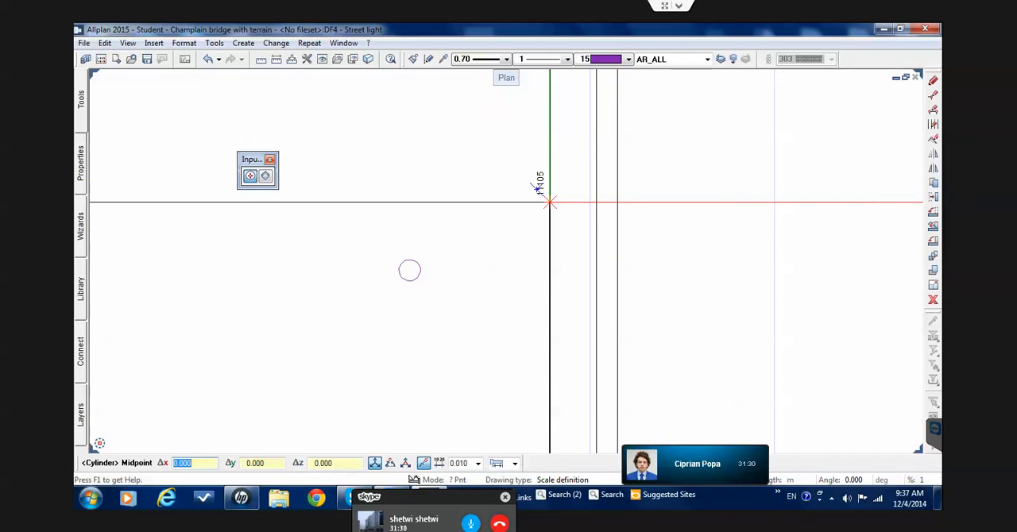
key(Escape)
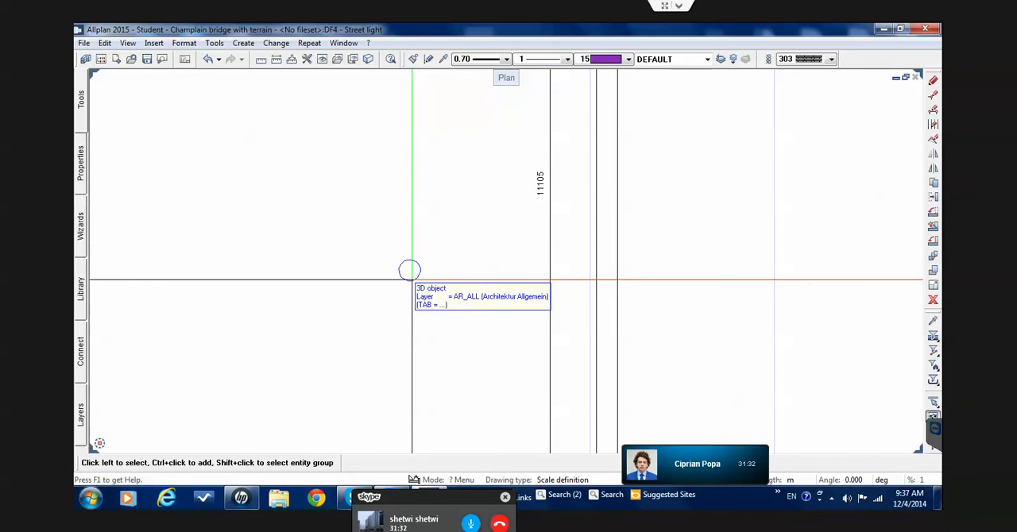
Select the new pole cylinder and switch the viewport arrangement to 2 + 1 Animation Window
click(409, 270)
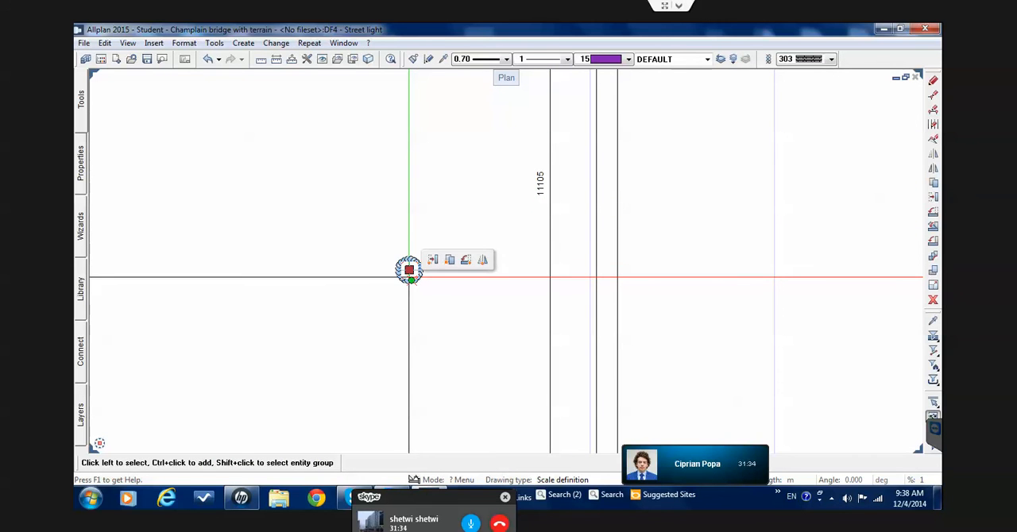
click(368, 43)
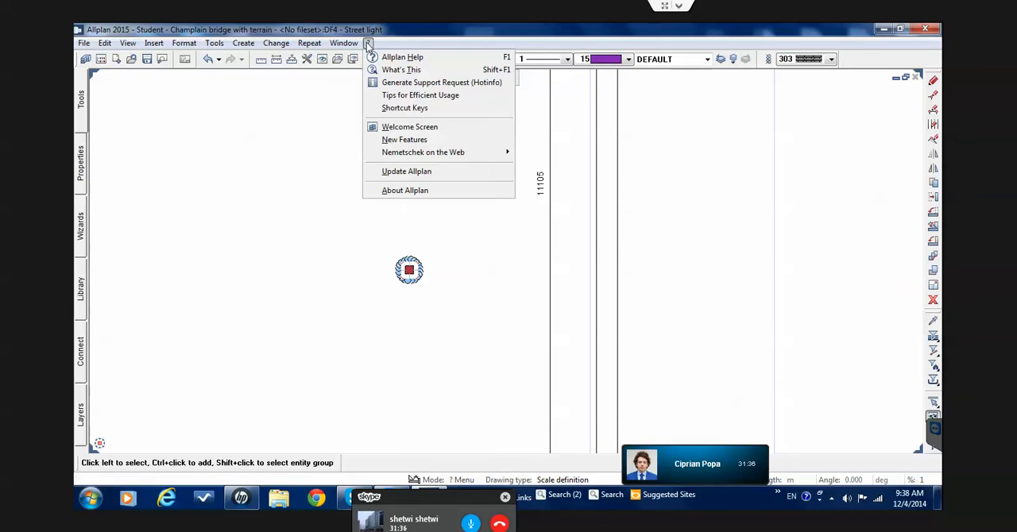
mouse_move(348, 45)
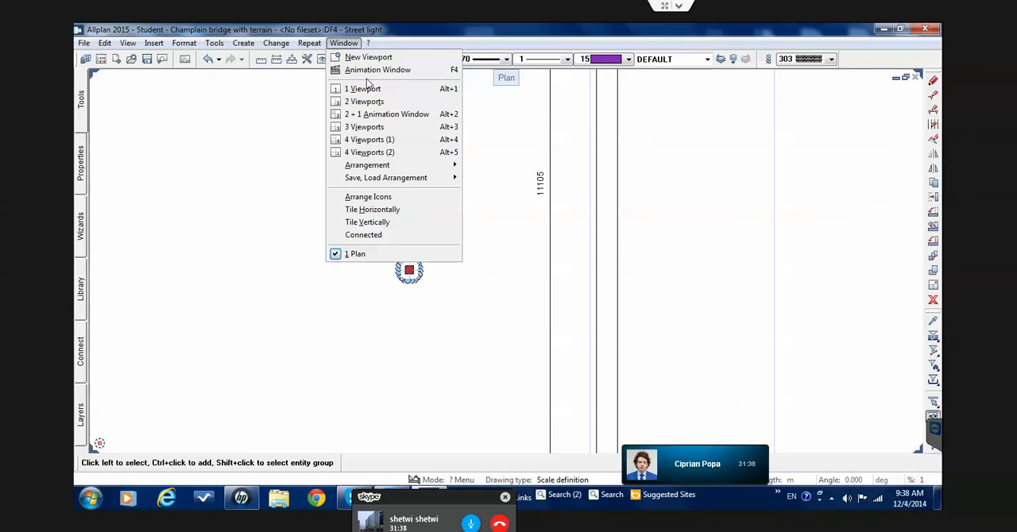
click(376, 118)
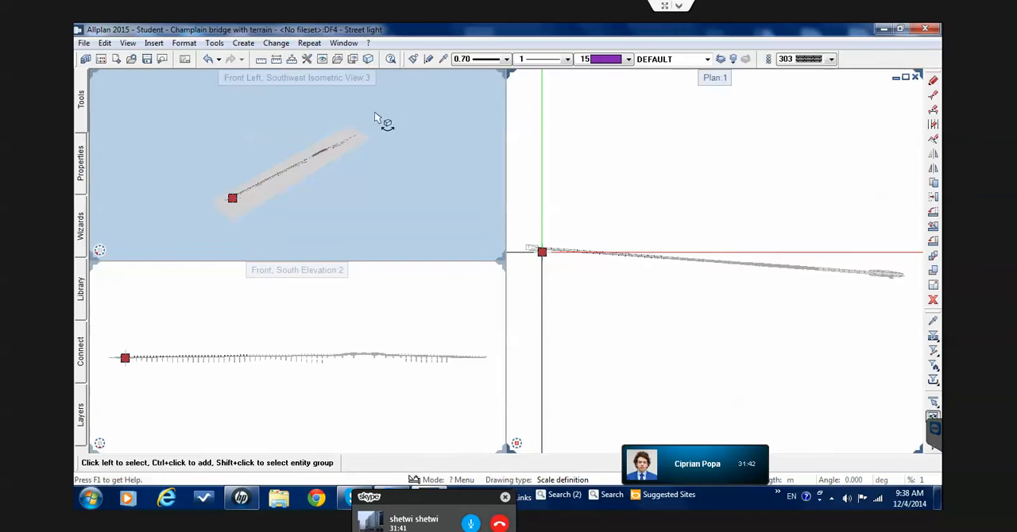
Examine the selected pole cylinder up close in the 3D animation view near the bridge piers, then deselect it
drag(228, 206, 278, 172)
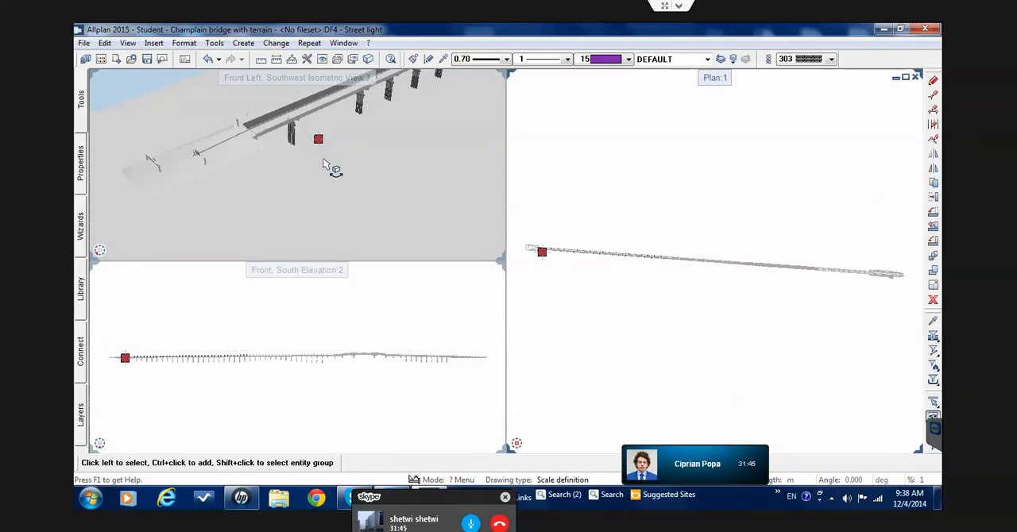
right_drag(323, 159, 327, 145)
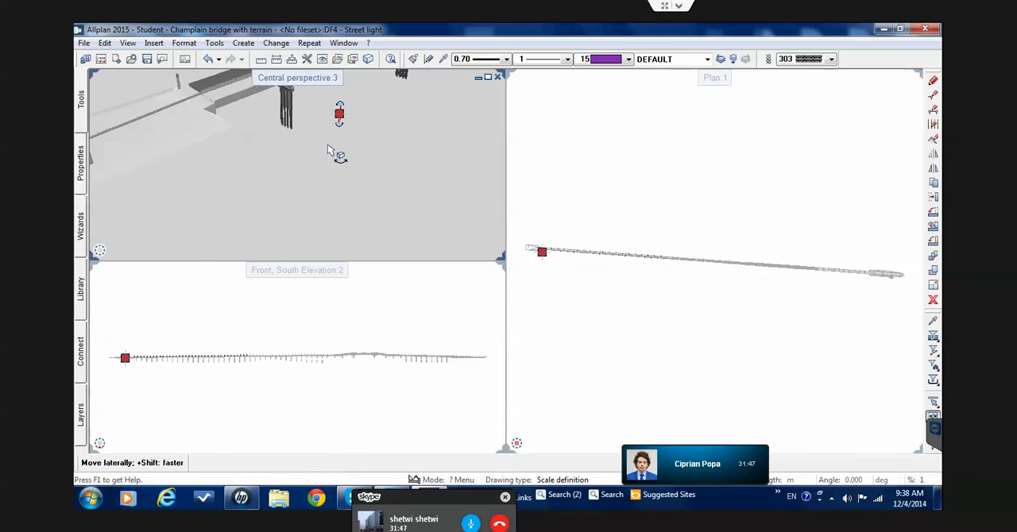
middle_drag(328, 146, 330, 155)
mouse_move(329, 154)
right_down()
mouse_move(338, 143)
mouse_move(344, 163)
right_up()
middle_drag(344, 166, 302, 159)
scroll(289, 147, down, 3)
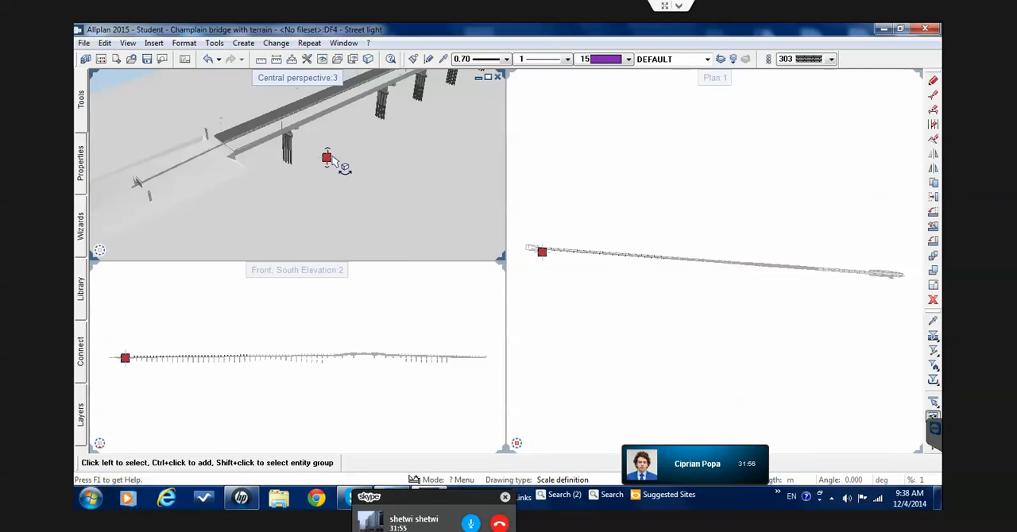
scroll(348, 165, up, 4)
scroll(349, 165, up, 5)
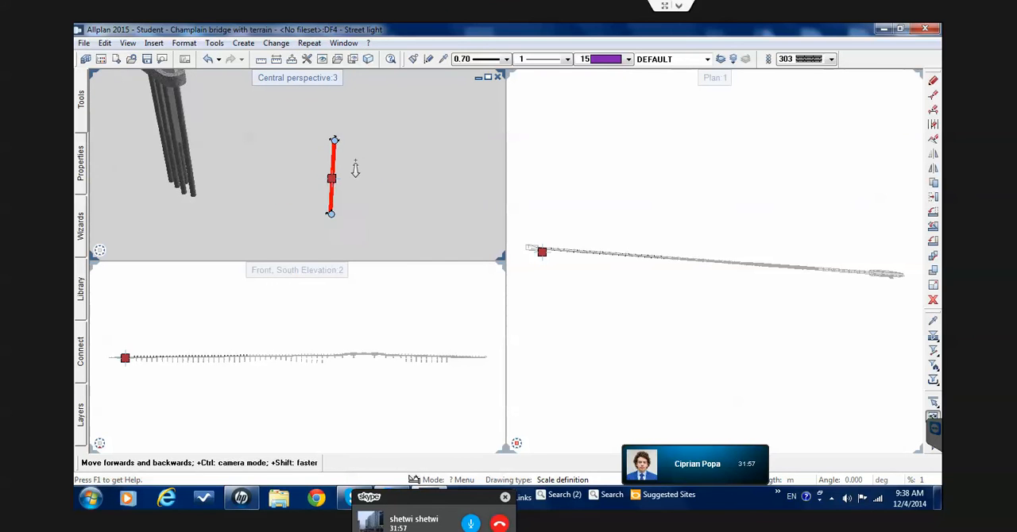
right_drag(354, 165, 354, 165)
middle_drag(354, 165, 352, 160)
click(351, 160)
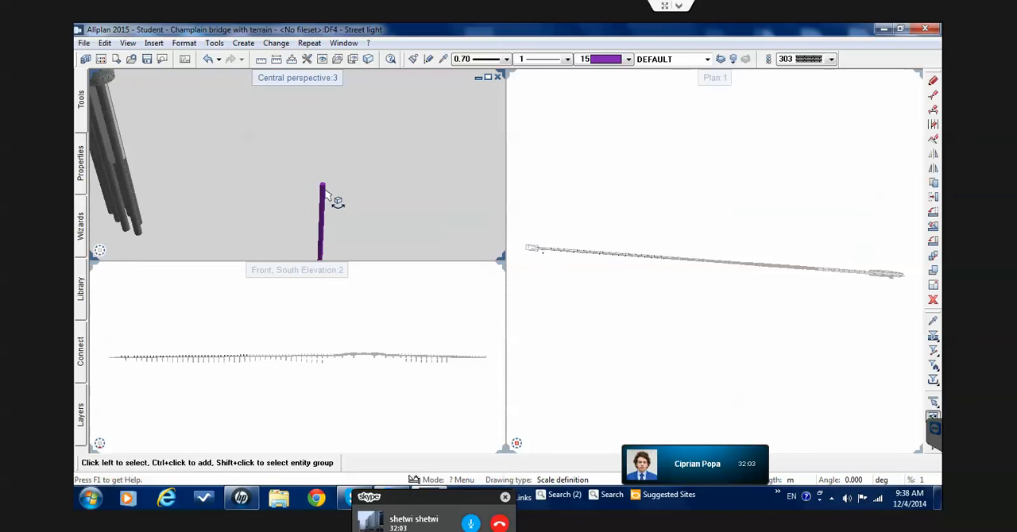
Create a polygonal 3D Surface in the plan view by tracing the five corners of the street light's arm on the associative view
click(552, 268)
scroll(538, 256, up, 7)
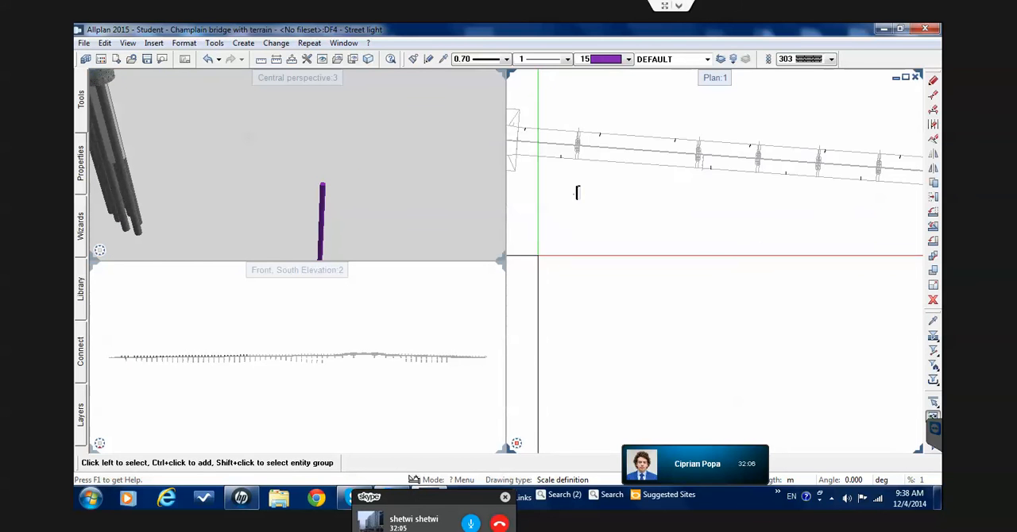
scroll(556, 231, up, 5)
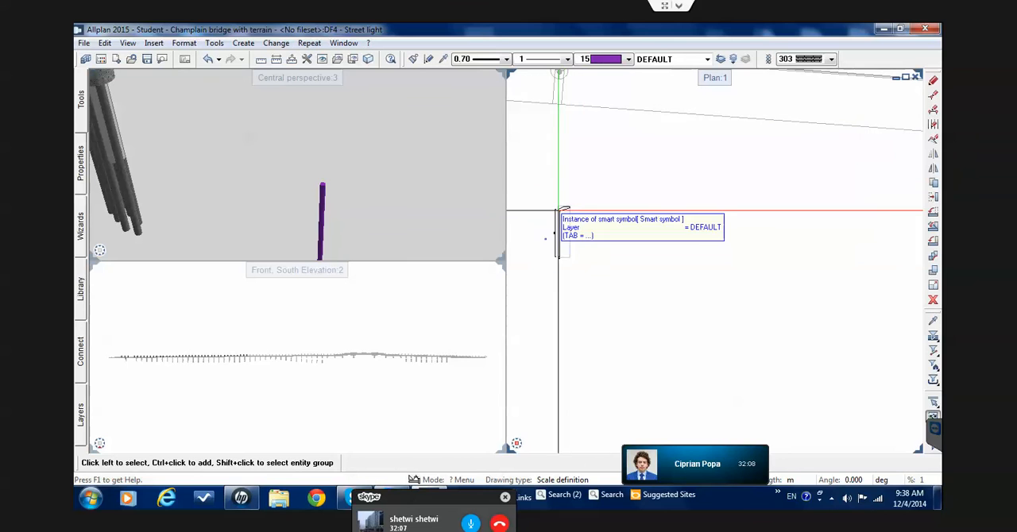
scroll(555, 232, up, 5)
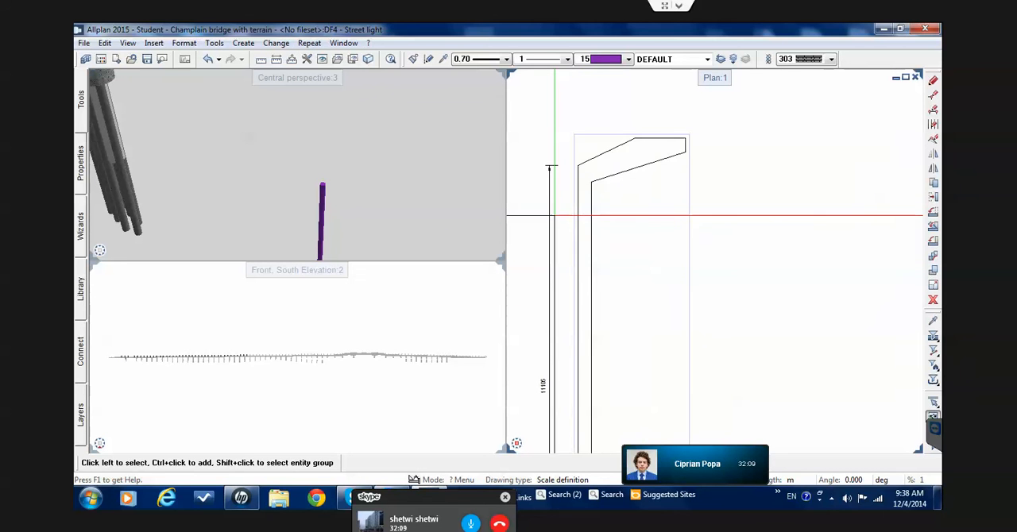
scroll(556, 219, up, 1)
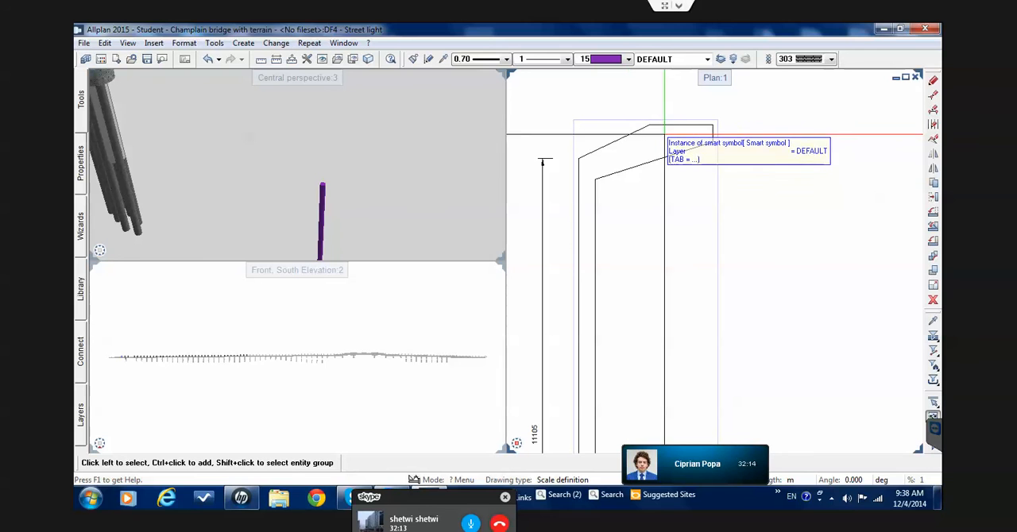
click(81, 101)
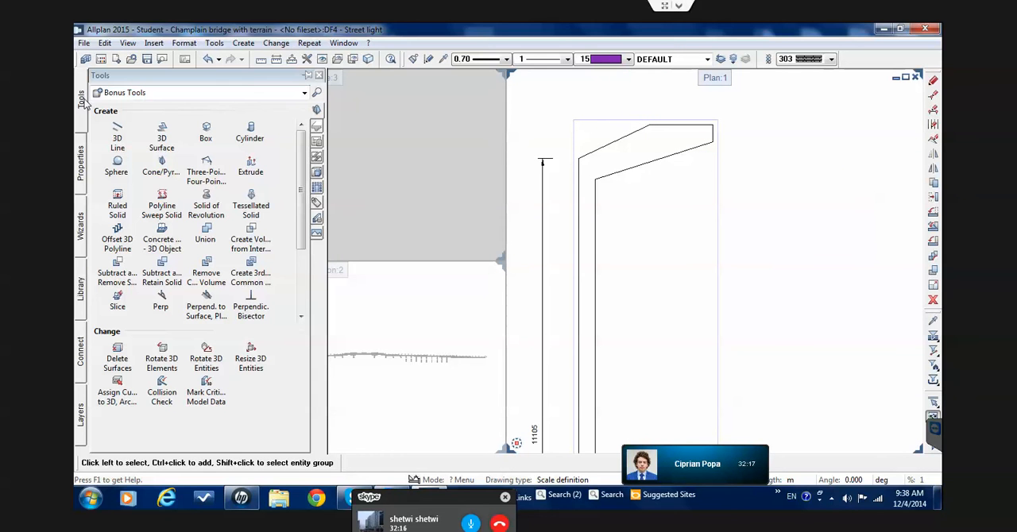
click(162, 136)
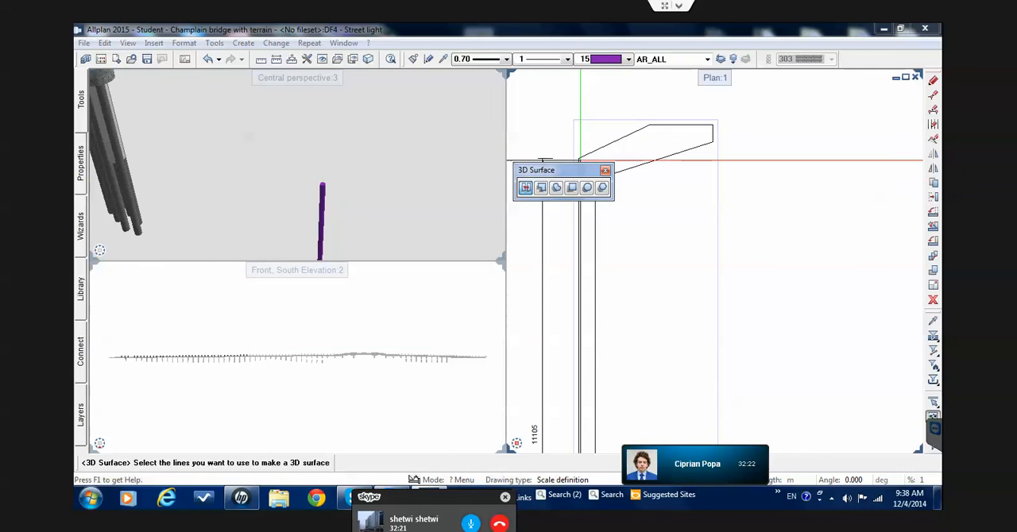
drag(560, 211, 562, 226)
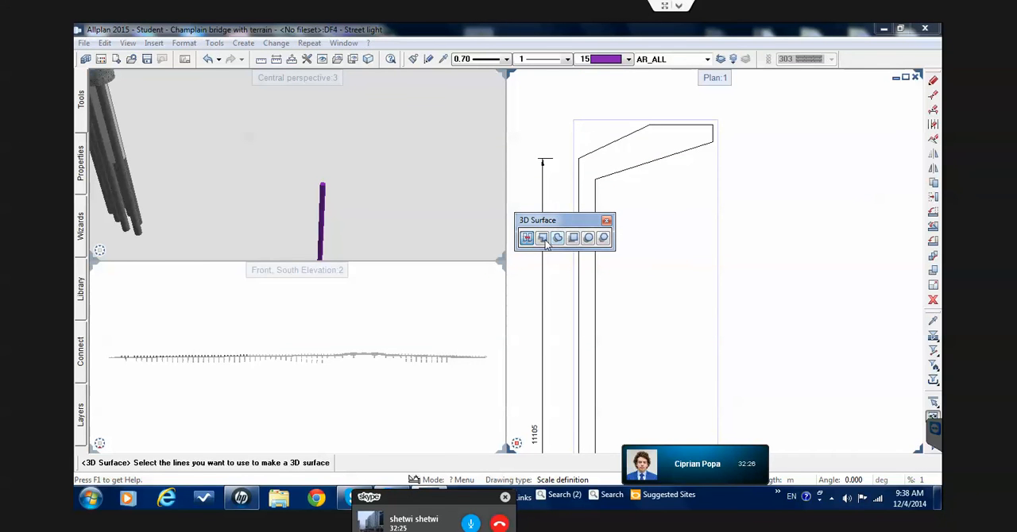
click(543, 240)
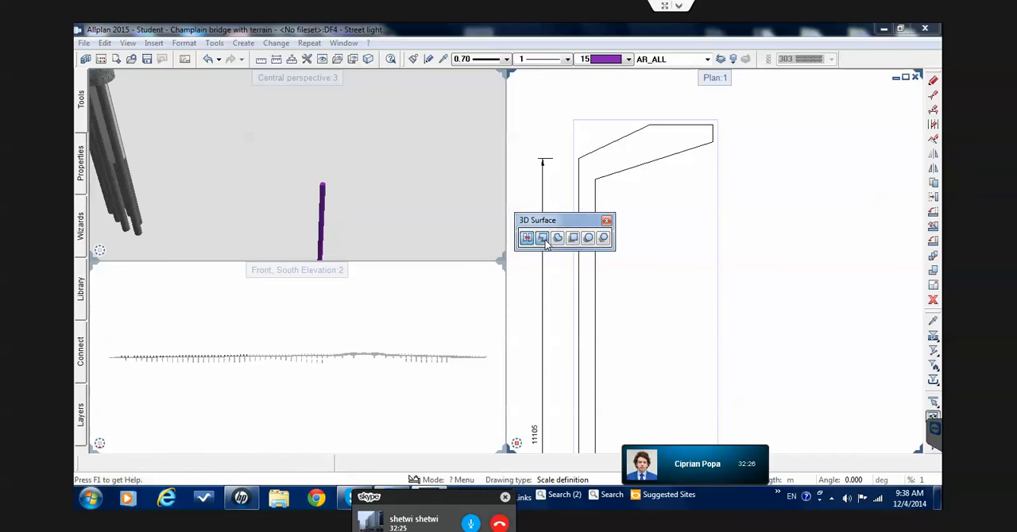
click(567, 147)
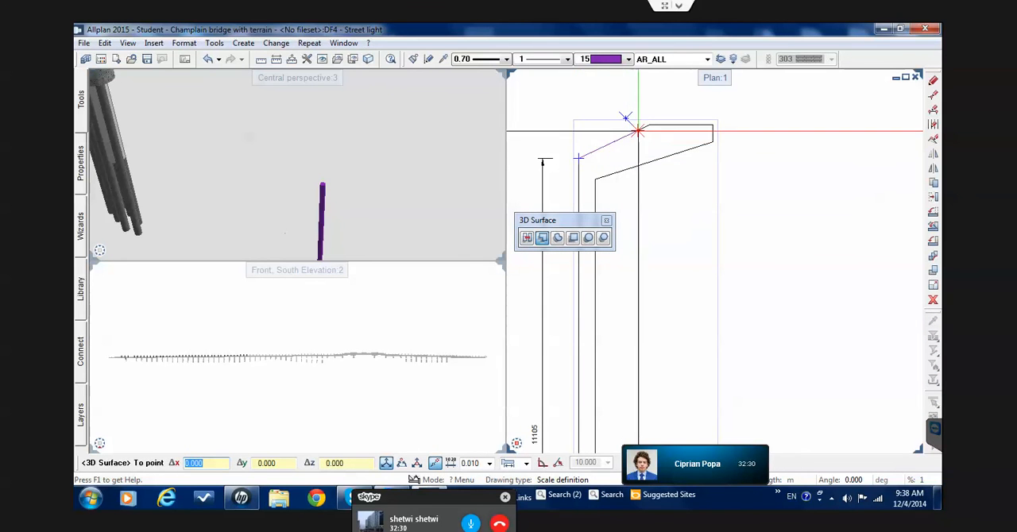
click(649, 124)
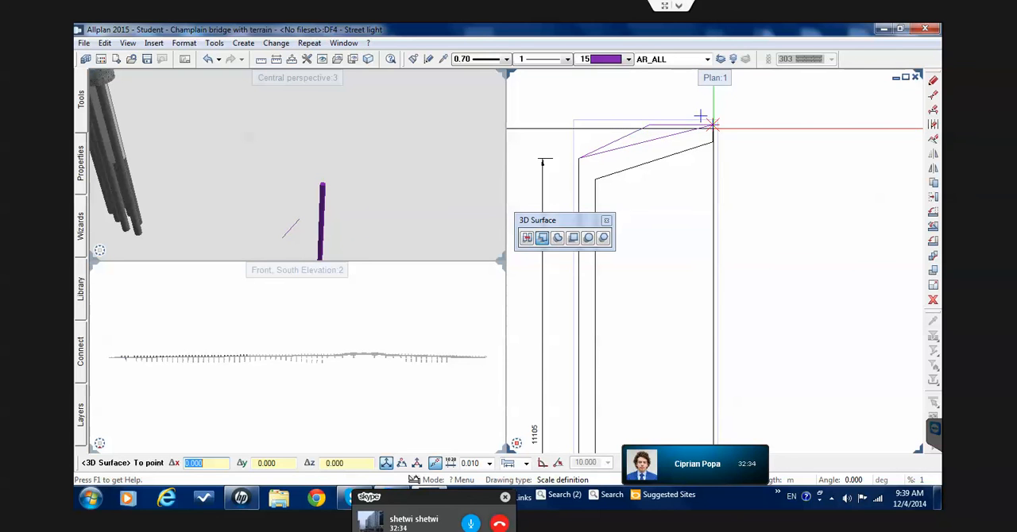
click(713, 125)
click(713, 143)
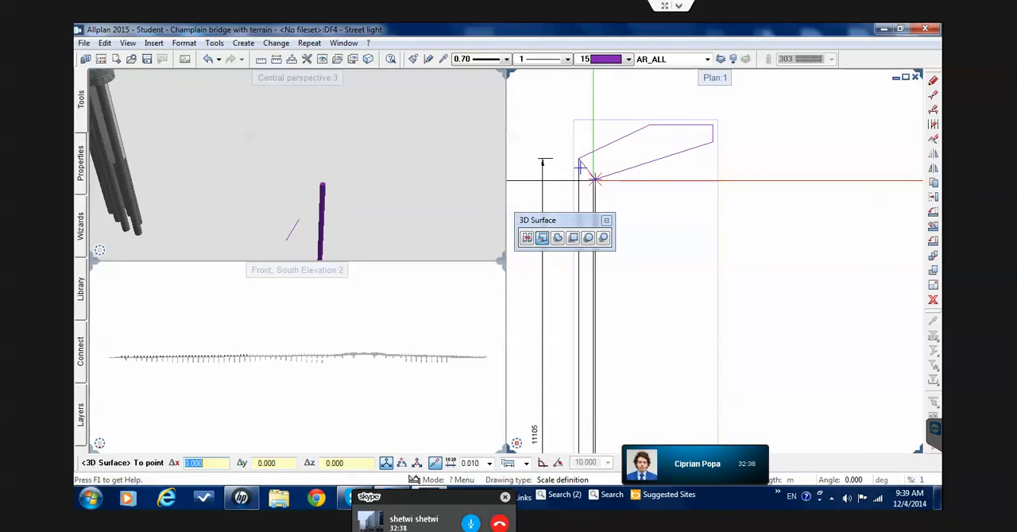
click(595, 179)
click(579, 159)
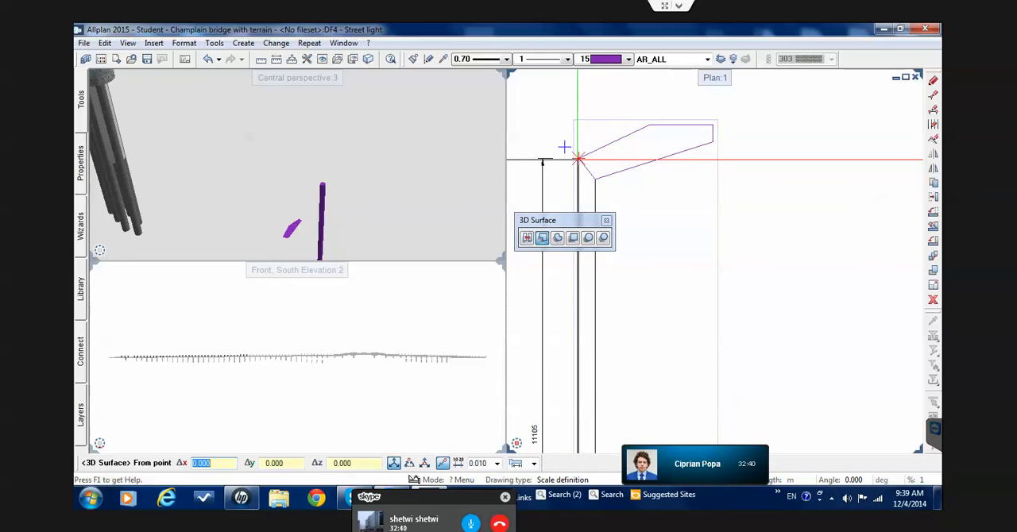
key(Escape)
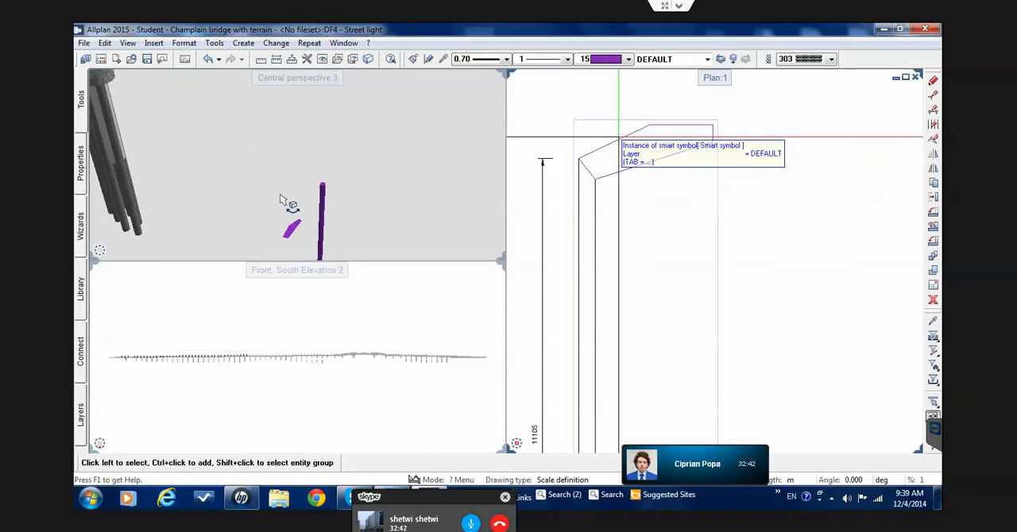
Delete the street light's associative view from around the traced arm surface
click(652, 210)
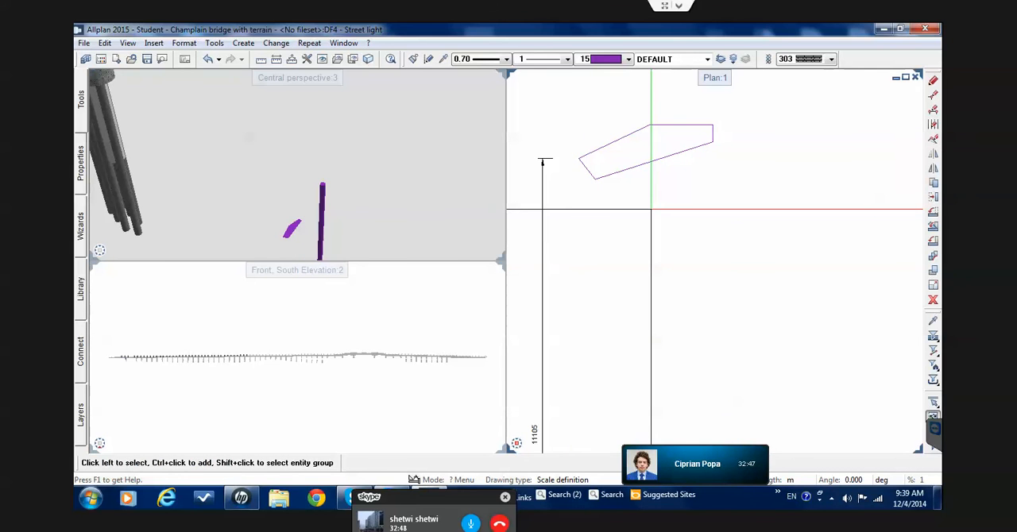
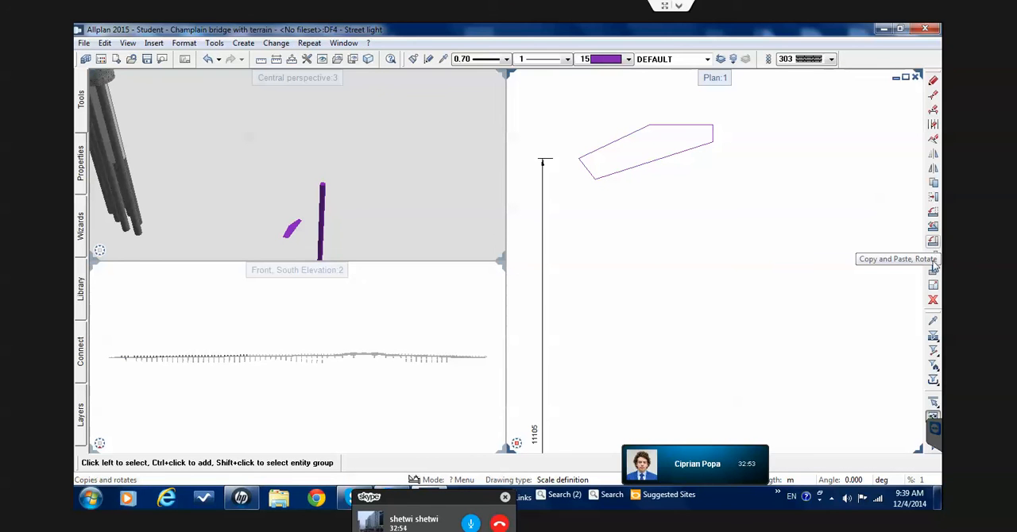
Rotate the arm surface 90° freely in 3D about a horizontal axis through its lowest corner in the plan view
click(932, 215)
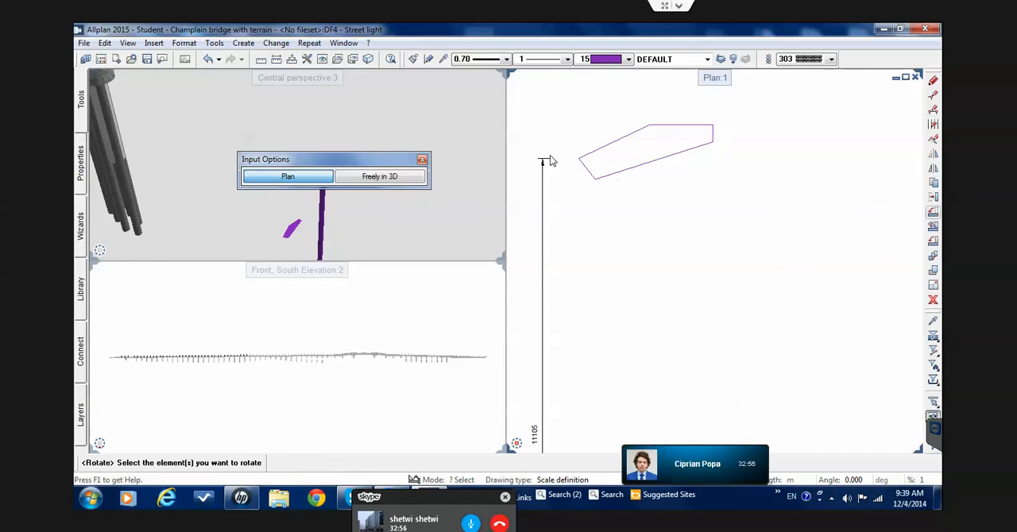
click(367, 183)
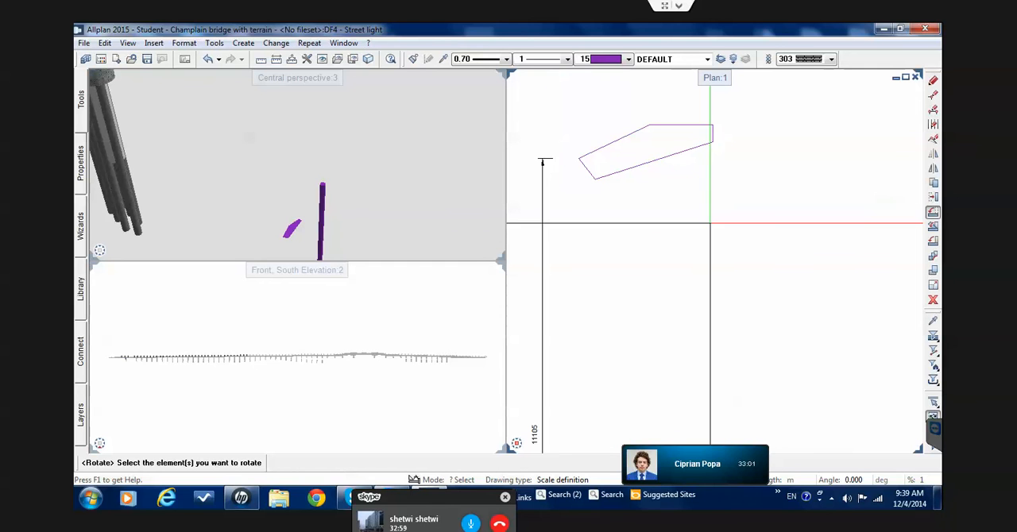
drag(753, 232, 594, 116)
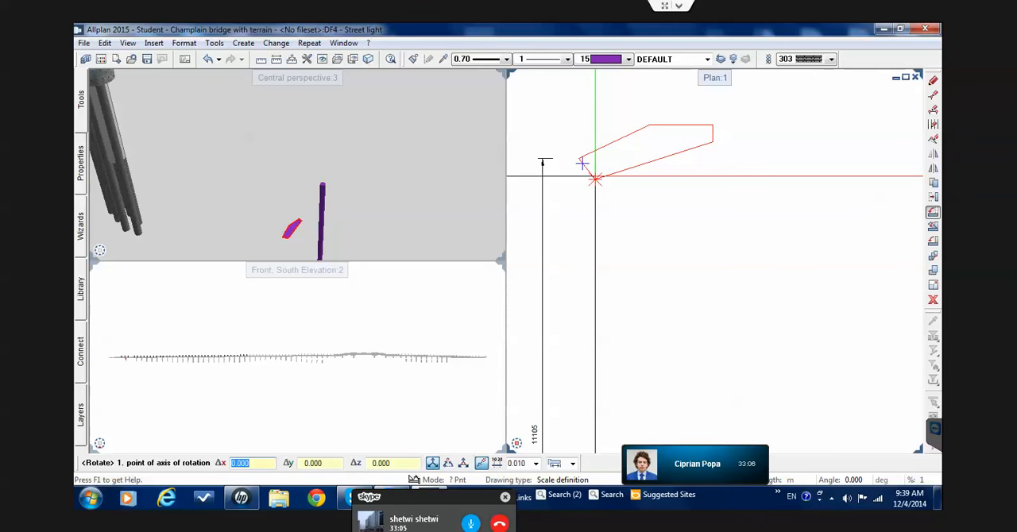
click(596, 179)
click(666, 179)
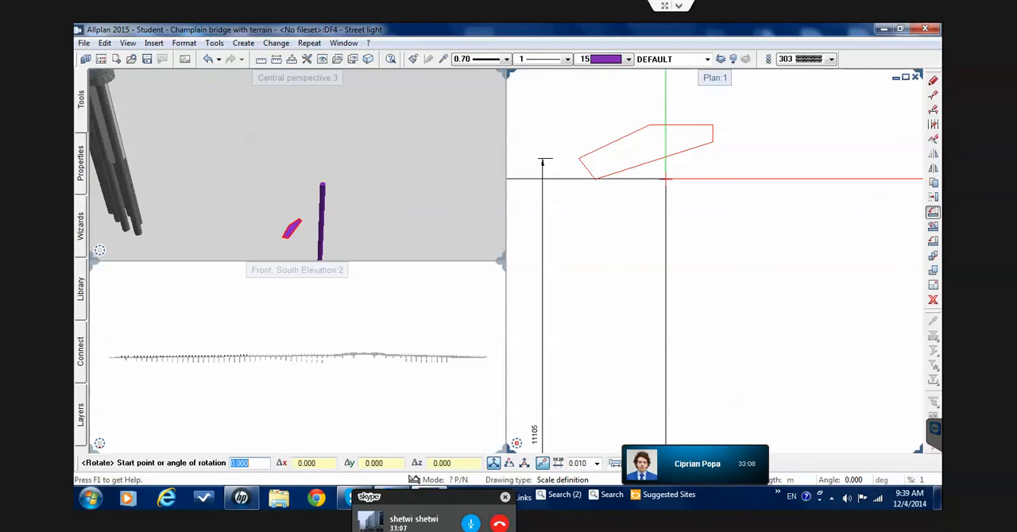
text(90)
key(Return)
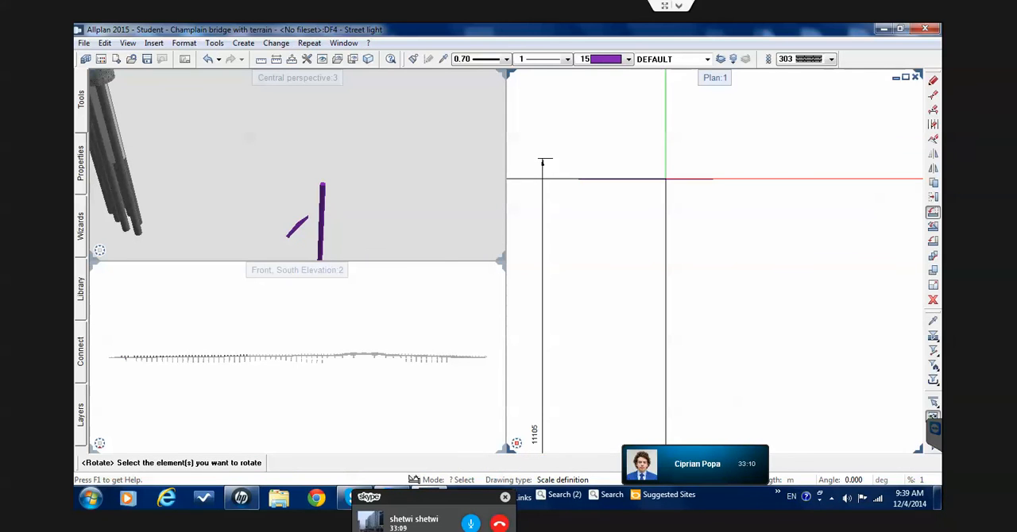
Switch the plan viewport to the Front Left, Southwest Isometric View and frame the pole with the upright arm surface
click(666, 179)
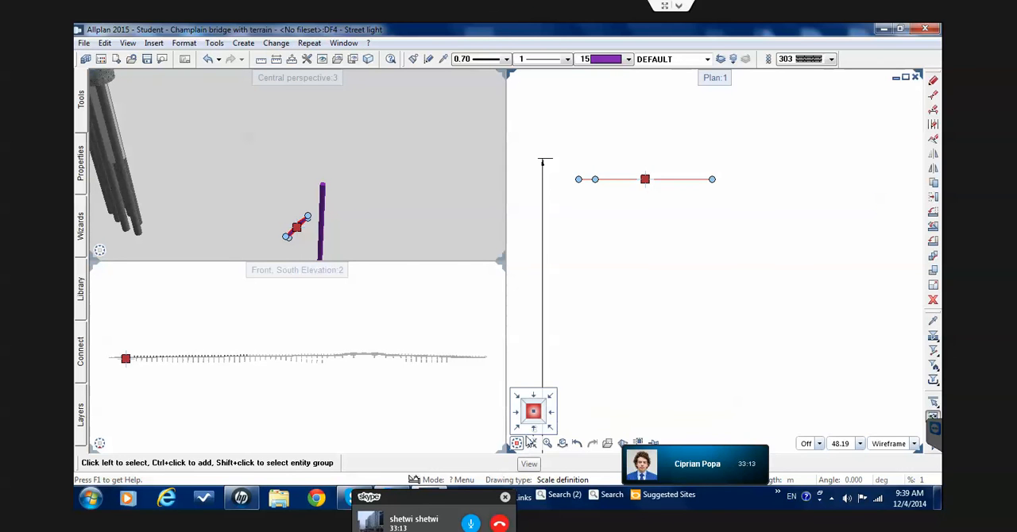
click(521, 432)
scroll(546, 364, up, 6)
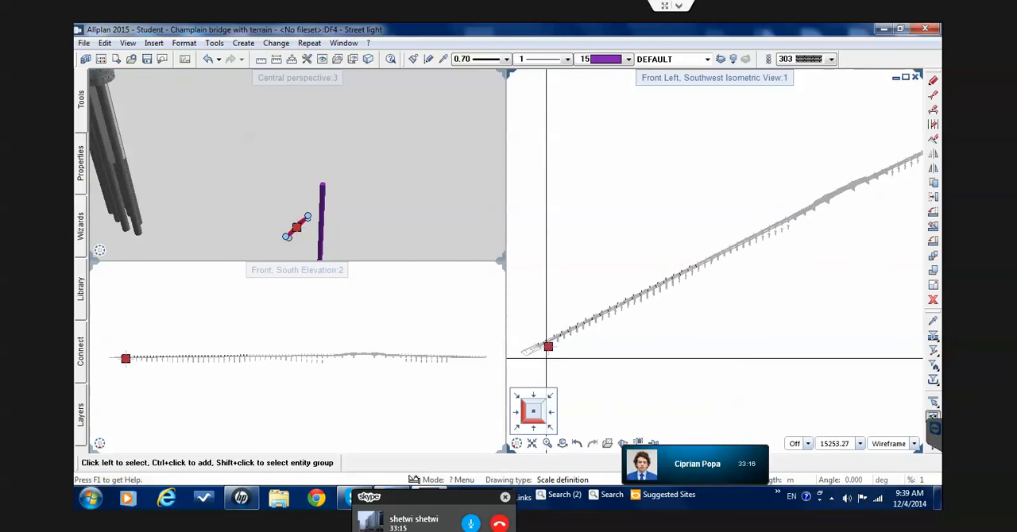
scroll(606, 215, up, 5)
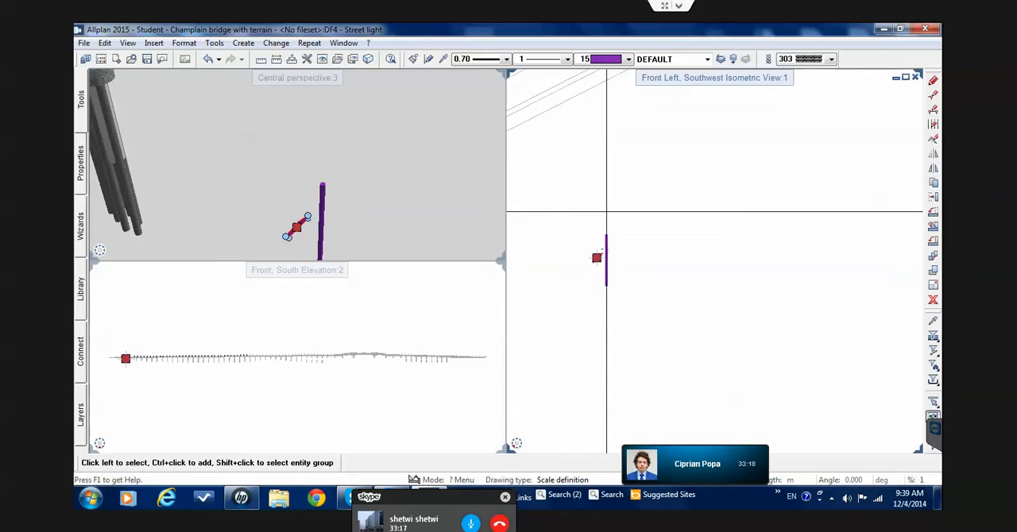
key(Escape)
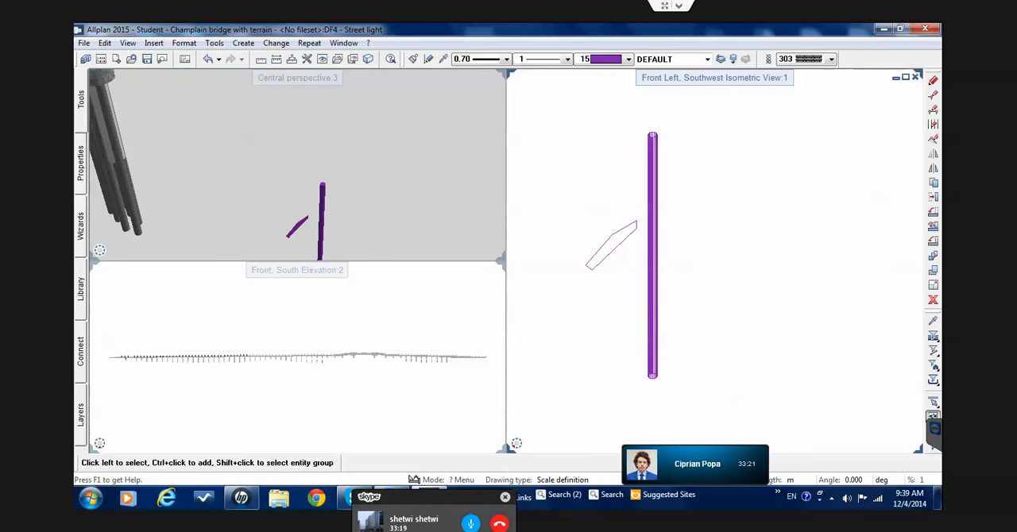
Measure the length from the arm surface's lower corner to a point on the pole's top rim
click(593, 274)
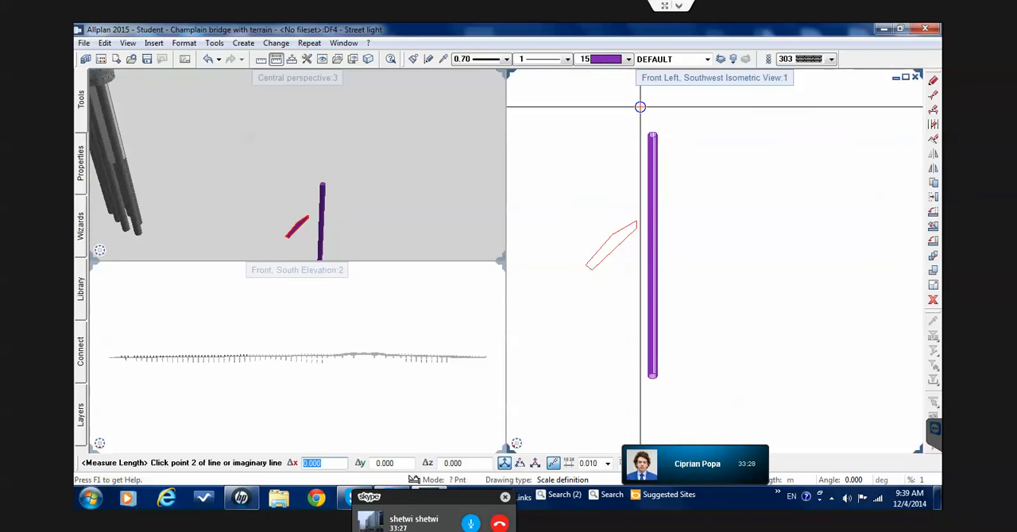
scroll(640, 198, up, 3)
scroll(696, 186, up, 2)
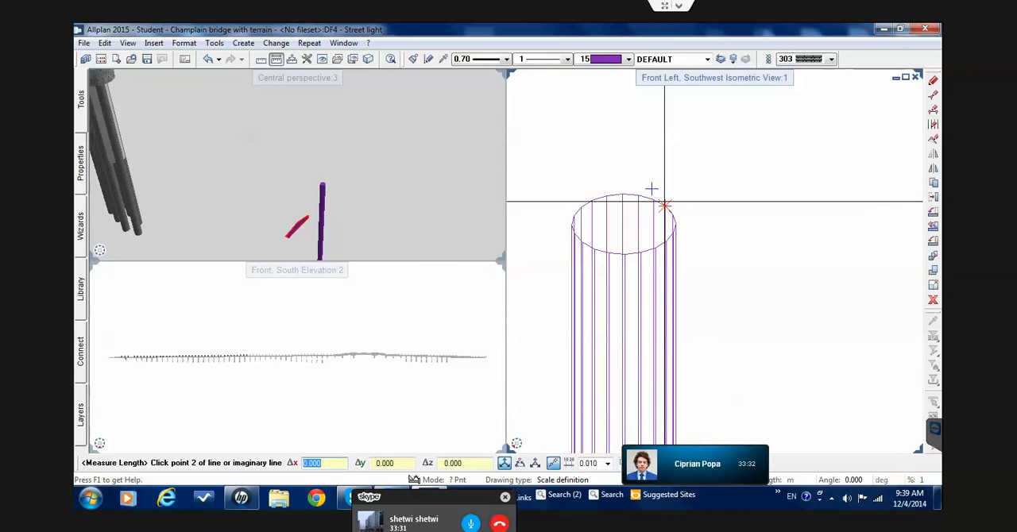
click(666, 204)
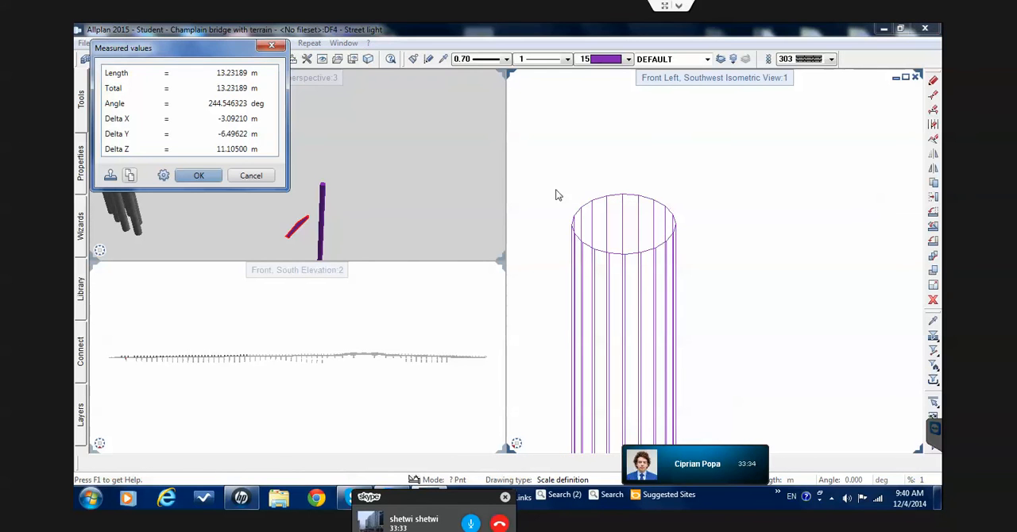
key(Escape)
Move the arm surface by its lower corner onto a back point of the pole's top rim
scroll(620, 194, down, 3)
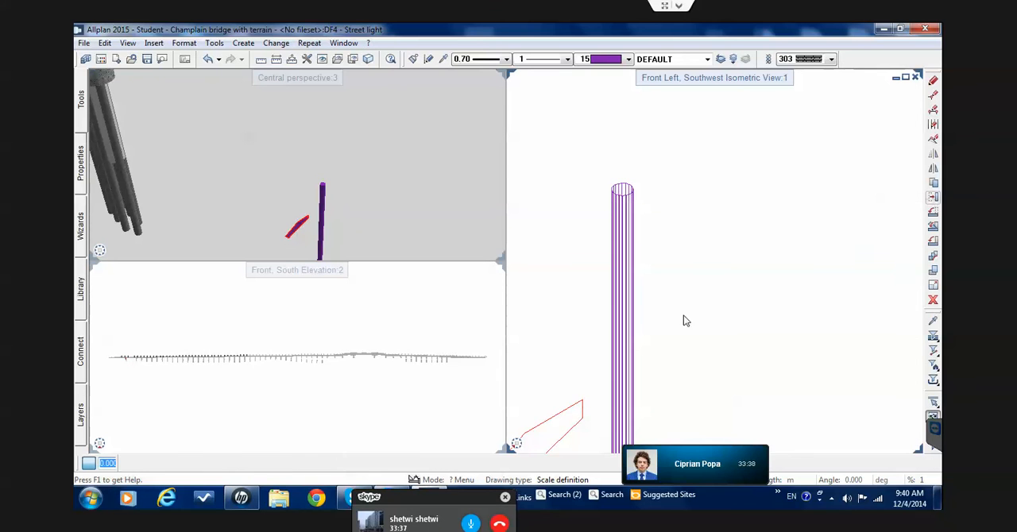
scroll(642, 311, down, 3)
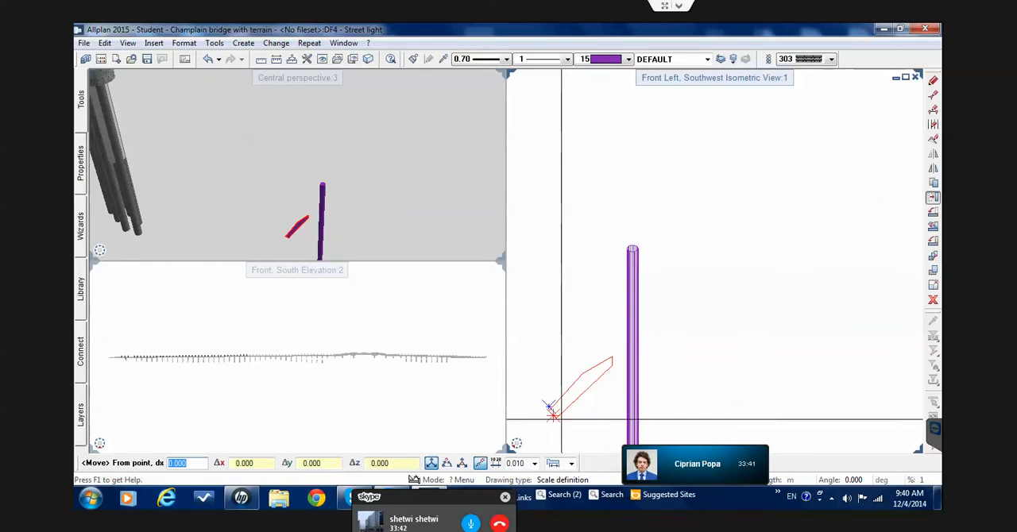
click(557, 418)
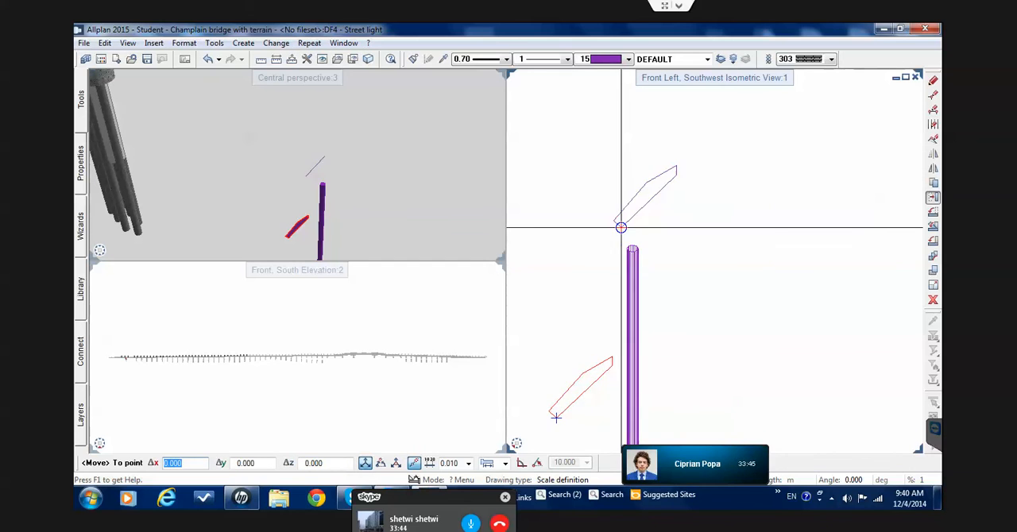
scroll(633, 233, up, 5)
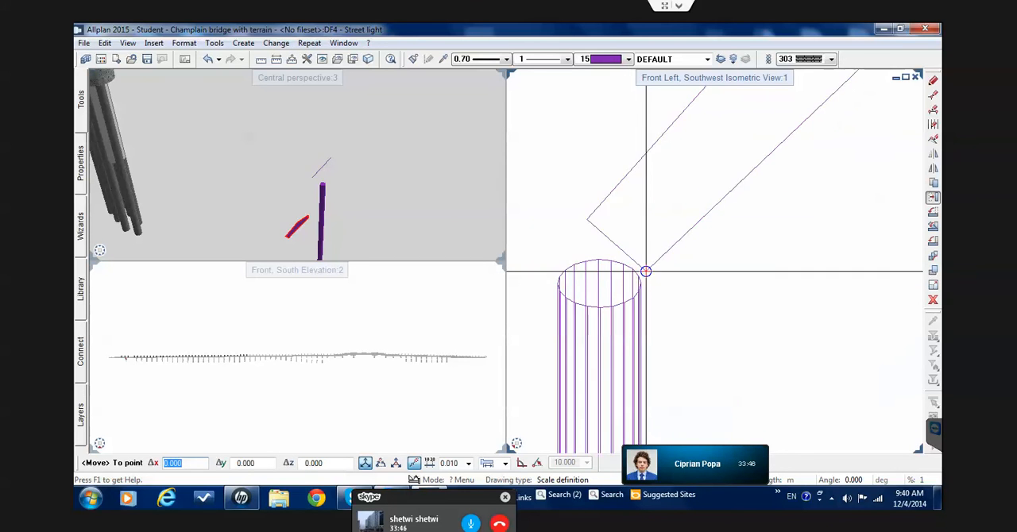
click(624, 262)
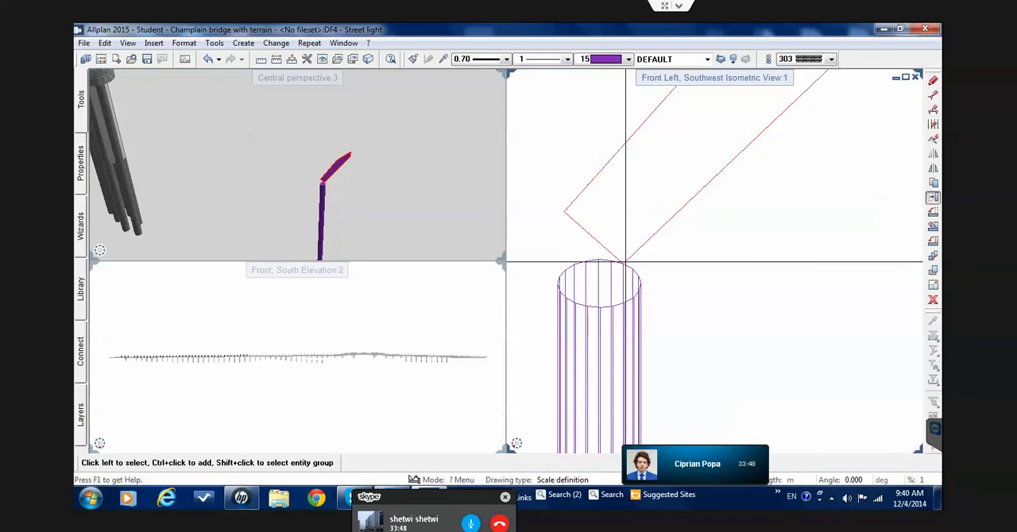
scroll(624, 259, up, 2)
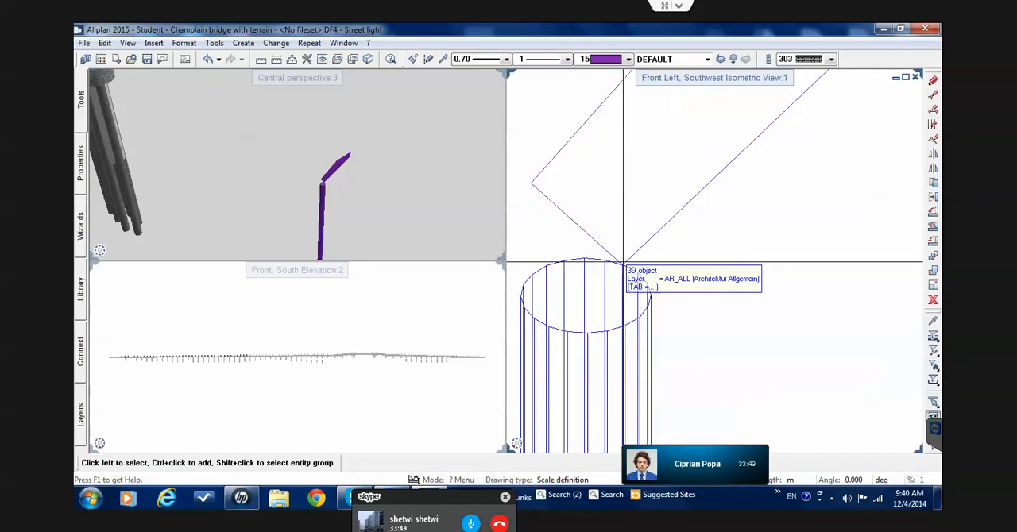
Extrude the arm surface to a rim point on one side of the pole, and extrude the arm's opposite face toward the other side
click(82, 101)
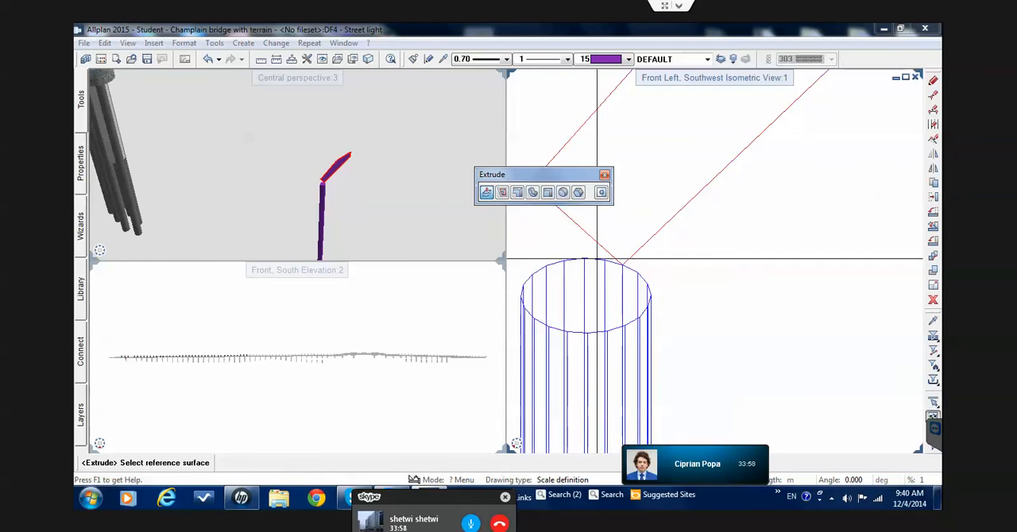
click(625, 300)
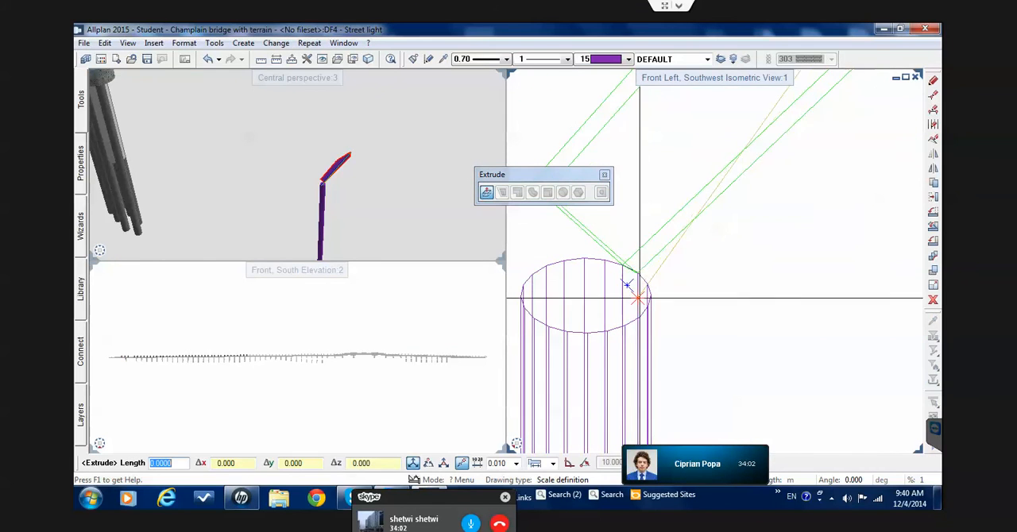
click(546, 266)
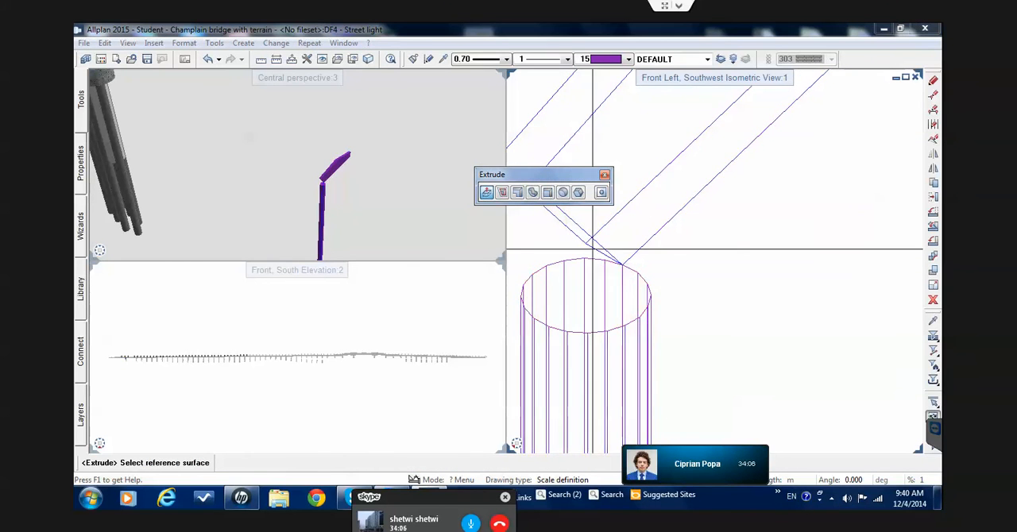
click(611, 240)
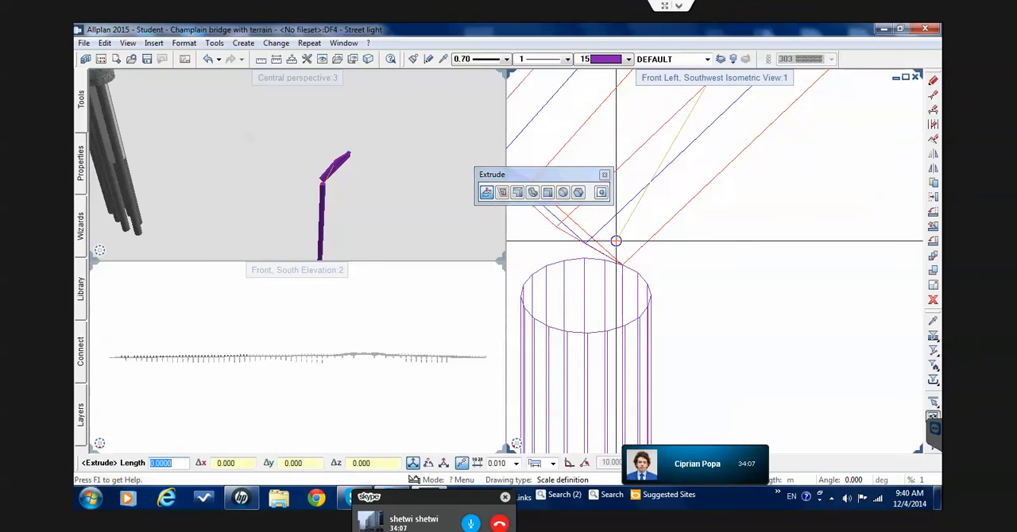
click(638, 317)
key(Escape)
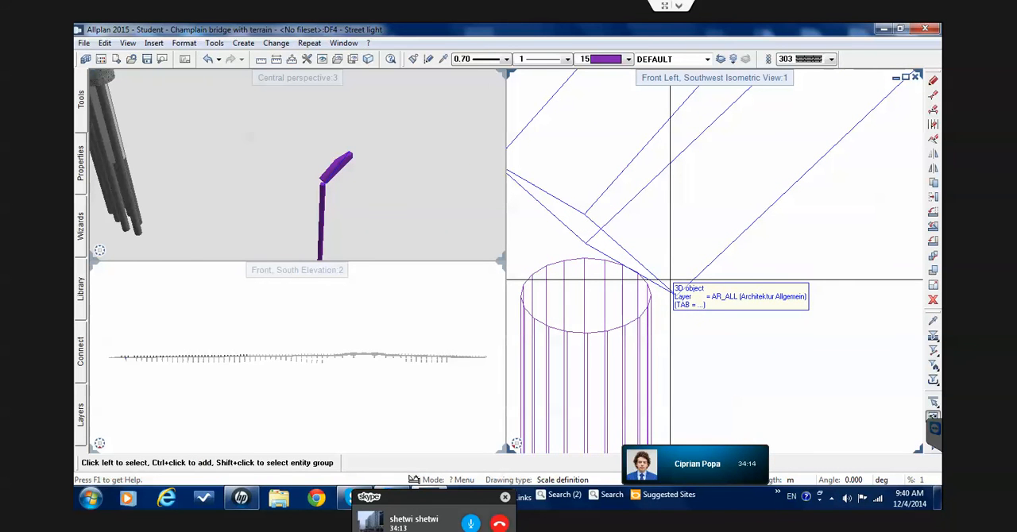
Move the arm solid down in the Front, South Elevation so its outer corner meets the pole's top outer edge
click(670, 279)
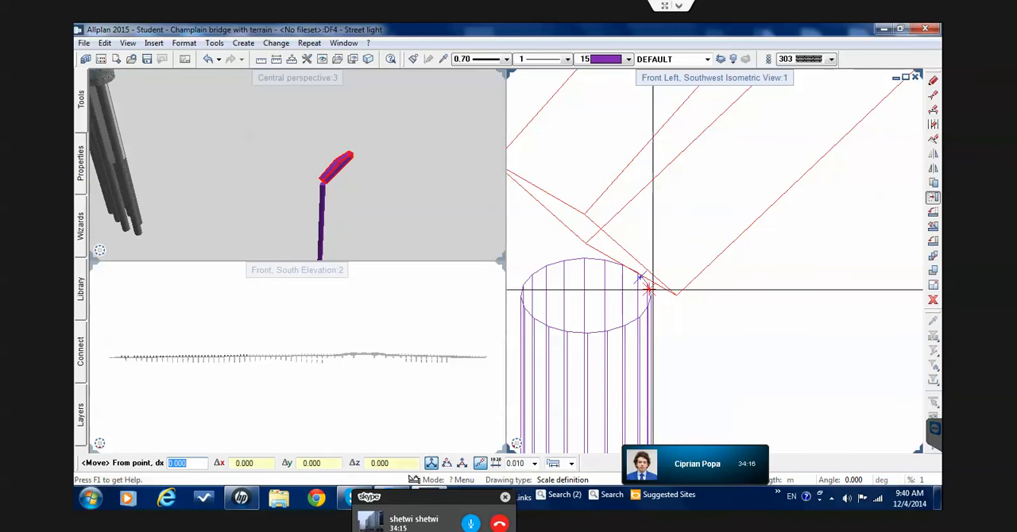
mouse_move(514, 450)
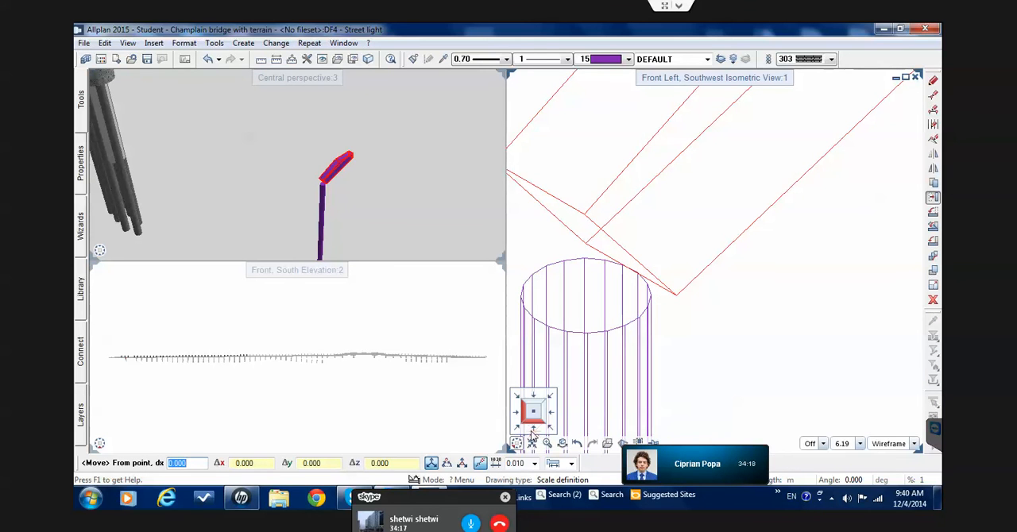
click(534, 434)
scroll(536, 291, up, 6)
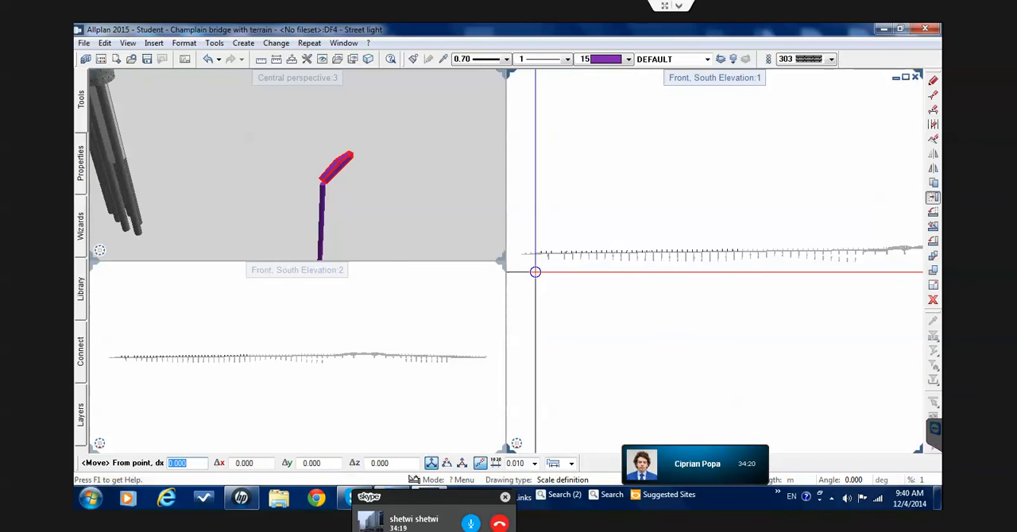
scroll(547, 258, up, 6)
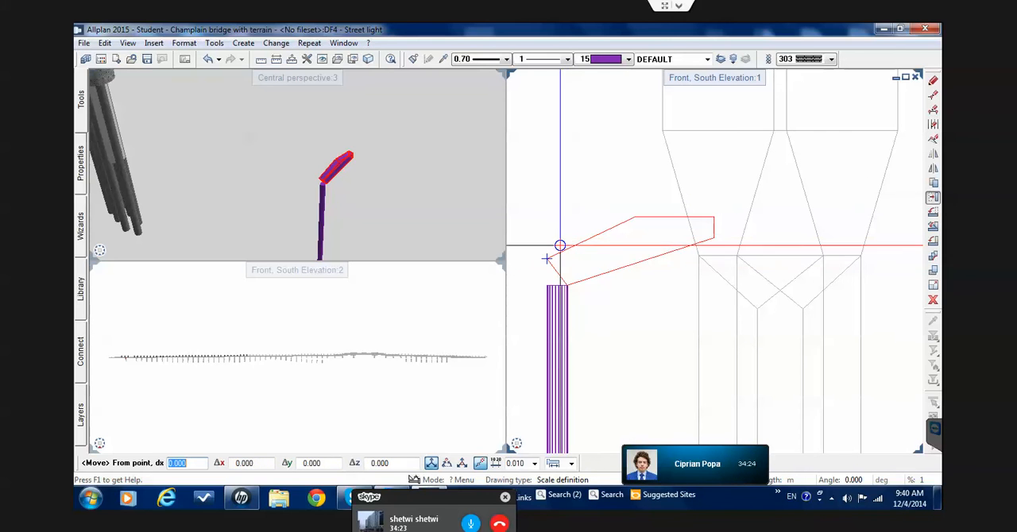
click(538, 250)
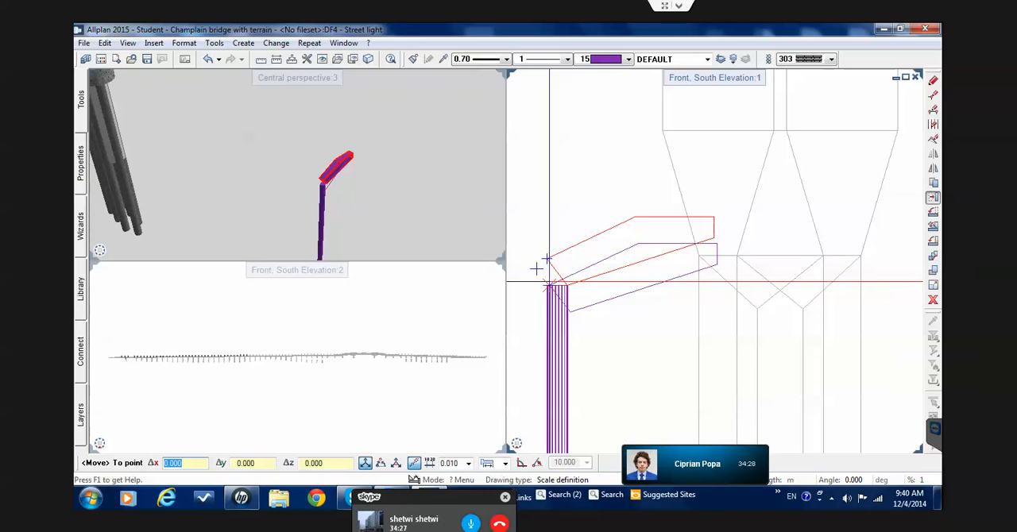
scroll(537, 268, up, 5)
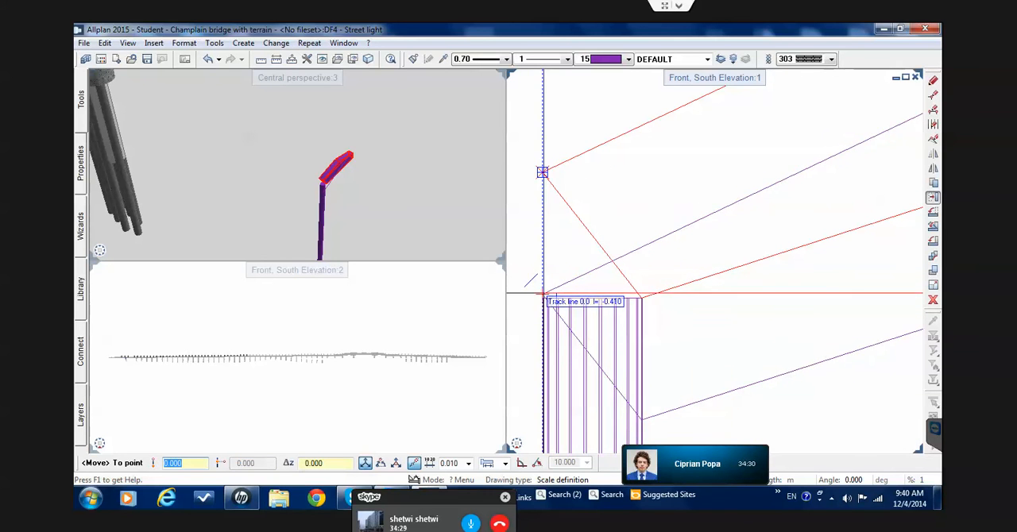
click(545, 295)
key(Escape)
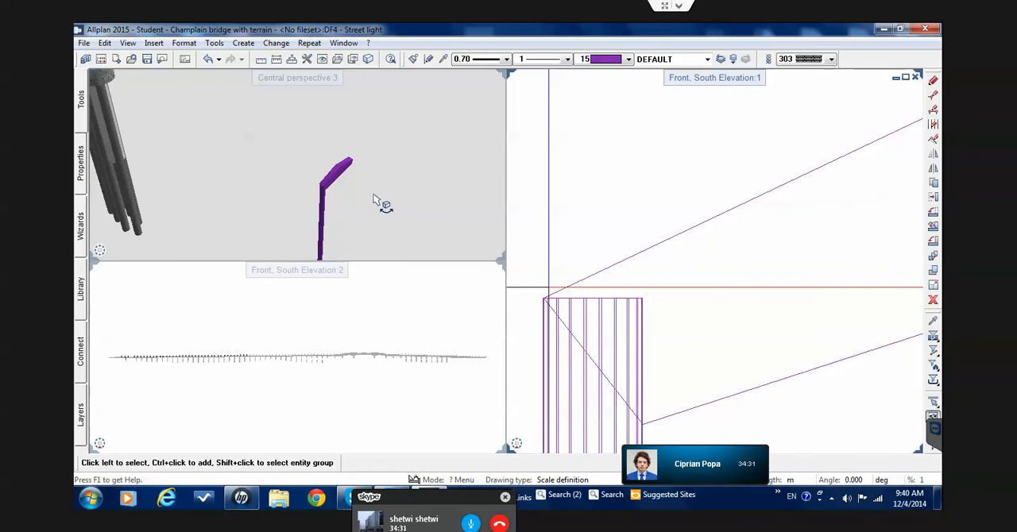
Merge the pole cylinder and the arm solid into one body with Union, taking the pole as the first solid
scroll(679, 253, down, 3)
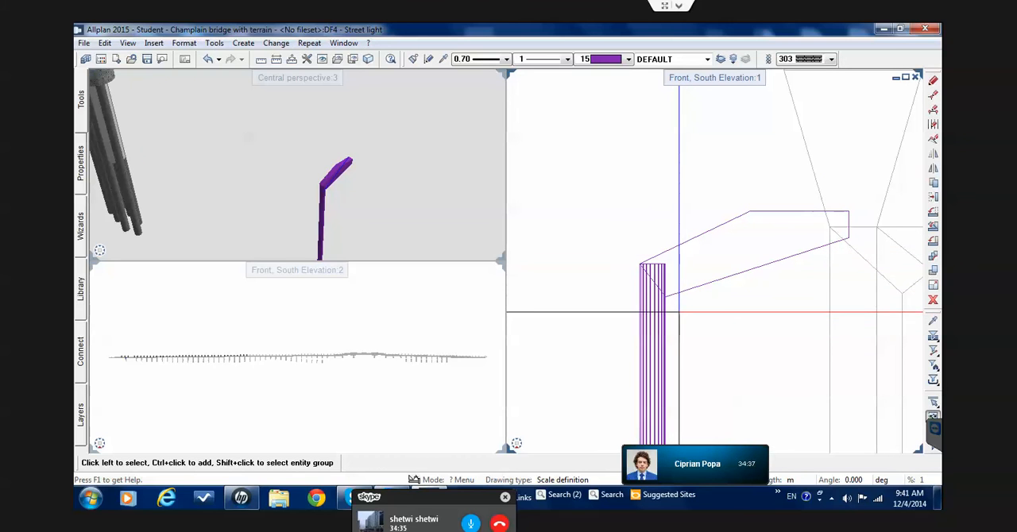
mouse_move(82, 110)
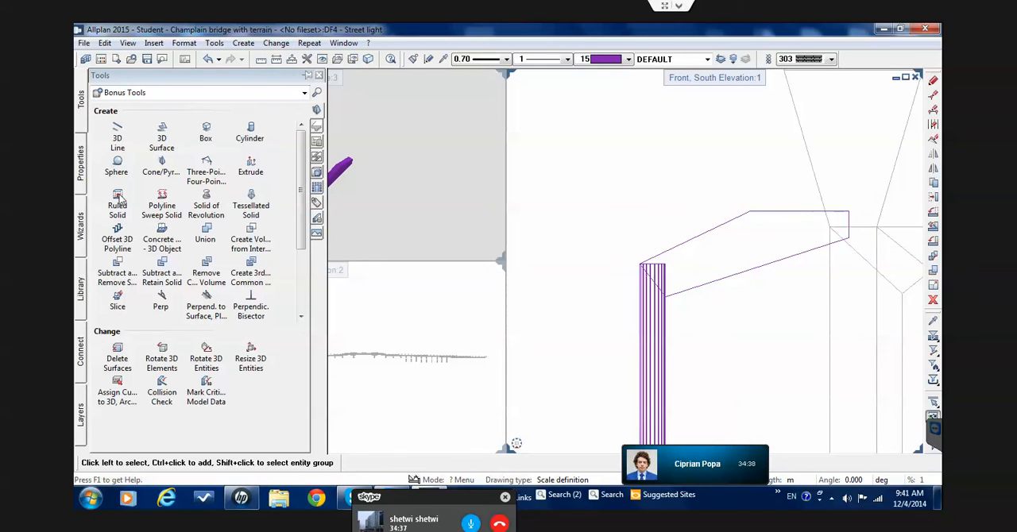
click(212, 235)
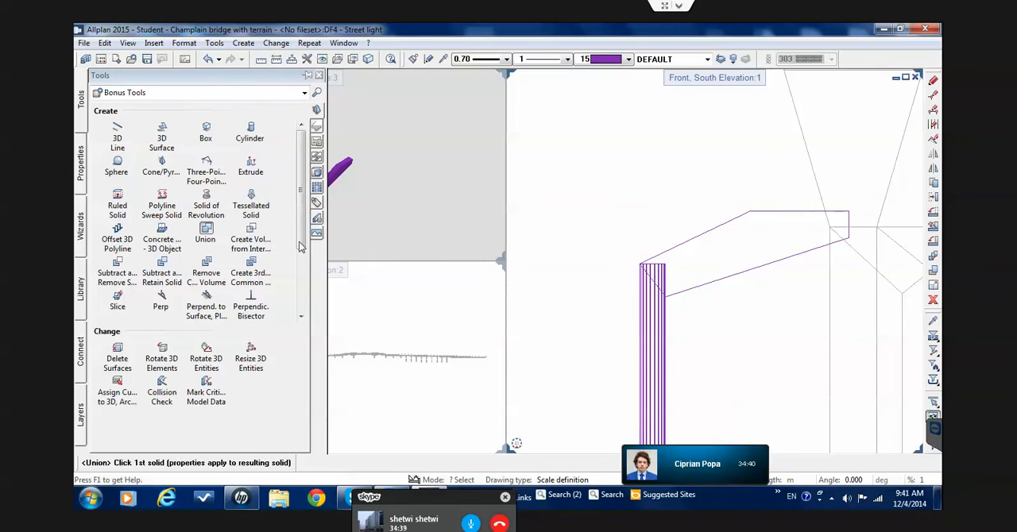
click(653, 368)
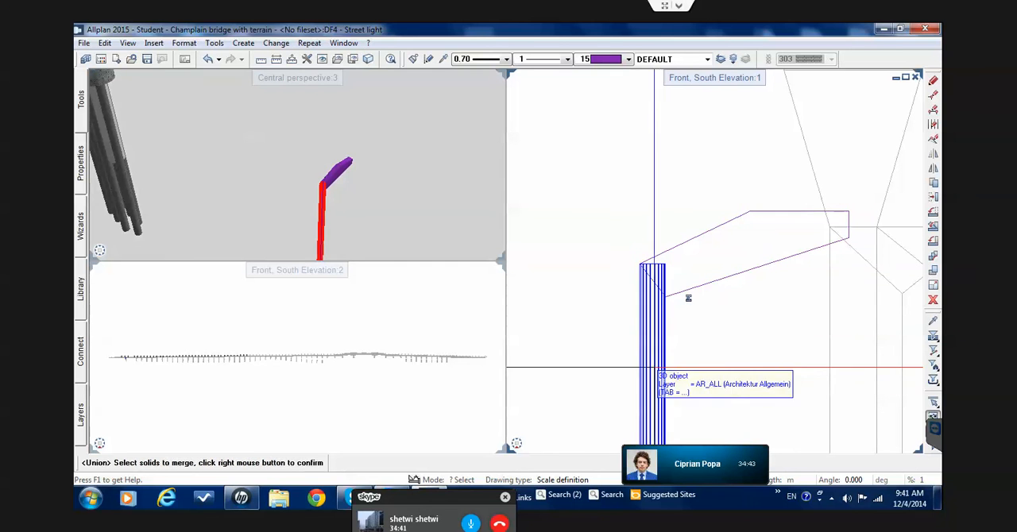
click(688, 296)
right_click(708, 293)
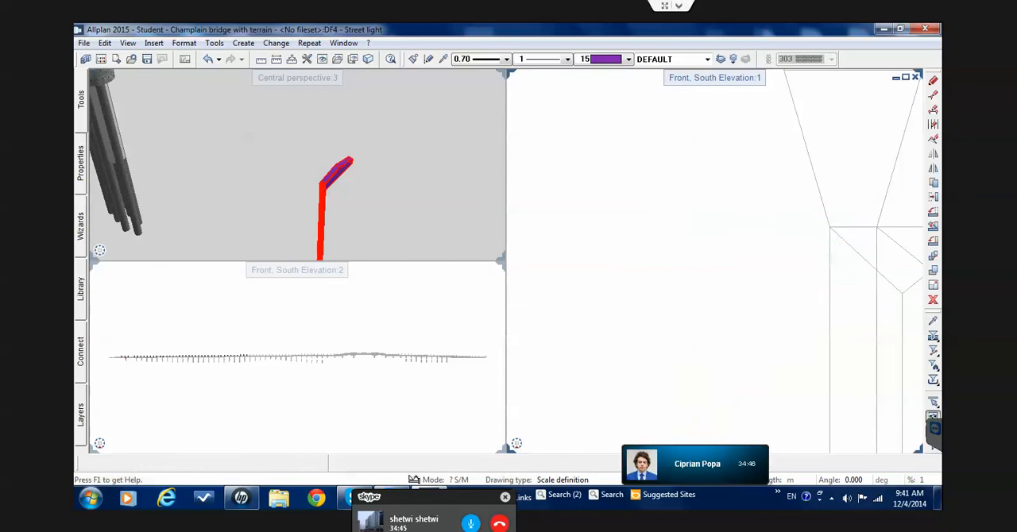
Finish the Union and select the merged street light to check that pole and arm form one body
key(Escape)
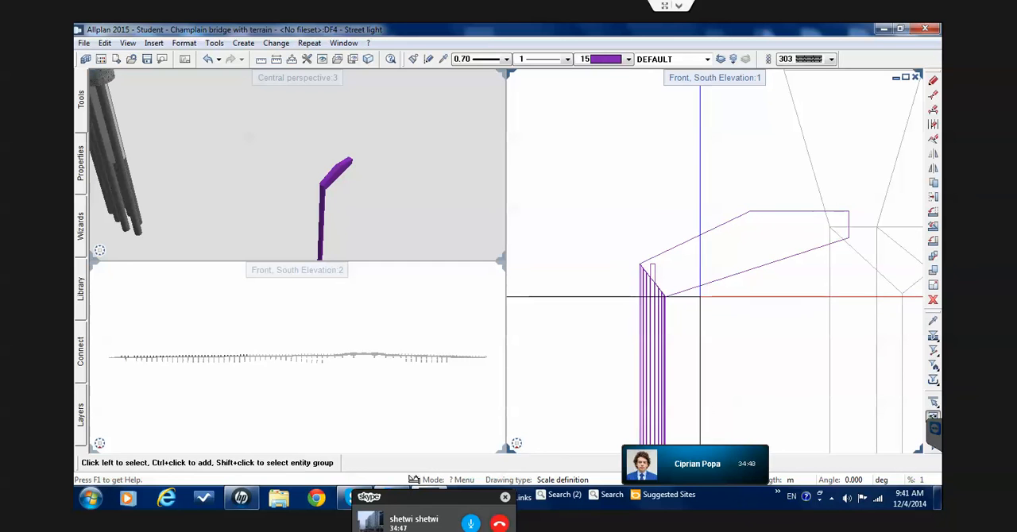
scroll(660, 270, up, 3)
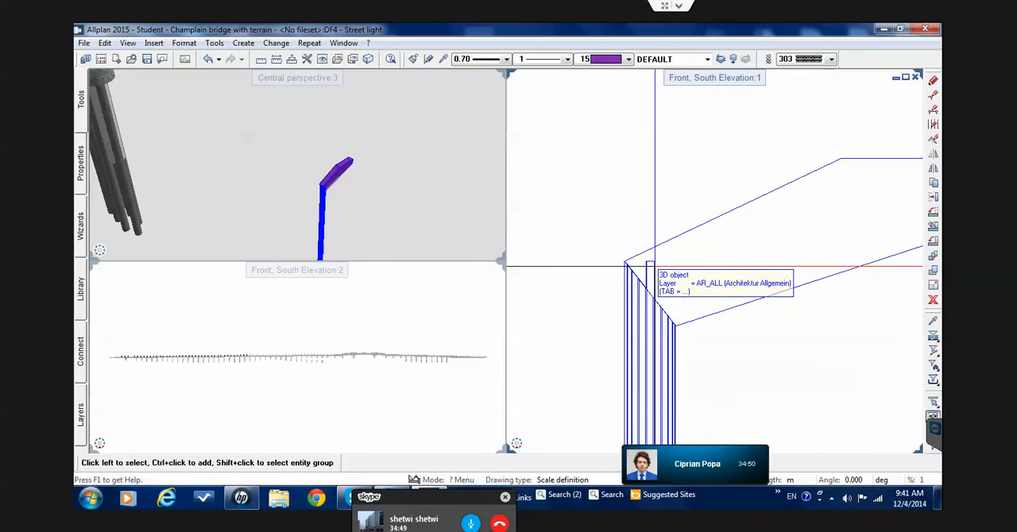
scroll(661, 270, down, 2)
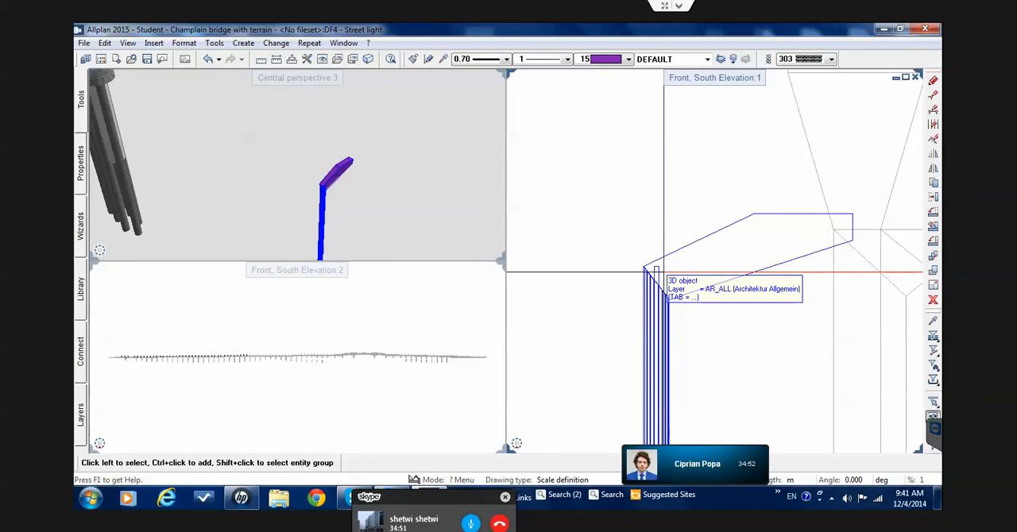
click(693, 270)
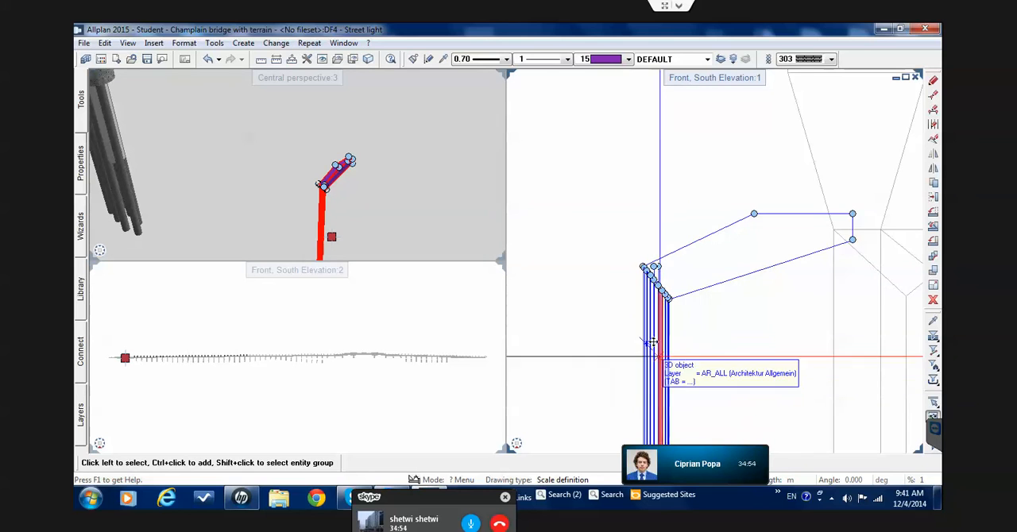
scroll(651, 346, down, 2)
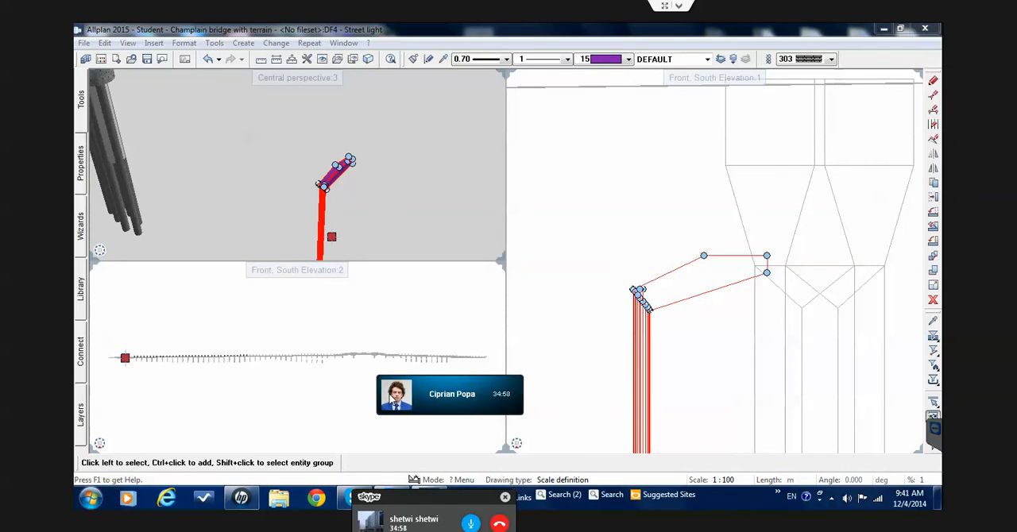
Orbit the street light in a parallel projection to examine the arm and its joint with the pole from several angles
mouse_move(401, 402)
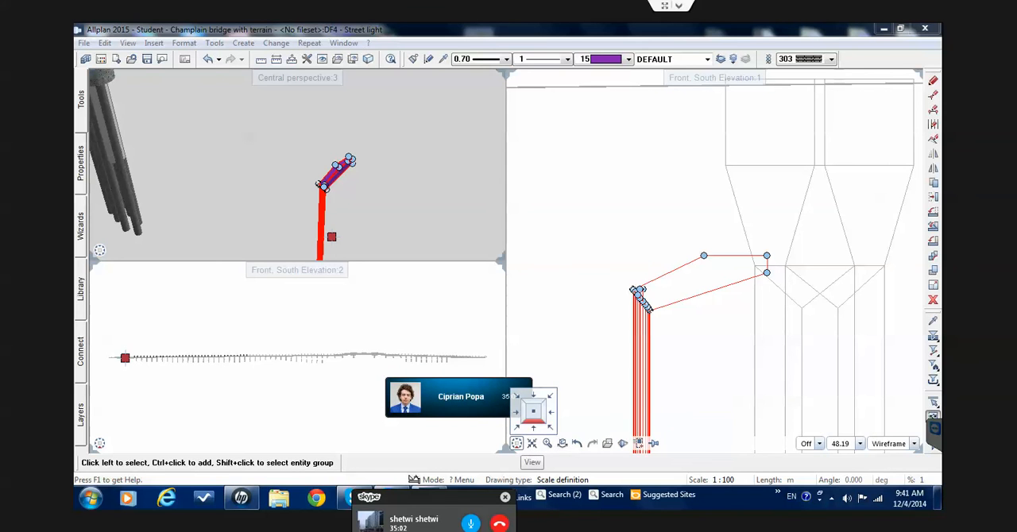
drag(609, 183, 715, 281)
middle_drag(680, 239, 649, 202)
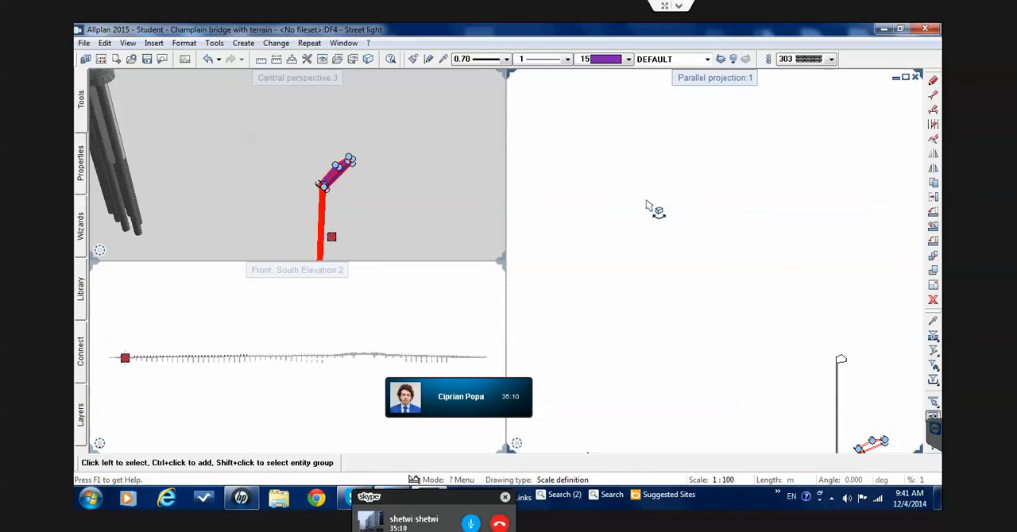
scroll(647, 201, down, 2)
scroll(808, 370, up, 6)
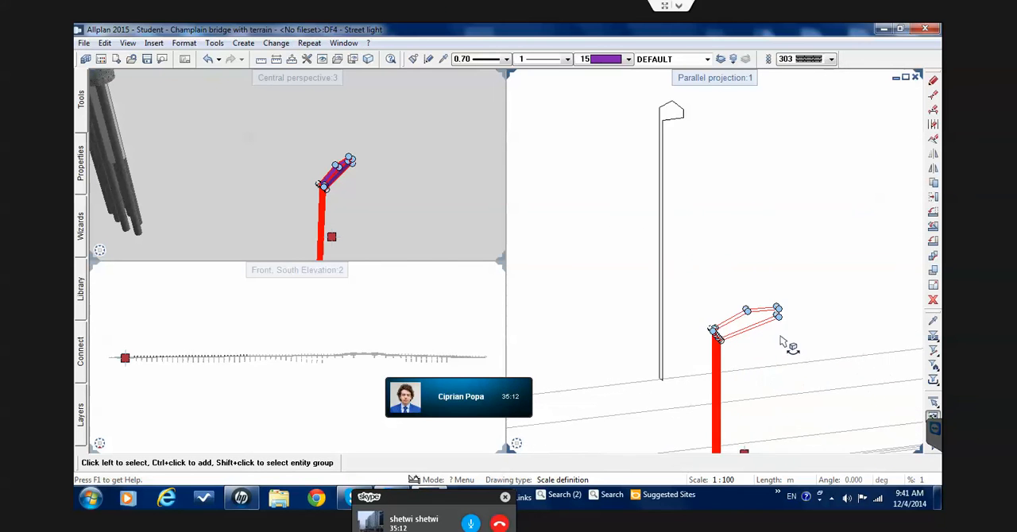
drag(743, 327, 842, 320)
middle_drag(769, 306, 738, 297)
scroll(735, 300, down, 1)
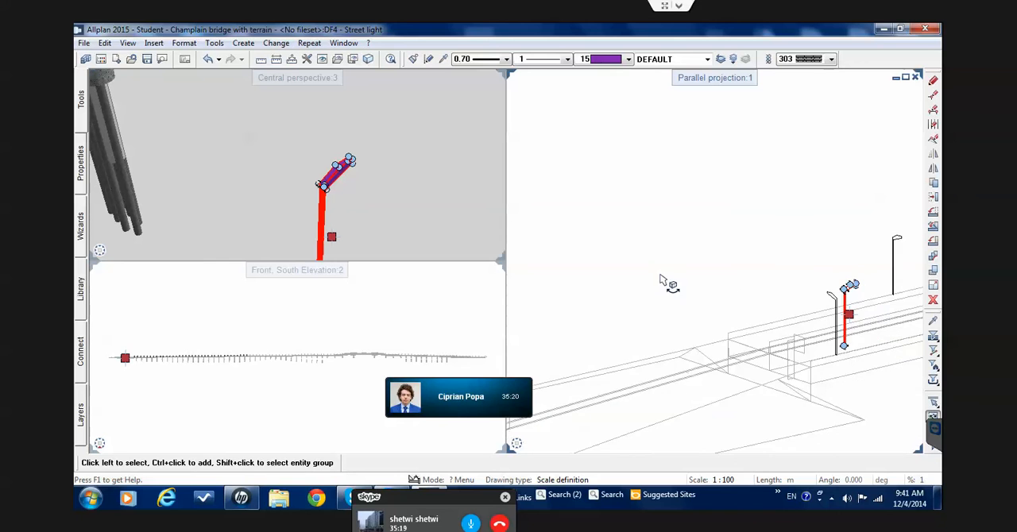
drag(724, 281, 703, 252)
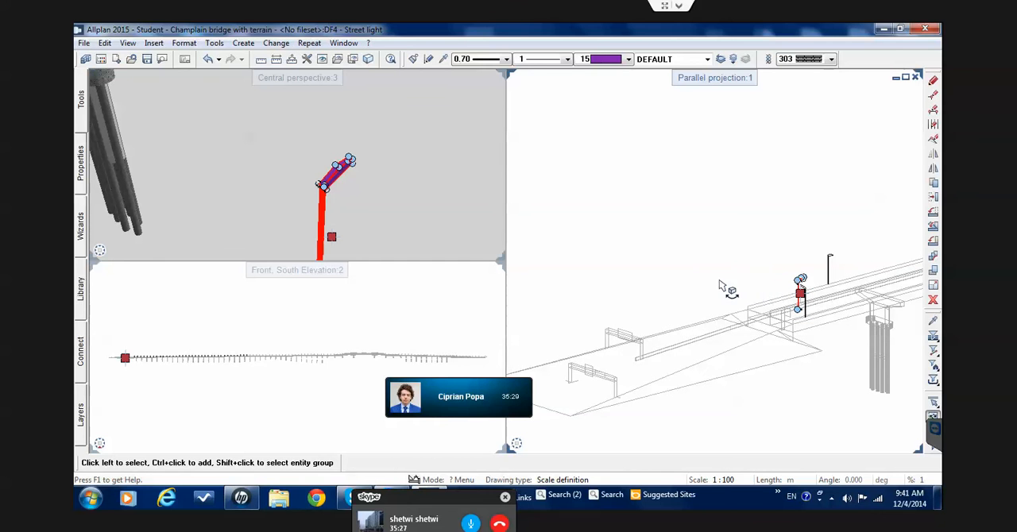
drag(742, 300, 568, 147)
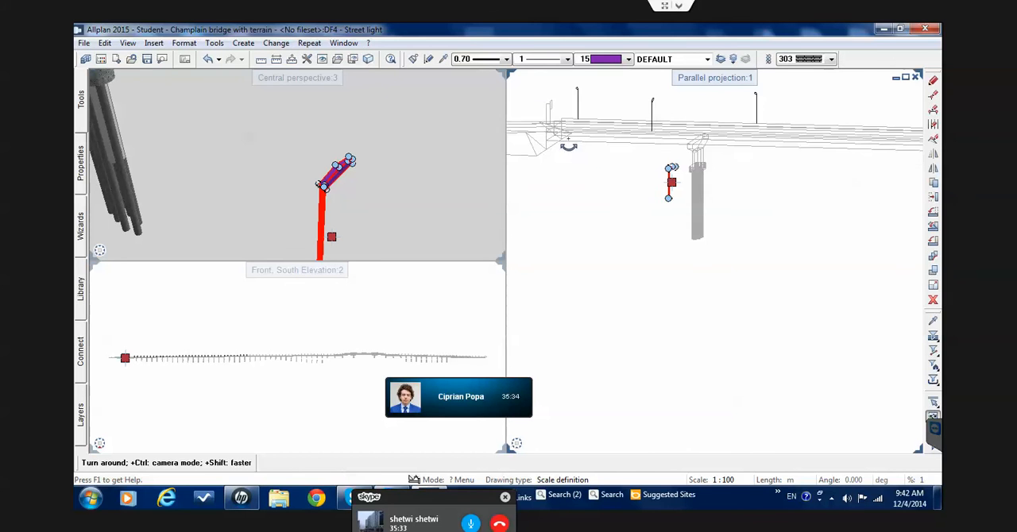
drag(668, 167, 810, 237)
scroll(782, 231, down, 7)
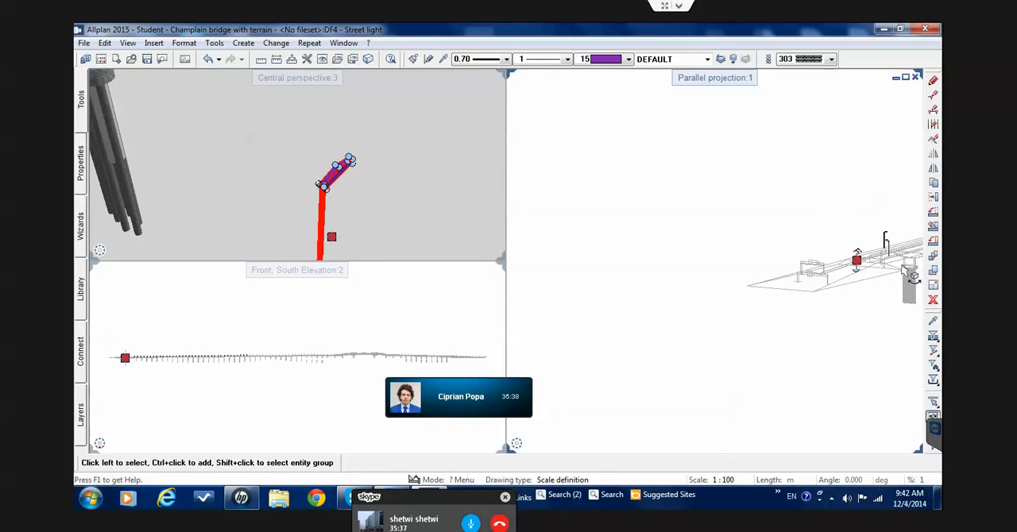
scroll(908, 261, up, 1)
scroll(787, 230, up, 6)
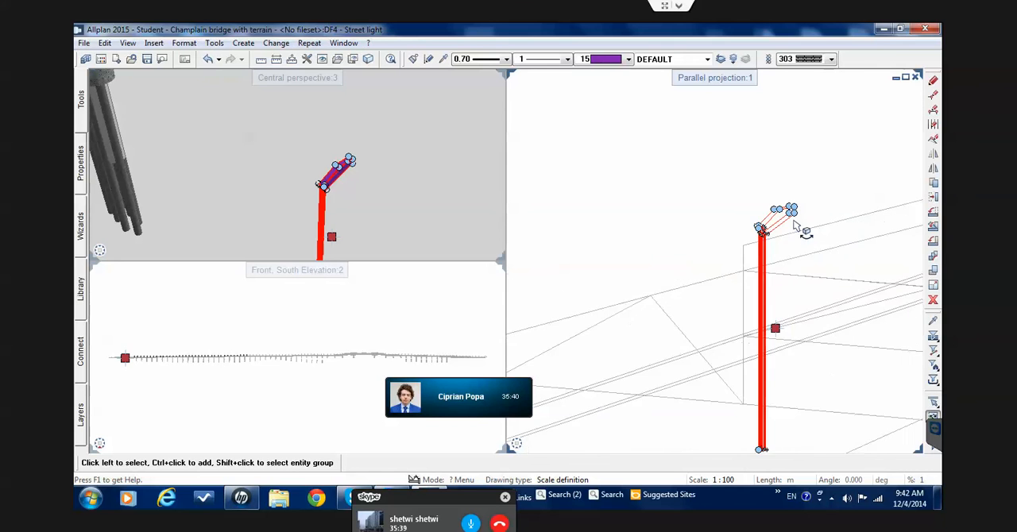
scroll(779, 225, up, 4)
key(Escape)
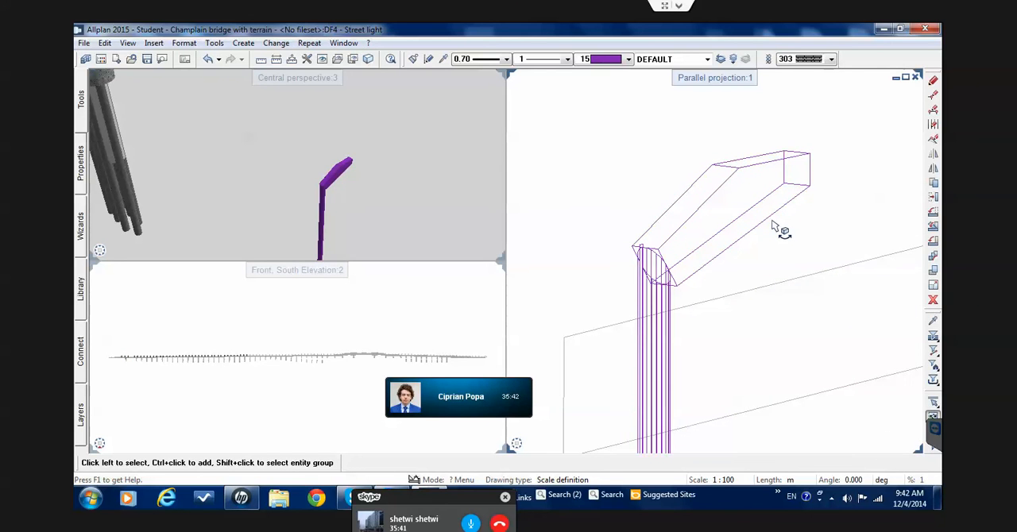
scroll(770, 228, up, 1)
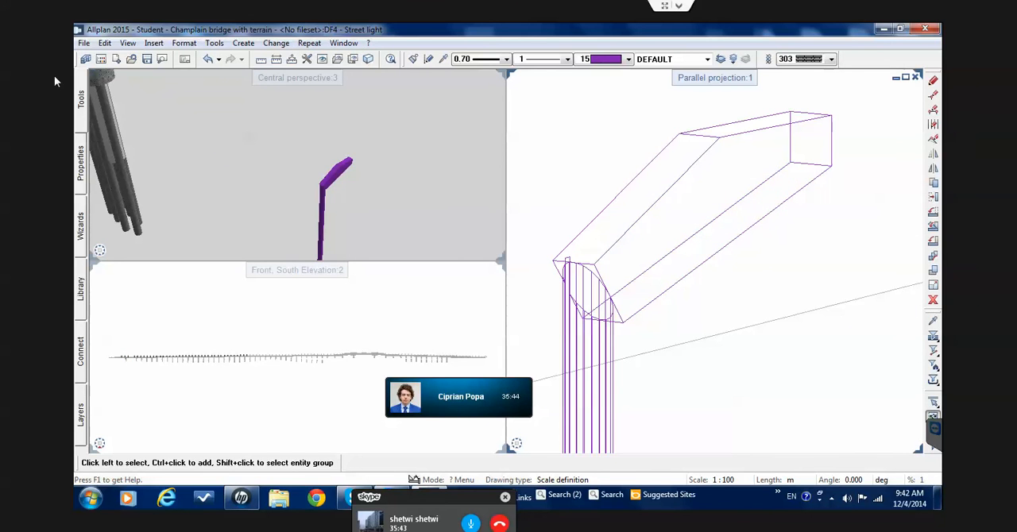
Use Extrude with a rectangular outline to draw a rectangle on the arm's underside, slightly inset from its outer-end and pole-end corners
click(79, 101)
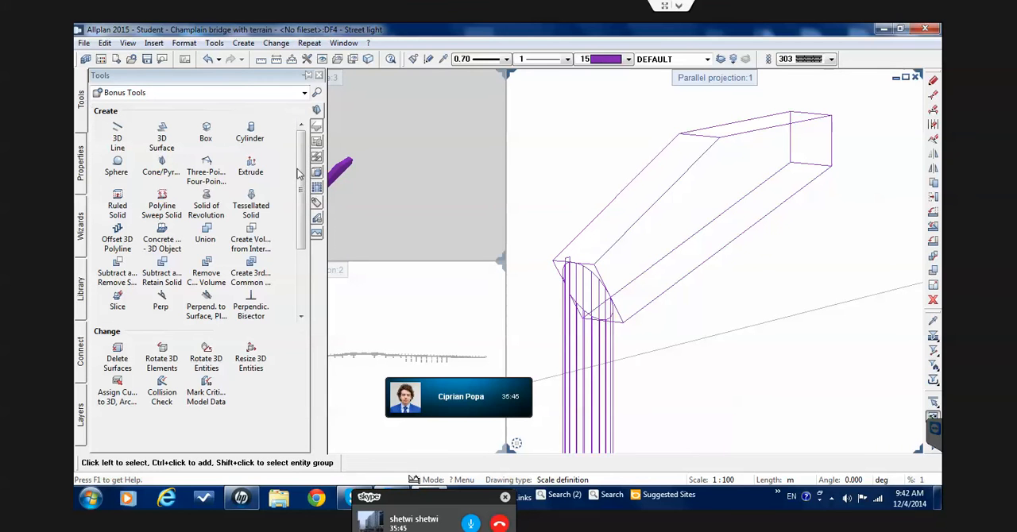
click(251, 164)
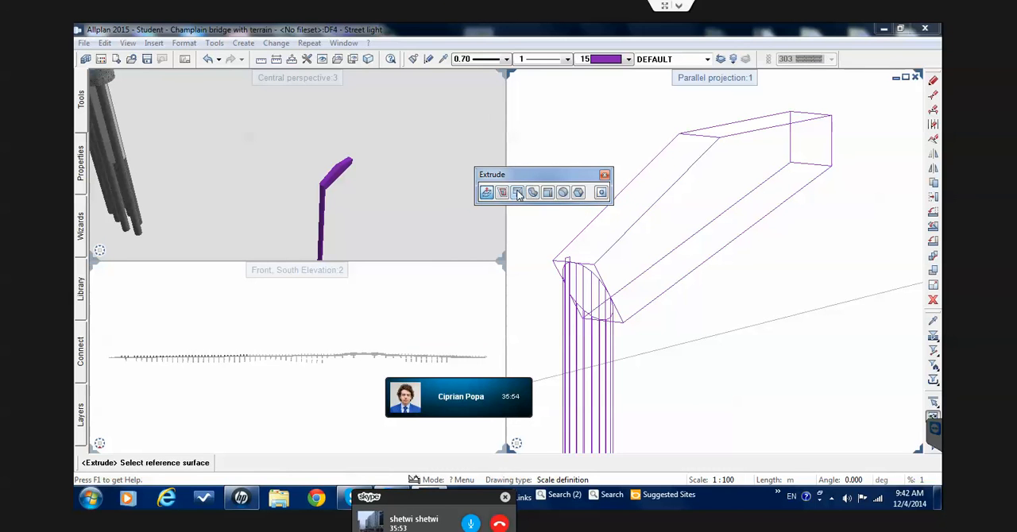
click(517, 193)
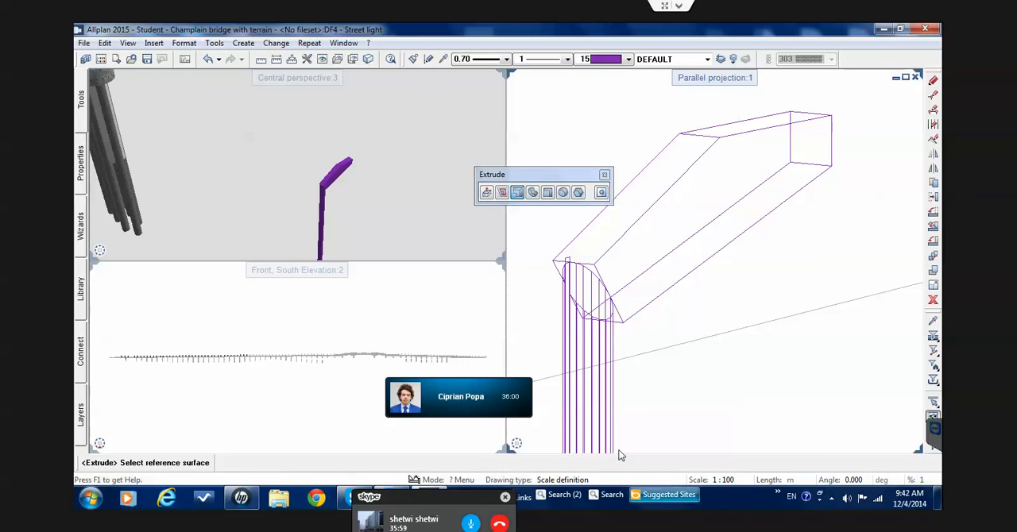
click(564, 444)
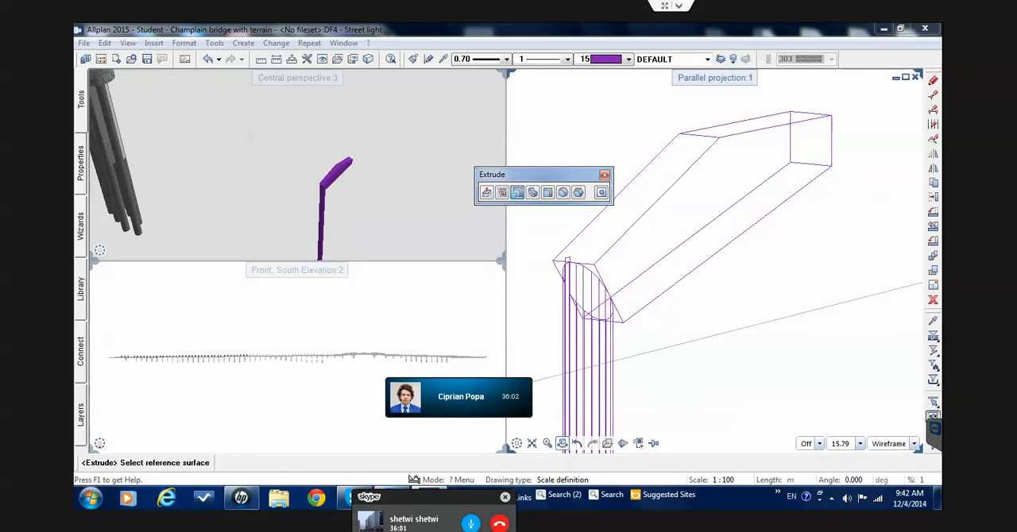
scroll(768, 182, up, 3)
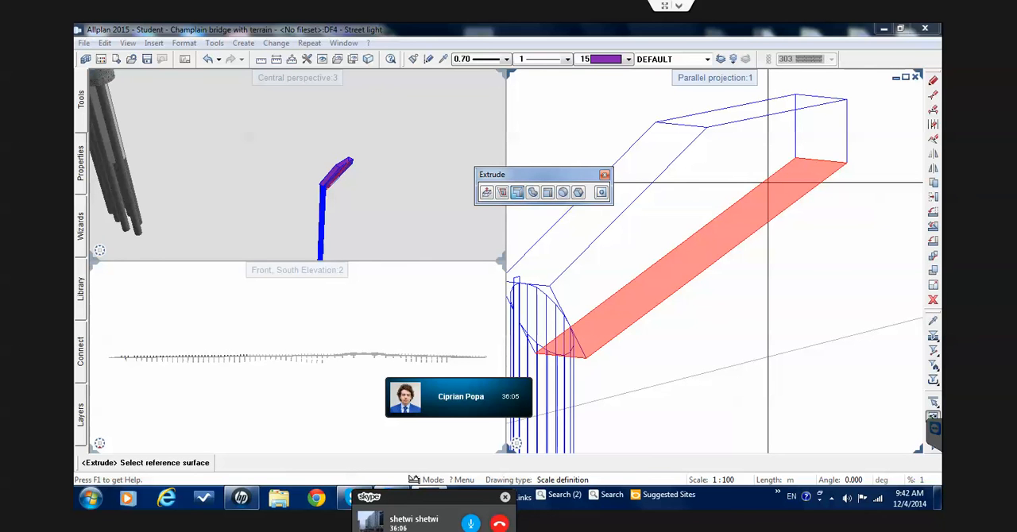
click(547, 198)
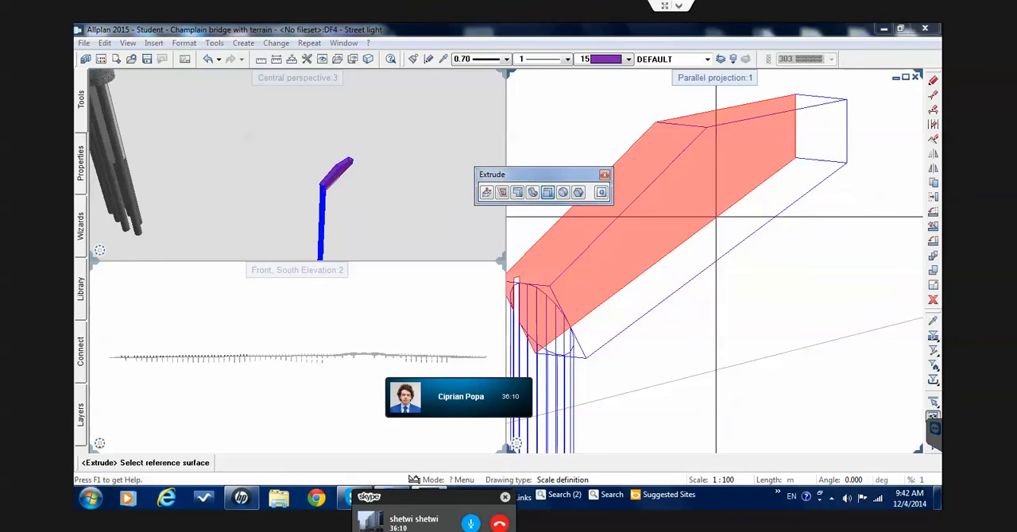
click(741, 223)
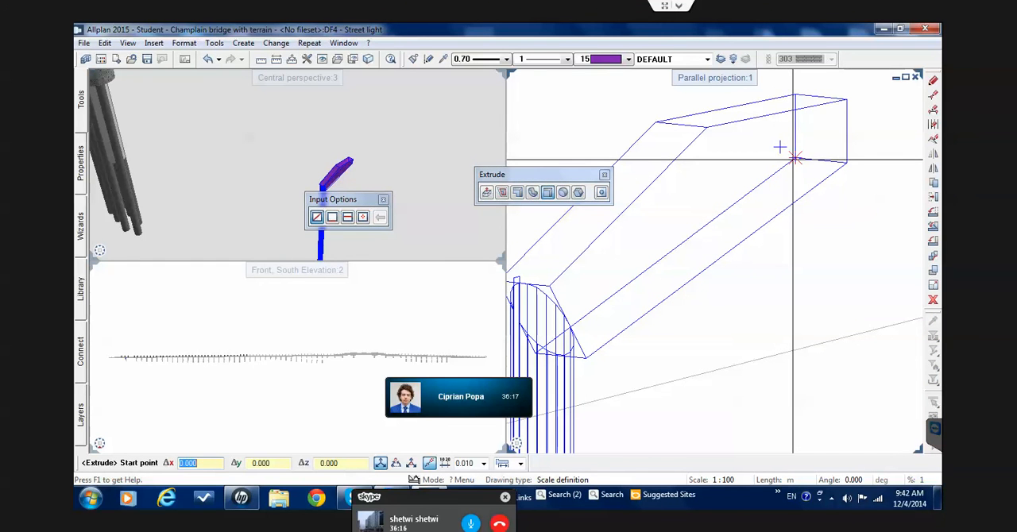
scroll(779, 148, up, 1)
scroll(779, 148, down, 1)
scroll(793, 151, up, 1)
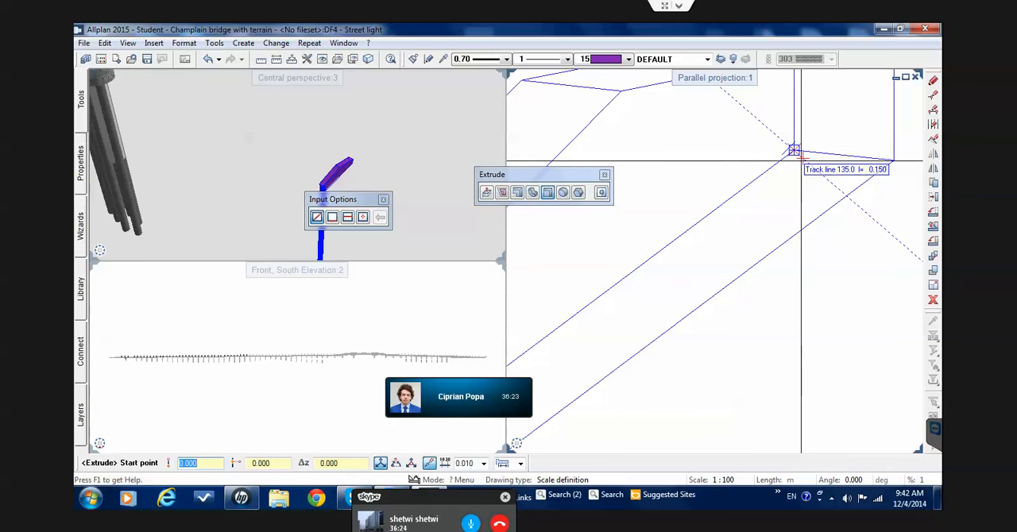
click(801, 160)
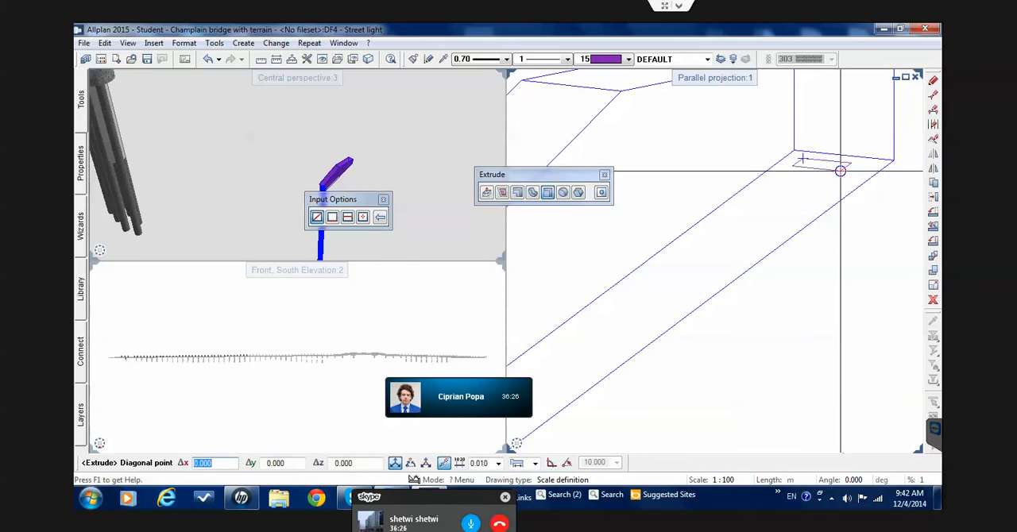
scroll(806, 167, down, 5)
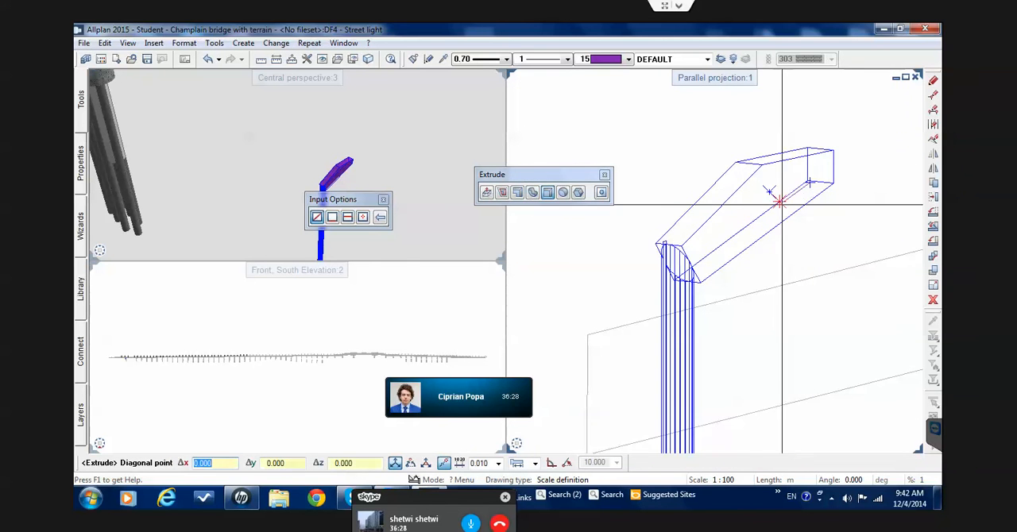
scroll(704, 275, up, 5)
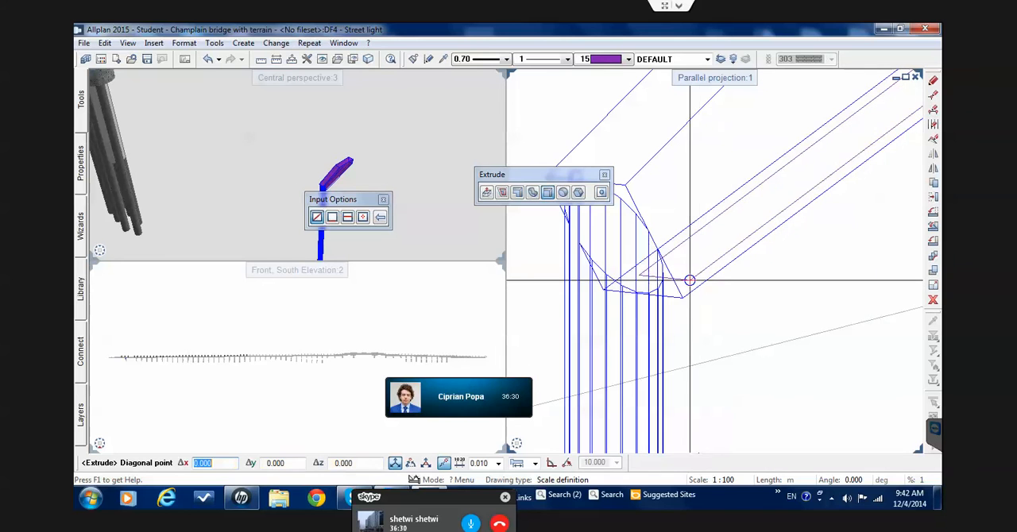
click(681, 286)
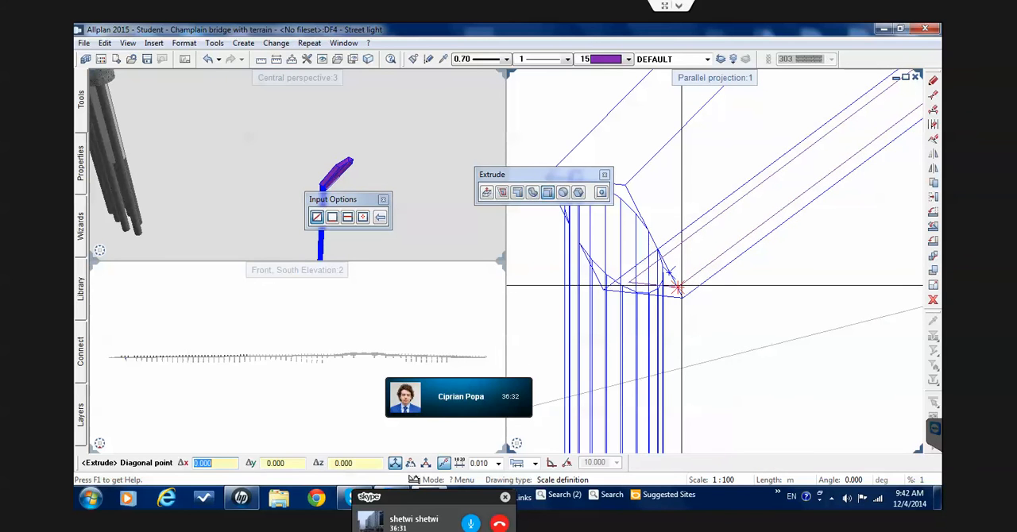
Extrude the rectangle on the arm's underside upward into the arm by picking the height freehand
scroll(681, 286, down, 1)
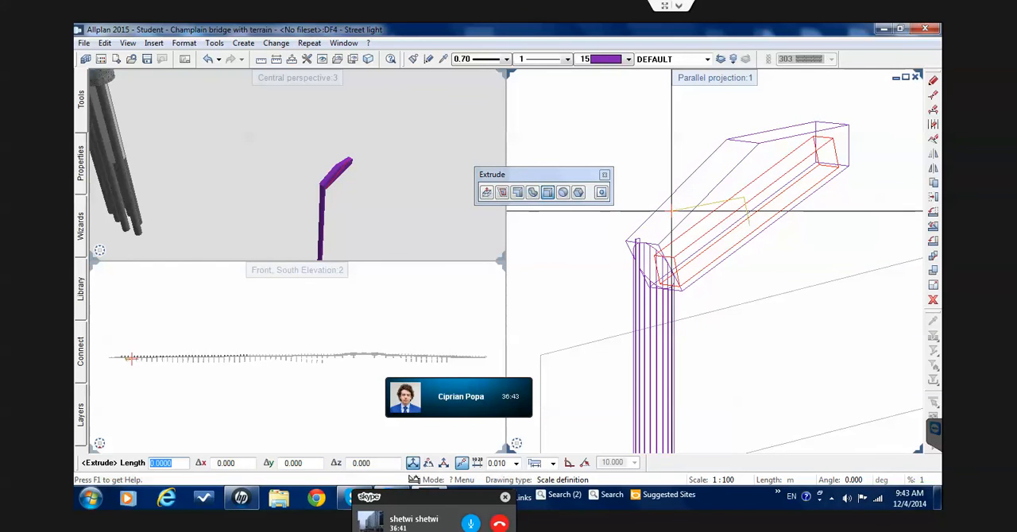
click(671, 210)
key(Escape)
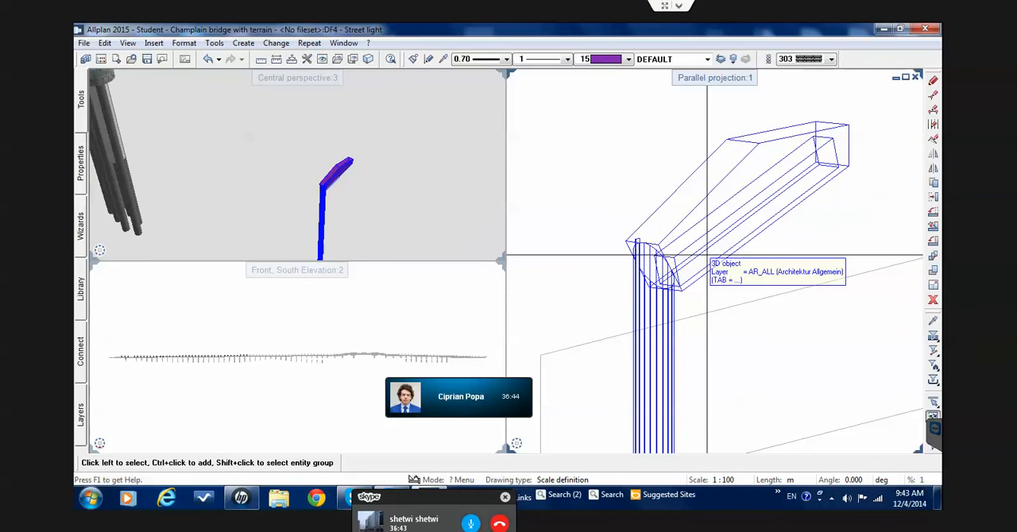
Isolate the complete street light in the parallel projection with Element selection and turn it to a different angle
mouse_move(347, 173)
mouse_down()
mouse_move(377, 186)
mouse_move(343, 174)
mouse_up()
scroll(658, 213, down, 5)
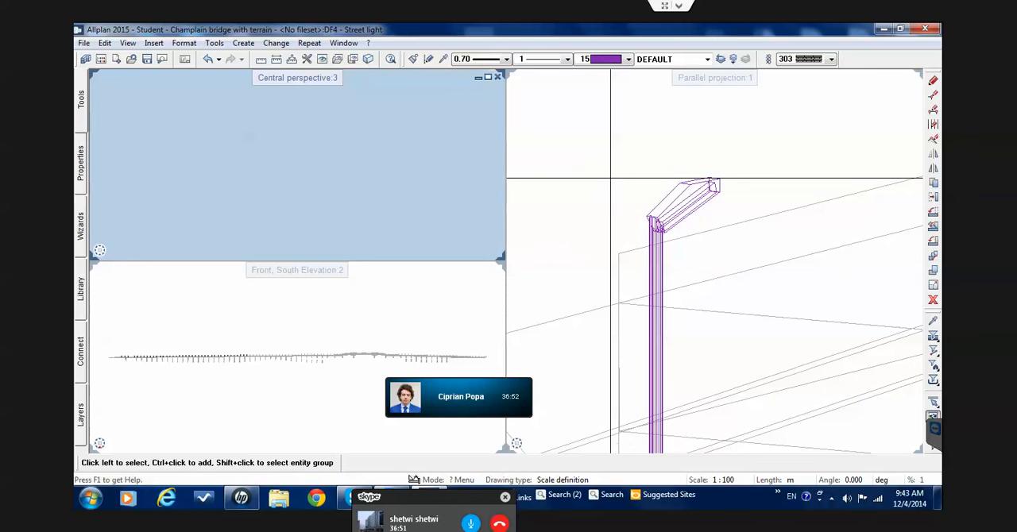
scroll(610, 179, down, 5)
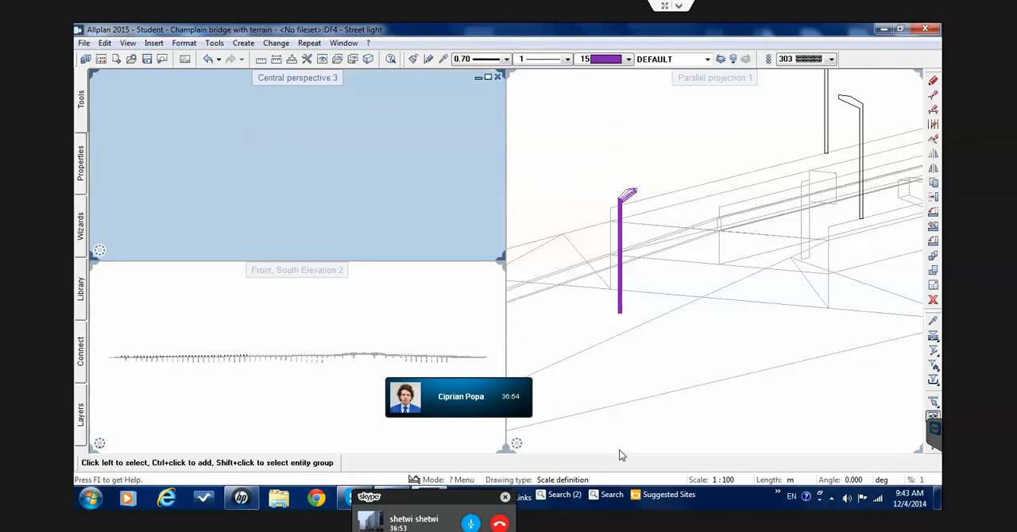
mouse_move(597, 449)
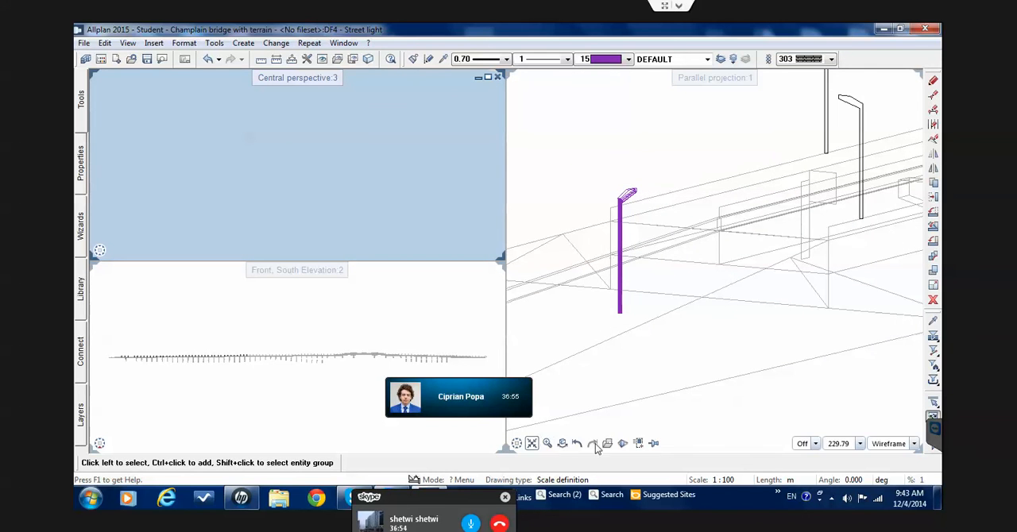
click(638, 444)
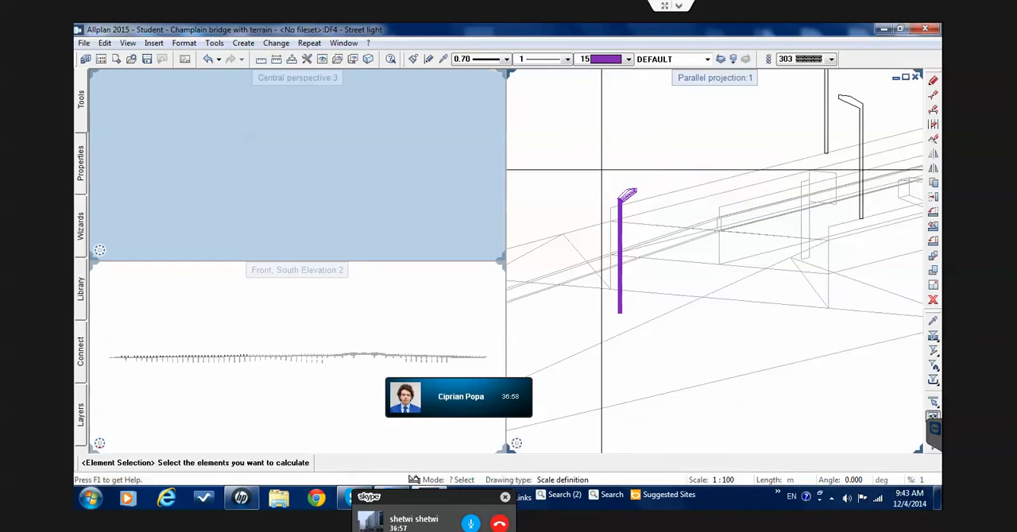
drag(590, 166, 647, 340)
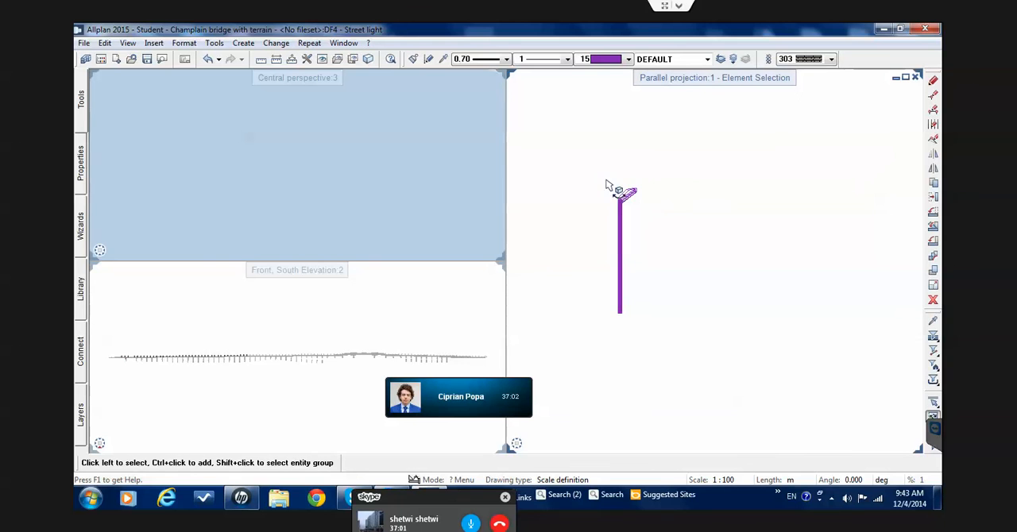
drag(608, 182, 767, 325)
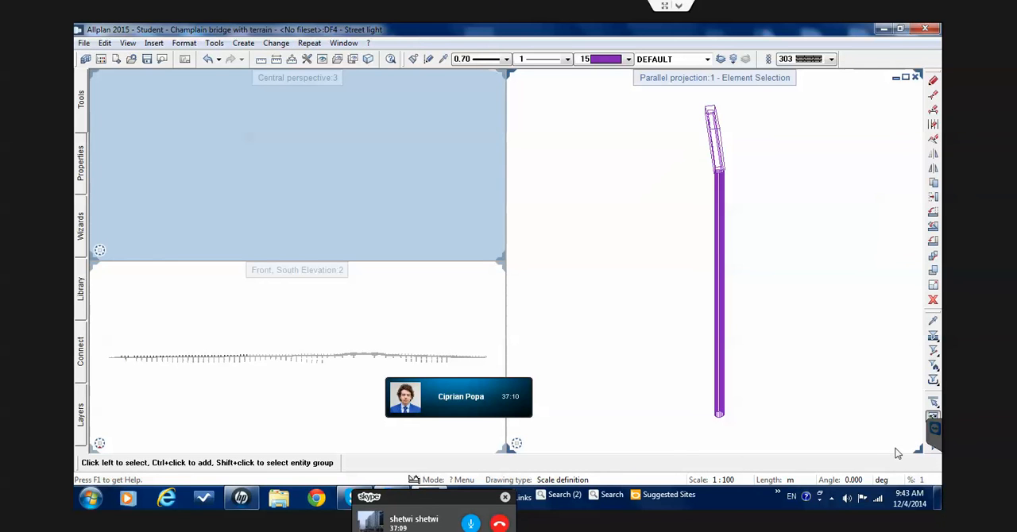
Set the parallel projection's view type to Animation and turn the view to look for the street light
mouse_move(893, 449)
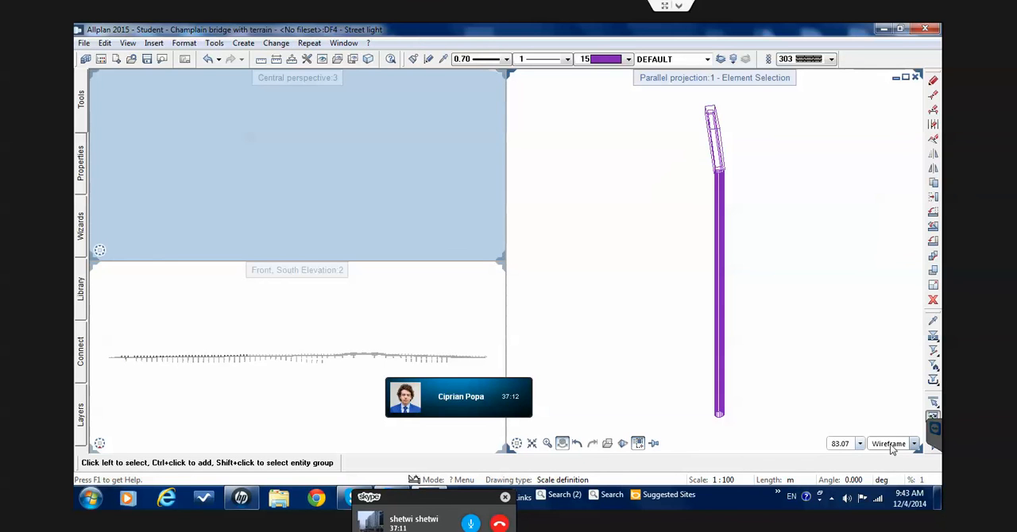
click(892, 445)
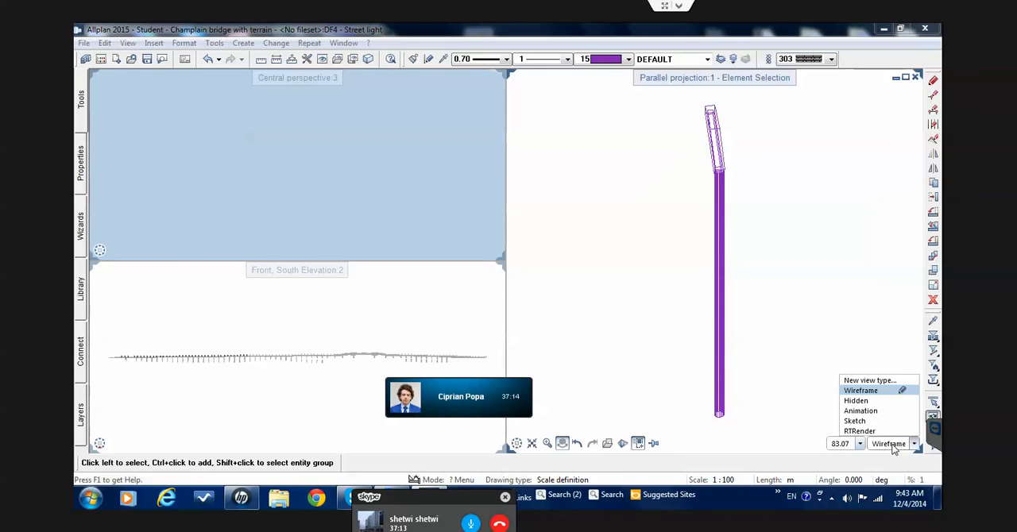
click(866, 411)
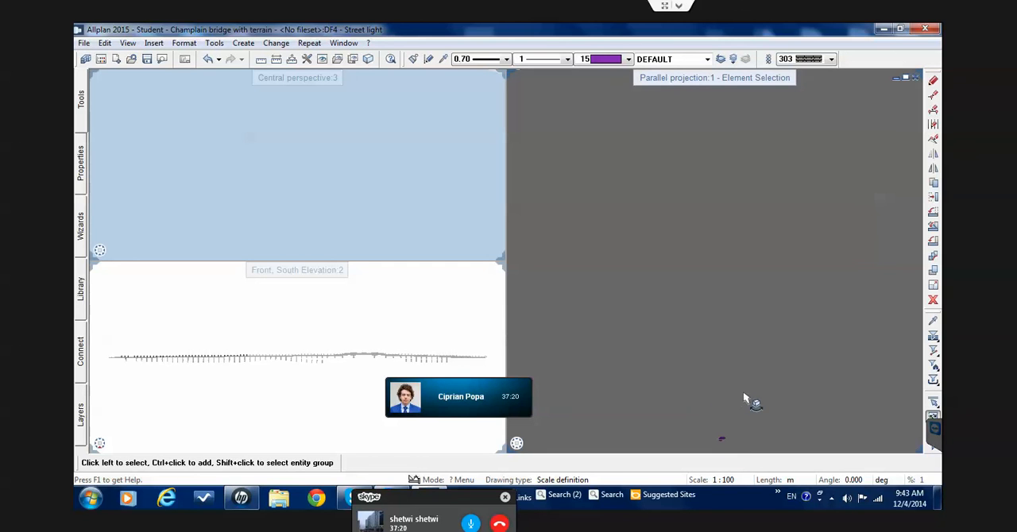
drag(749, 402, 717, 364)
middle_drag(718, 364, 719, 364)
drag(725, 298, 743, 328)
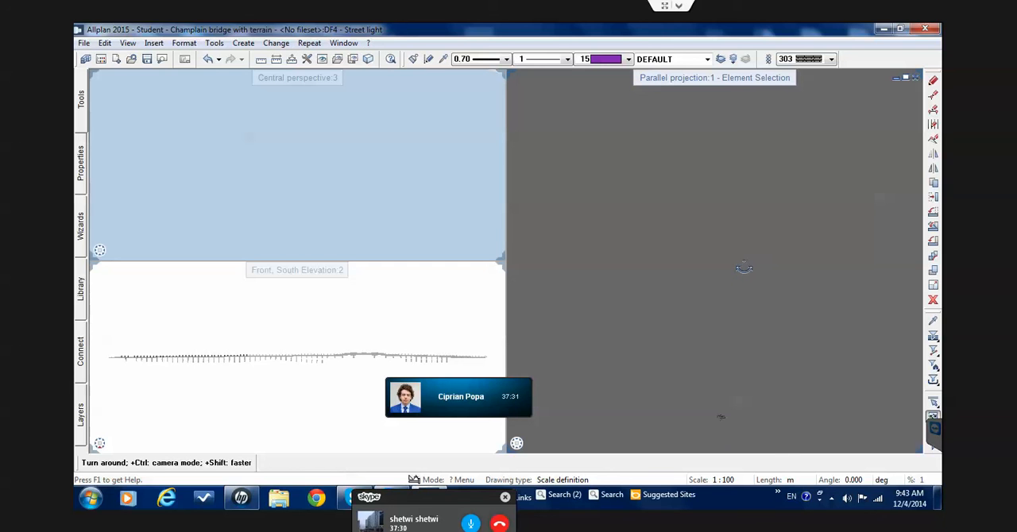
drag(744, 267, 735, 267)
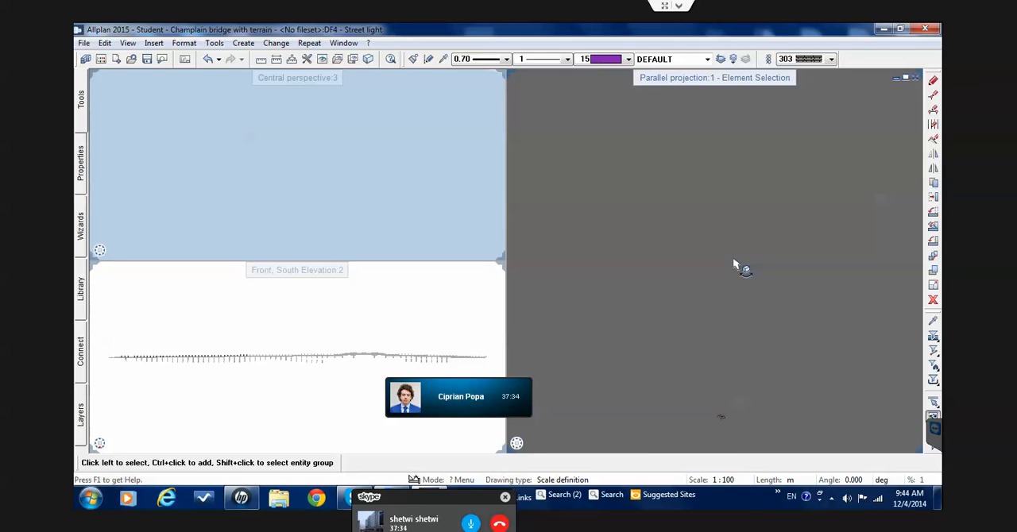
Switch off the virtual ground plane in the viewport's Surroundings settings and inspect the shaded street light's arm and pole
right_click(734, 265)
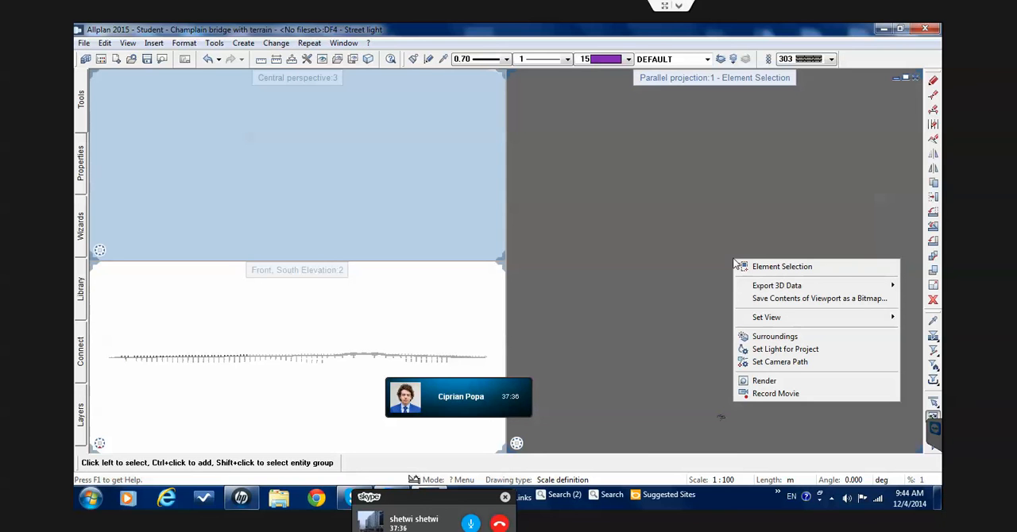
click(794, 337)
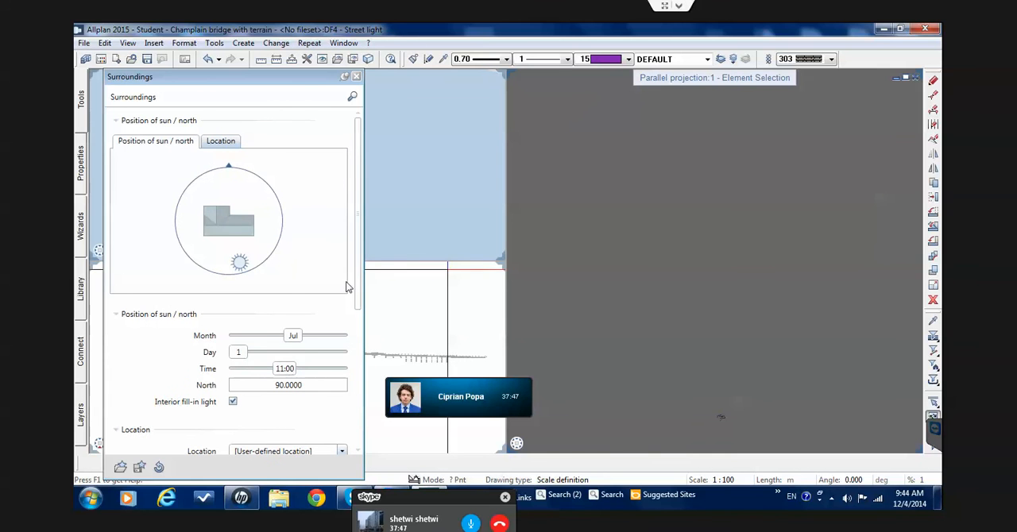
drag(359, 281, 362, 386)
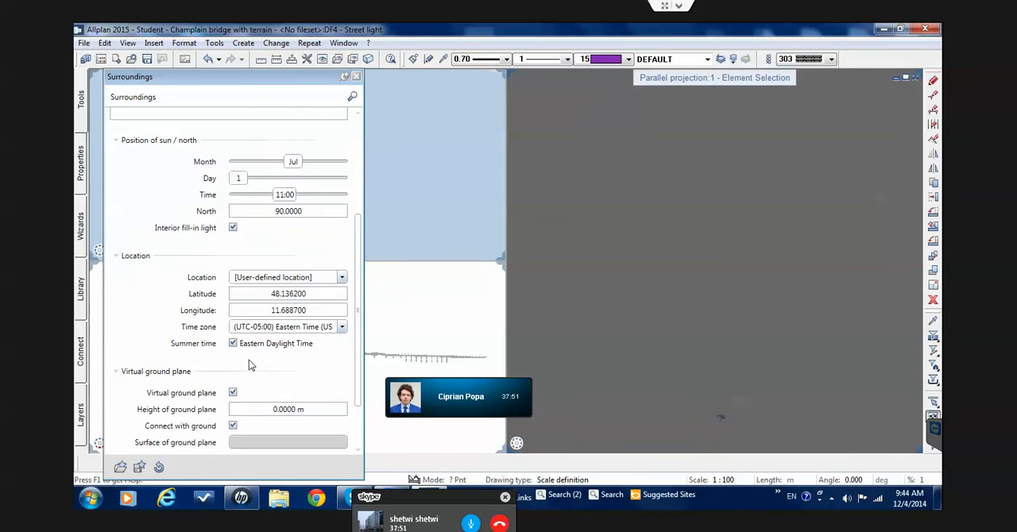
scroll(251, 366, up, 5)
scroll(362, 407, down, 5)
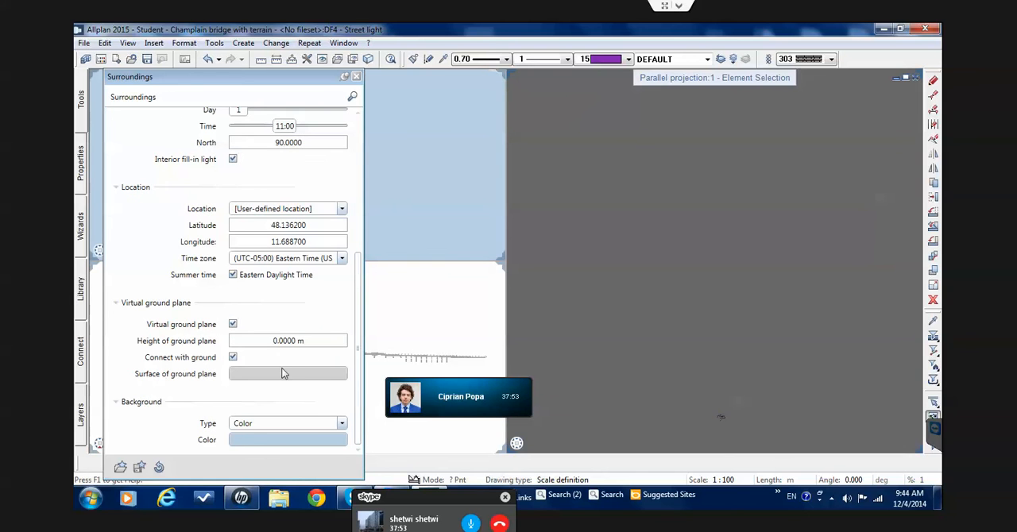
click(233, 324)
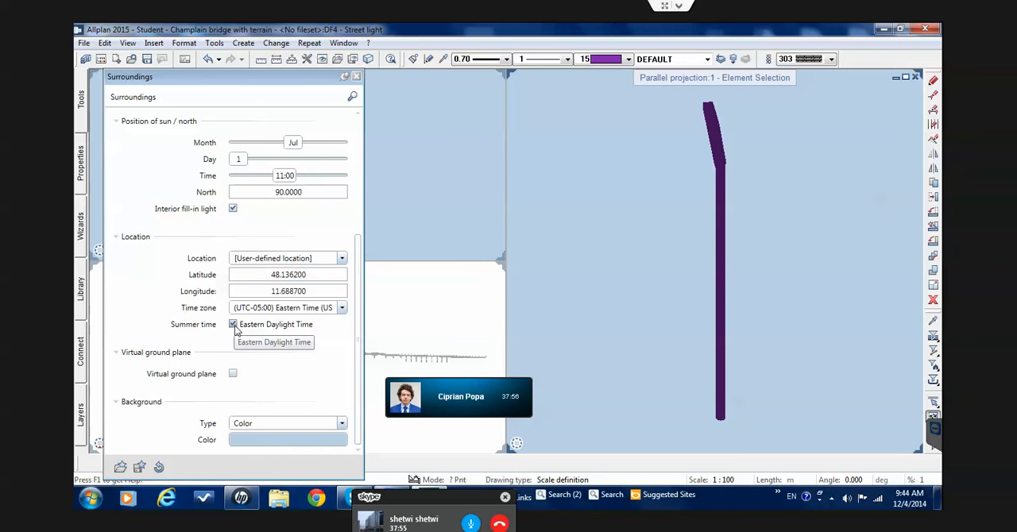
click(357, 77)
scroll(728, 169, up, 1)
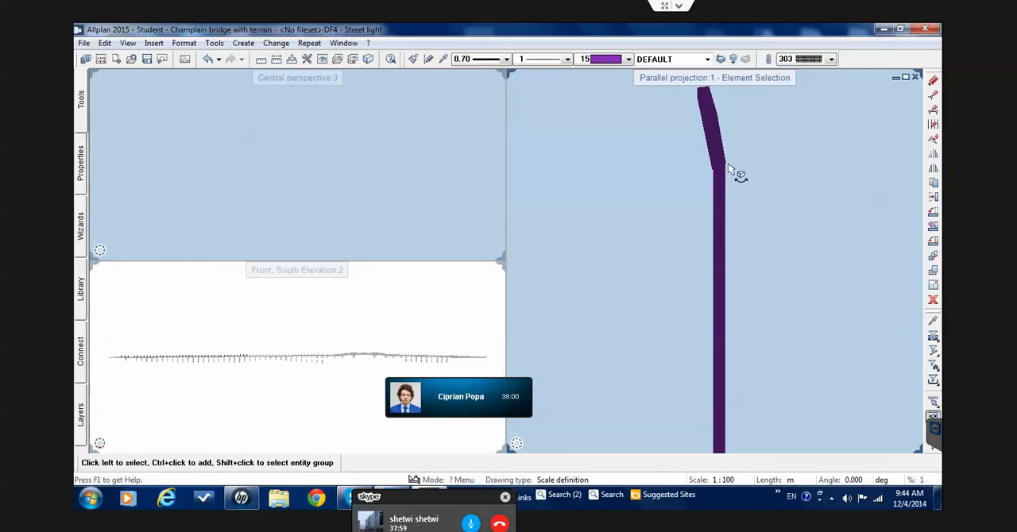
shift+middle_drag(728, 174, 690, 213)
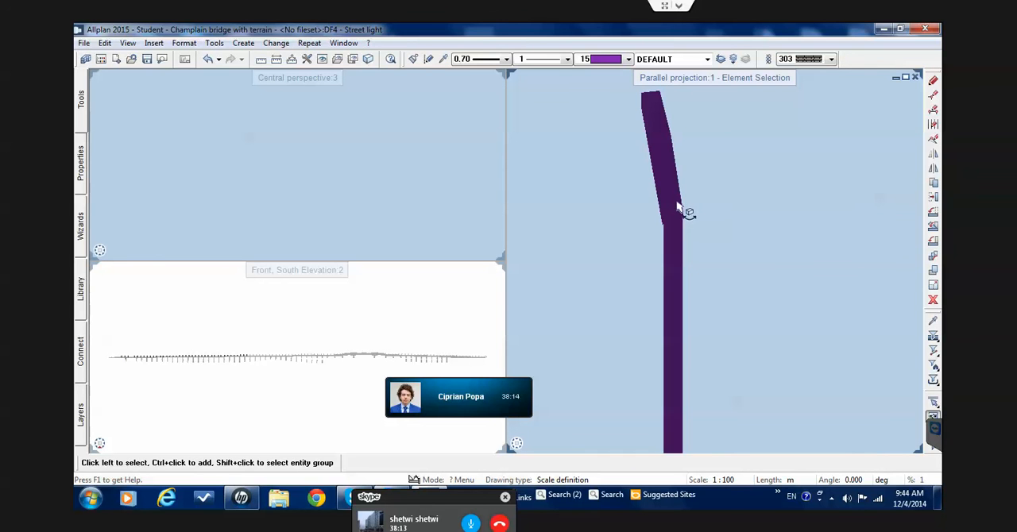
scroll(681, 209, down, 5)
middle_drag(691, 239, 791, 181)
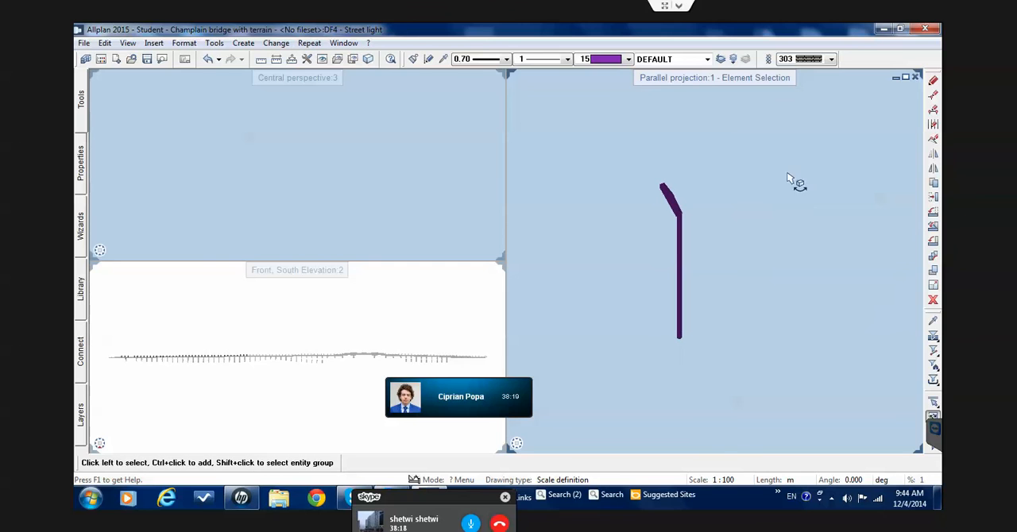
Close the parallel projection and central perspective viewports and maximise the front south elevation
click(917, 78)
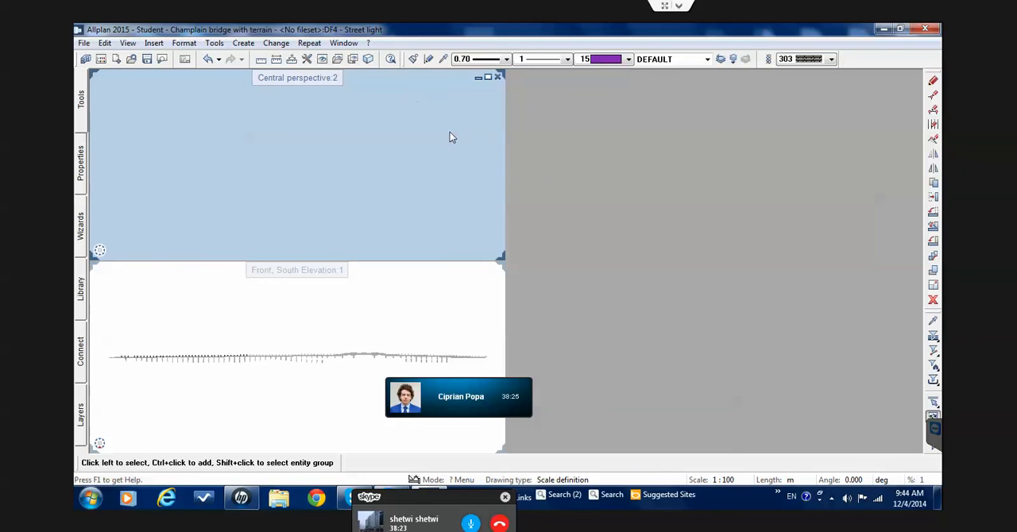
click(497, 78)
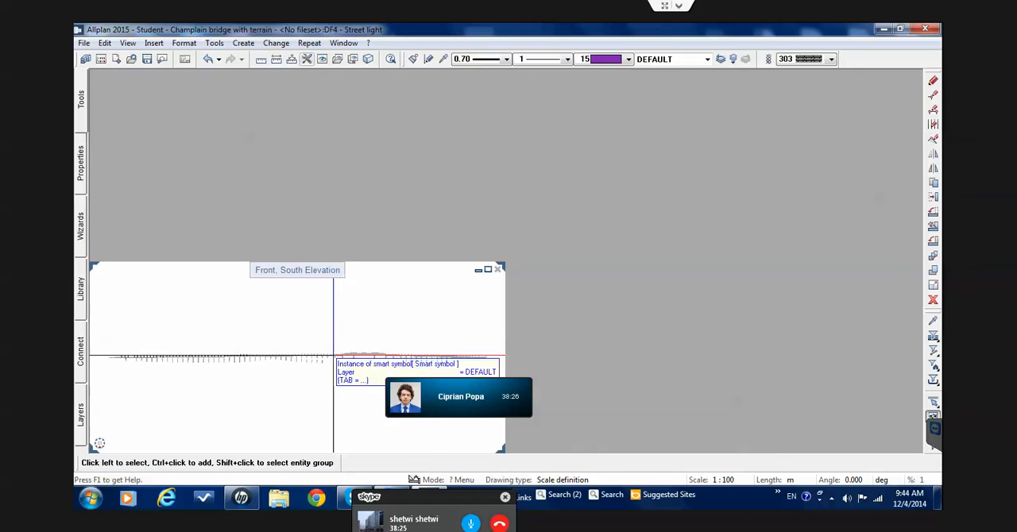
click(488, 271)
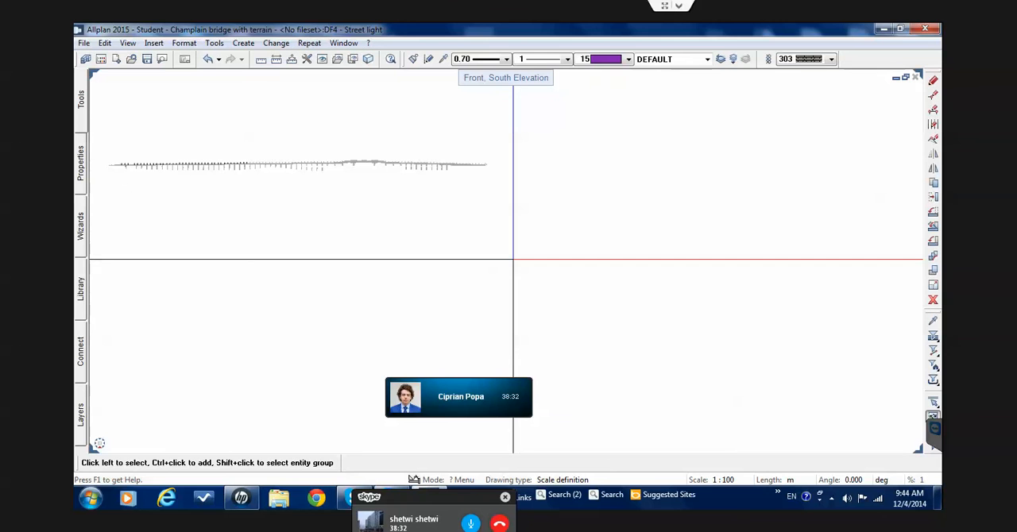
middle_drag(344, 238, 399, 239)
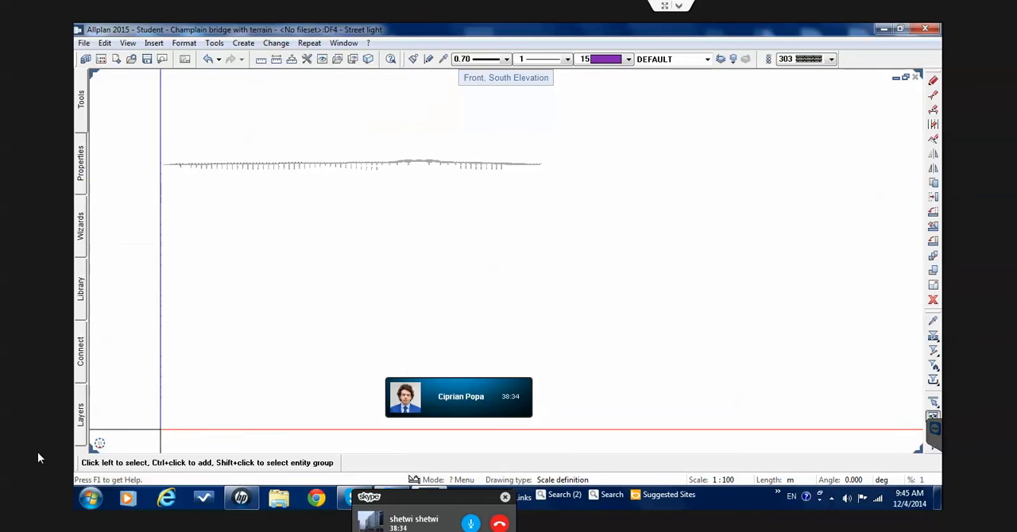
Switch the viewport to plan view and delete the vertical dimension line crossing the street light
mouse_move(100, 445)
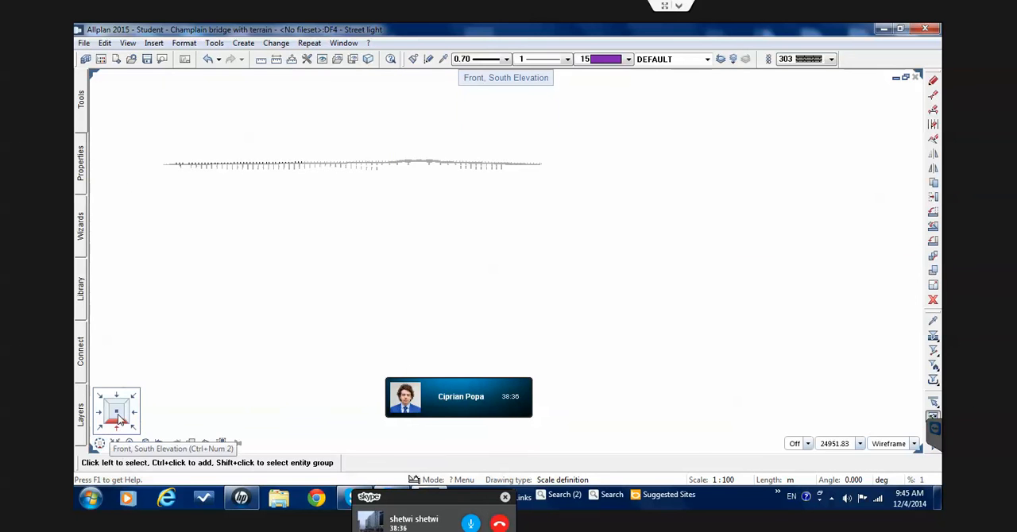
click(118, 417)
scroll(168, 302, up, 5)
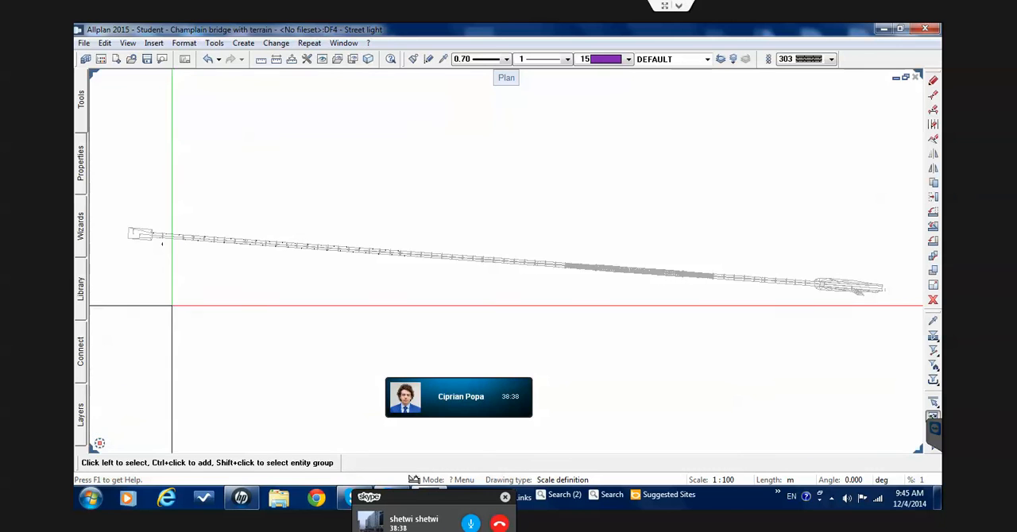
scroll(193, 318, up, 6)
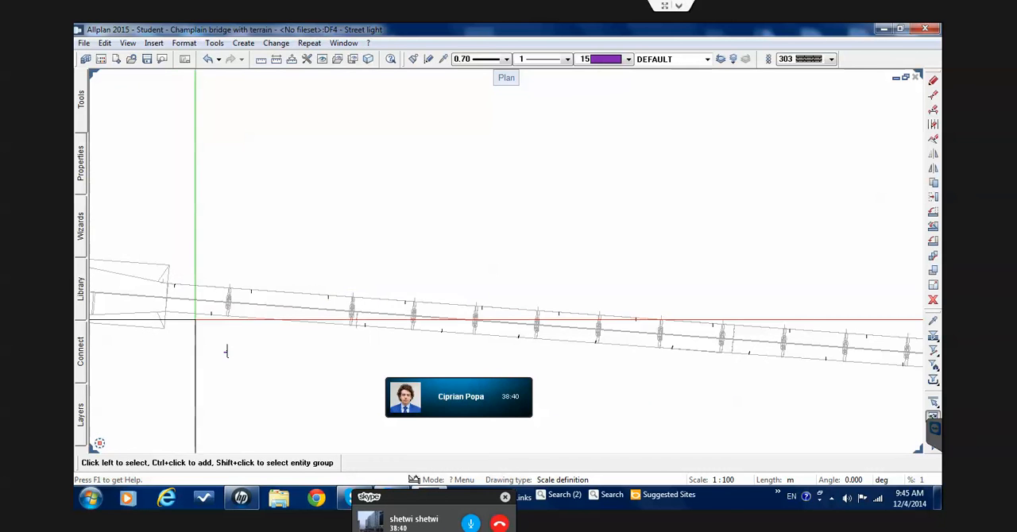
scroll(233, 357, up, 1)
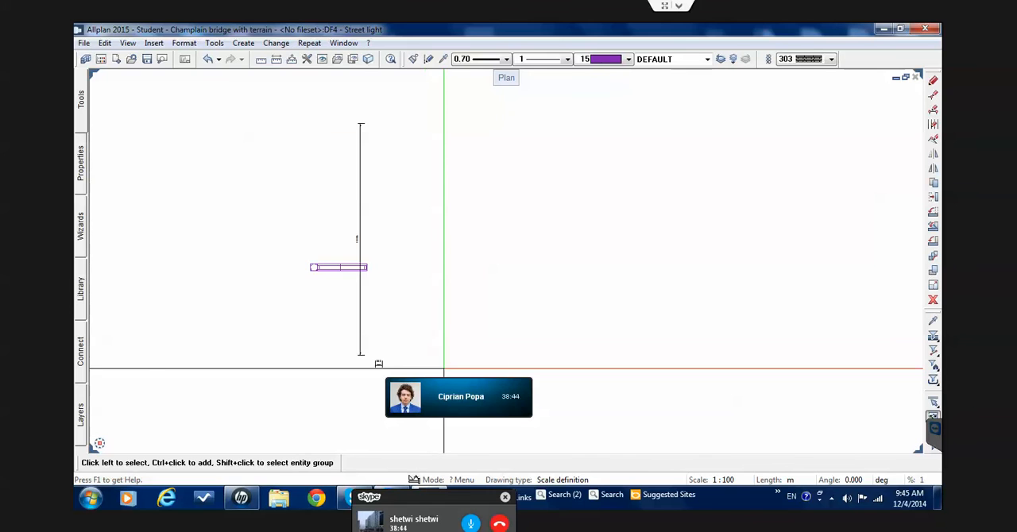
scroll(381, 325, down, 2)
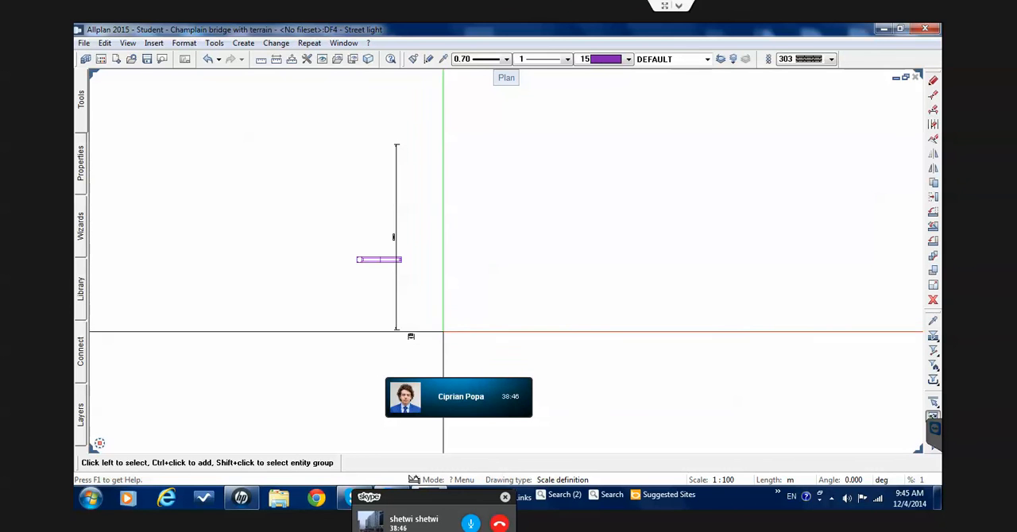
drag(438, 350, 375, 305)
key(Delete)
scroll(378, 286, up, 3)
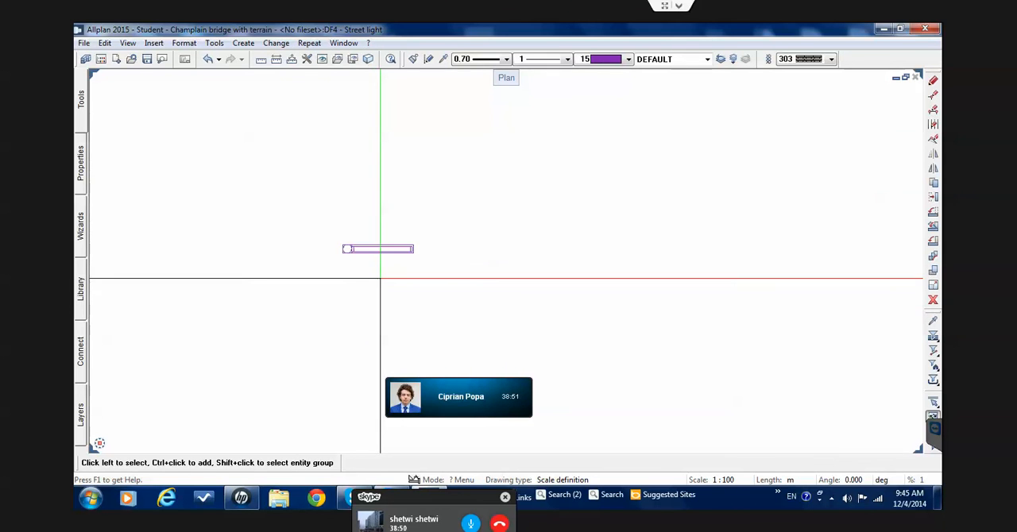
Start a new smart symbol definition from the Bonus Tools and name it "Lamp post"
mouse_move(82, 105)
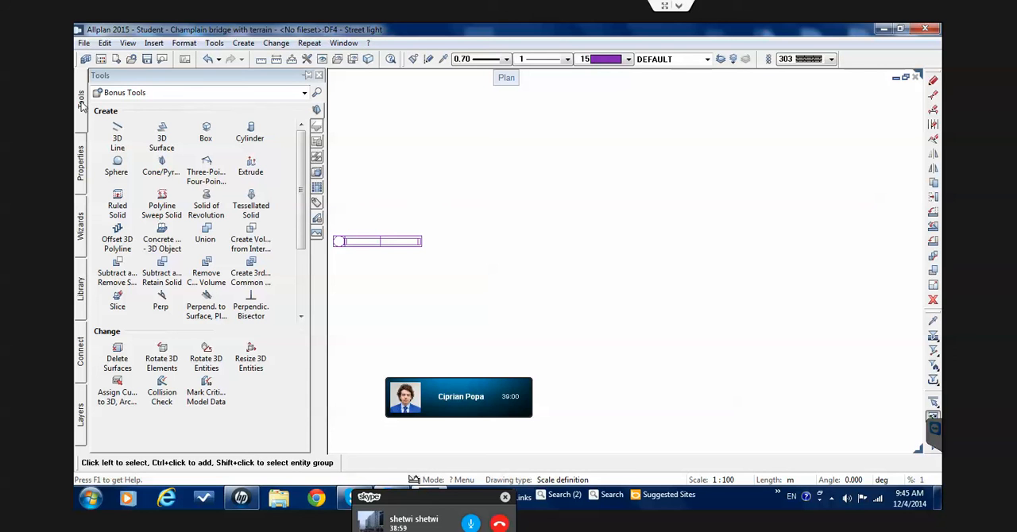
click(106, 92)
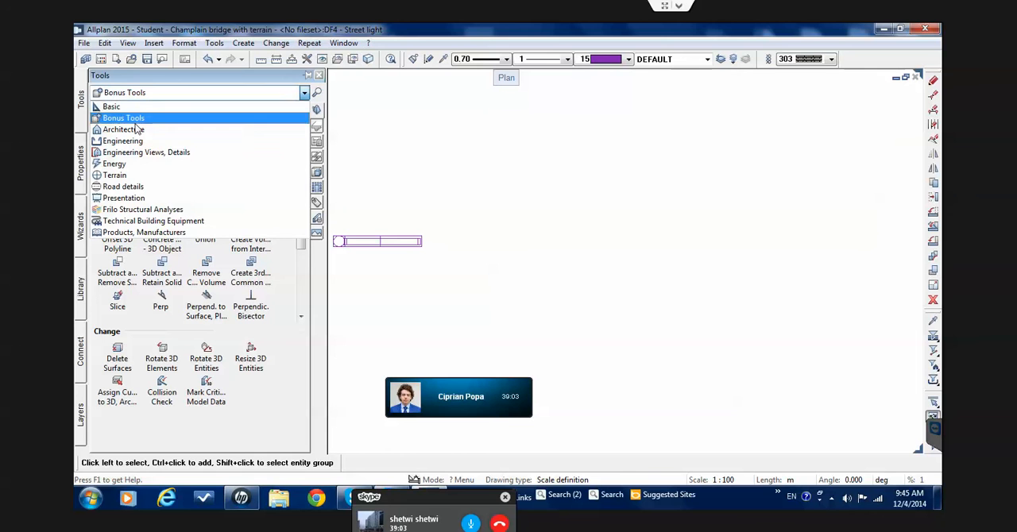
click(127, 119)
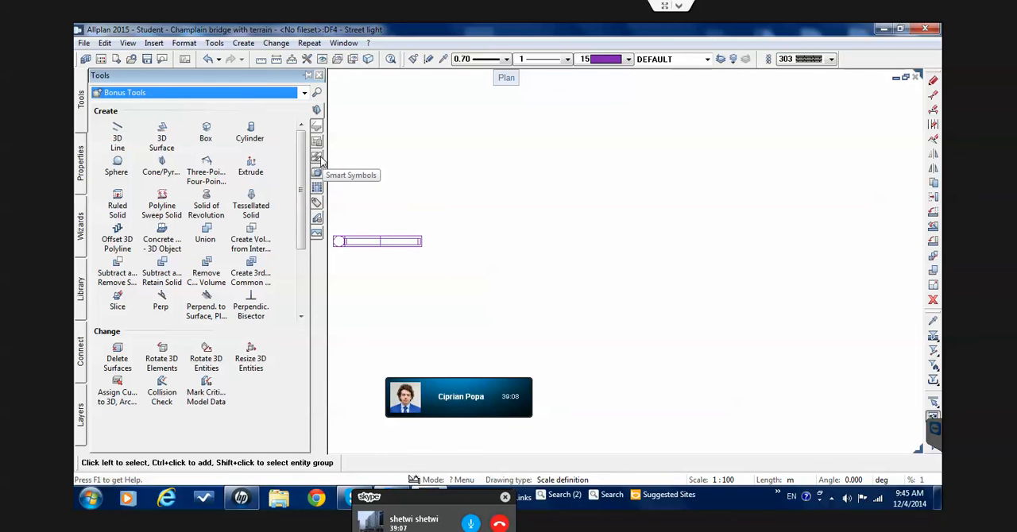
click(318, 158)
click(163, 135)
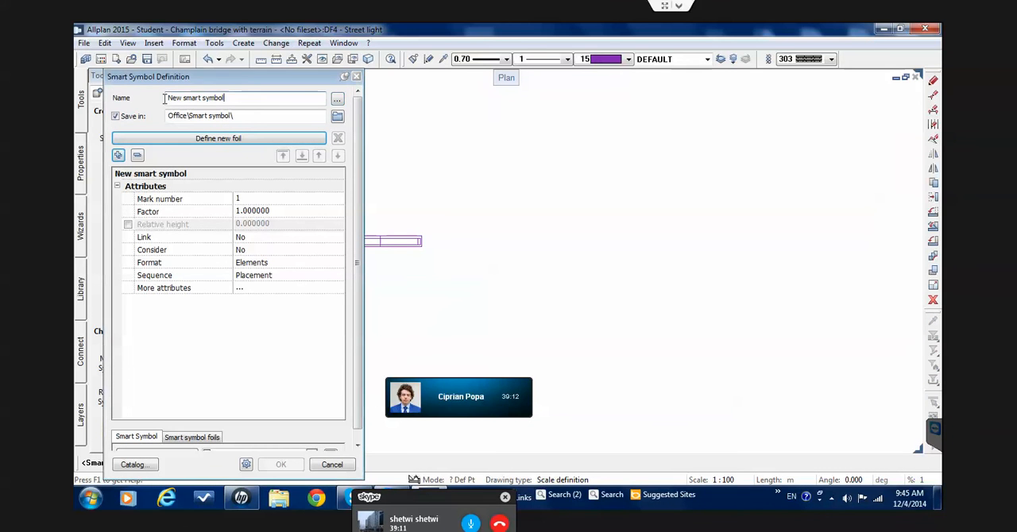
drag(236, 98, 165, 99)
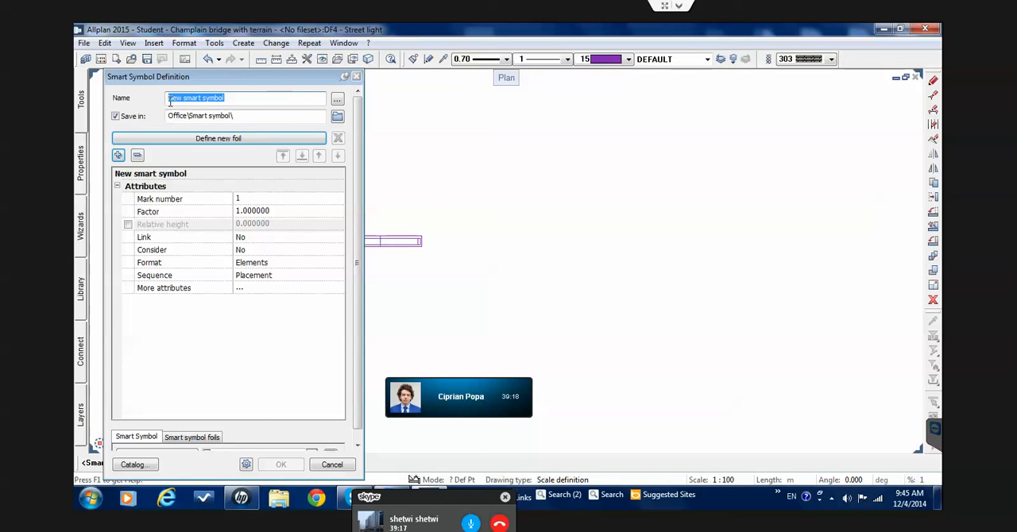
drag(228, 98, 140, 101)
text(Lam)
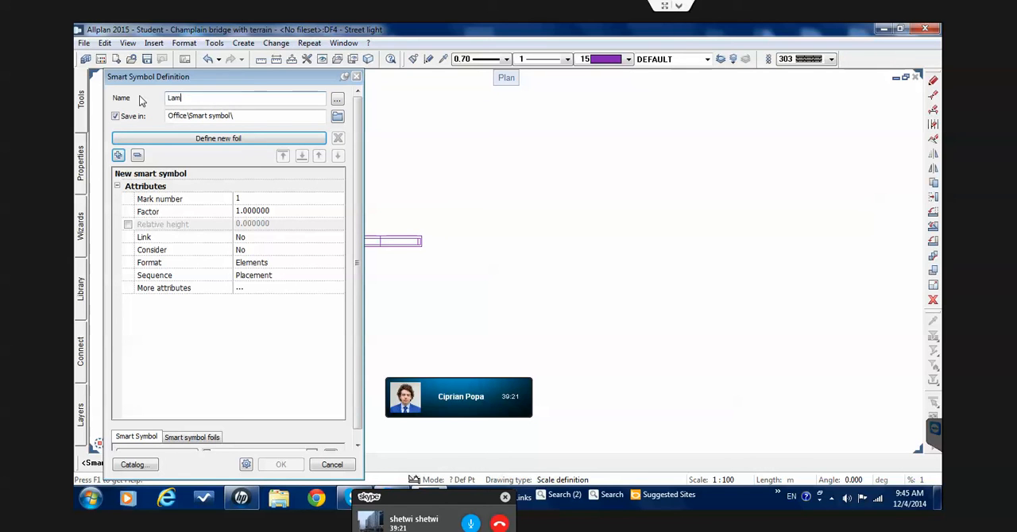
text(p post)
key(Return)
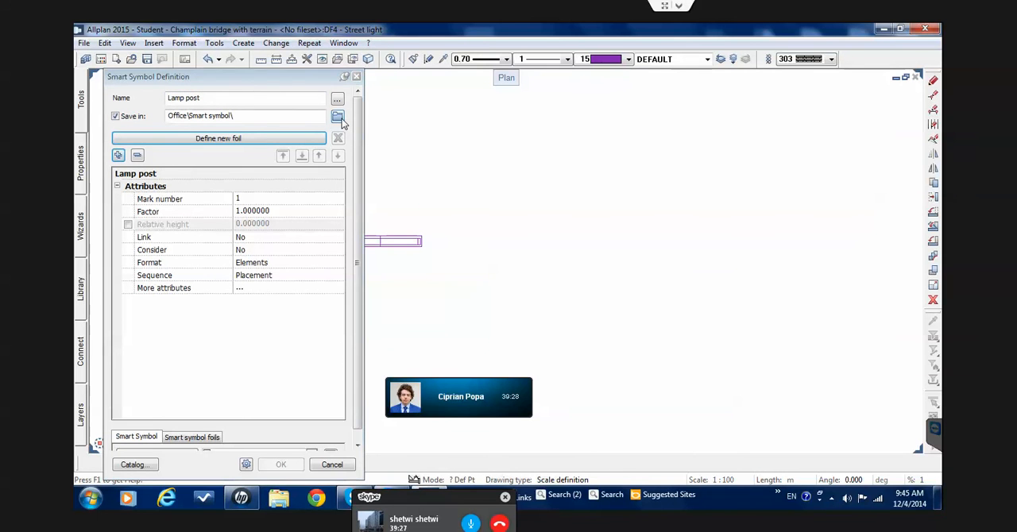
Choose the project folder "Champlain bridge with terrain" as the symbol's save location and create a group "Aditional elements" in it
click(284, 139)
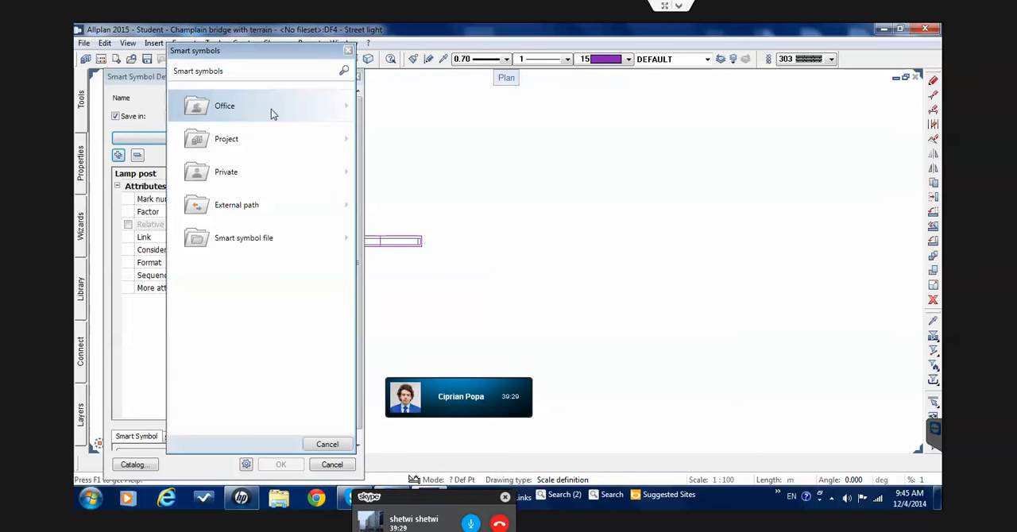
click(233, 151)
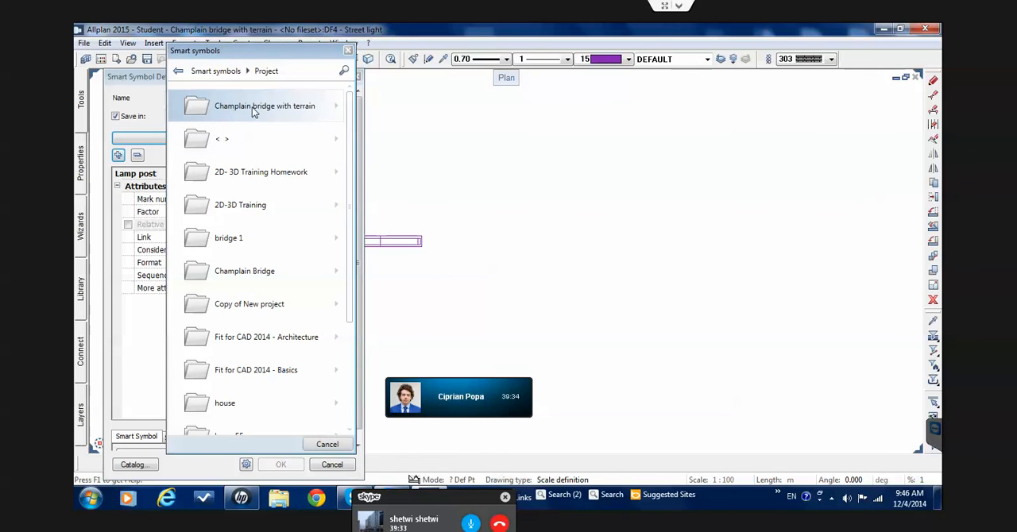
click(254, 112)
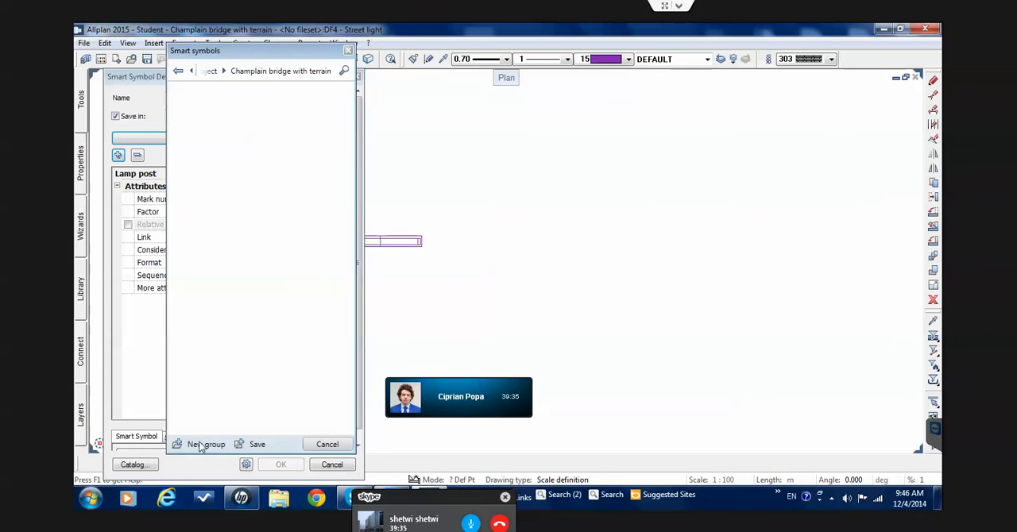
click(205, 445)
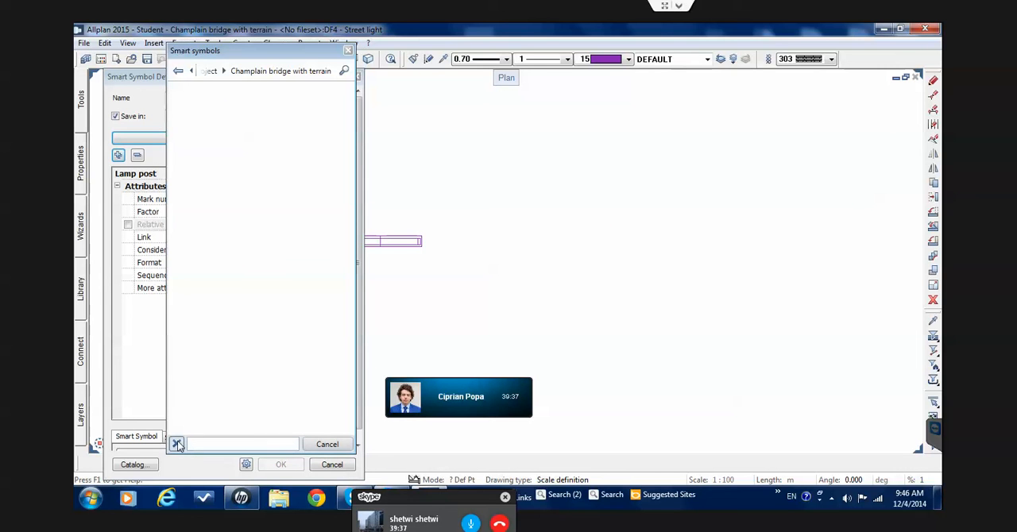
text(Aditional elements)
click(177, 444)
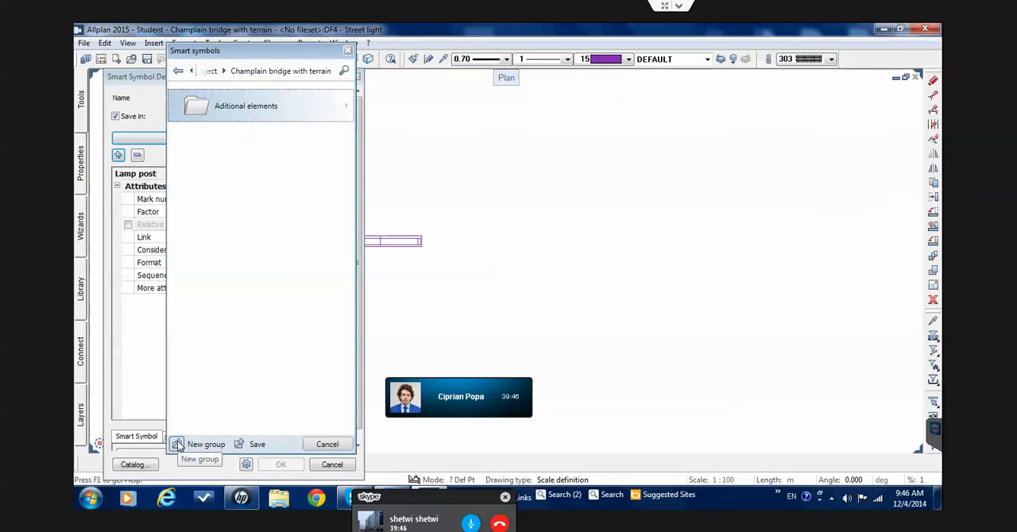
Save Lamp post into the Aditional elements group and define its foil from the street light, with the reference point at the pole's center
click(277, 120)
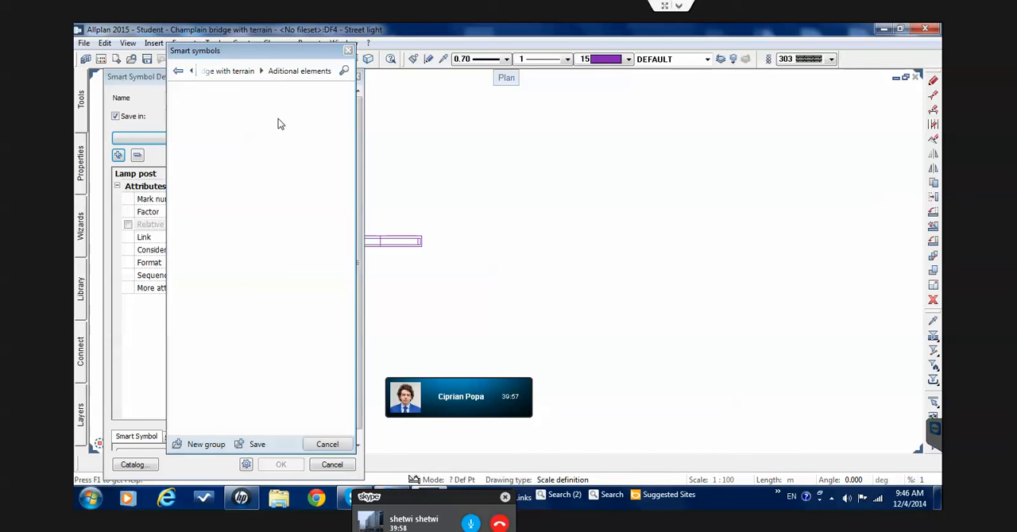
click(239, 445)
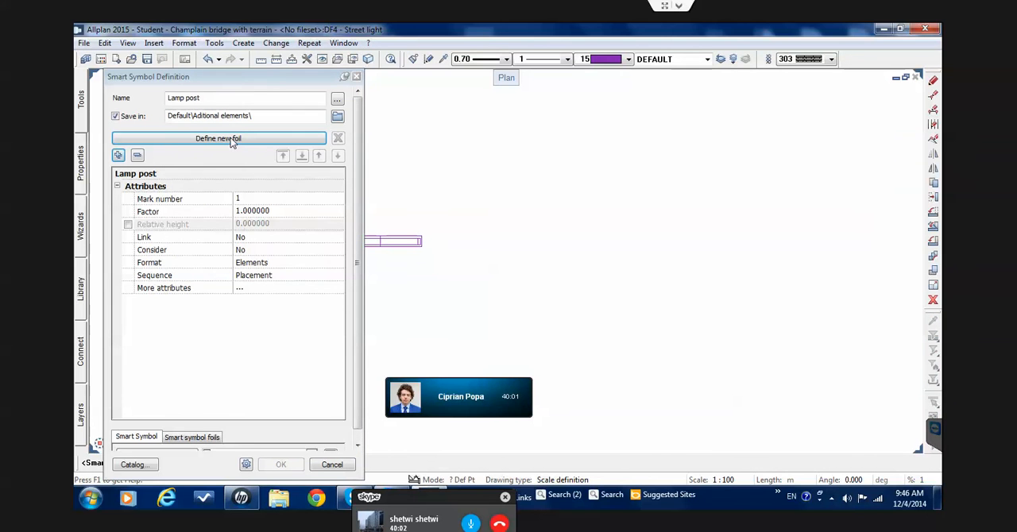
click(266, 143)
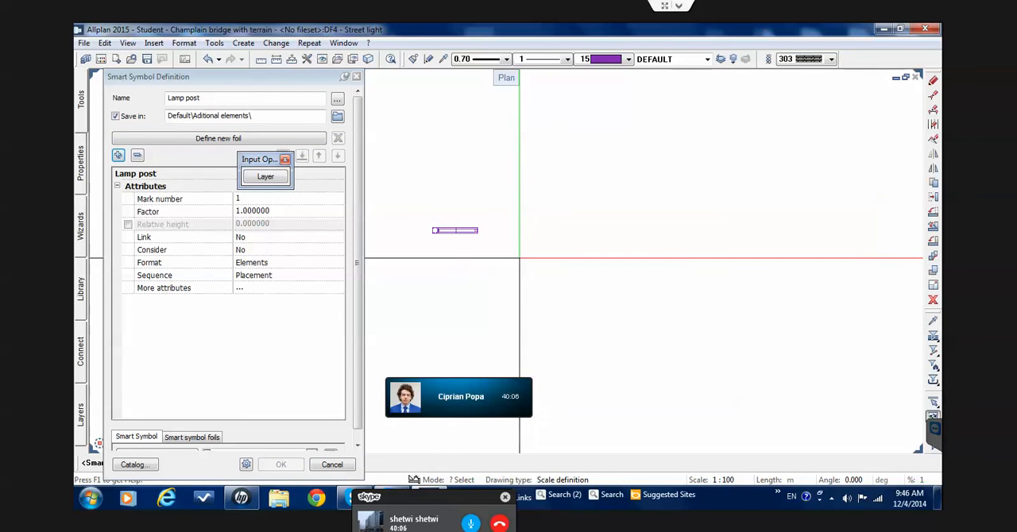
drag(519, 258, 430, 201)
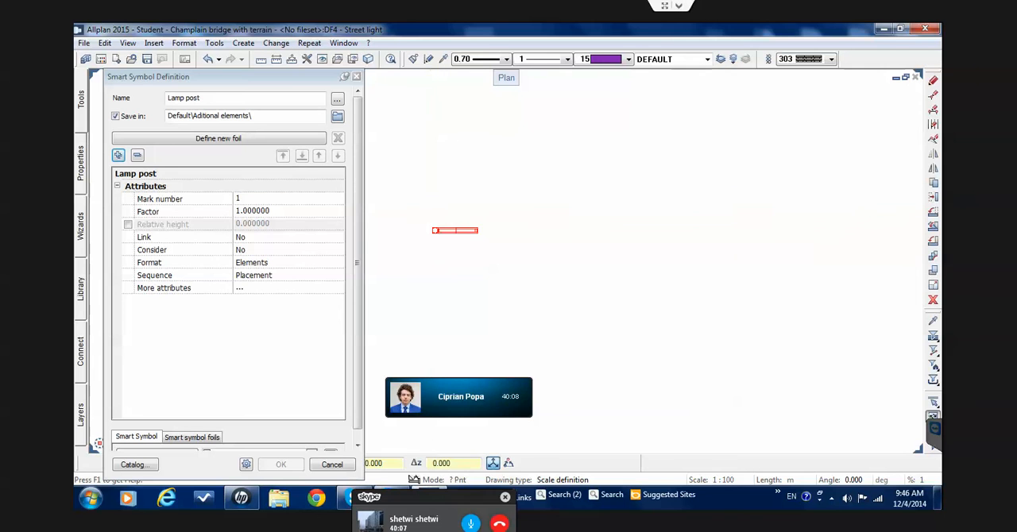
scroll(429, 218, up, 4)
scroll(431, 246, up, 4)
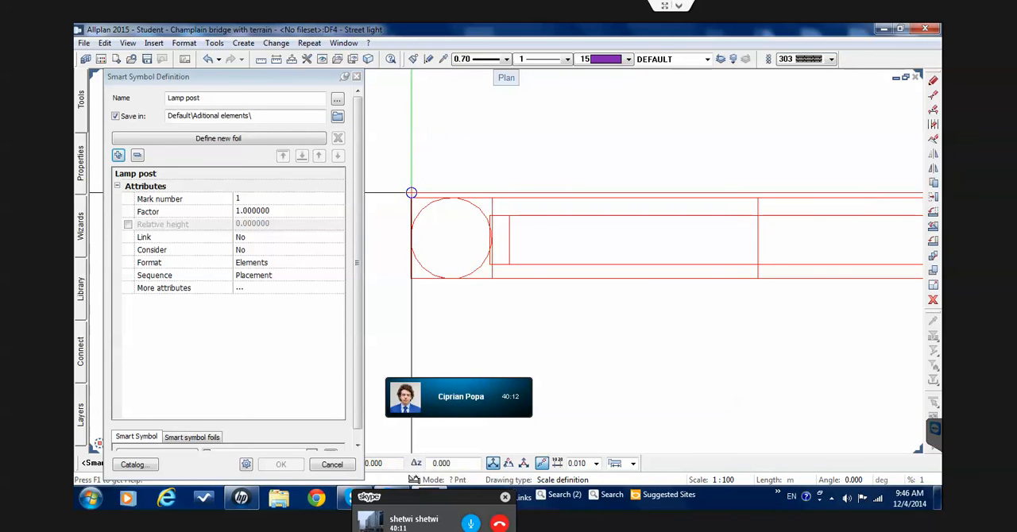
right_click(412, 199)
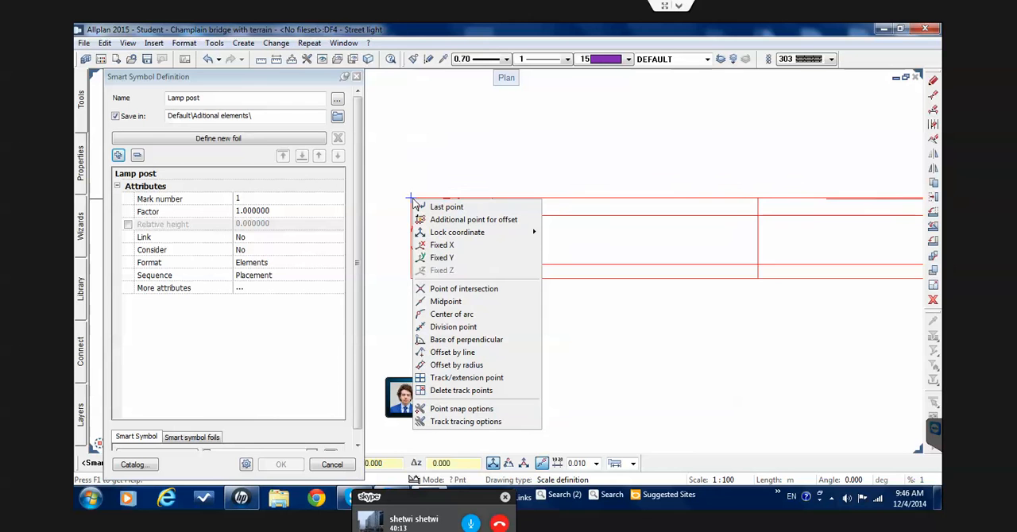
click(465, 301)
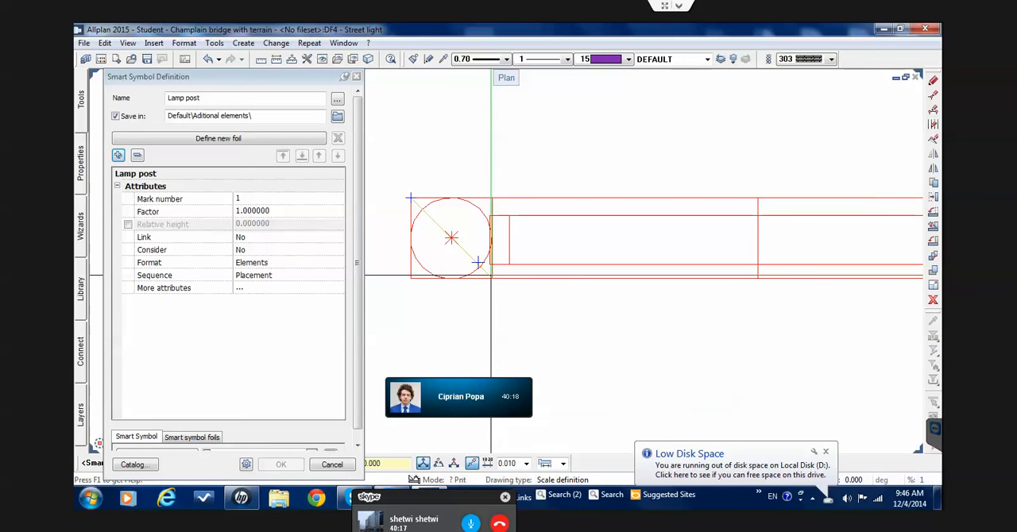
click(491, 277)
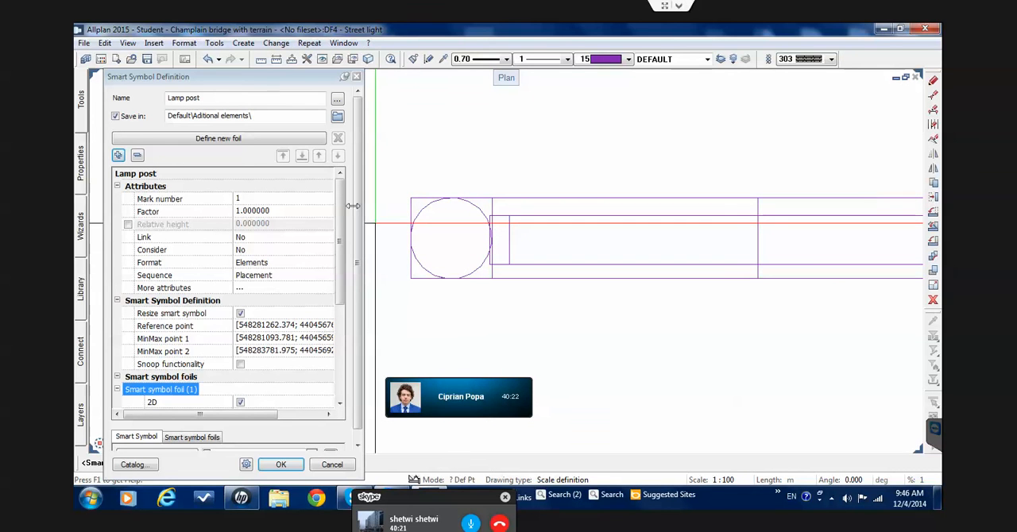
Review the Lamp post symbol's attributes and foil settings, and close the definition
drag(339, 216, 346, 318)
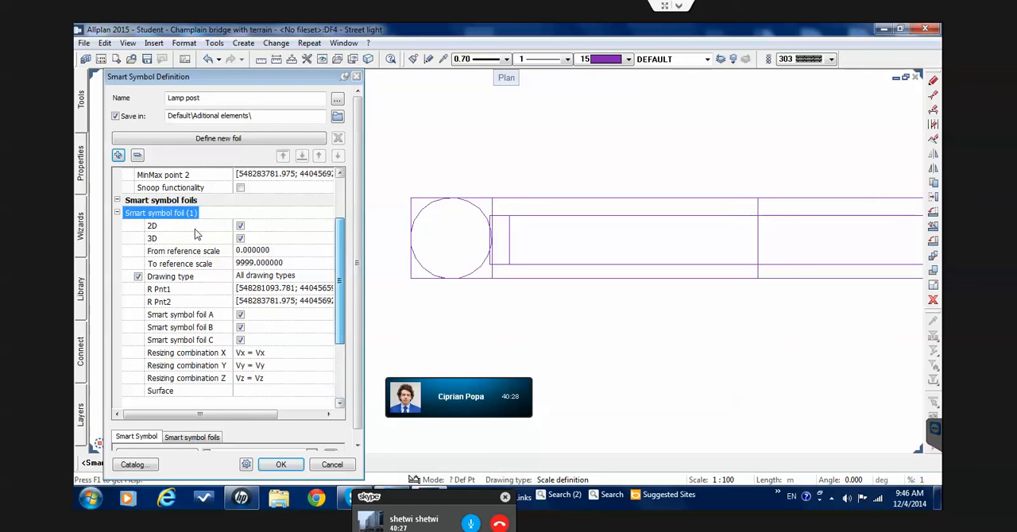
scroll(190, 231, up, 5)
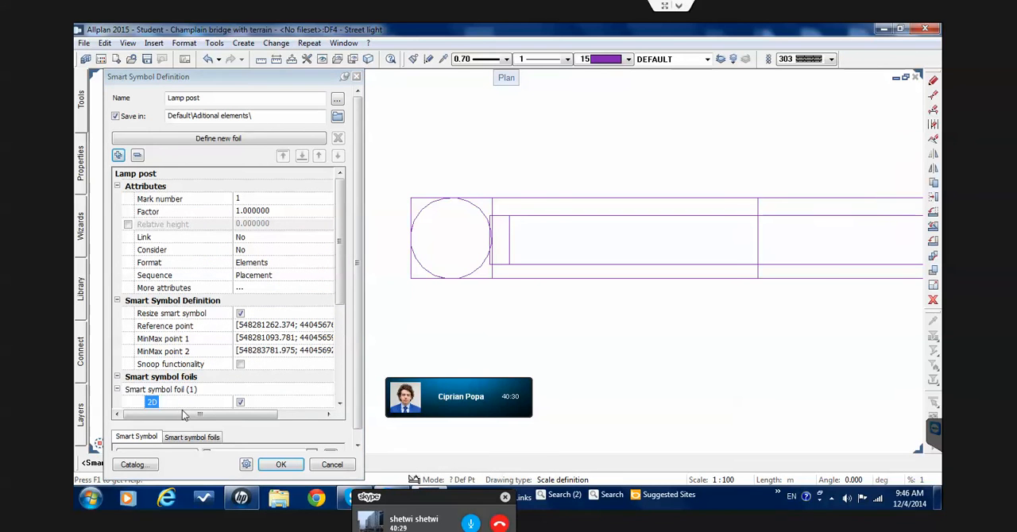
drag(220, 415, 165, 420)
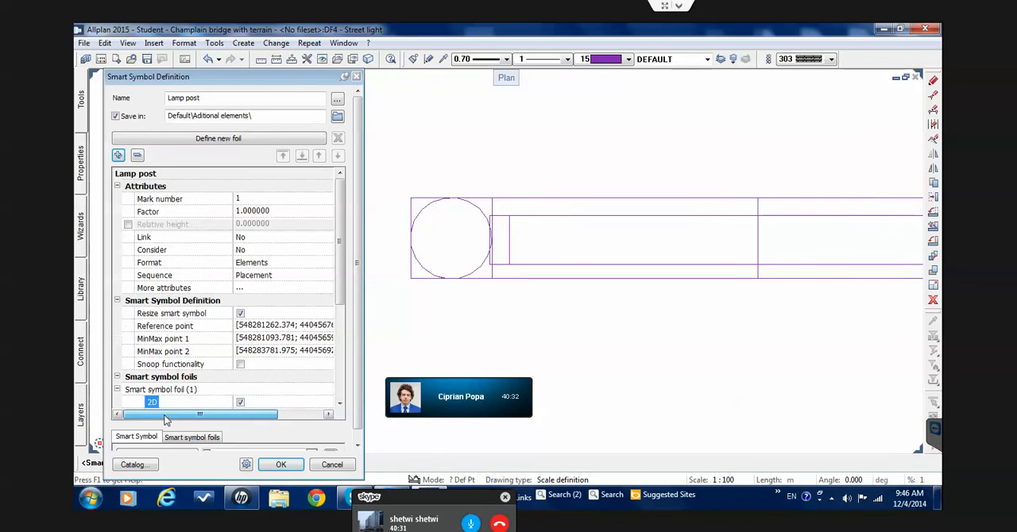
click(190, 438)
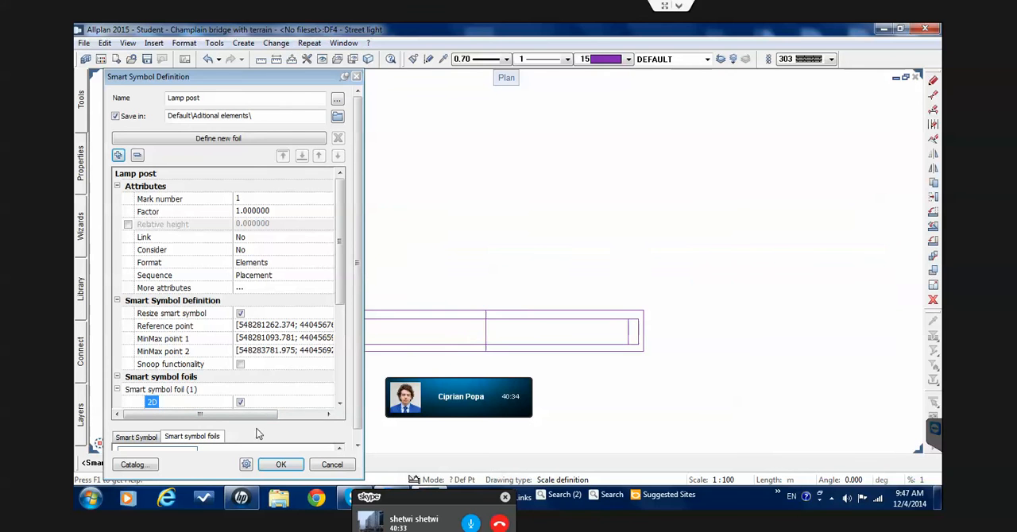
scroll(557, 323, down, 4)
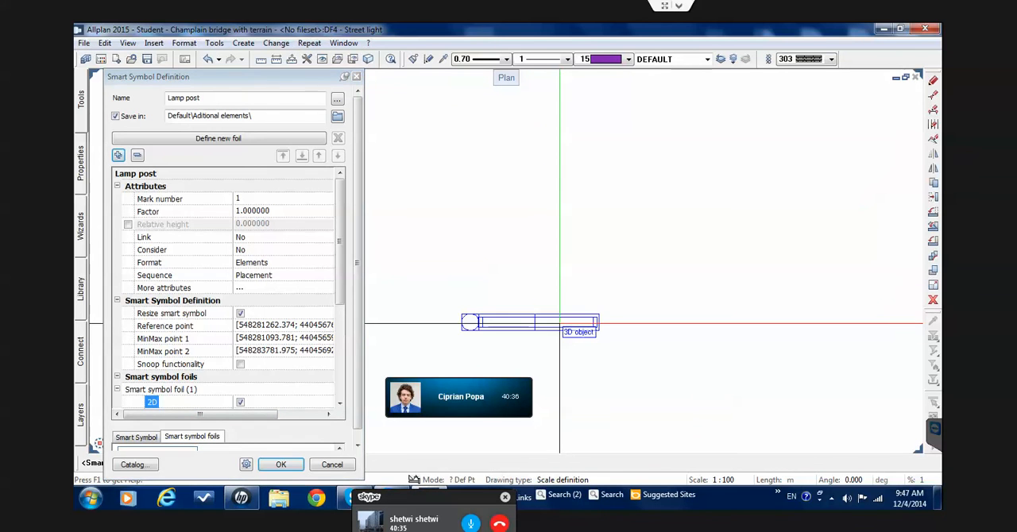
key(Escape)
scroll(562, 323, down, 3)
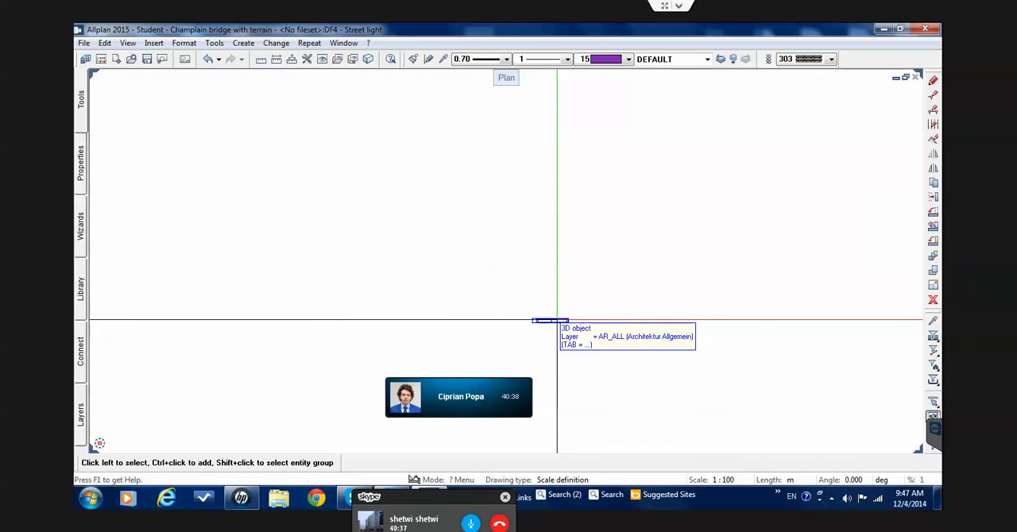
click(80, 115)
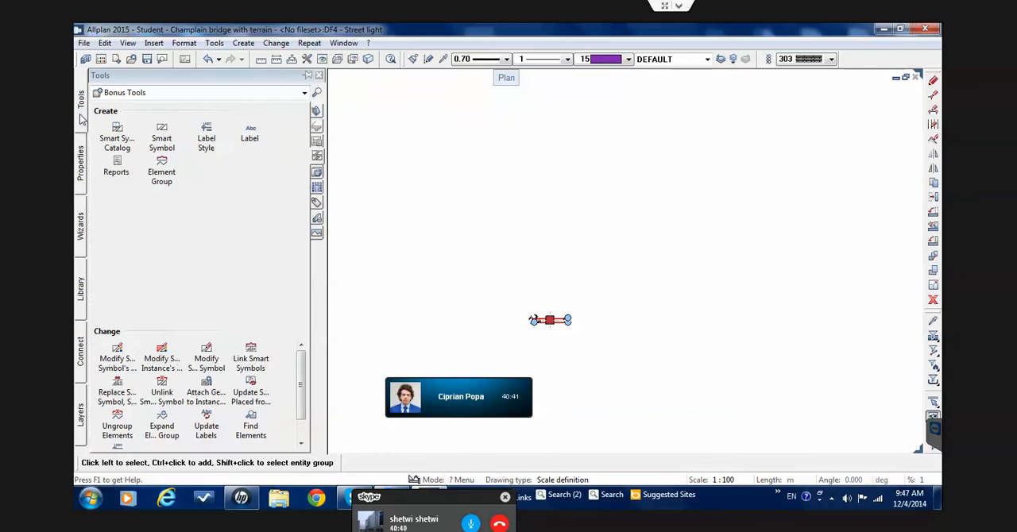
click(162, 135)
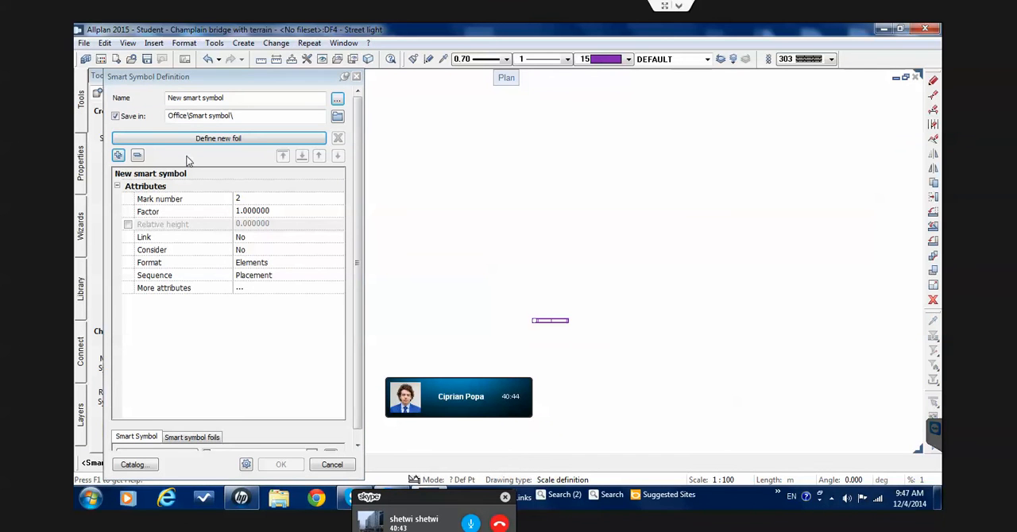
click(355, 74)
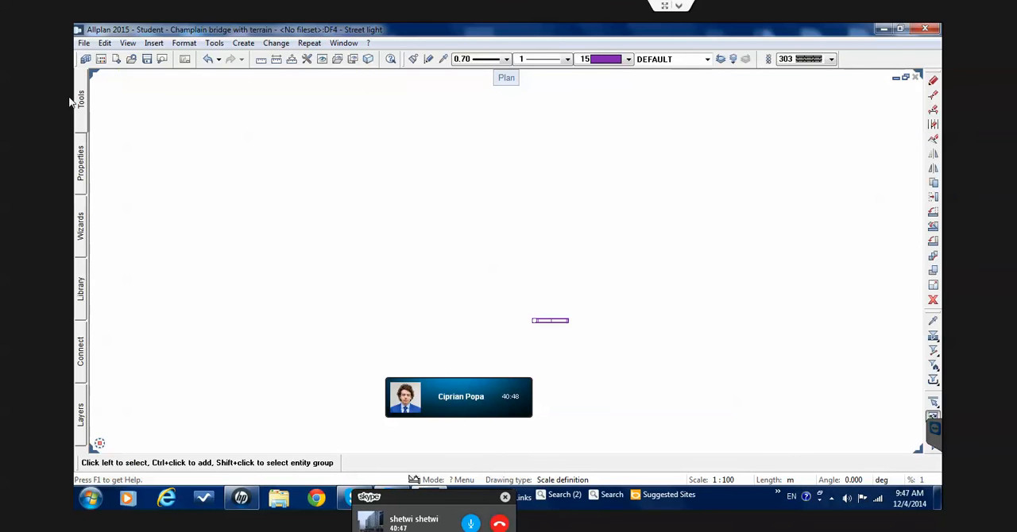
Create a new smart symbol "Lamp post" from the library, in the project folder Champlain bridge with terrain, group Aditional elements
mouse_move(79, 100)
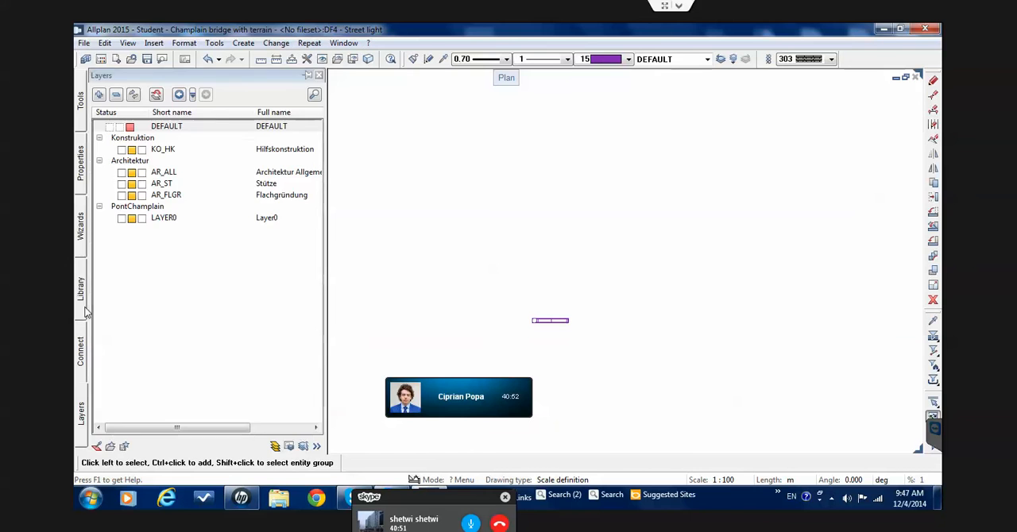
mouse_move(79, 288)
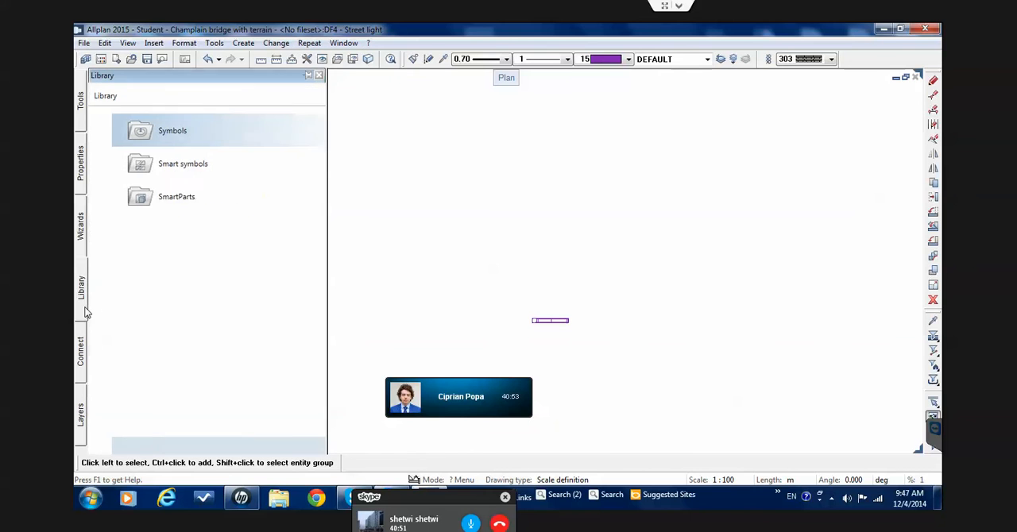
click(159, 169)
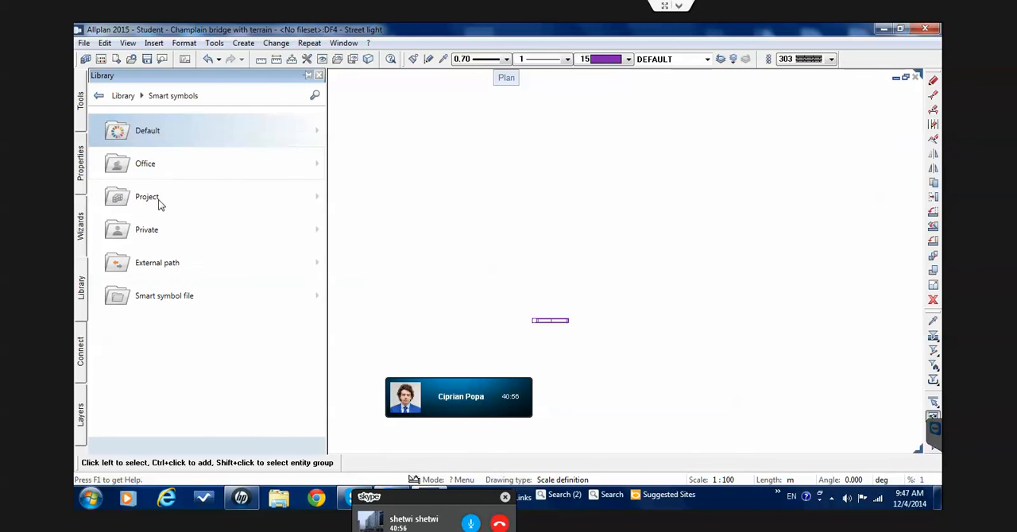
click(146, 197)
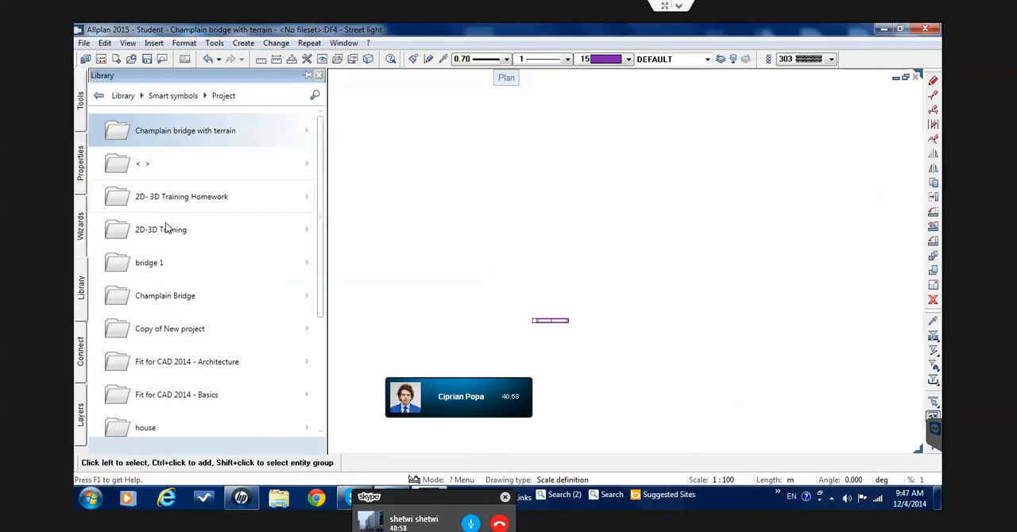
click(179, 140)
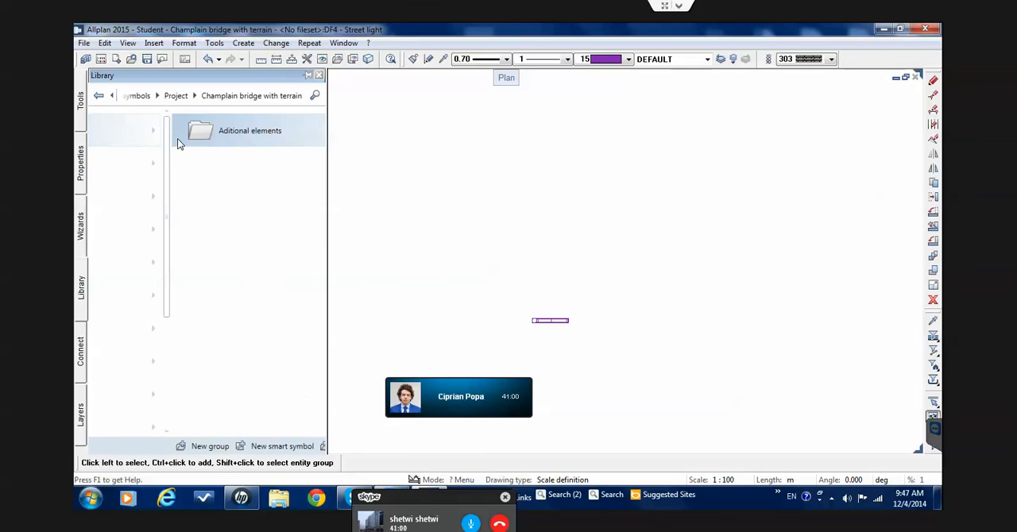
click(177, 138)
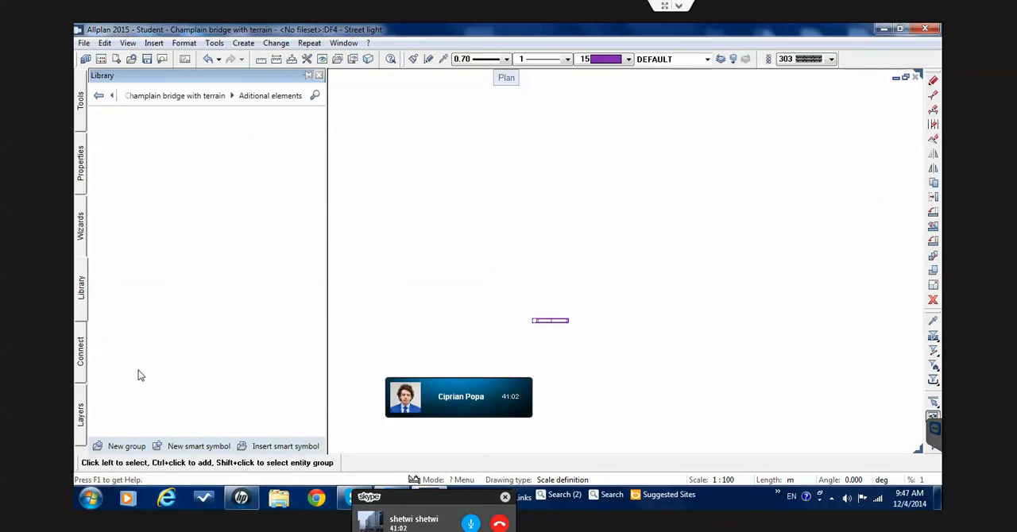
click(158, 447)
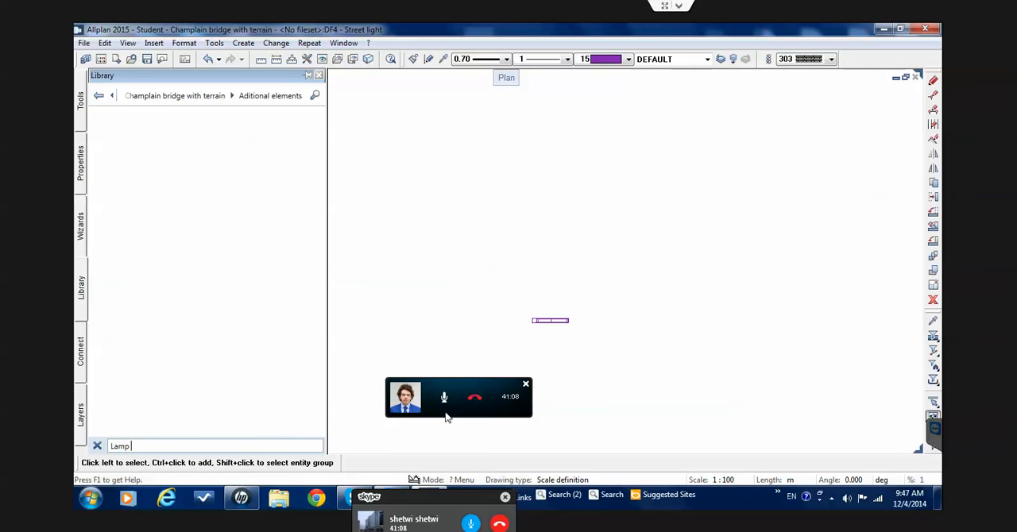
text(Lamp post)
key(Return)
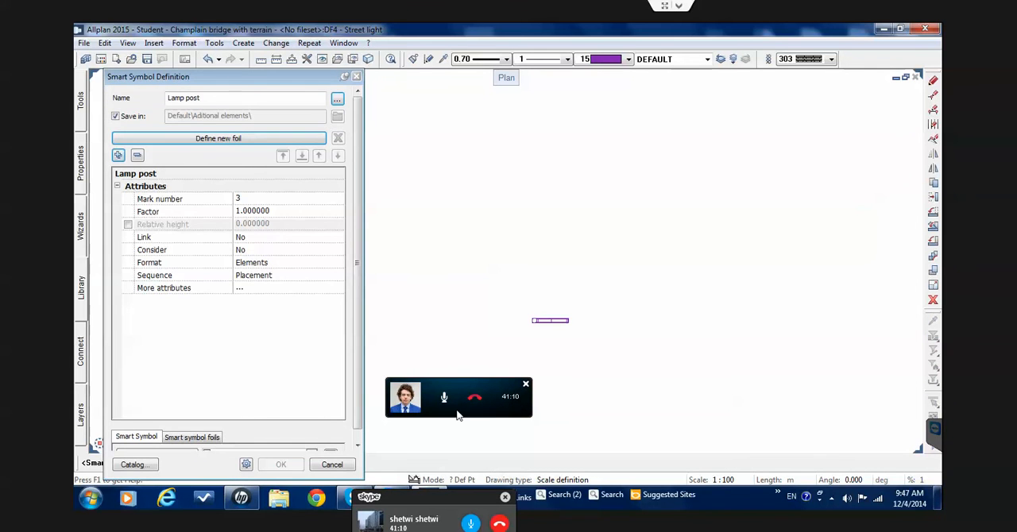
Define the symbol's foil from the whole street light, set the reference point midway between the pole square's opposite corners, and save it
click(222, 139)
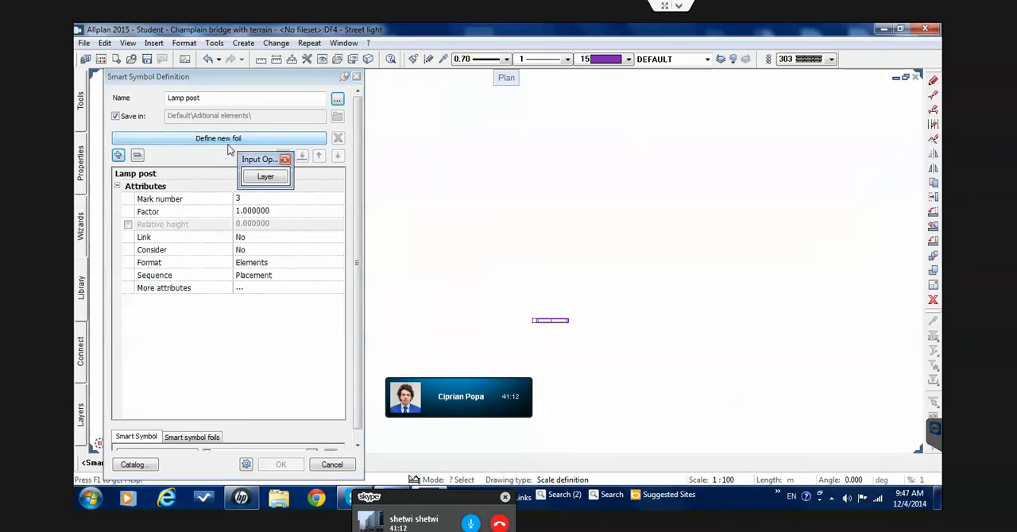
drag(606, 355, 479, 298)
scroll(527, 318, up, 5)
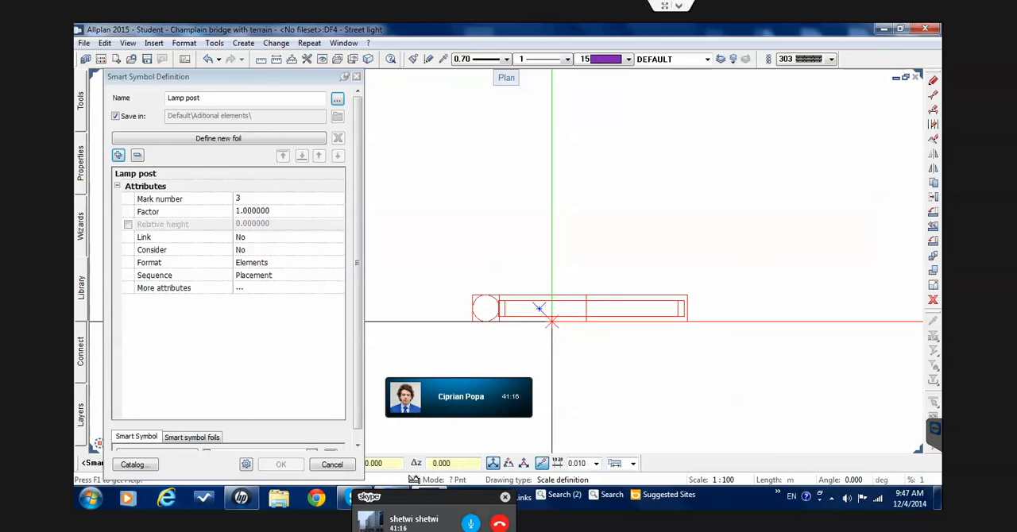
scroll(477, 307, up, 5)
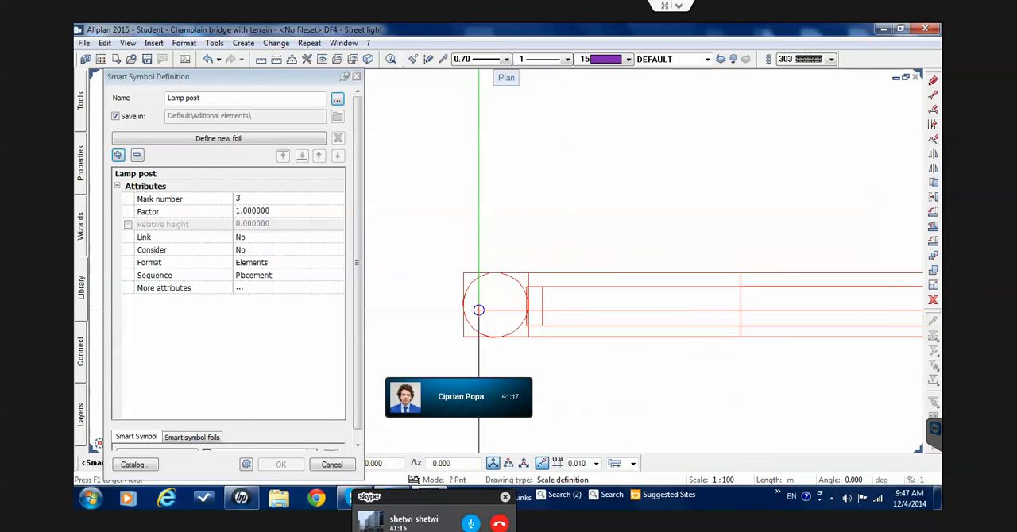
right_click(465, 272)
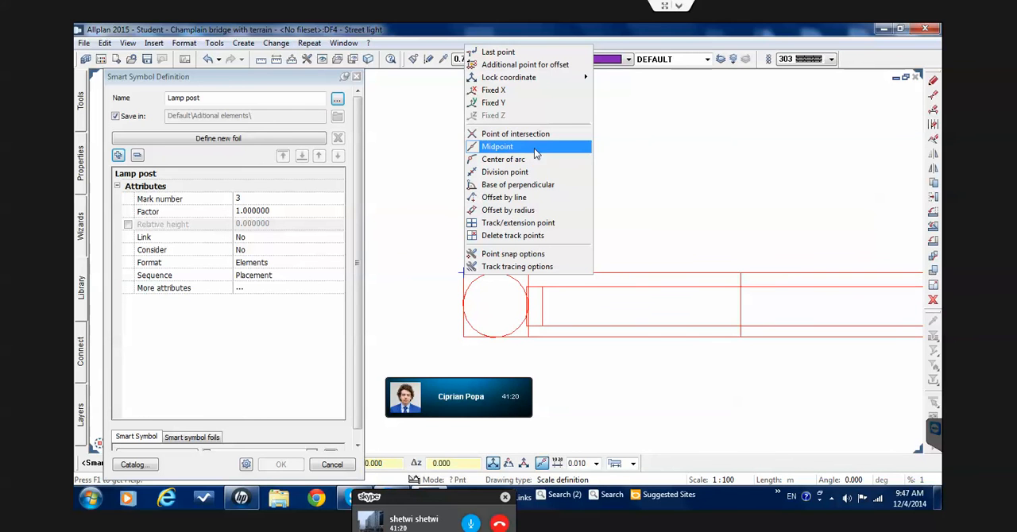
click(508, 147)
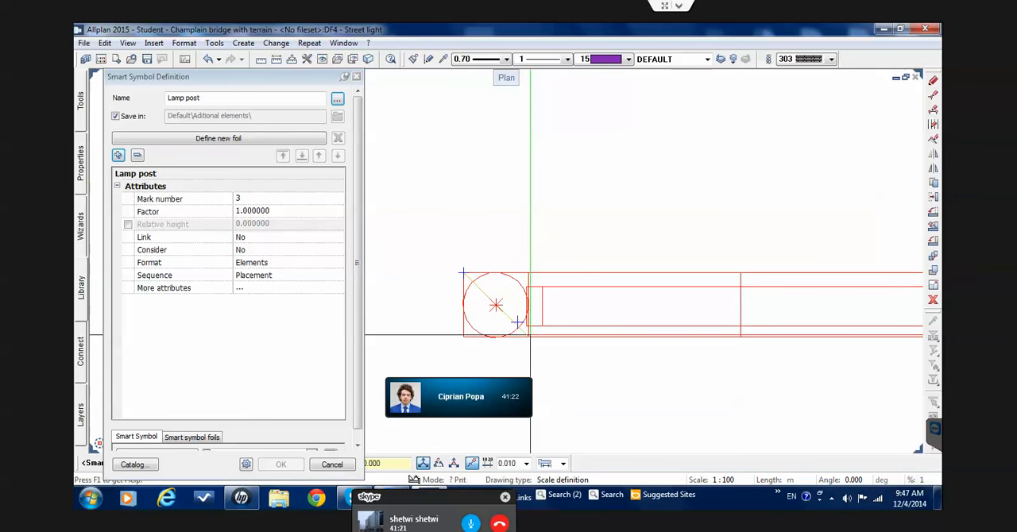
click(530, 336)
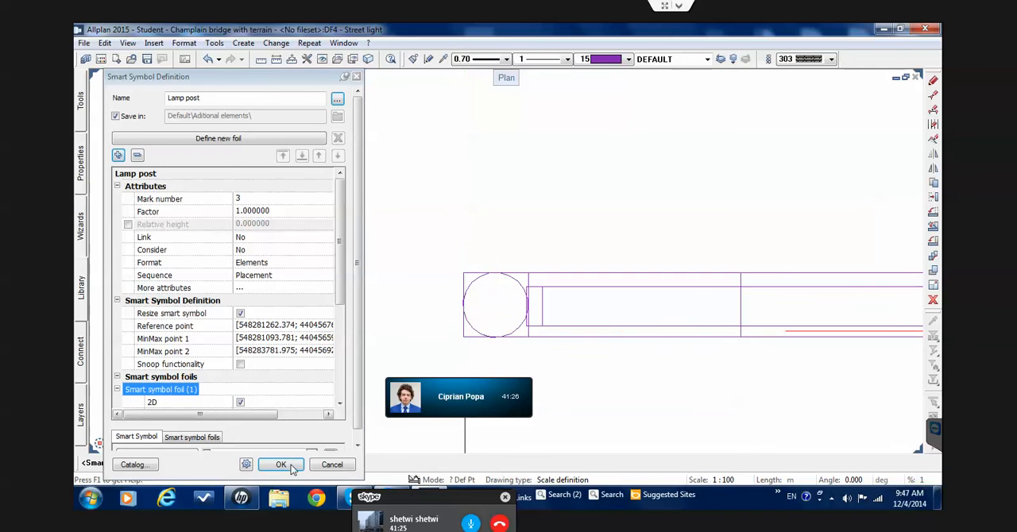
click(317, 465)
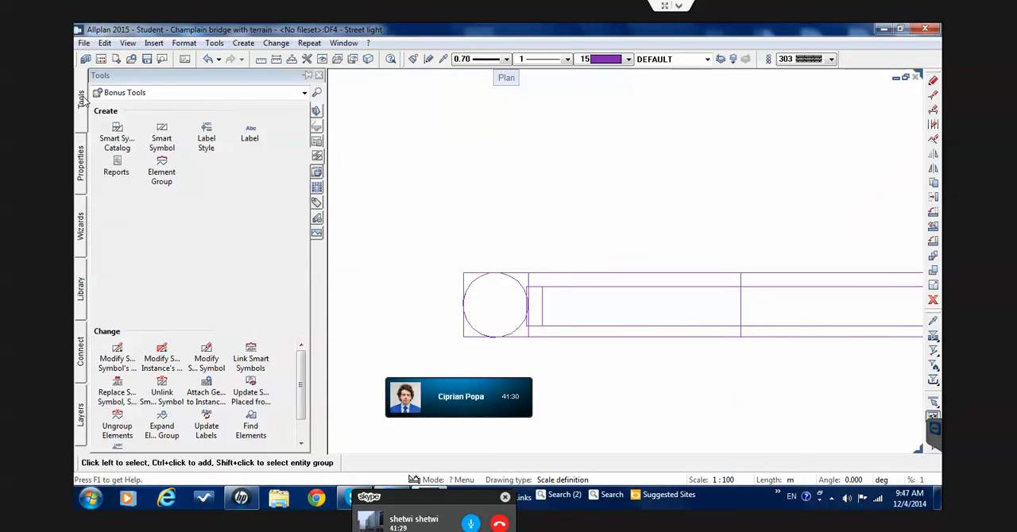
Pin the palettes so they stay open and display the library contents with the Lamp post symbol
click(83, 157)
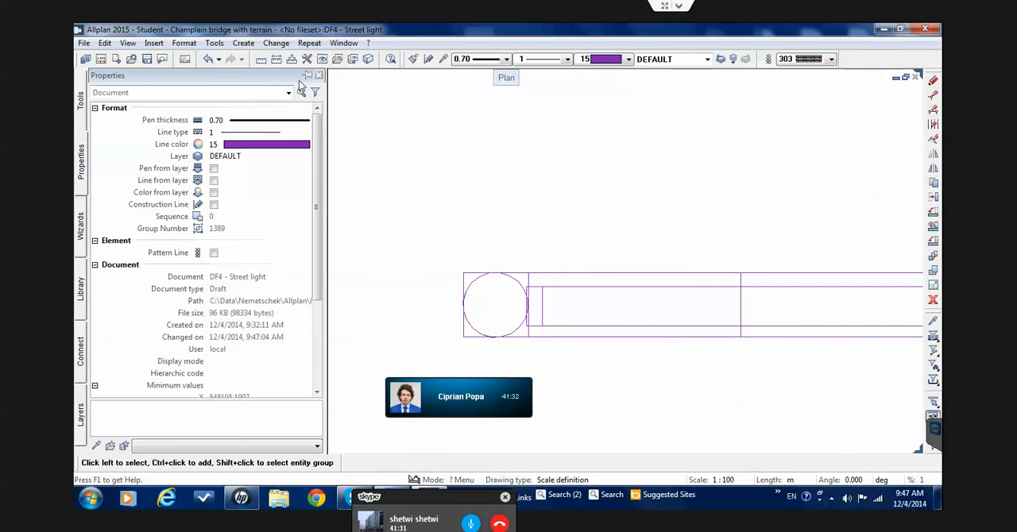
click(306, 77)
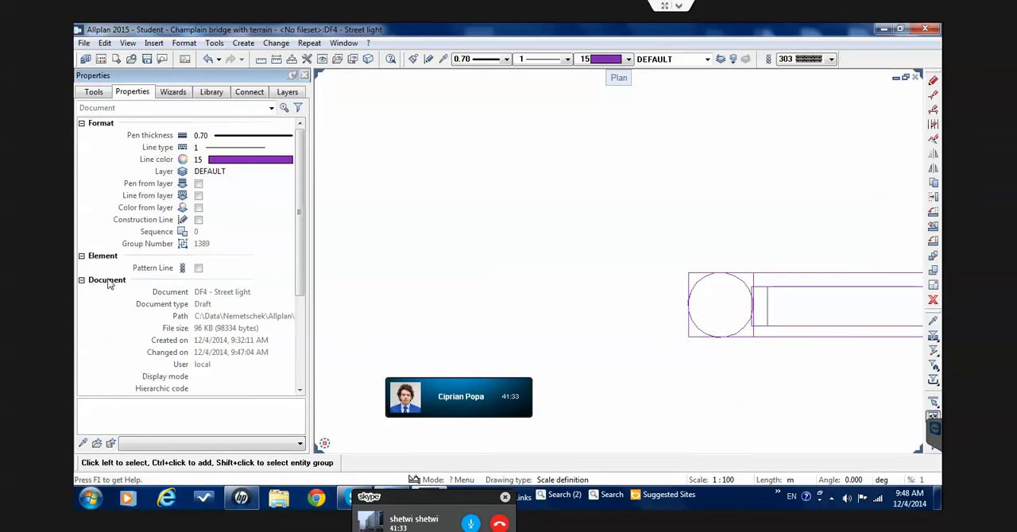
click(210, 92)
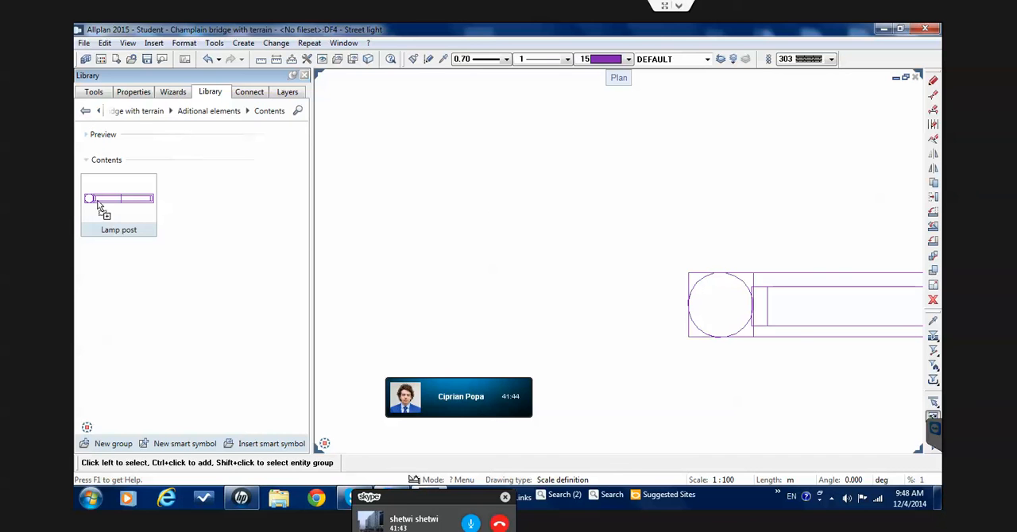
Insert the Lamp post smart symbol with its pole centre on the upper end of a short marker line at the bridge deck's edge
drag(457, 212, 484, 206)
scroll(487, 209, down, 5)
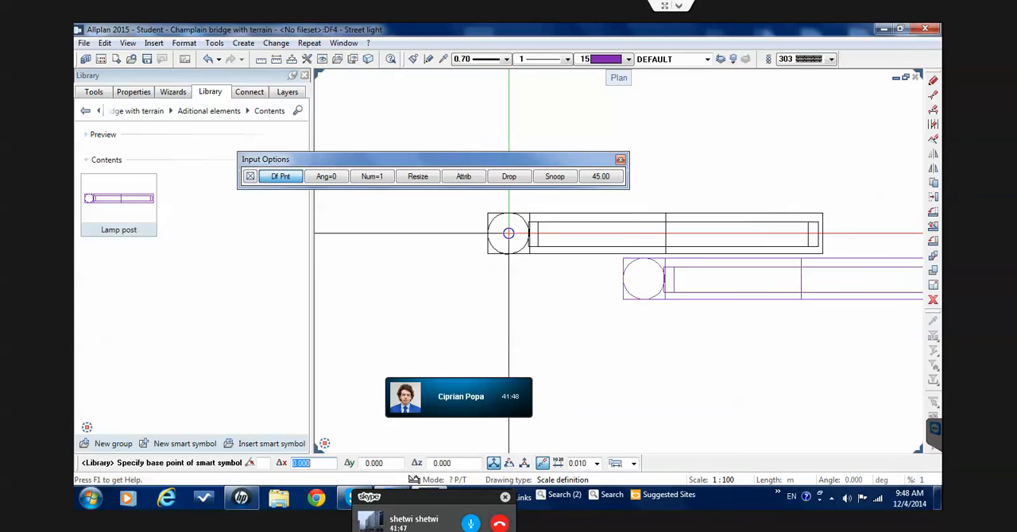
scroll(513, 238, down, 2)
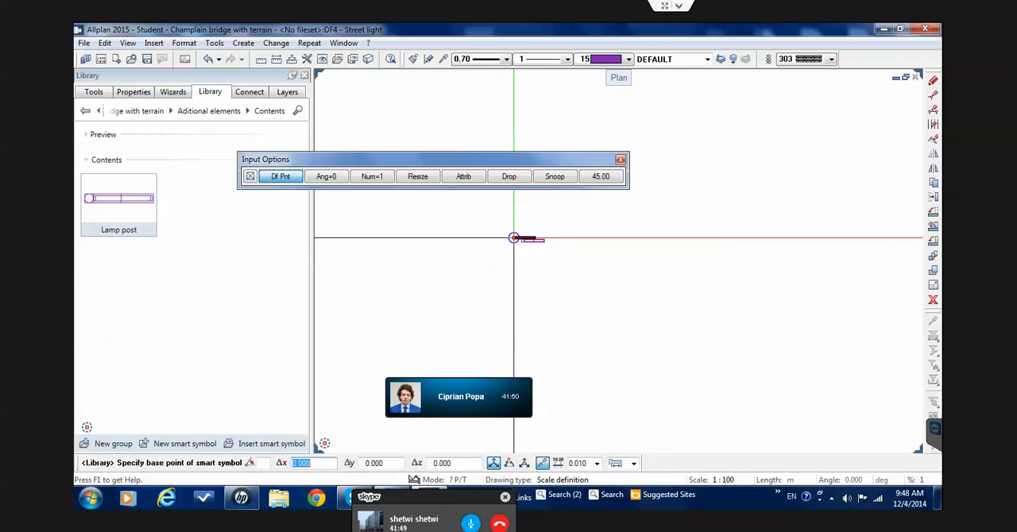
scroll(514, 237, down, 3)
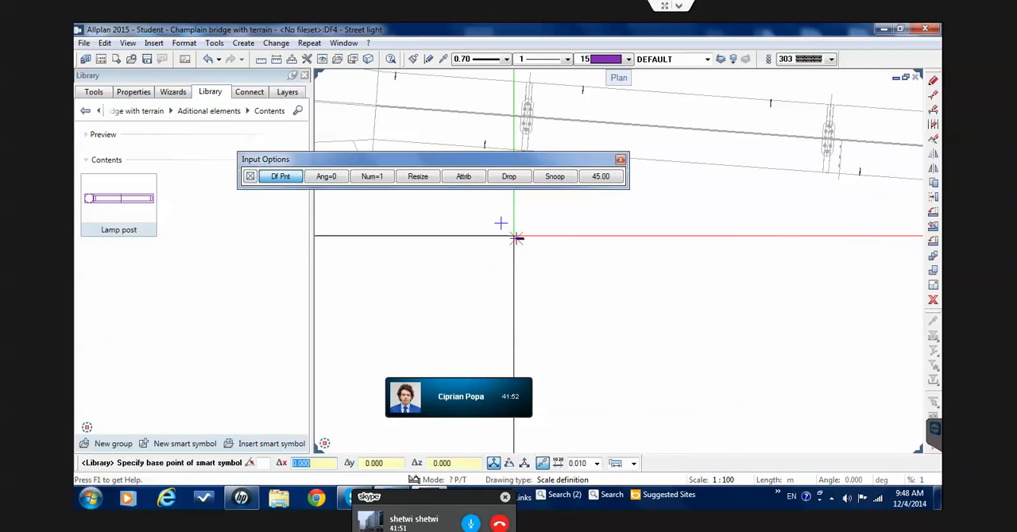
click(518, 238)
scroll(604, 287, down, 2)
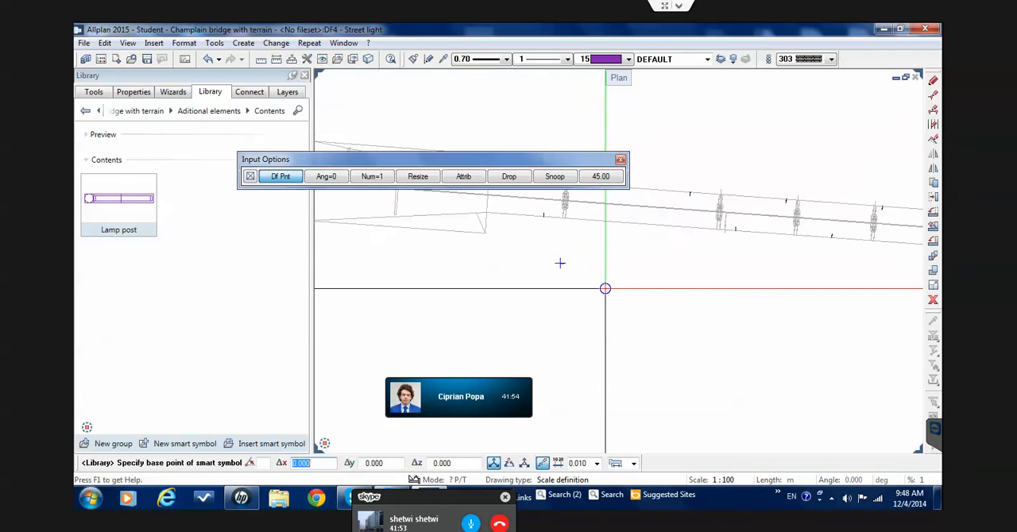
scroll(602, 293, down, 1)
scroll(601, 293, up, 4)
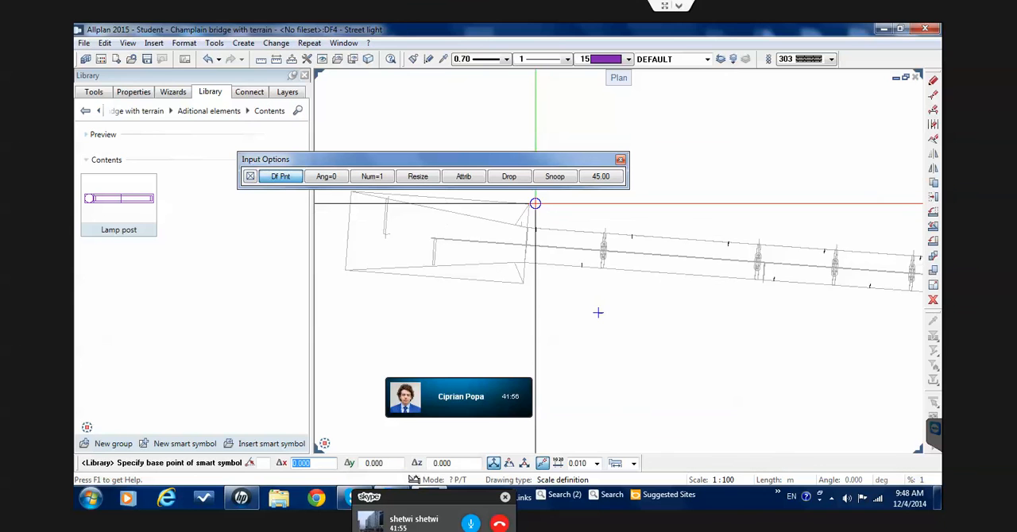
scroll(544, 238, up, 5)
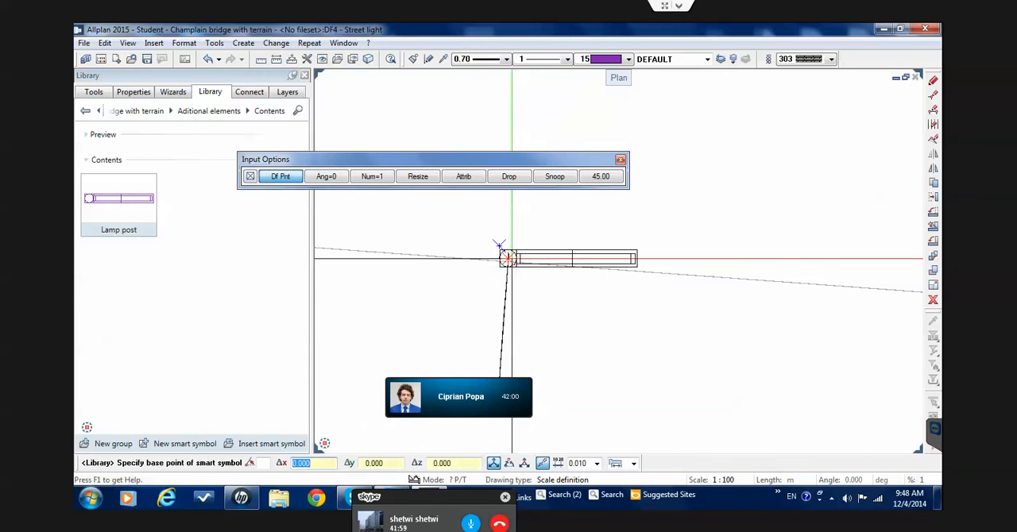
click(507, 252)
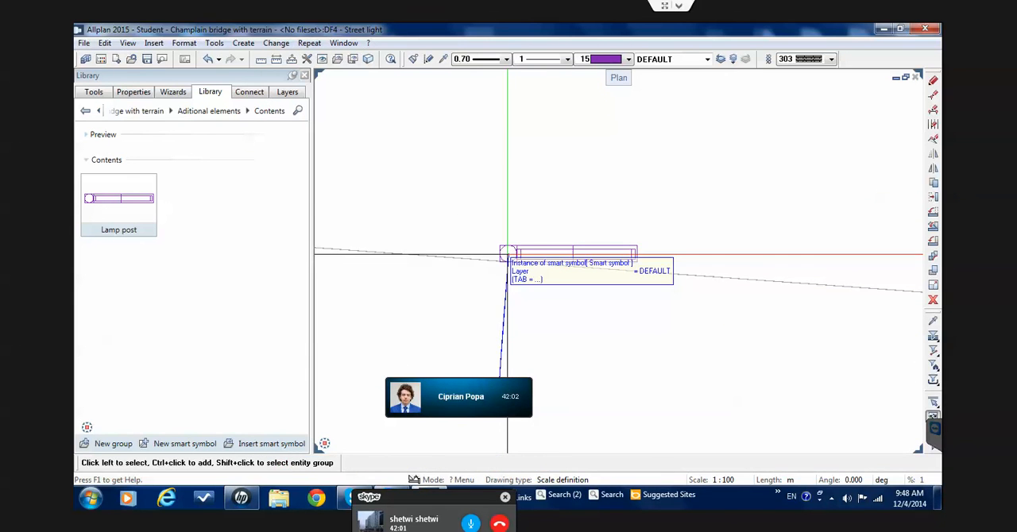
click(933, 212)
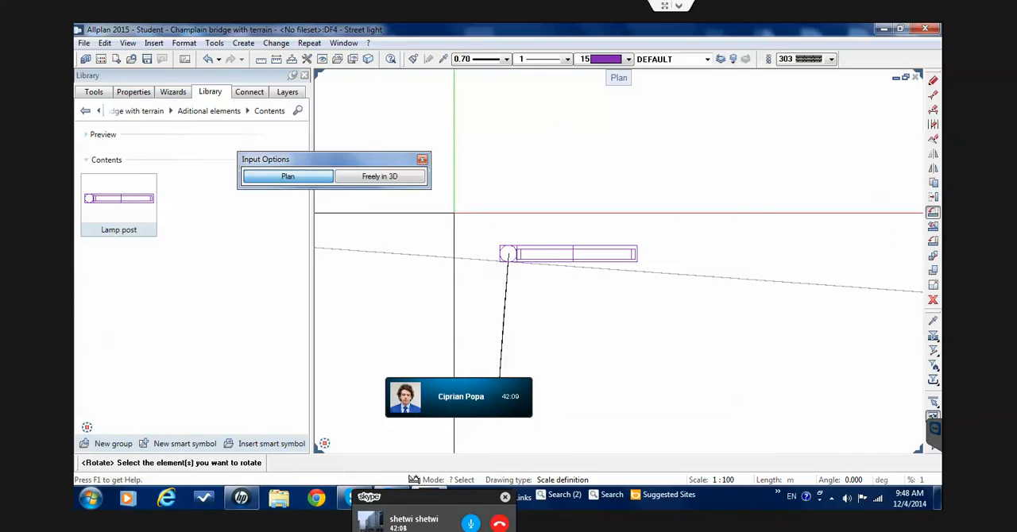
drag(608, 258, 632, 271)
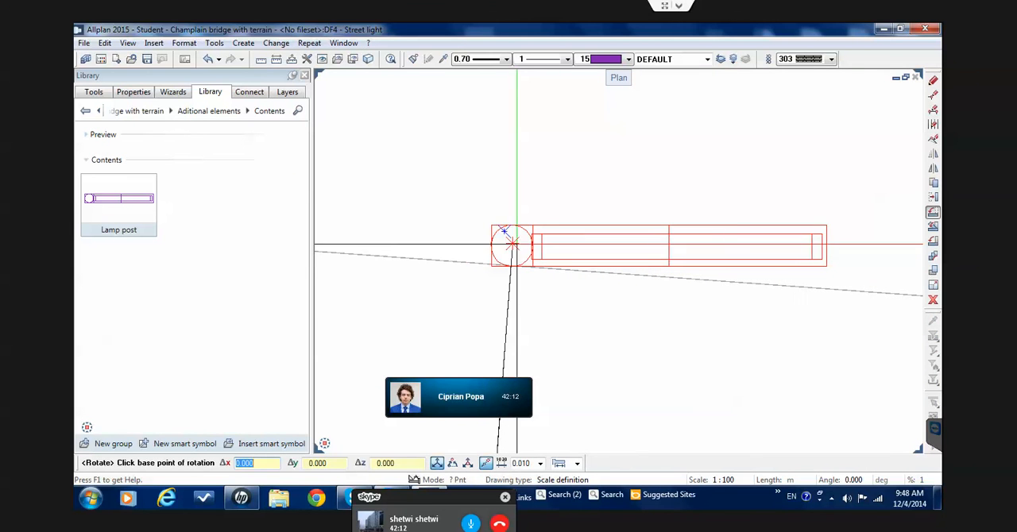
click(512, 245)
key(Escape)
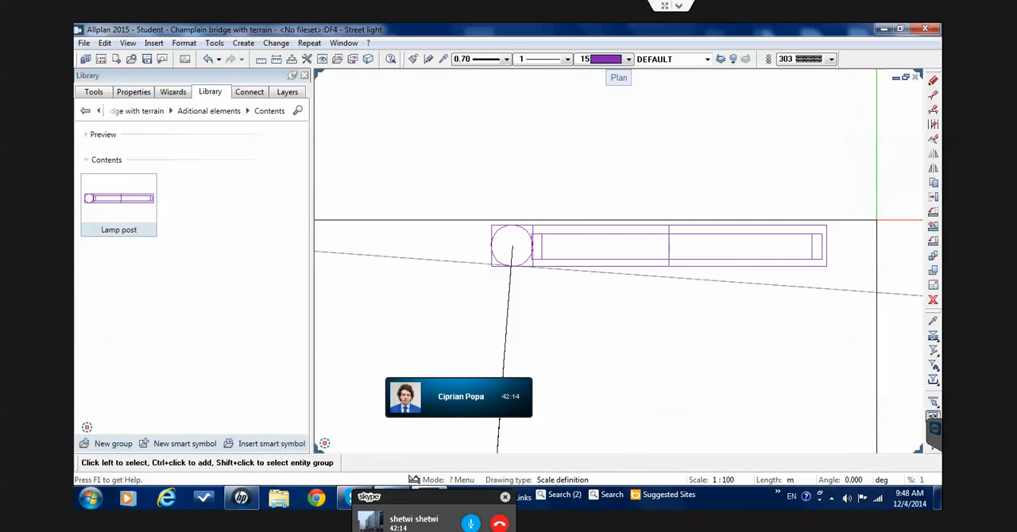
Rotate the inserted lamp post in plan about its pole centre, from its arm's outer end to the lower end of the marker line
click(934, 213)
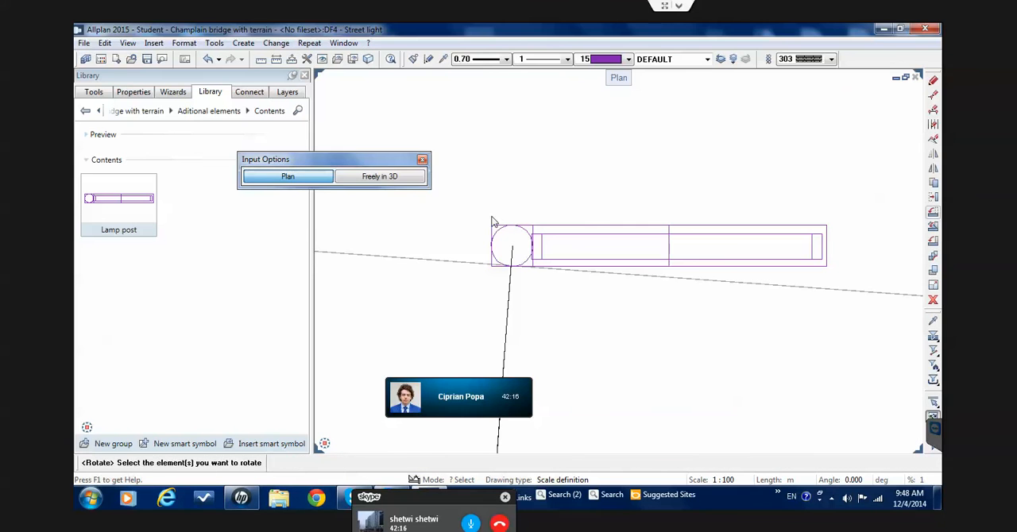
drag(465, 212, 837, 283)
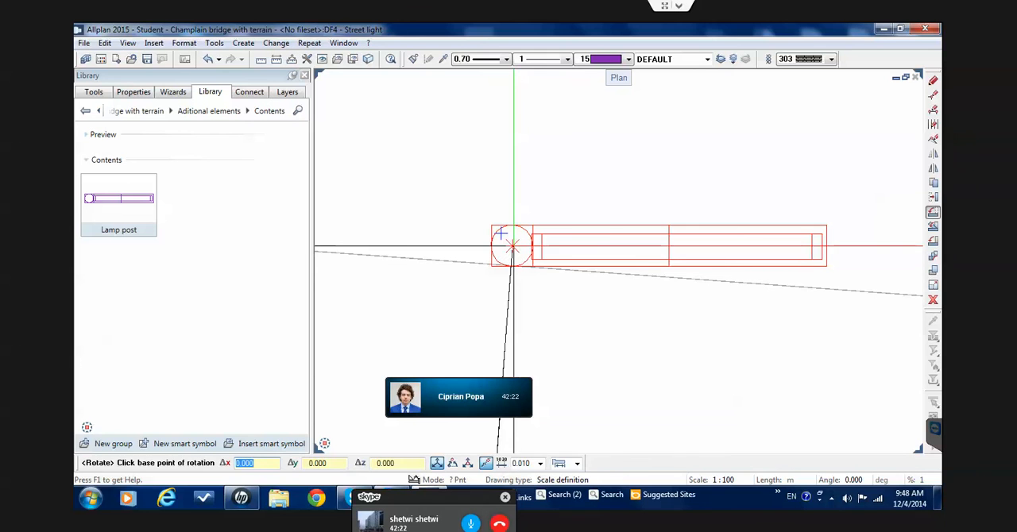
click(511, 246)
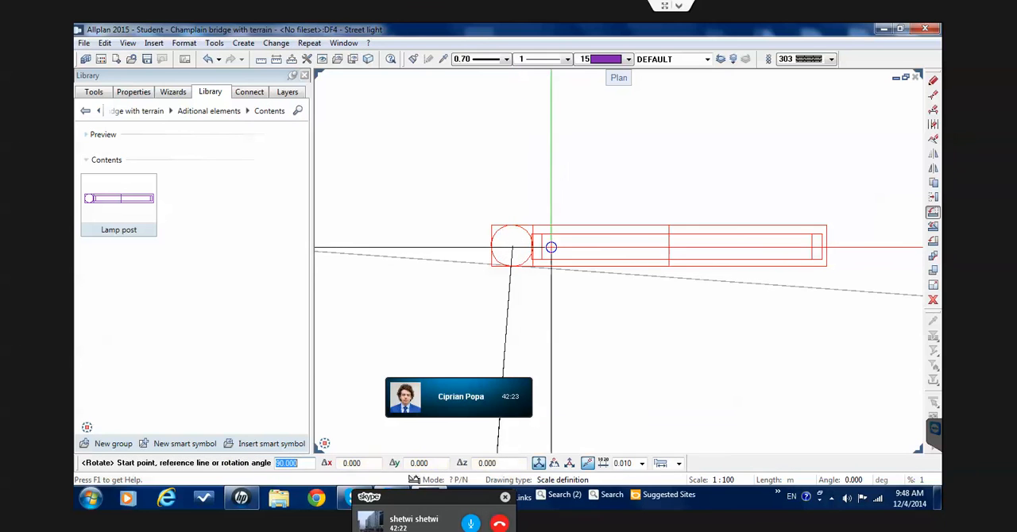
click(824, 247)
scroll(820, 246, down, 3)
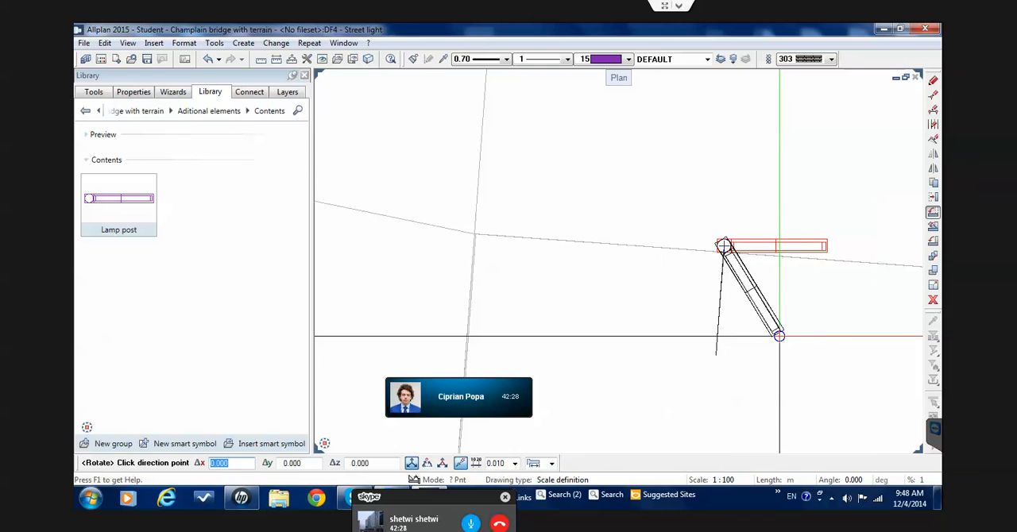
scroll(719, 362, up, 3)
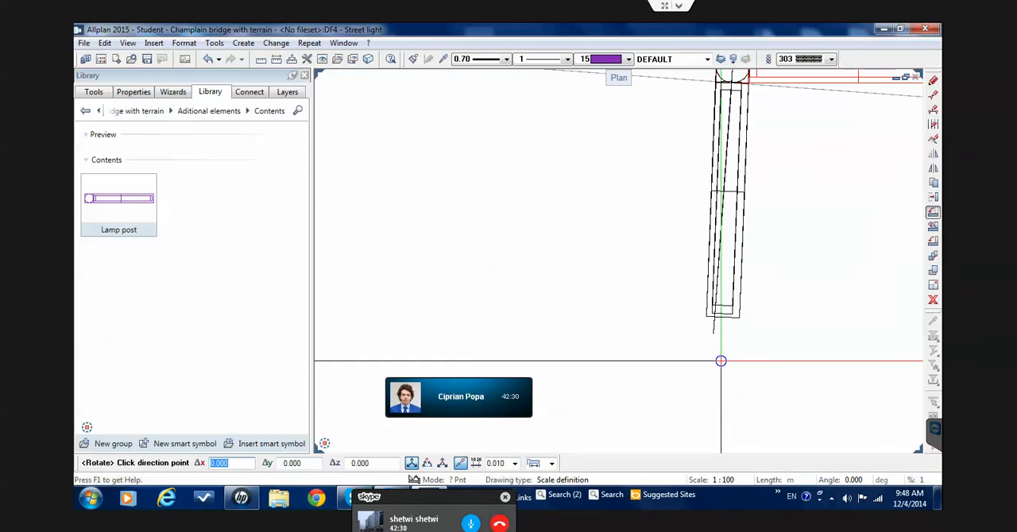
click(717, 332)
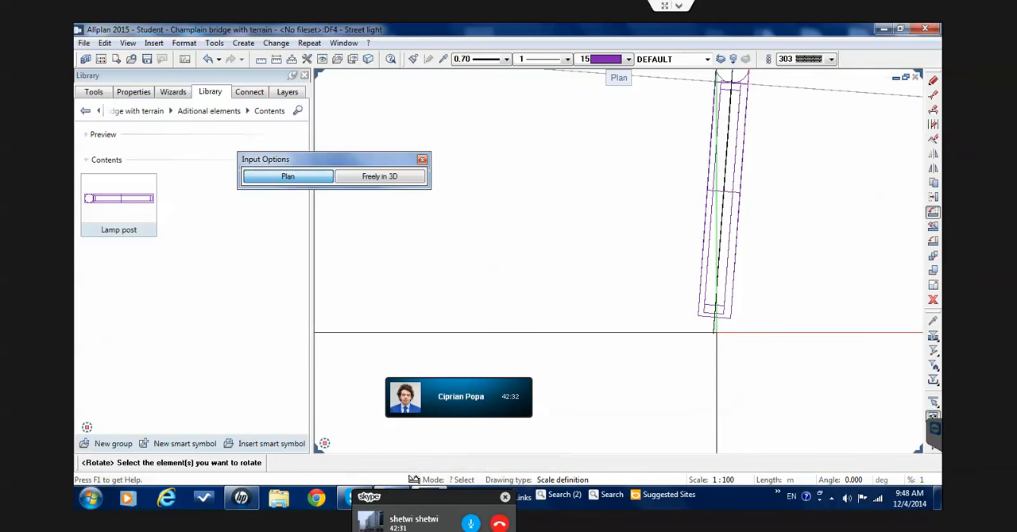
key(Escape)
Save the drawing file with the aligned lamp post
scroll(697, 318, down, 4)
scroll(707, 312, up, 2)
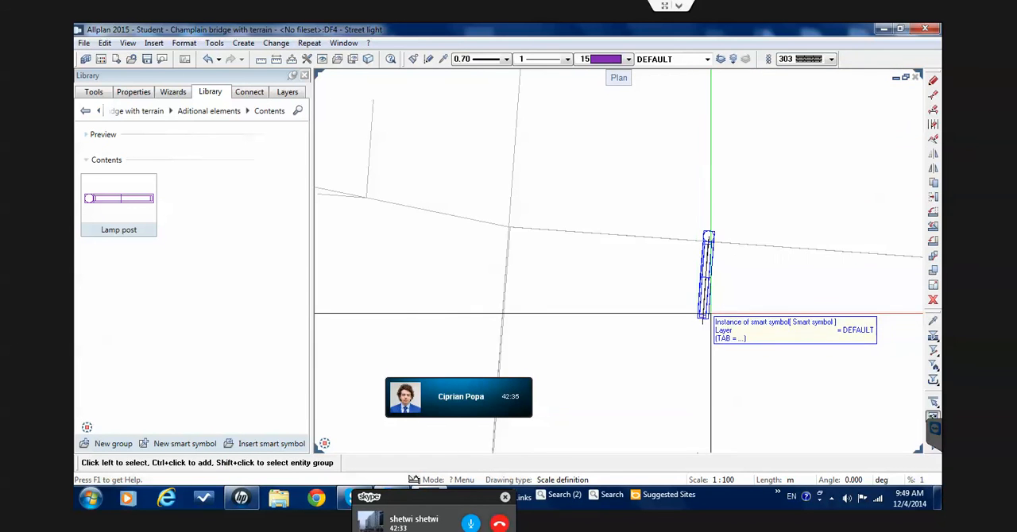
scroll(706, 294, down, 3)
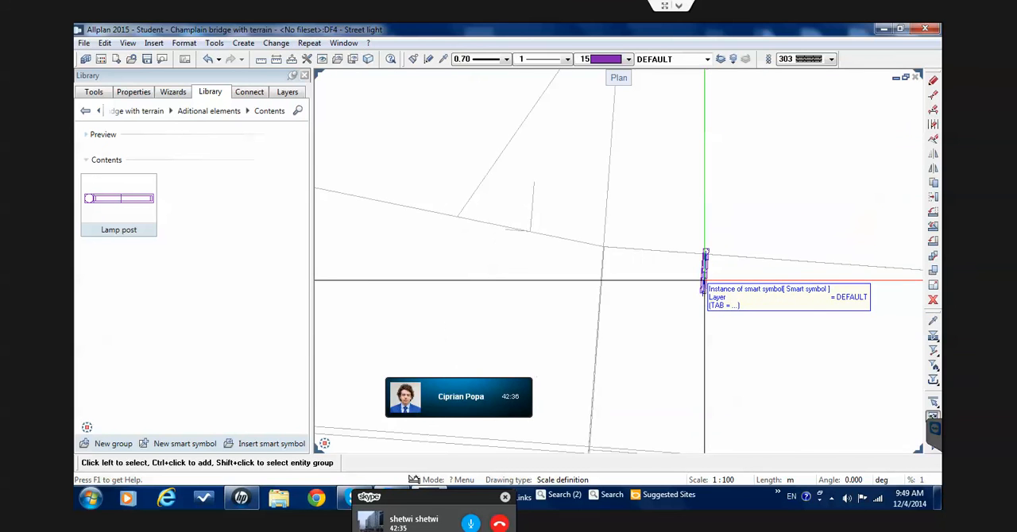
scroll(707, 290, up, 6)
scroll(705, 284, up, 6)
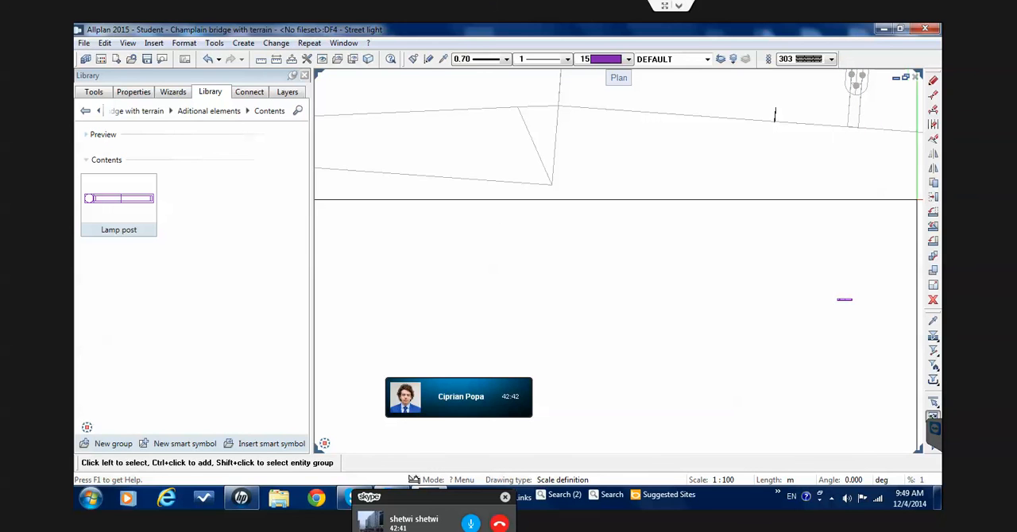
middle_drag(786, 227, 760, 217)
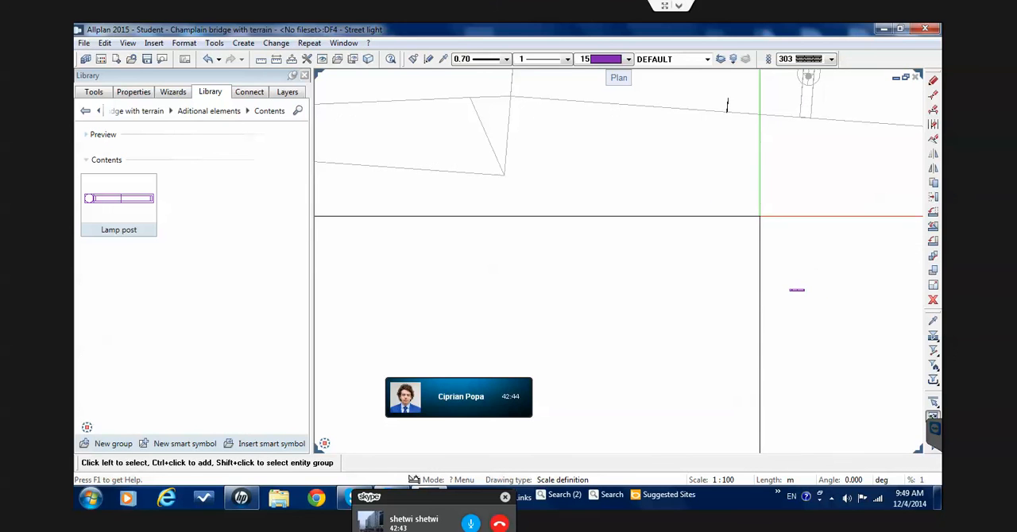
click(148, 63)
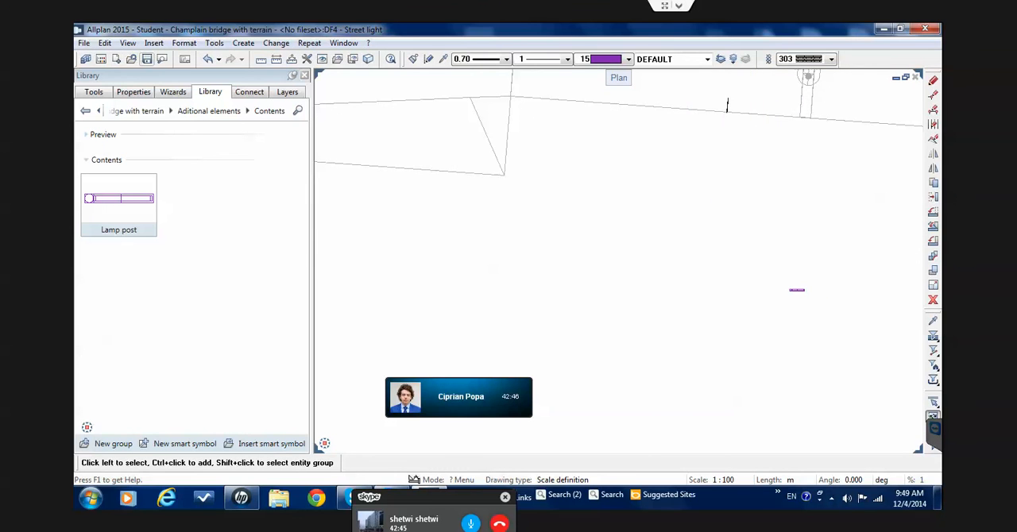
Try to copy the original street light beside the bridge 50 times straight downward in plan, at a spacing of about 4.8 m
scroll(896, 254, up, 2)
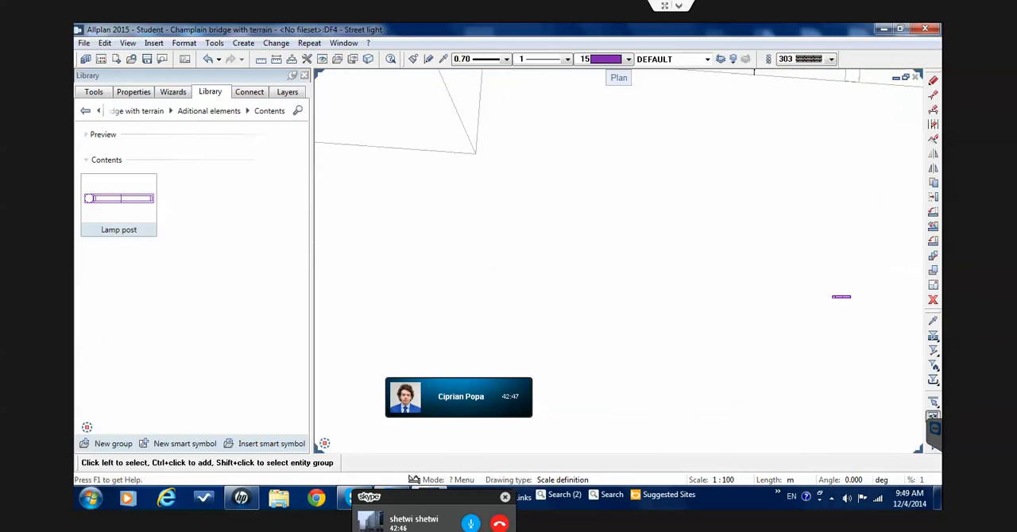
click(933, 182)
drag(787, 278, 895, 340)
click(895, 341)
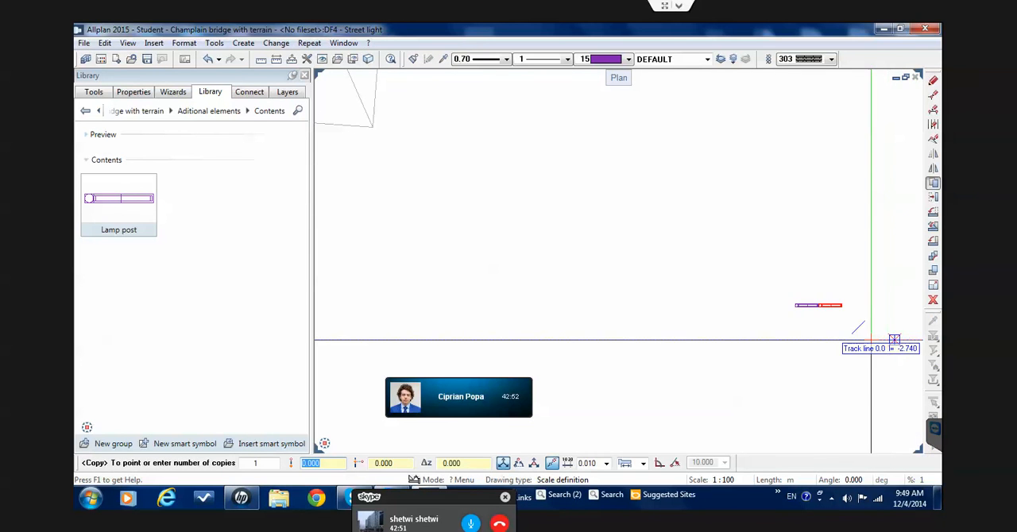
middle_drag(855, 319, 837, 305)
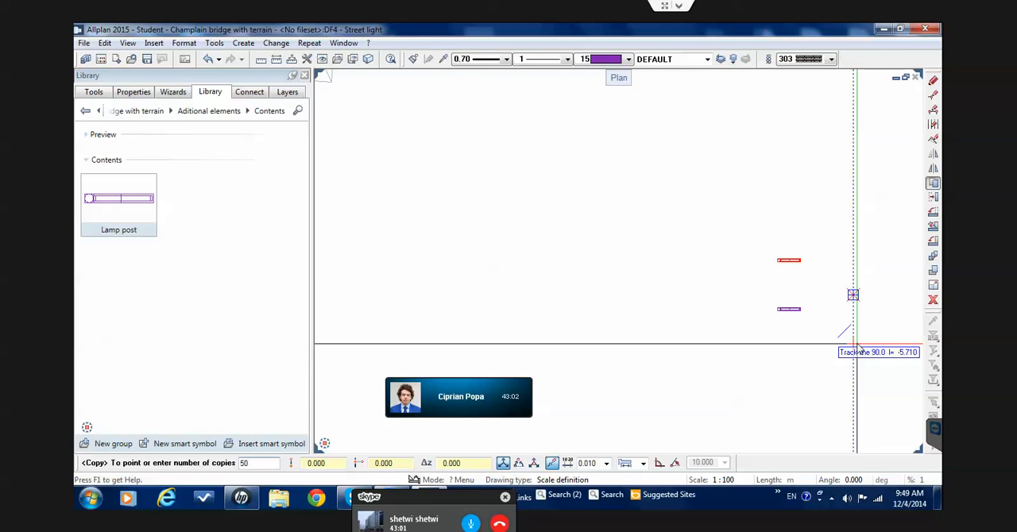
key(Return)
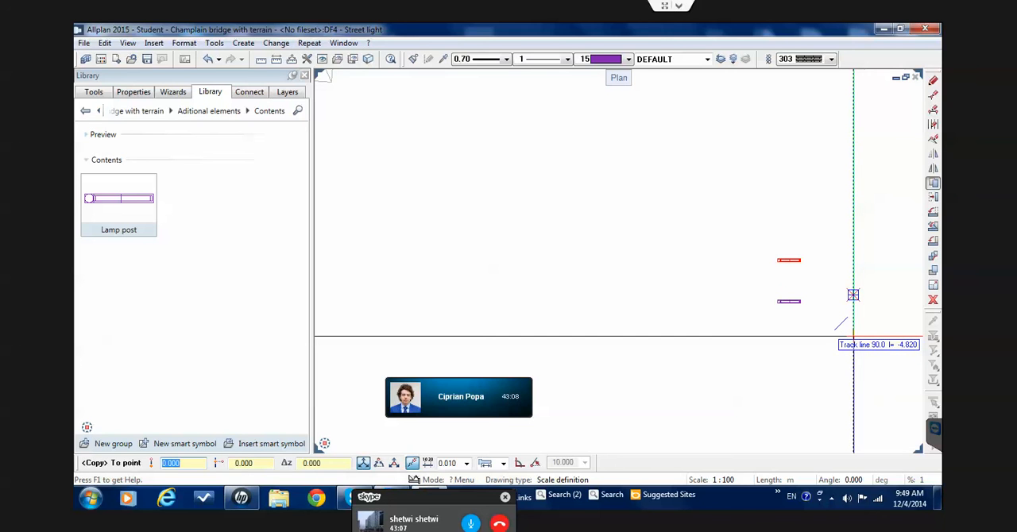
click(853, 335)
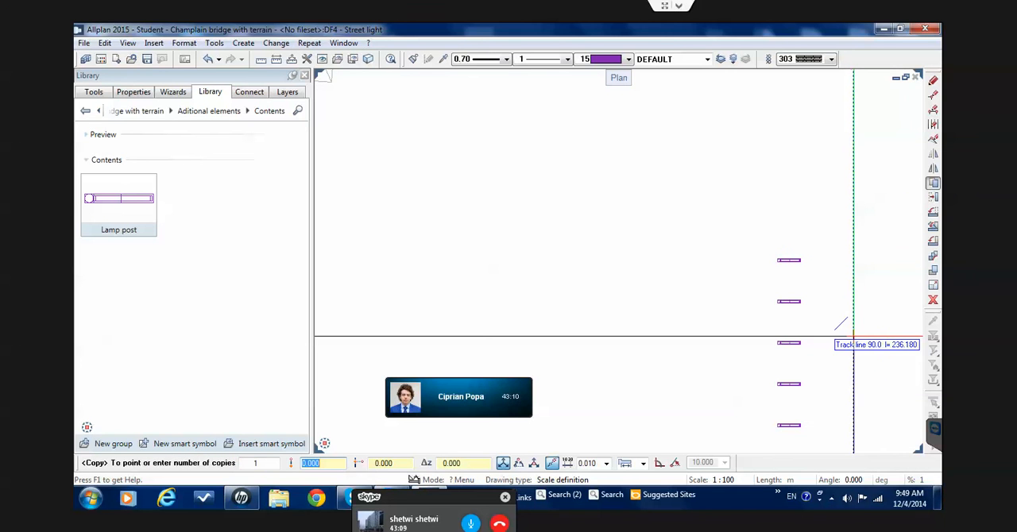
scroll(852, 358, down, 6)
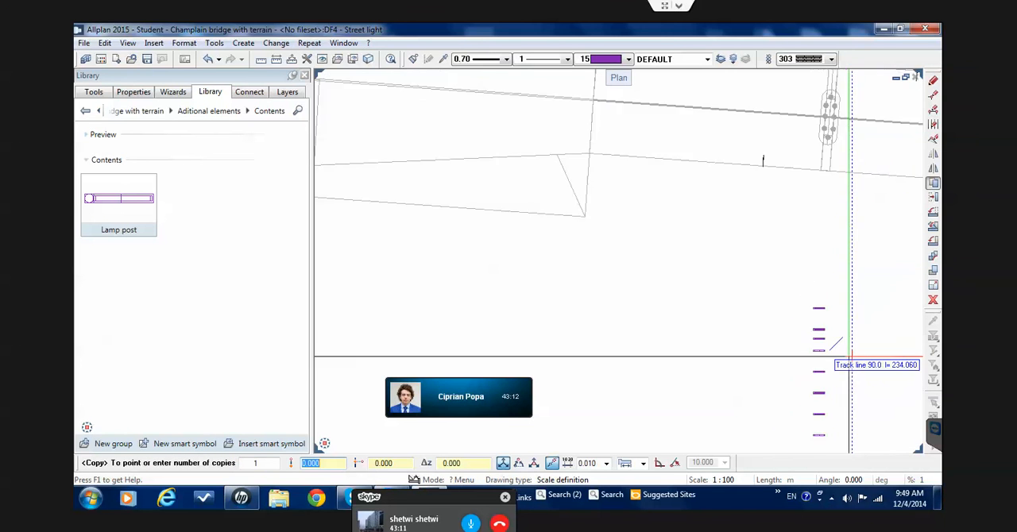
key(Escape)
Undo the row of 50 street light copies
scroll(826, 333, down, 2)
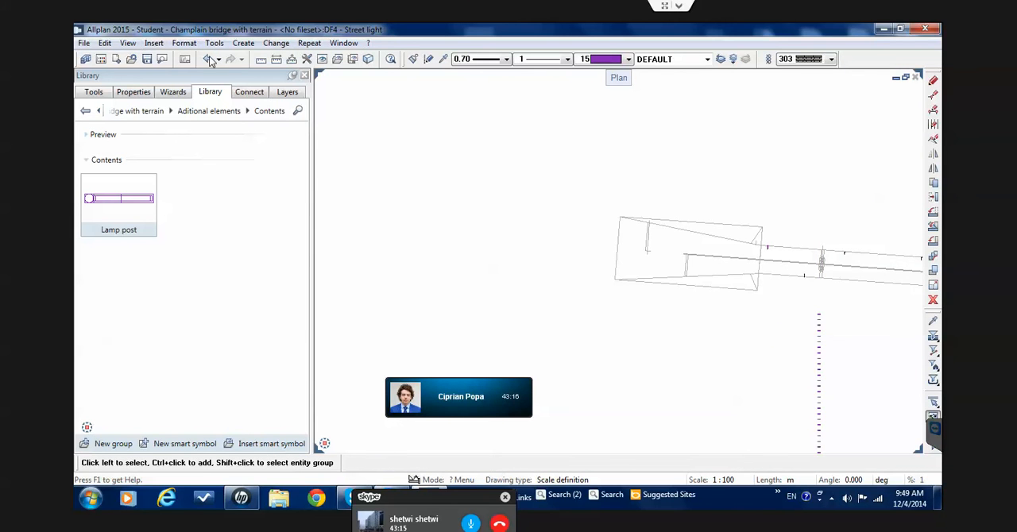
scroll(851, 348, up, 5)
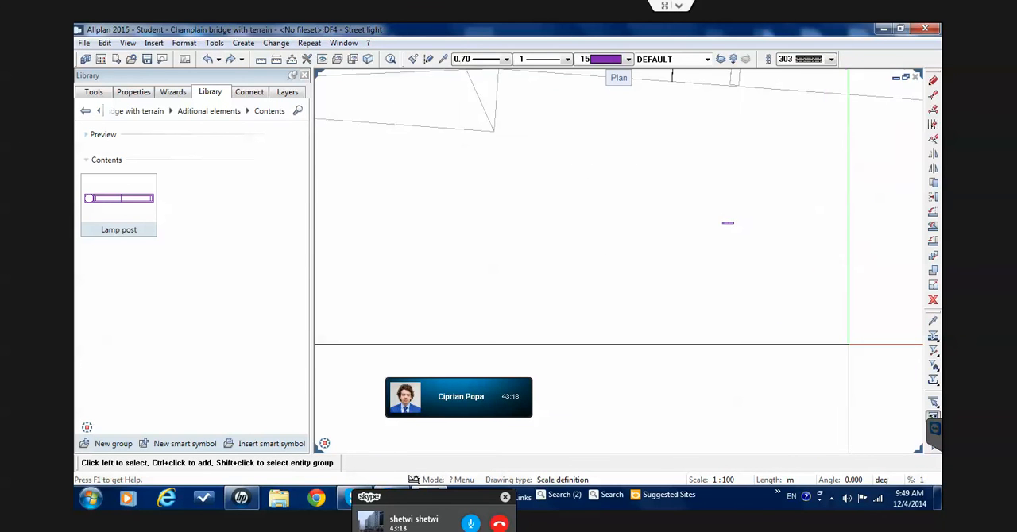
scroll(720, 235, up, 3)
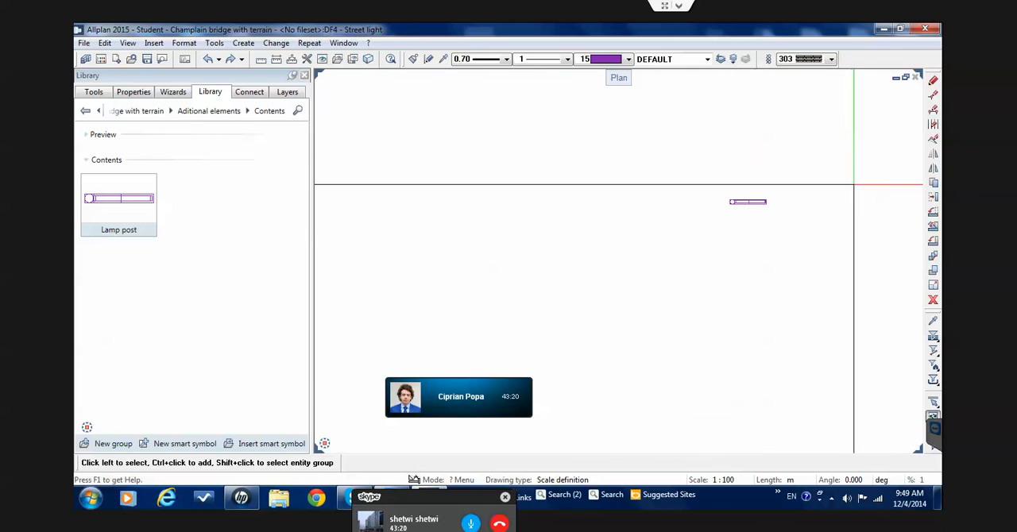
Copy the original street light straight downward in plan in an evenly spaced row, with the number of copies set to 20
click(933, 182)
drag(684, 180, 796, 218)
click(796, 218)
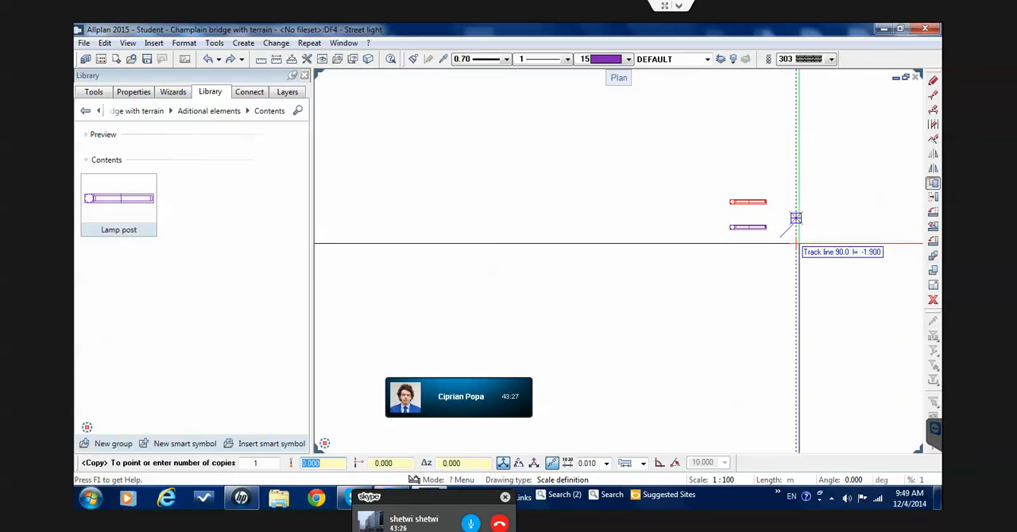
key(Tab)
key(Tab)
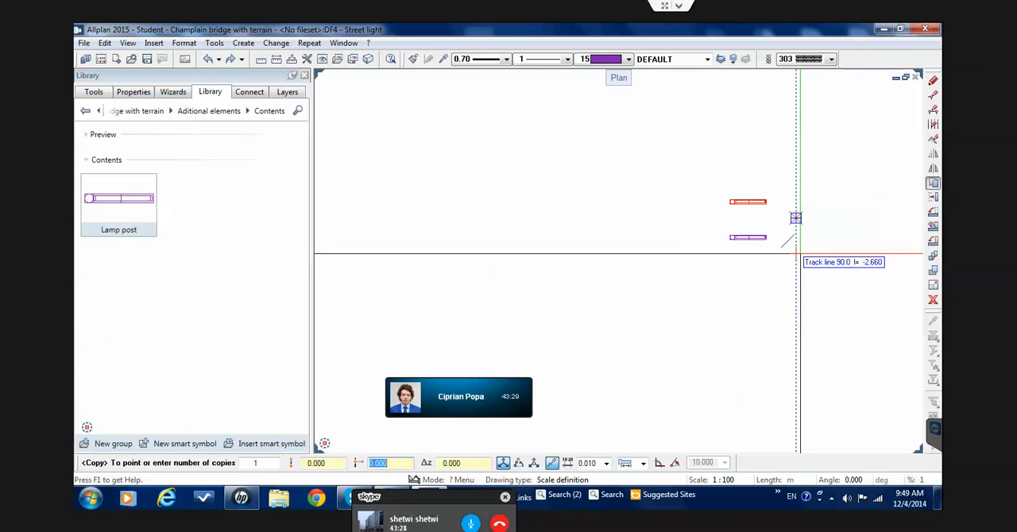
key(Tab)
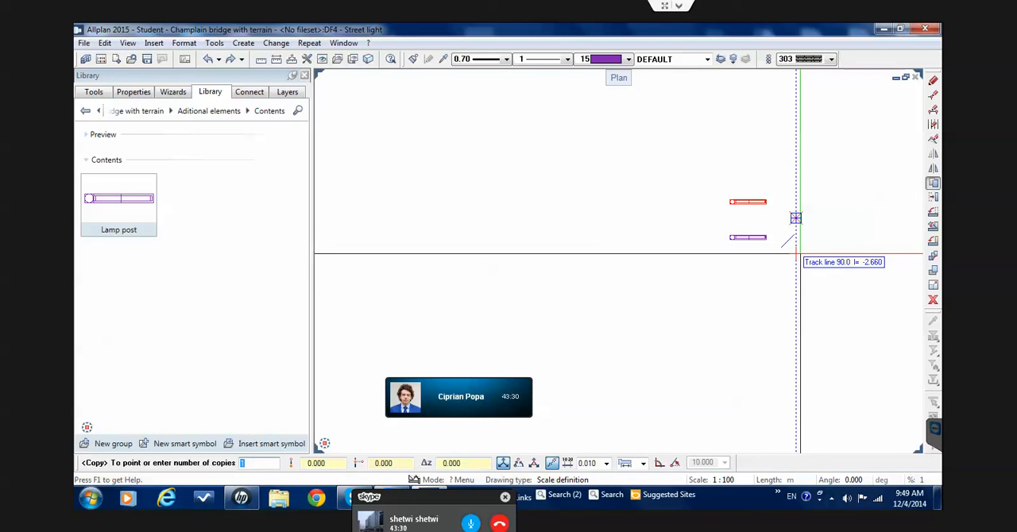
text(20)
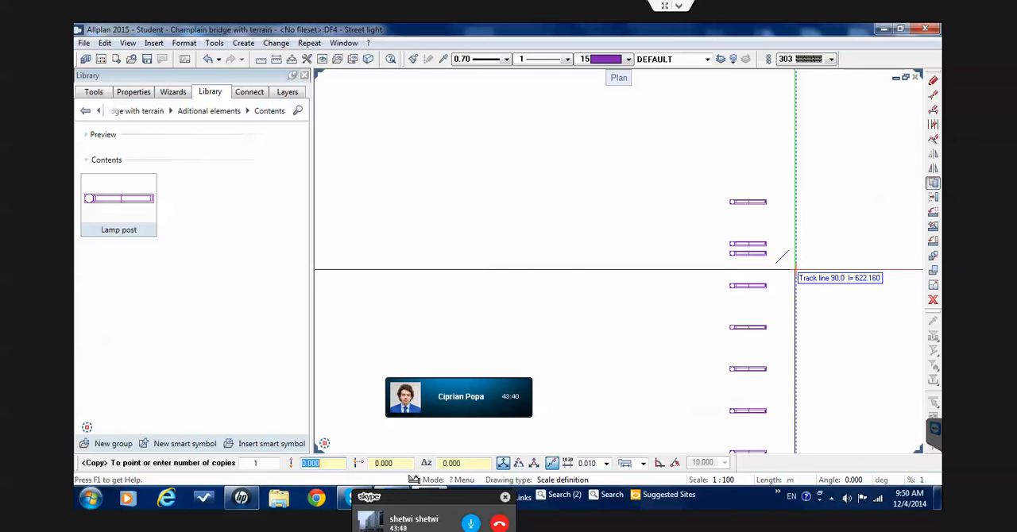
click(794, 270)
scroll(792, 268, down, 5)
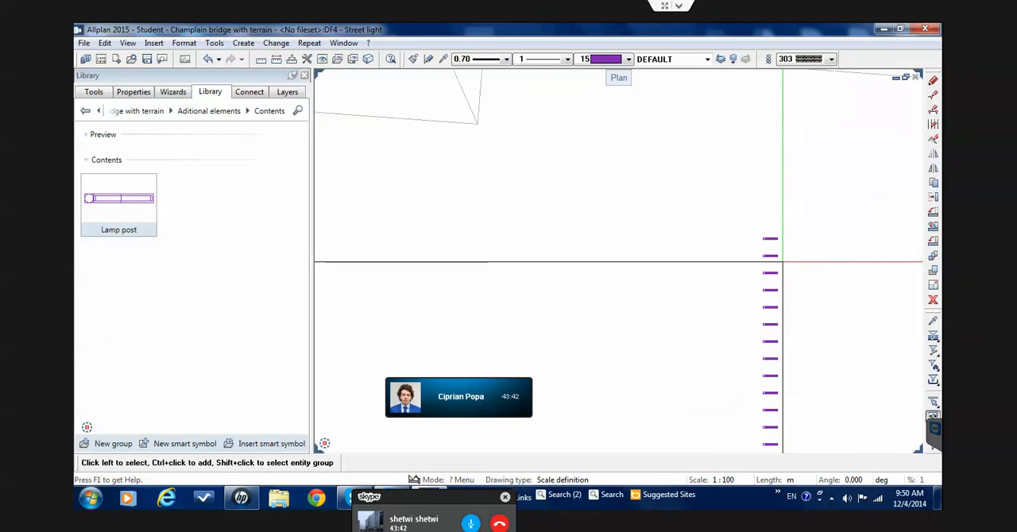
Delete the straight row of street light copies running down from beside the bridge in plan
scroll(783, 262, down, 4)
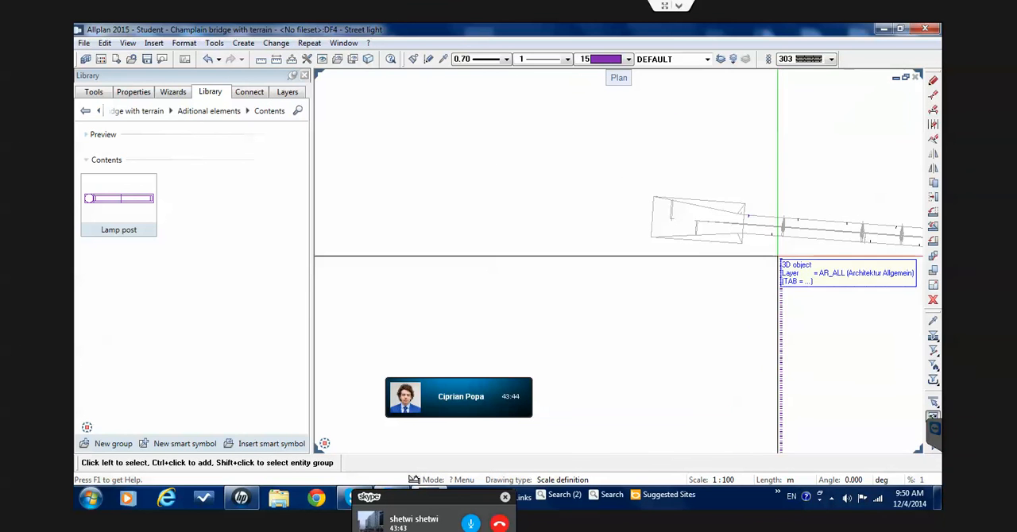
scroll(786, 272, down, 3)
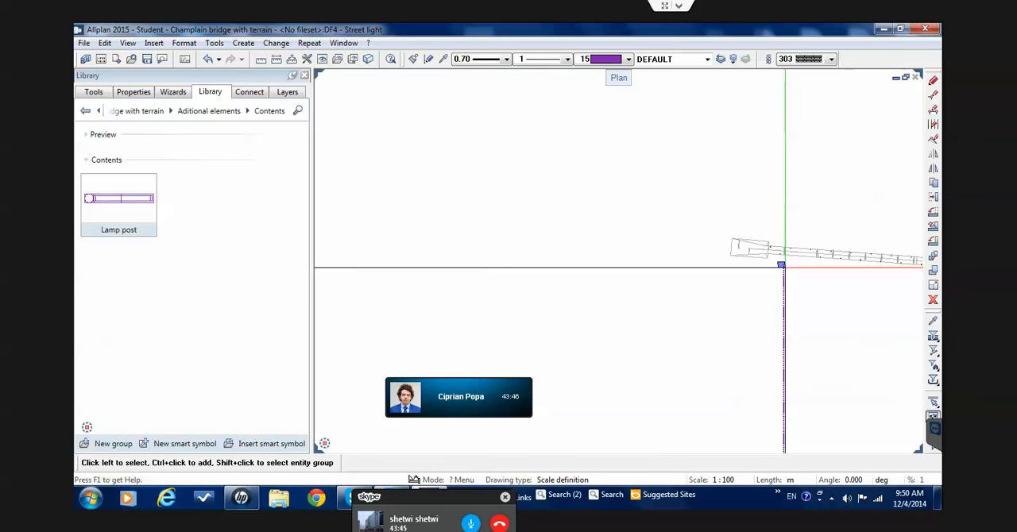
drag(784, 269, 802, 357)
key(Delete)
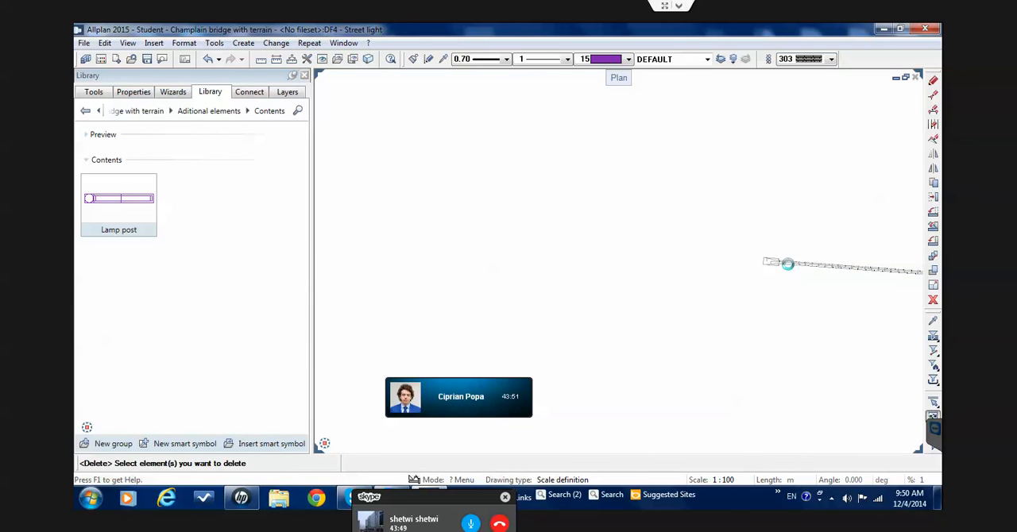
scroll(788, 264, up, 5)
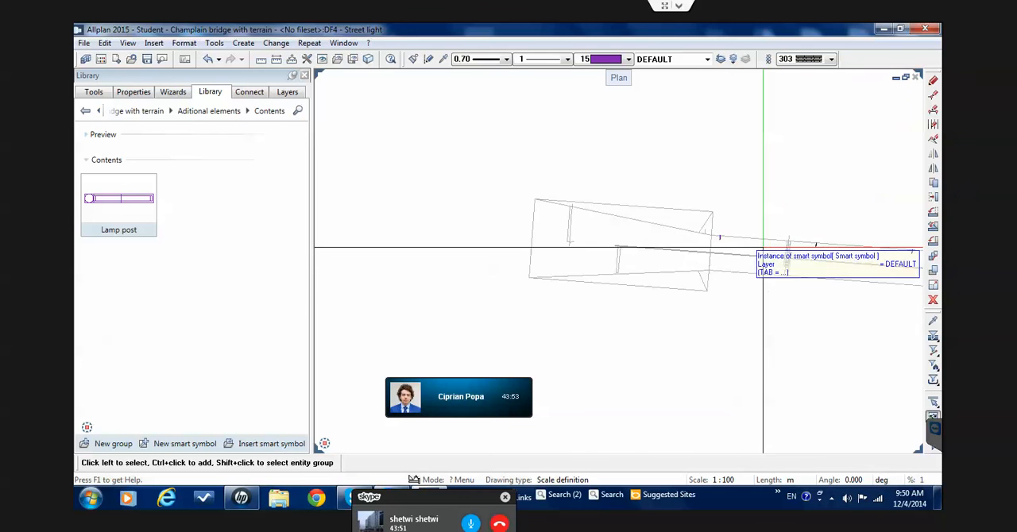
scroll(672, 227, up, 3)
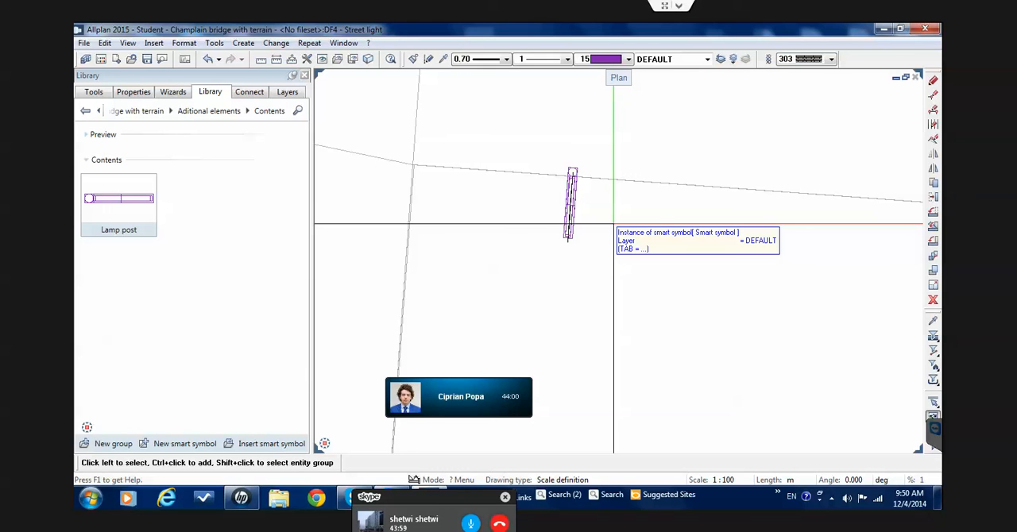
scroll(560, 219, up, 3)
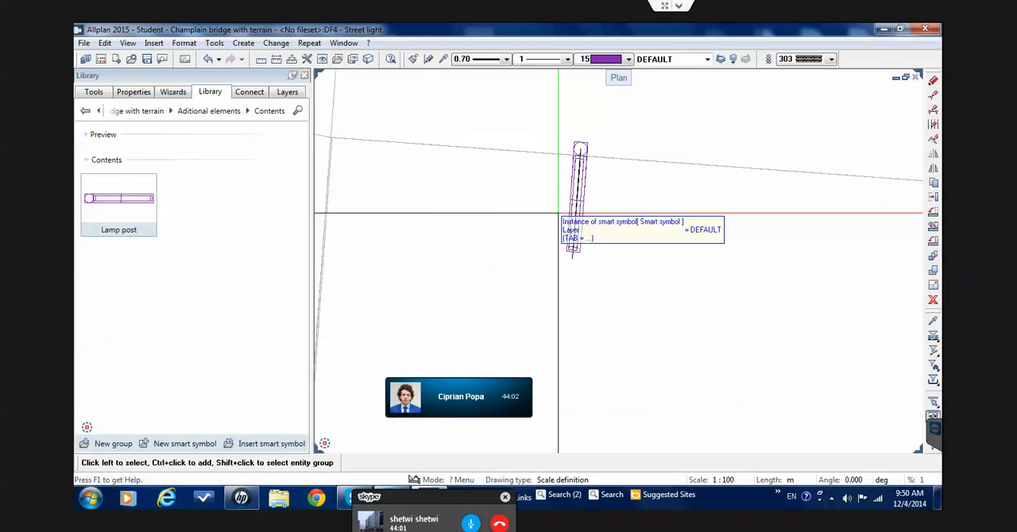
click(572, 211)
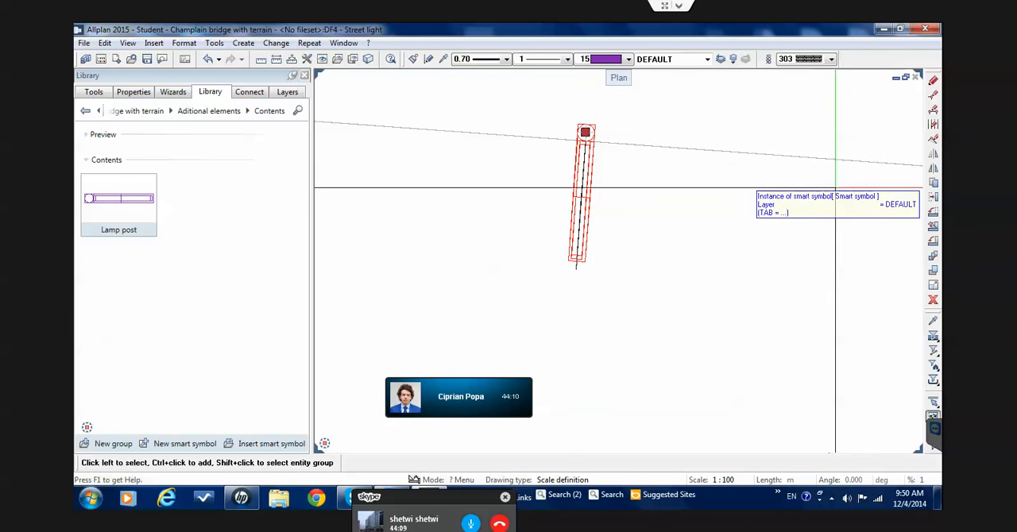
click(934, 183)
scroll(631, 123, up, 1)
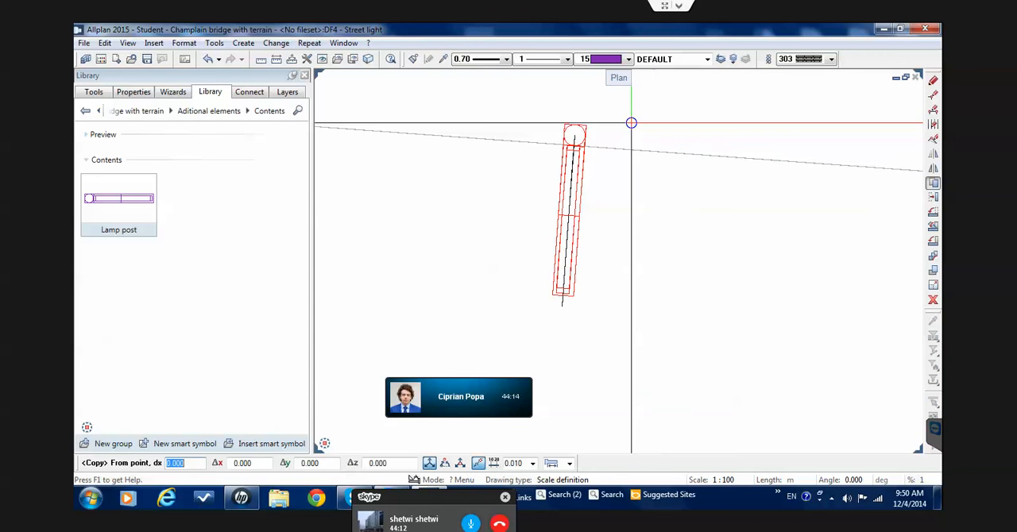
click(557, 125)
scroll(556, 127, down, 3)
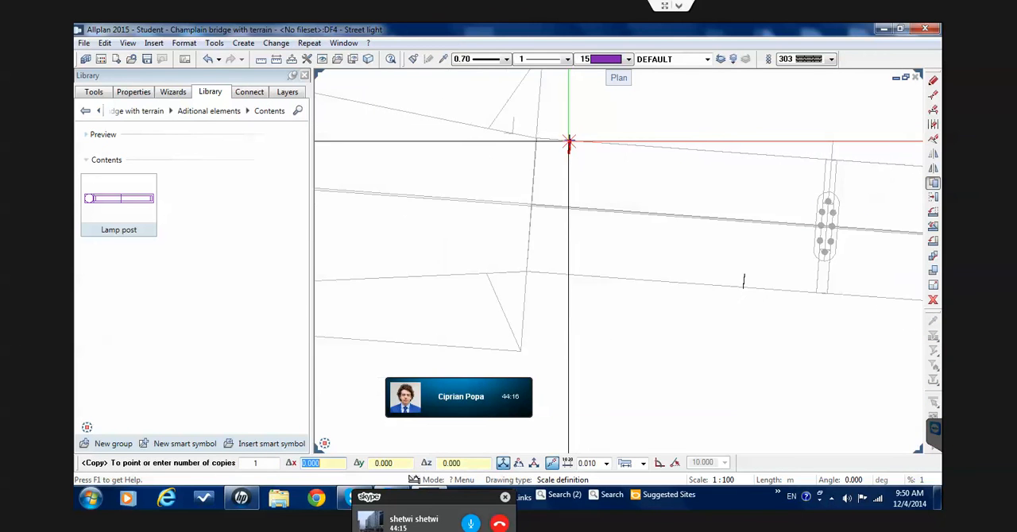
scroll(781, 160, up, 5)
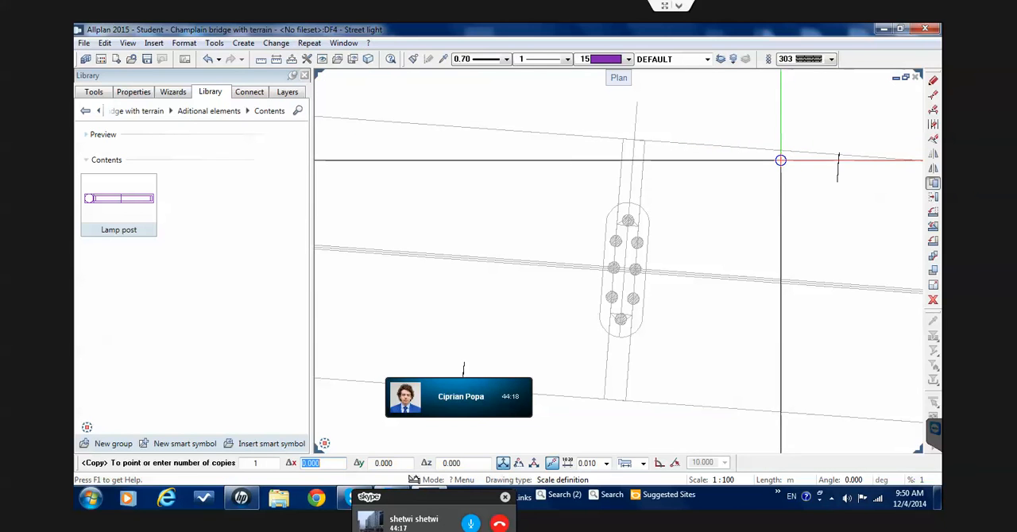
key(Escape)
Open the Exterior folder of the default symbols in the library
click(94, 93)
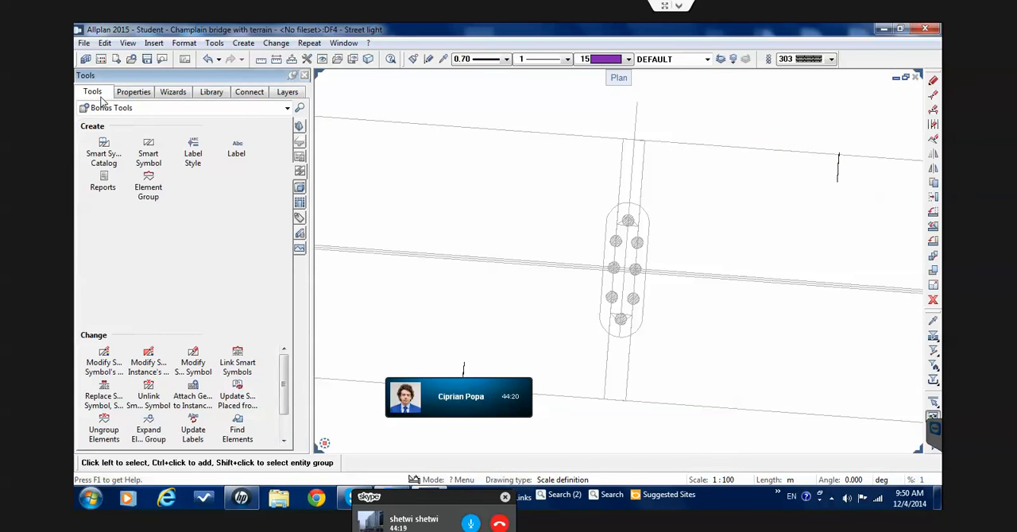
click(201, 97)
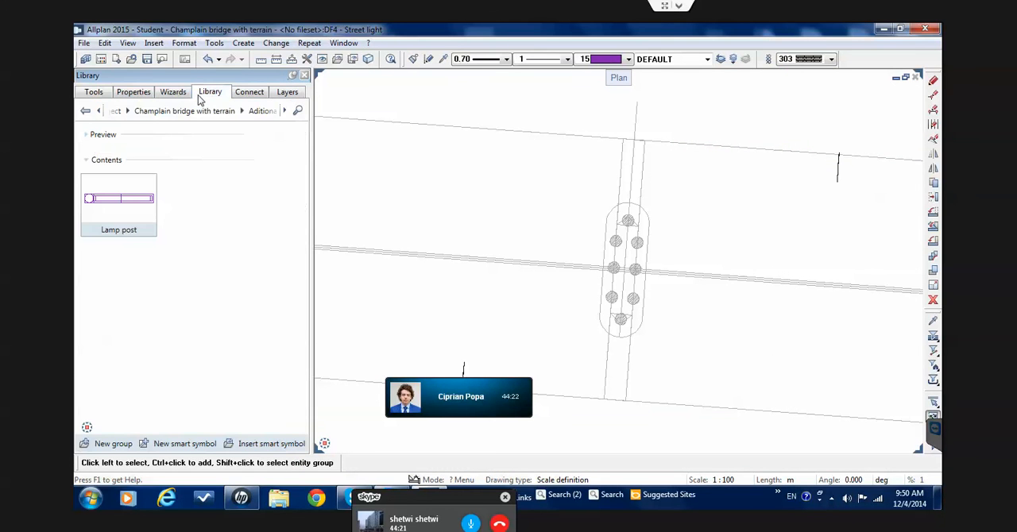
click(119, 111)
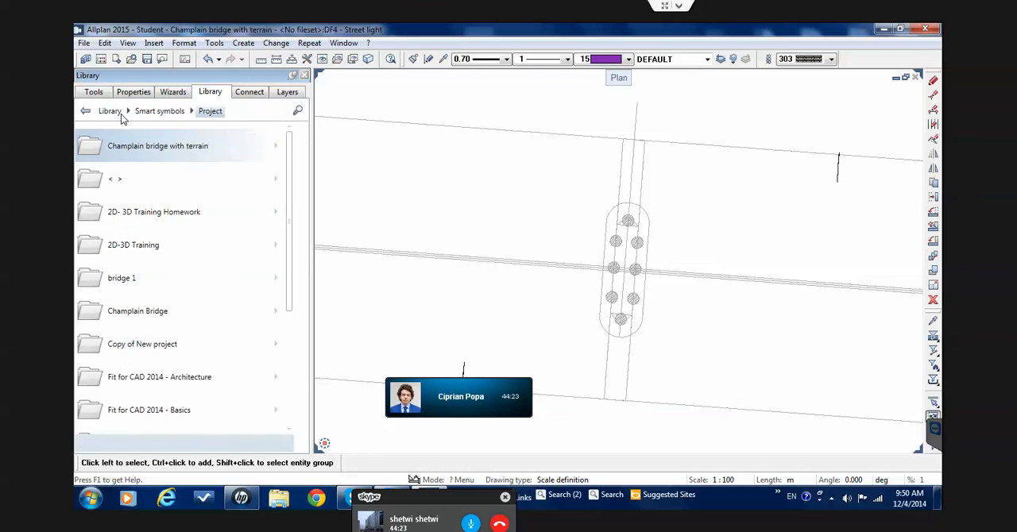
click(115, 113)
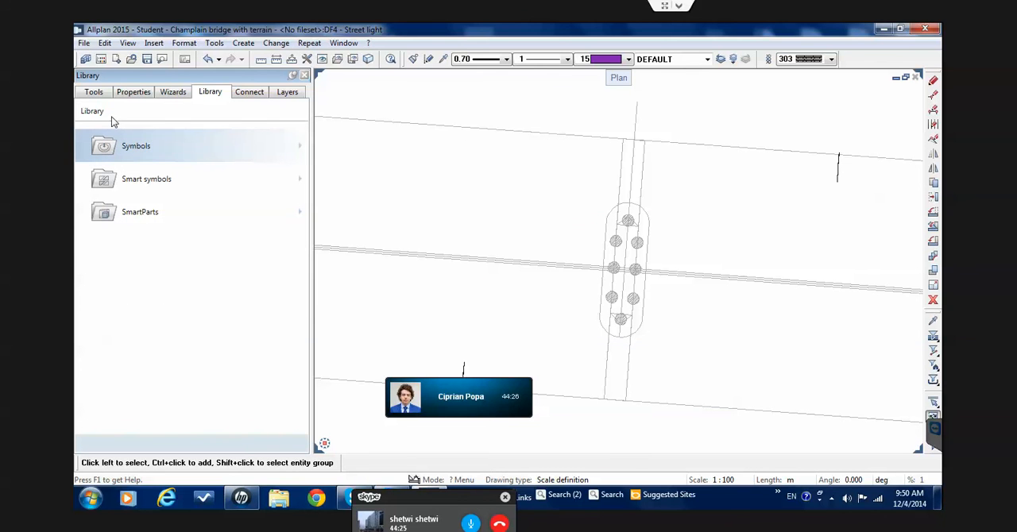
click(144, 162)
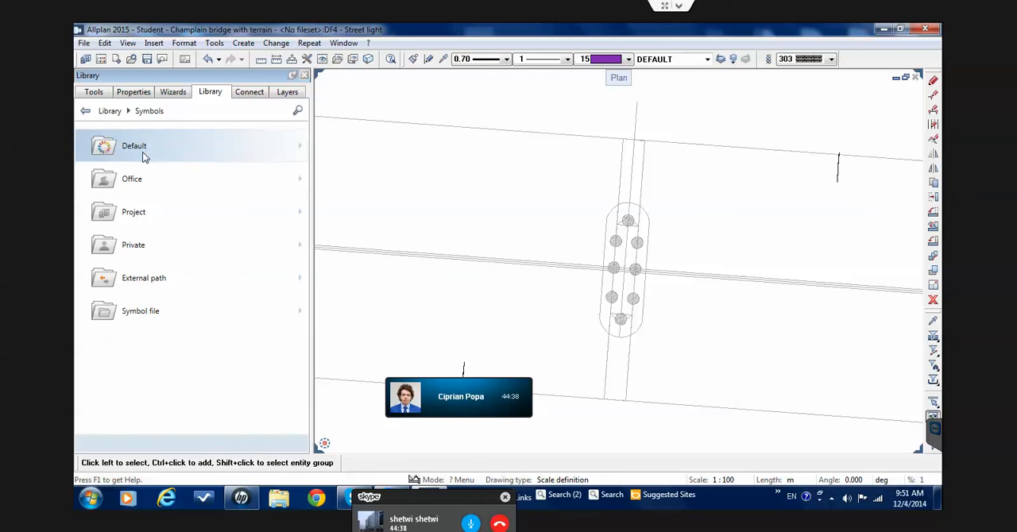
click(142, 152)
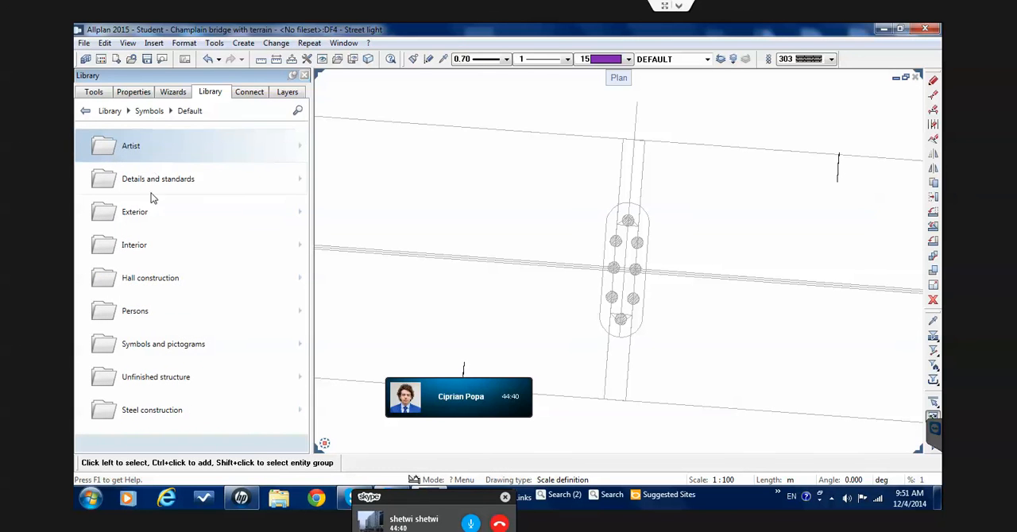
click(149, 215)
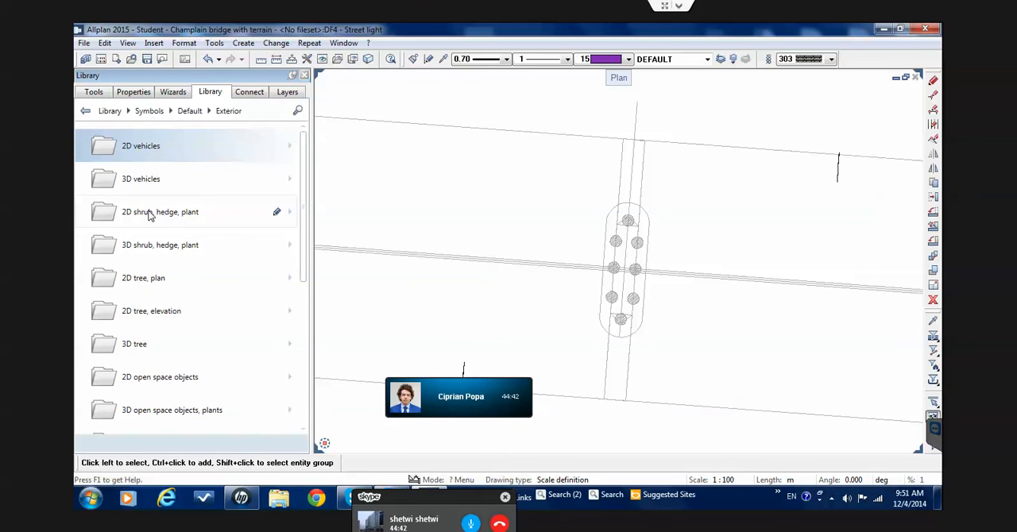
Look through the Pergolas symbols under 3D open space objects, plants in the Exterior library
scroll(150, 216, down, 1)
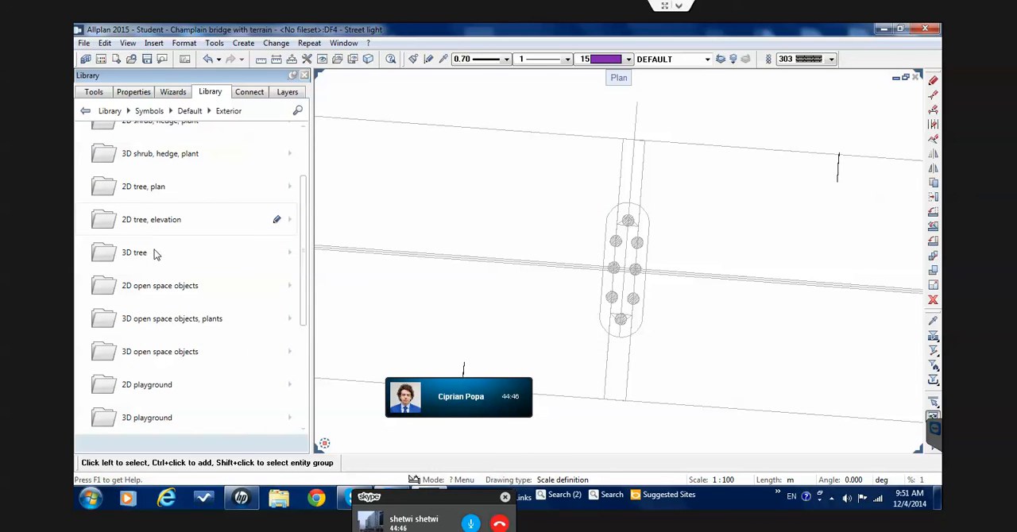
click(172, 332)
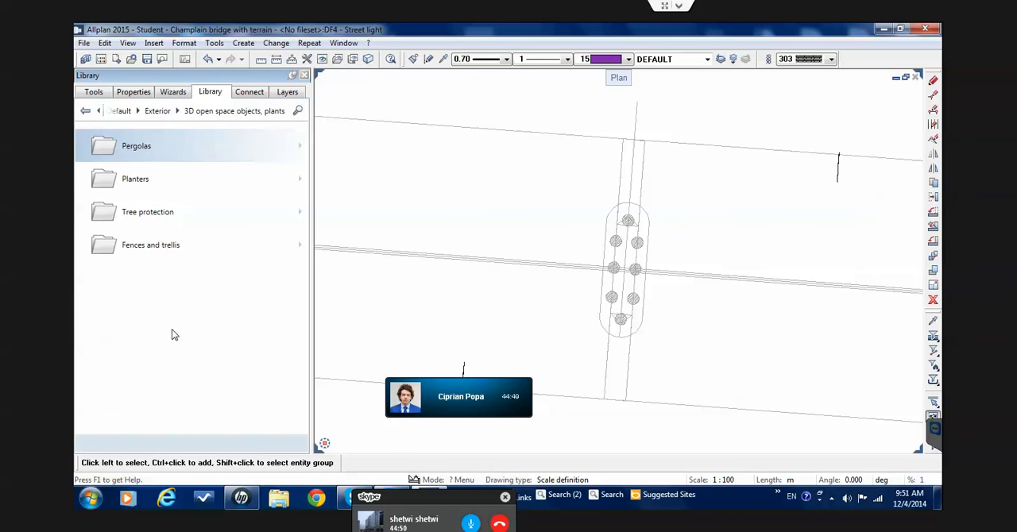
click(178, 161)
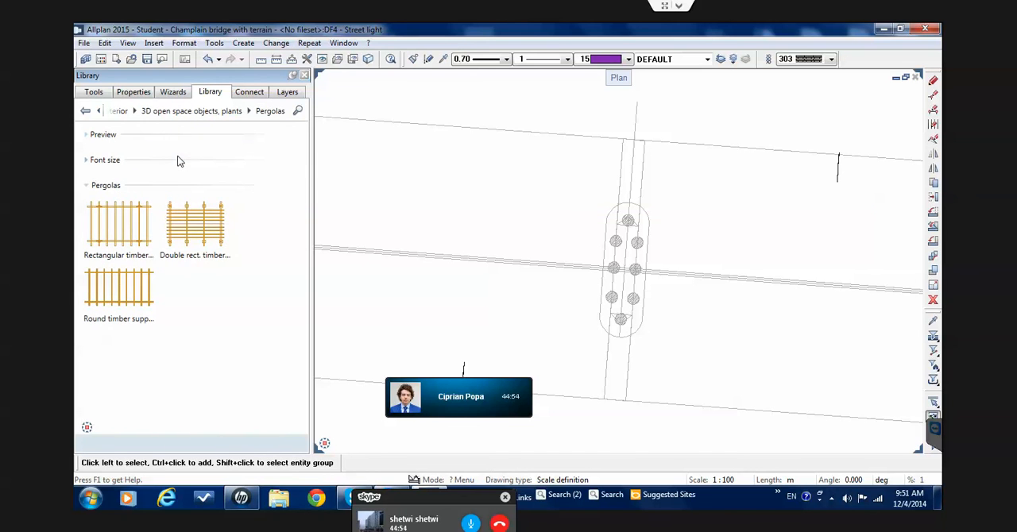
click(212, 113)
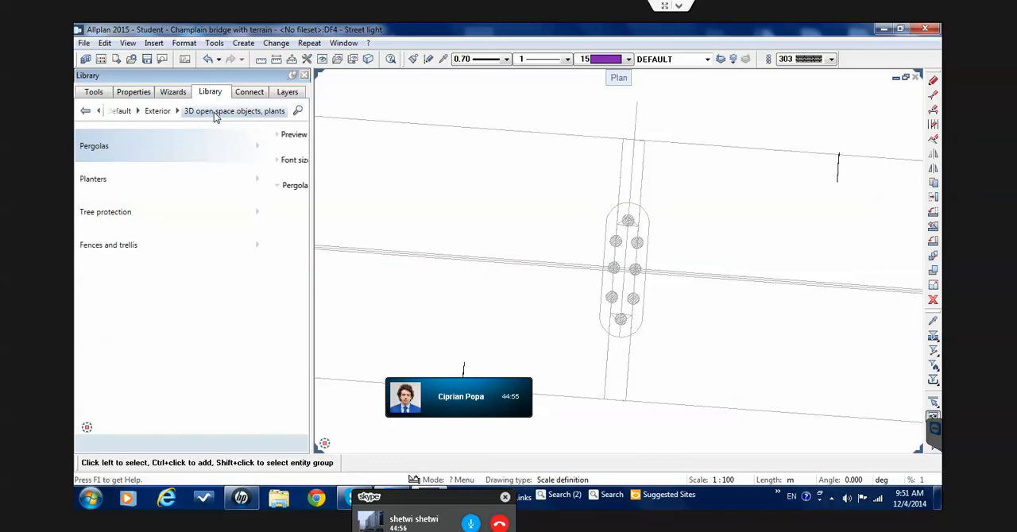
Browse the Bollards symbols under 3D open space objects in the Exterior library, picking the Metal, Type F bollard
click(158, 111)
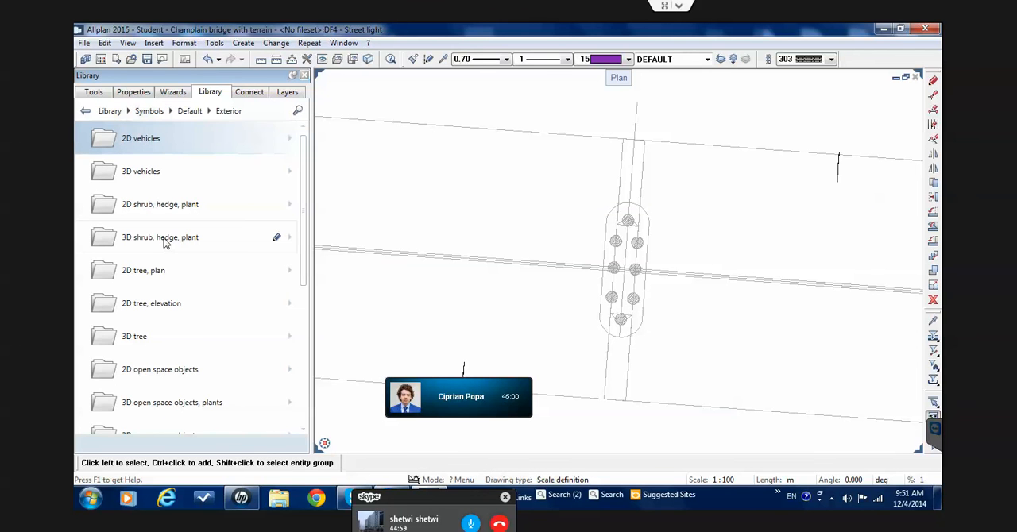
scroll(178, 373, down, 1)
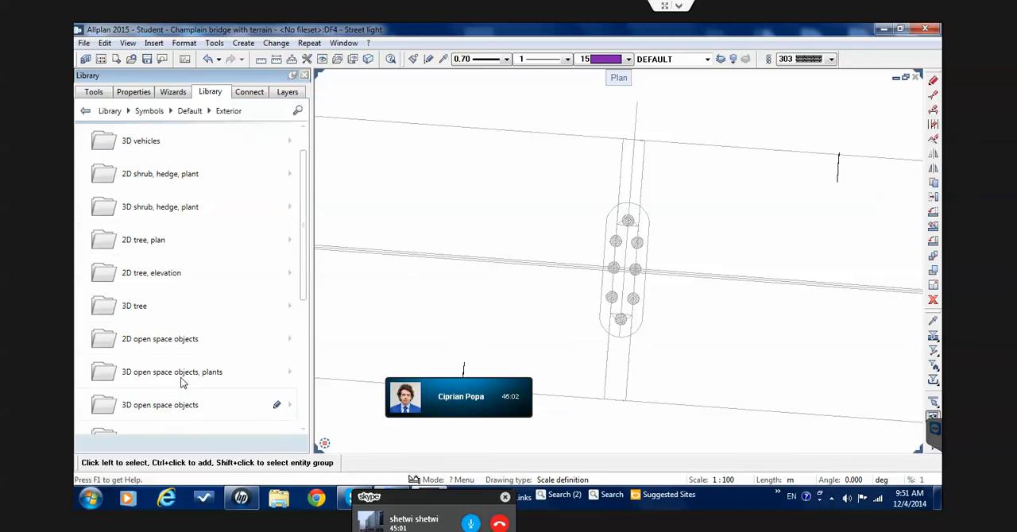
scroll(184, 400, down, 1)
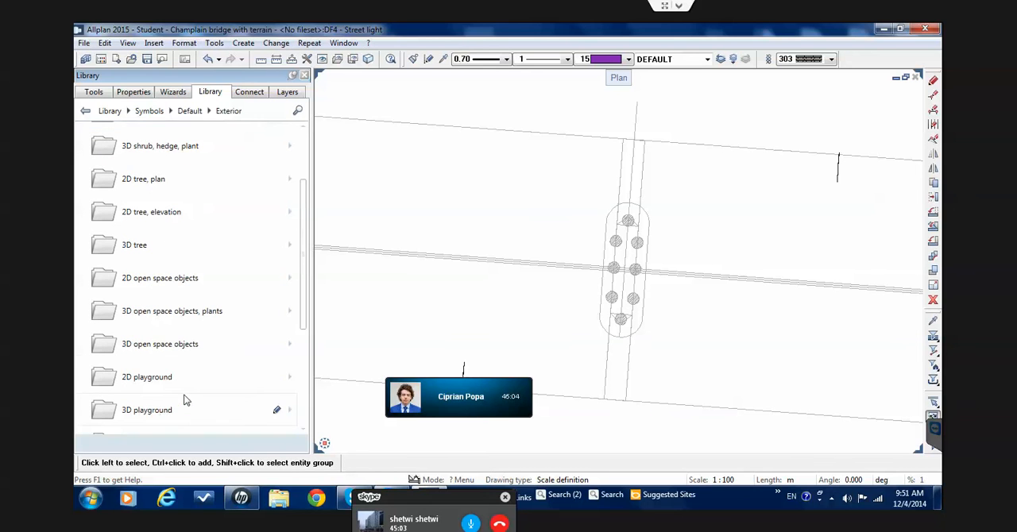
click(183, 355)
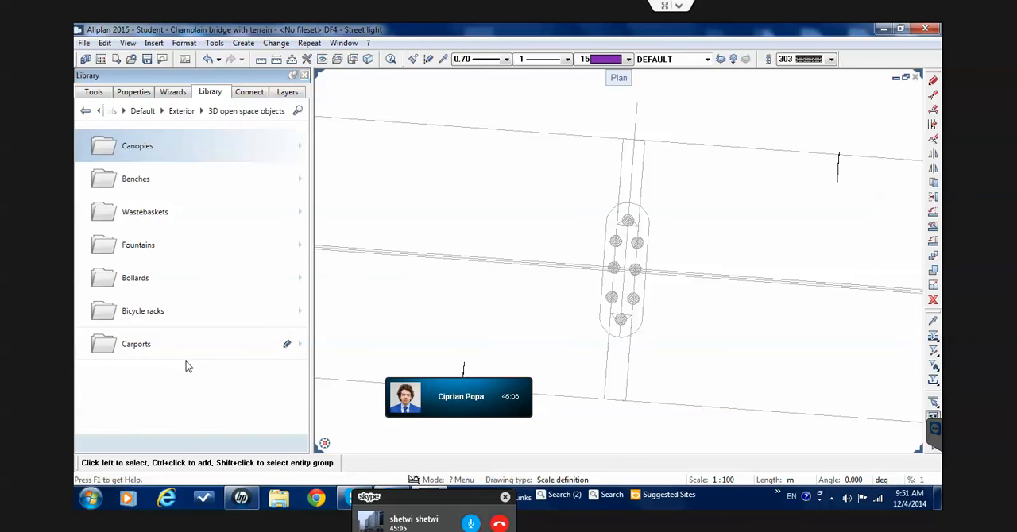
click(191, 287)
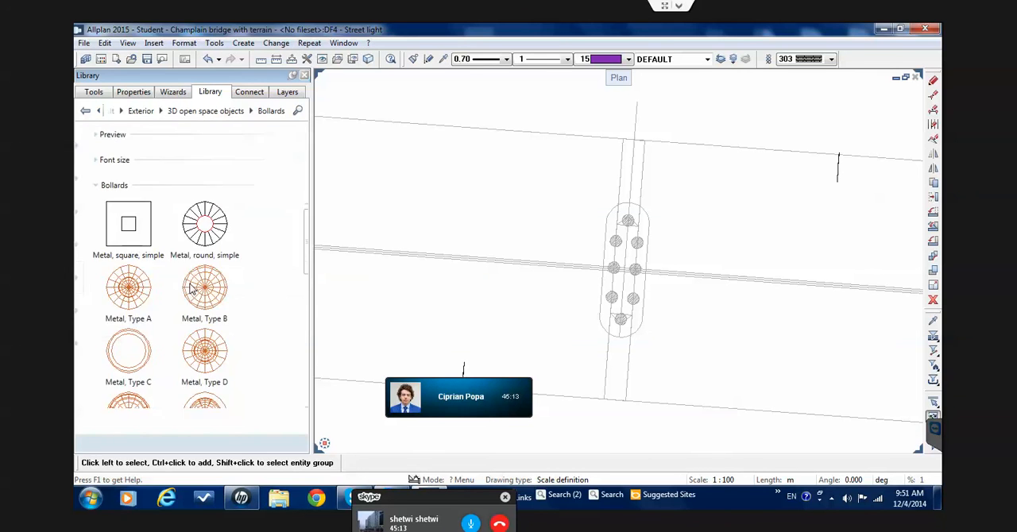
scroll(195, 290, down, 3)
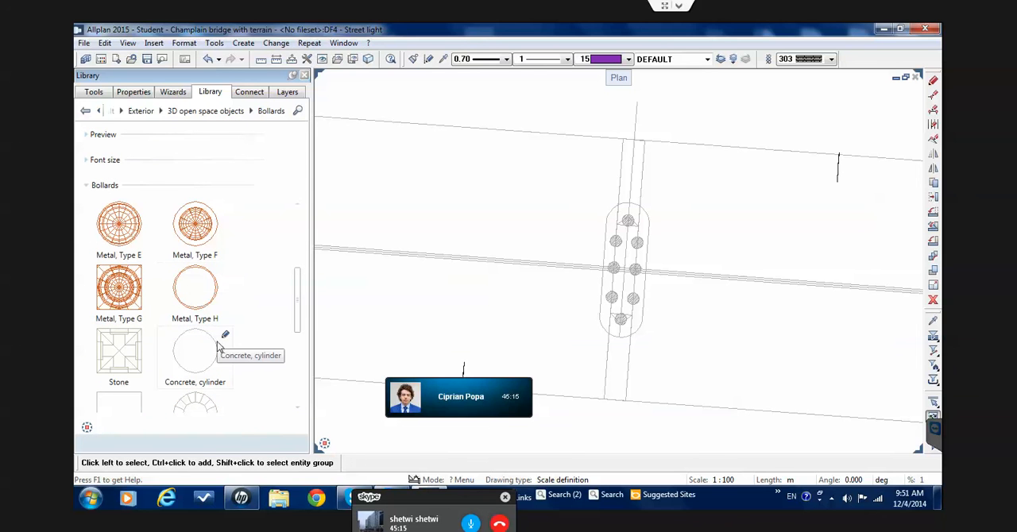
click(199, 260)
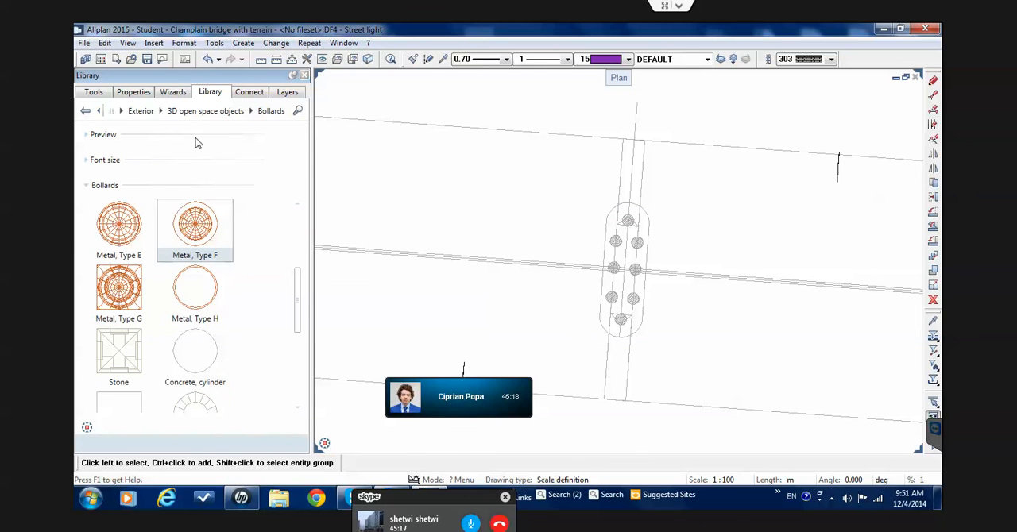
Return to the Exterior symbols and look through the Sports facilities symbols under Public parks
click(176, 112)
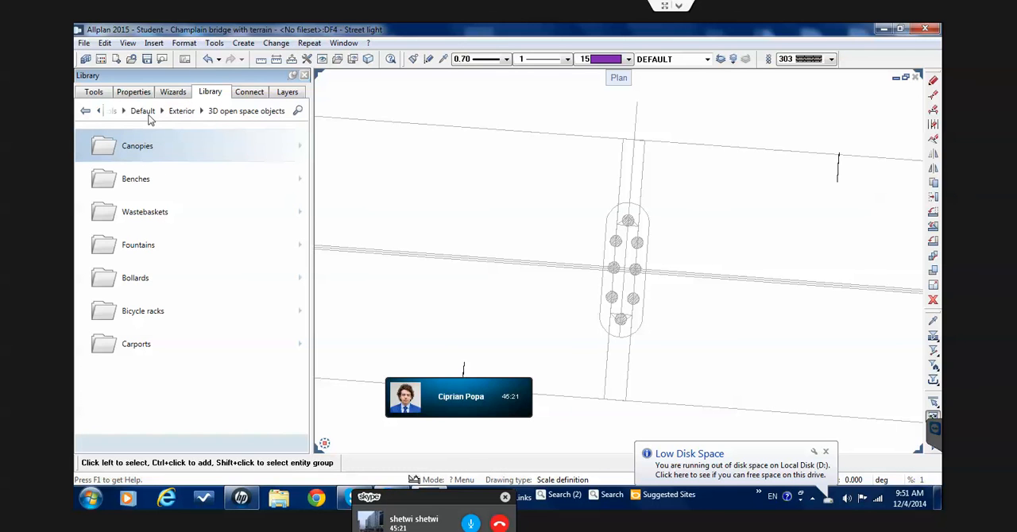
click(144, 112)
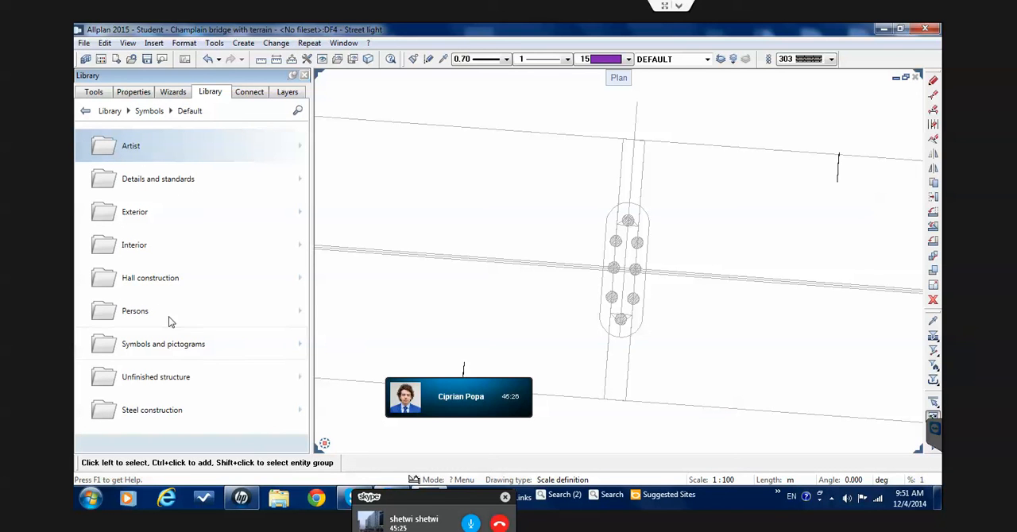
click(176, 225)
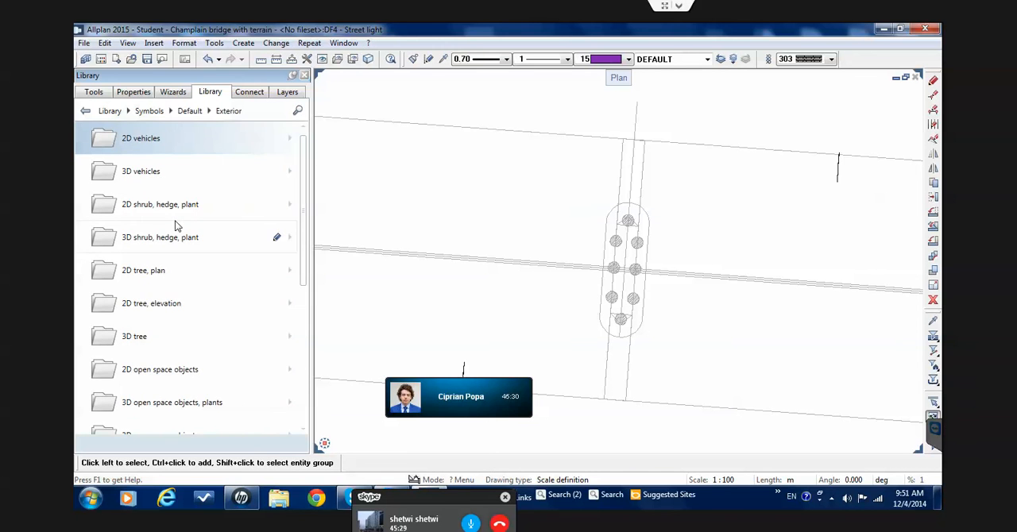
scroll(176, 226, down, 3)
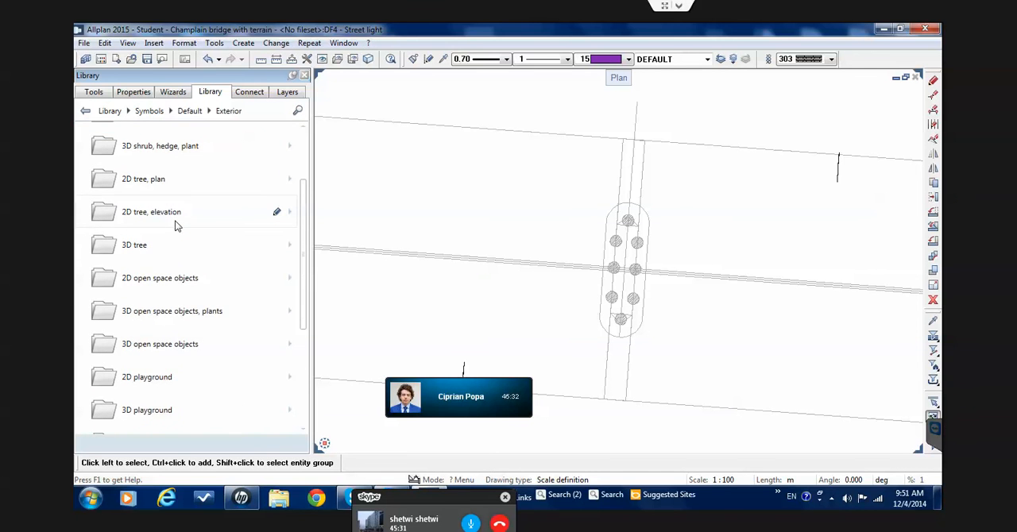
scroll(176, 226, down, 2)
scroll(176, 225, down, 2)
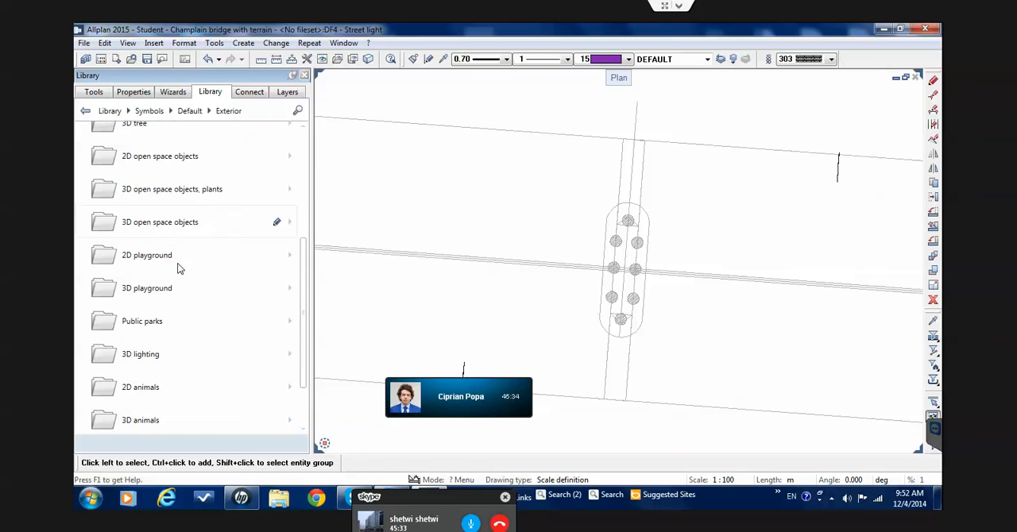
click(159, 322)
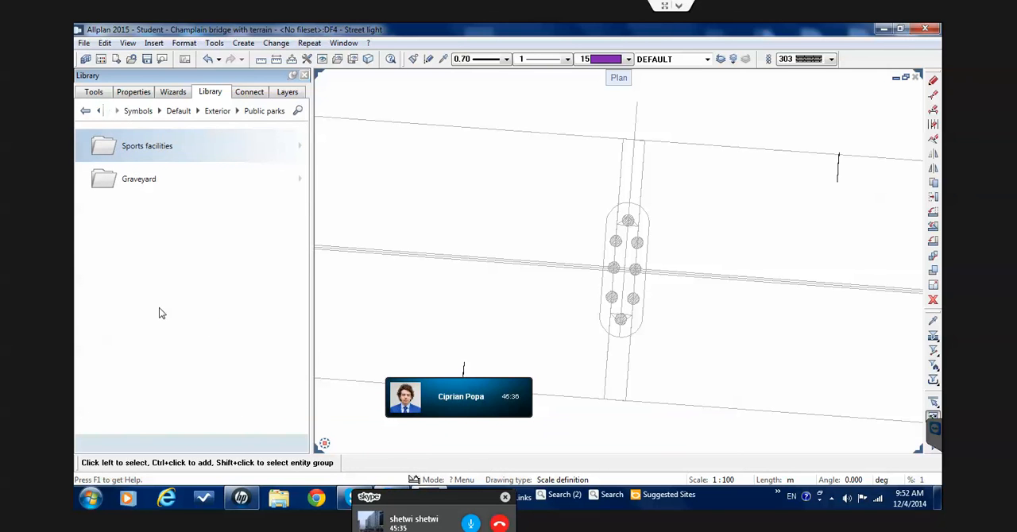
click(183, 152)
scroll(190, 208, down, 10)
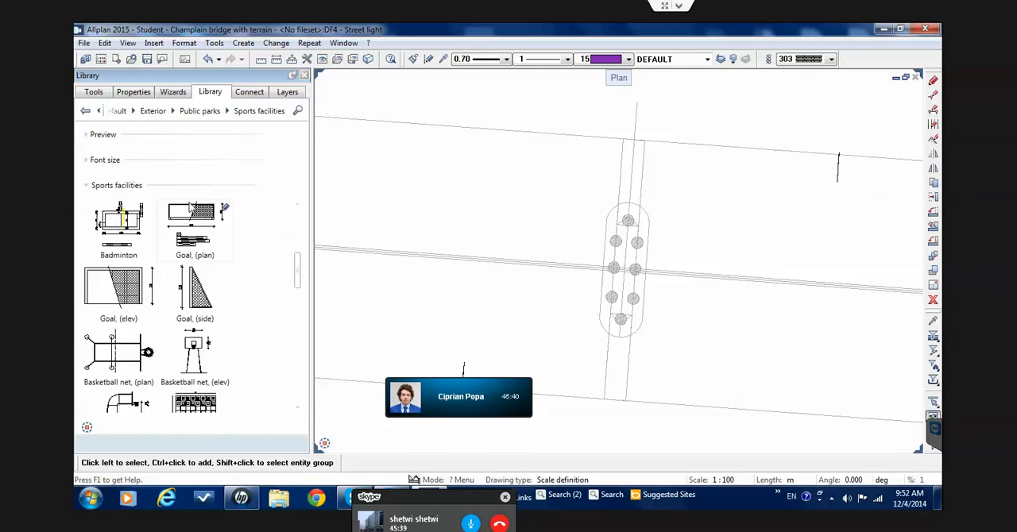
Return to the Exterior symbols and open the Street lighting folder under 3D lighting
click(196, 116)
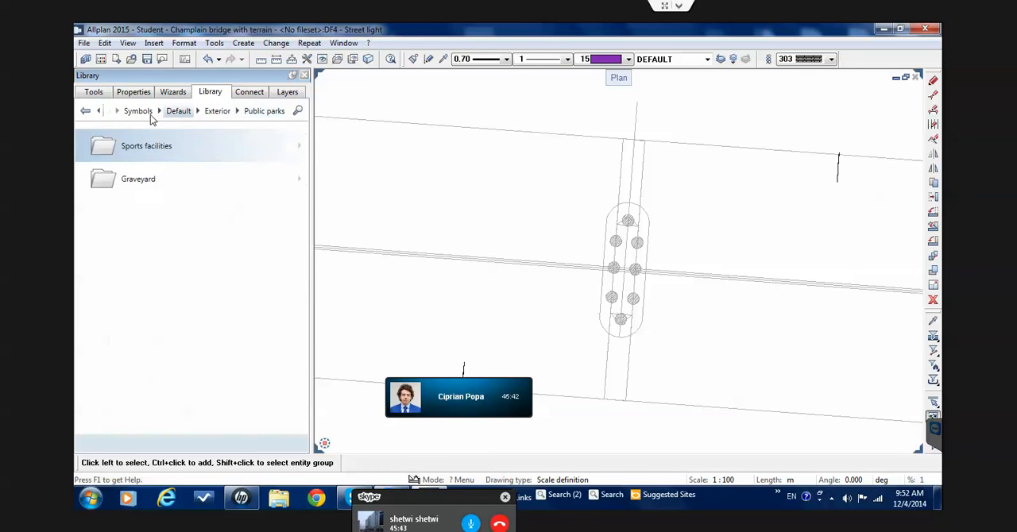
click(211, 114)
scroll(185, 240, down, 3)
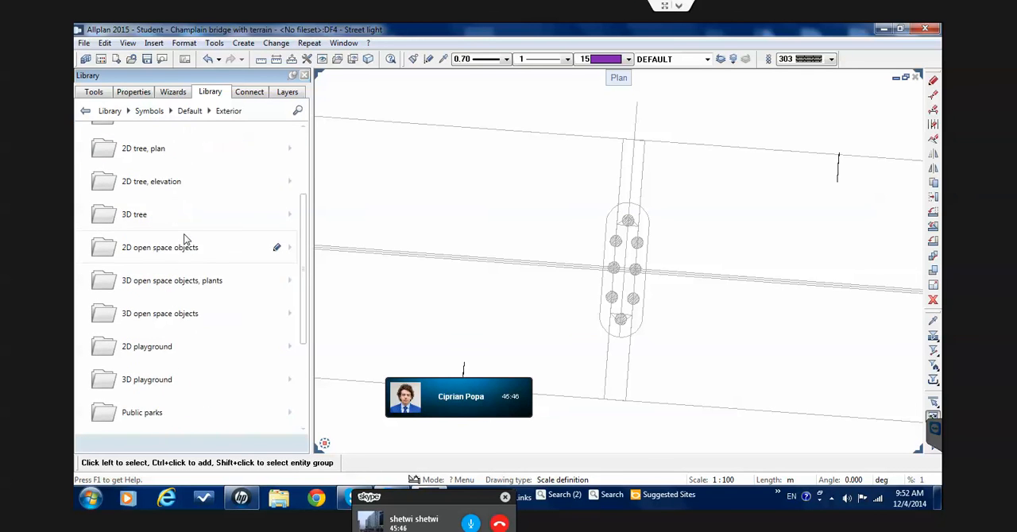
scroll(185, 240, down, 2)
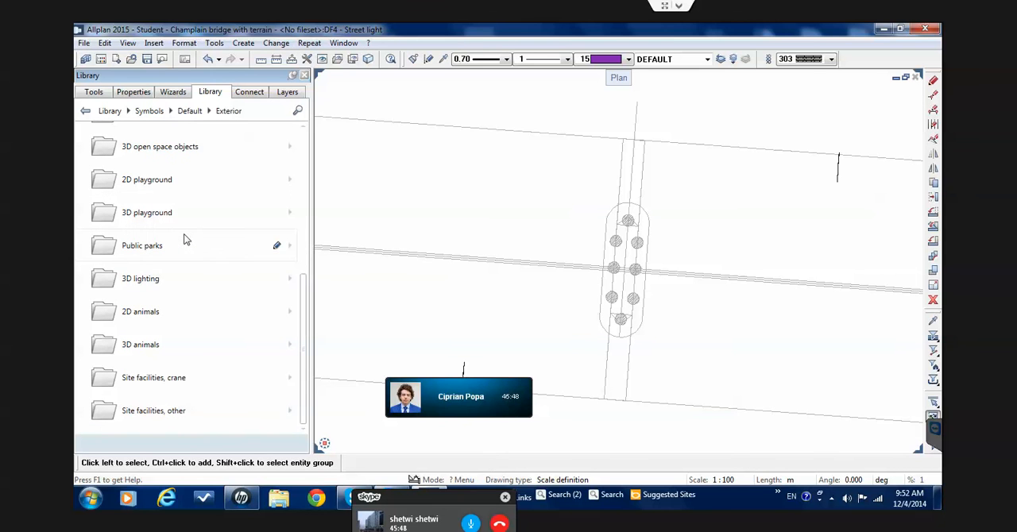
click(180, 280)
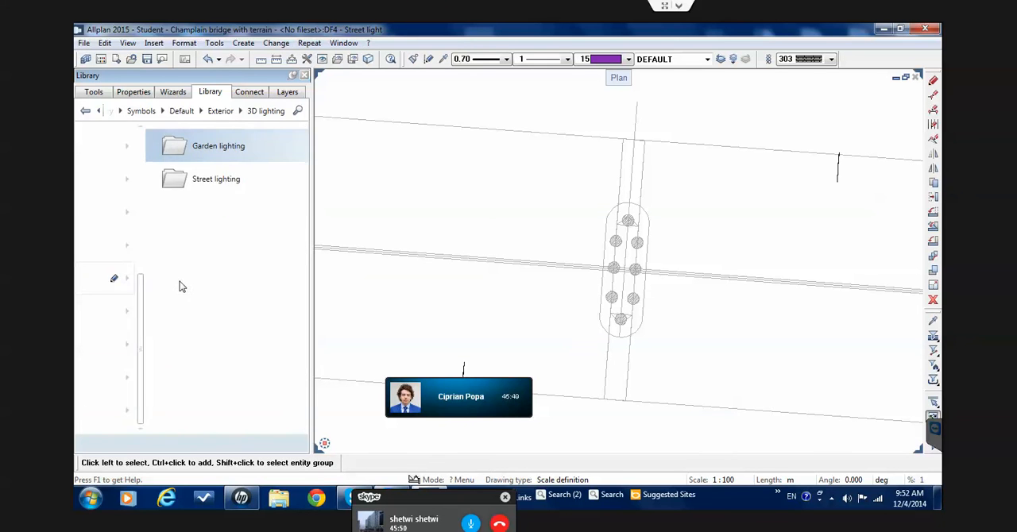
click(158, 189)
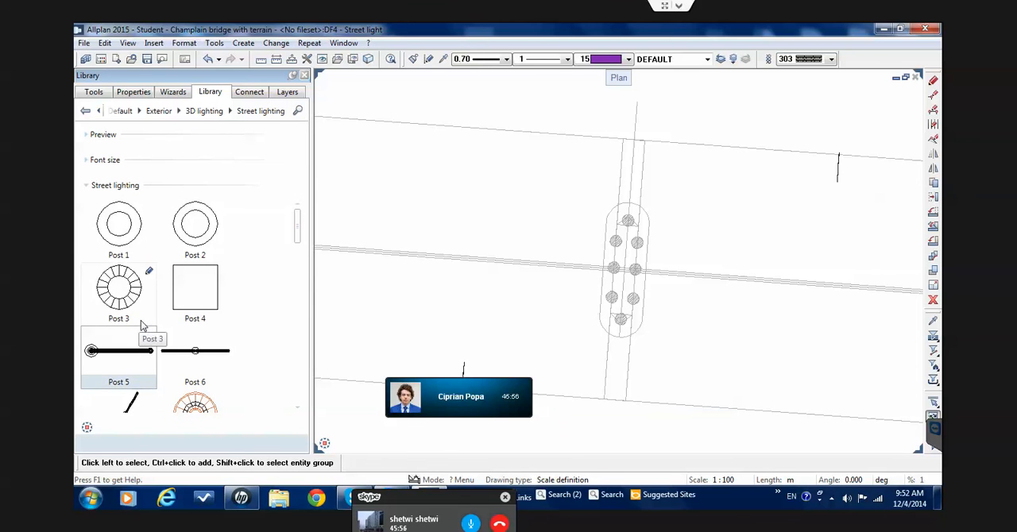
Place the Post 6 street lighting symbol in the empty area beside the bridge in the plan view
scroll(140, 326, down, 3)
scroll(488, 346, down, 5)
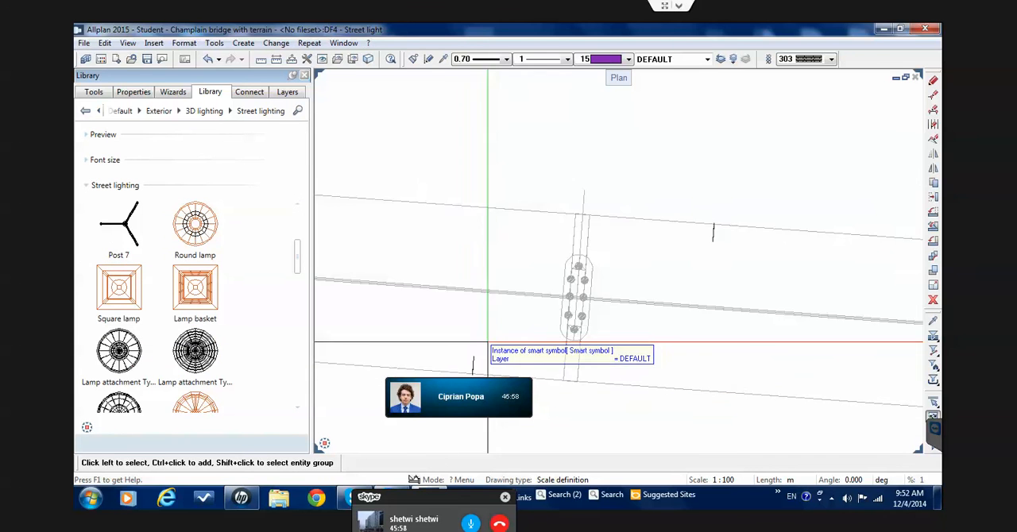
scroll(489, 332, down, 3)
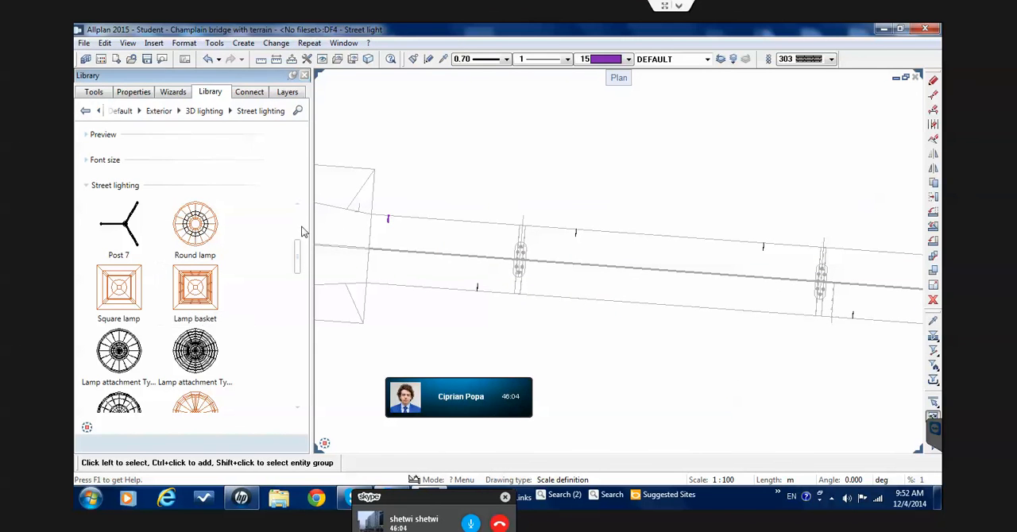
scroll(299, 229, up, 3)
click(121, 369)
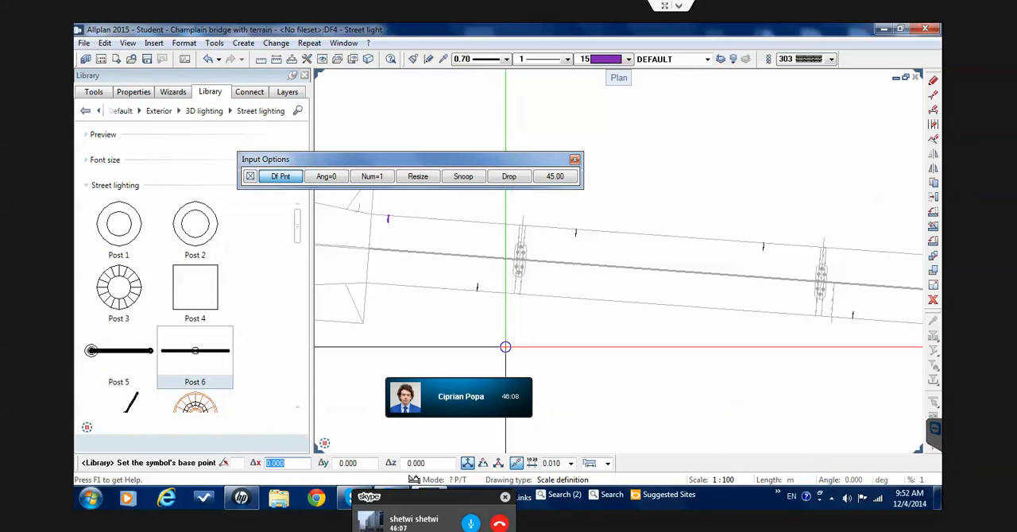
key(Escape)
scroll(501, 341, up, 5)
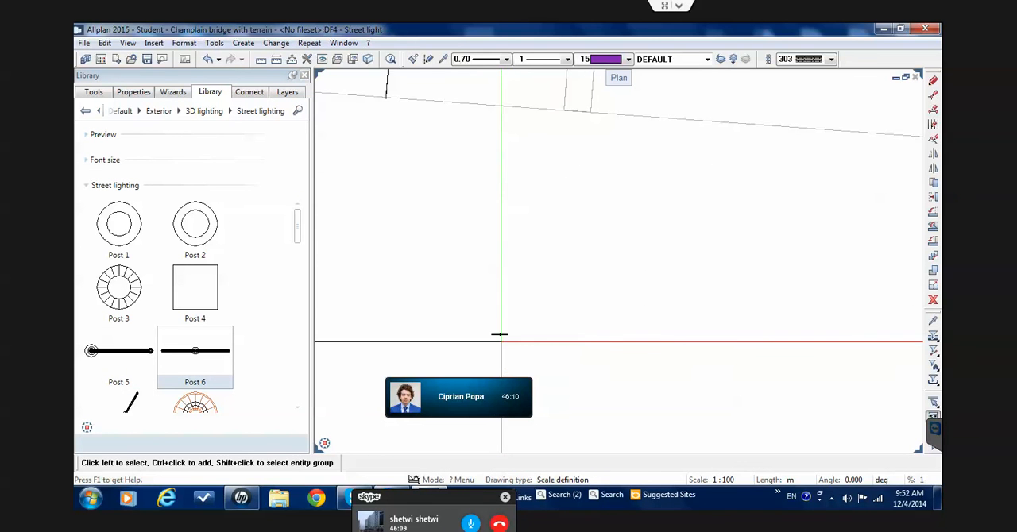
Switch to the southwest isometric view and place the Post 5 symbol beside the double-armed Post 6
click(324, 429)
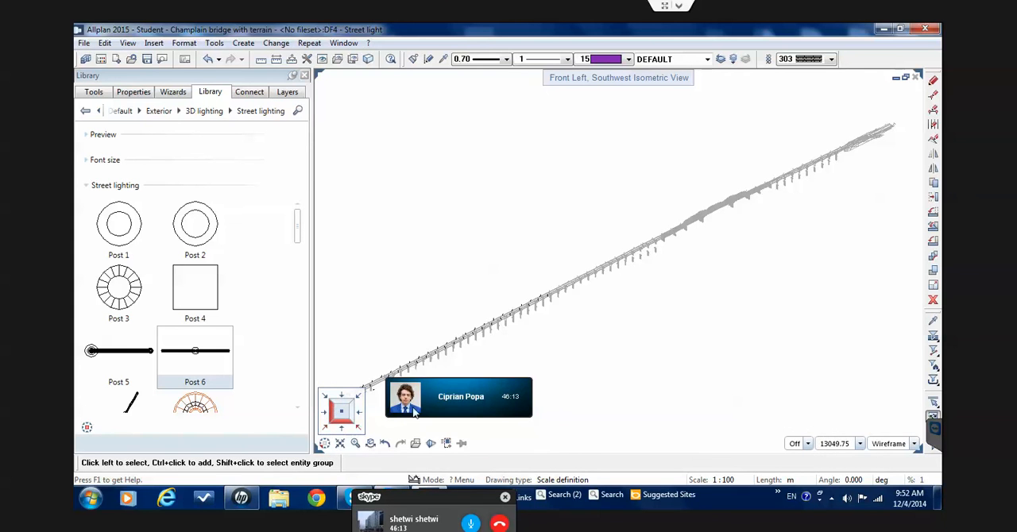
scroll(472, 307, up, 3)
scroll(472, 307, up, 5)
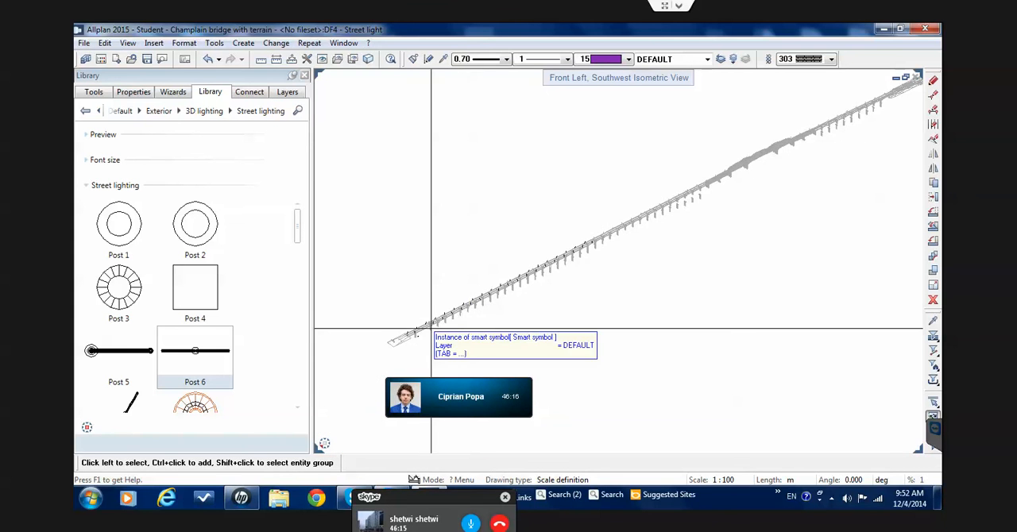
scroll(399, 366, up, 6)
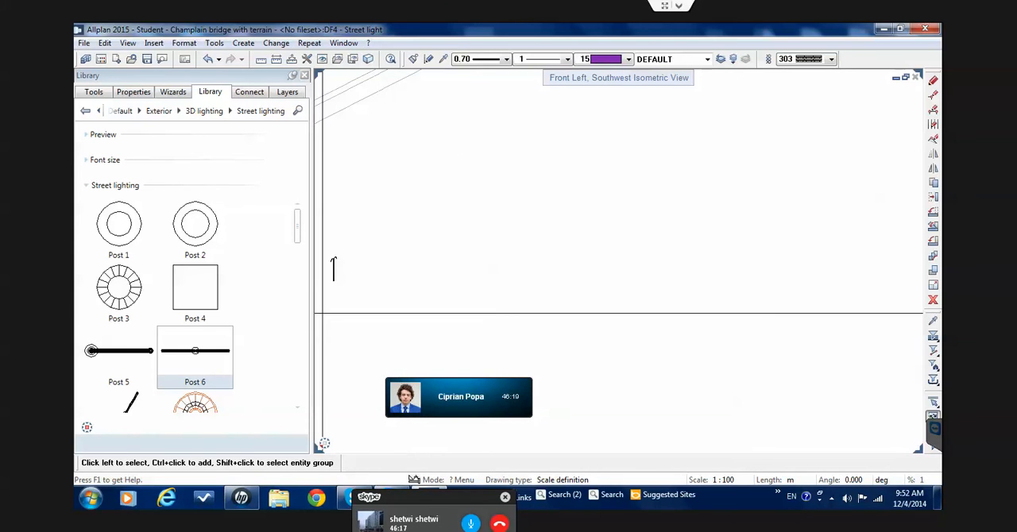
scroll(456, 189, up, 4)
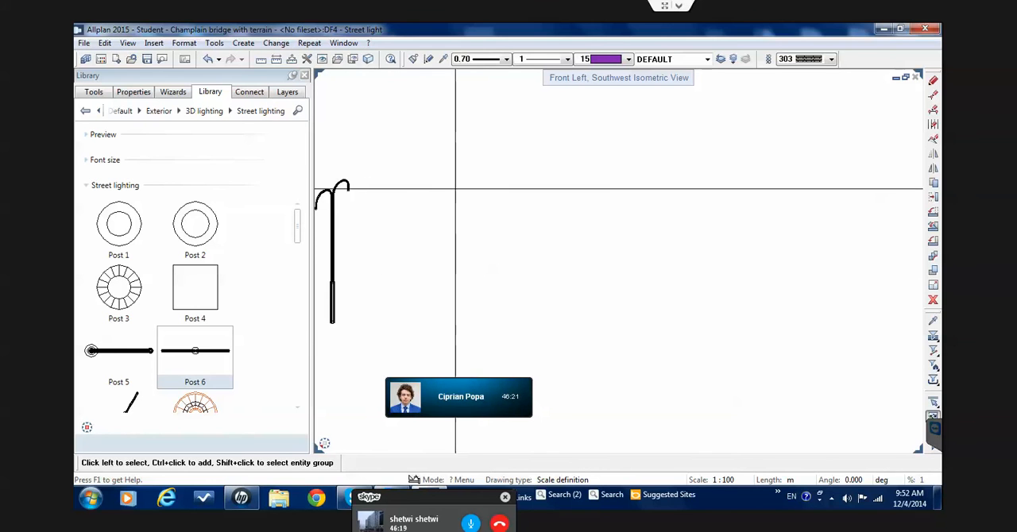
scroll(405, 180, down, 3)
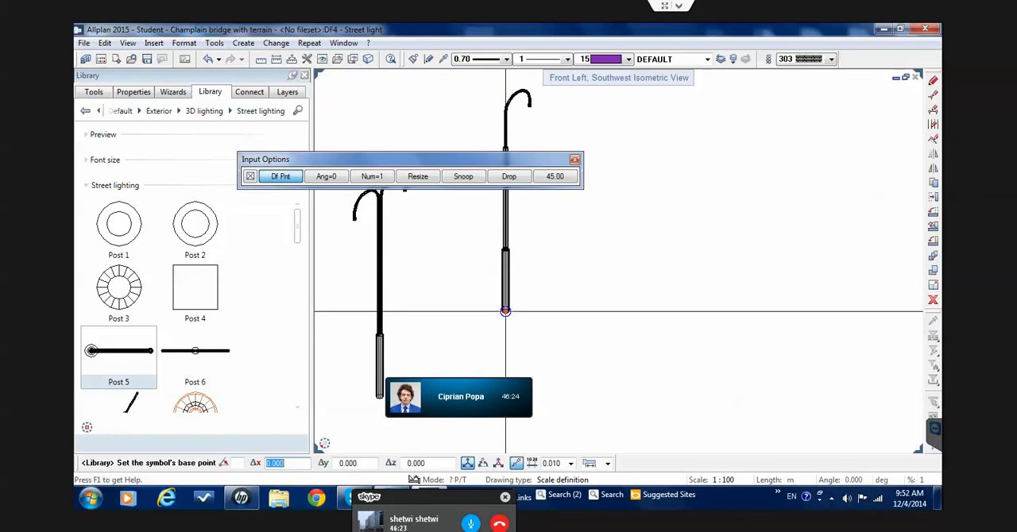
click(508, 336)
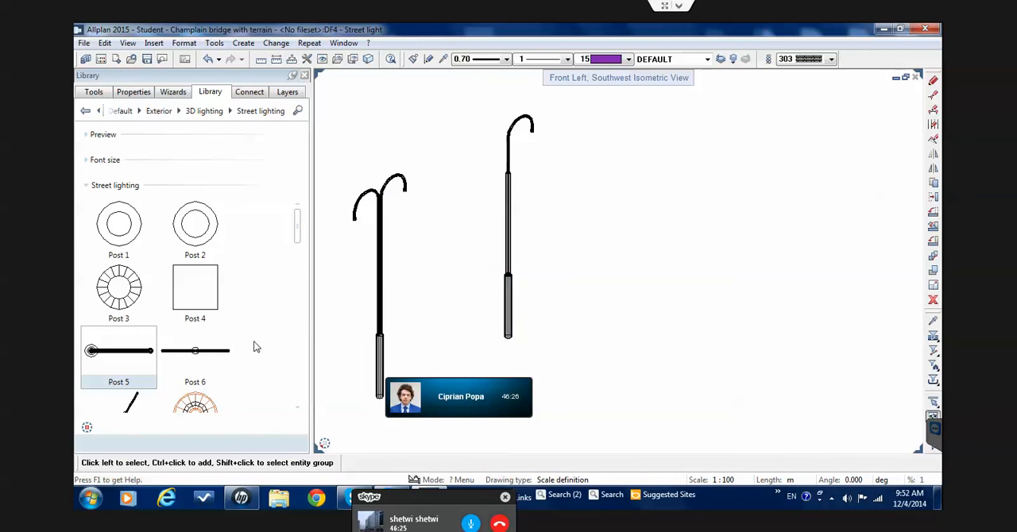
Browse further through the Street lighting symbols and place Lamp Type B beside the two posts
scroll(210, 374, down, 3)
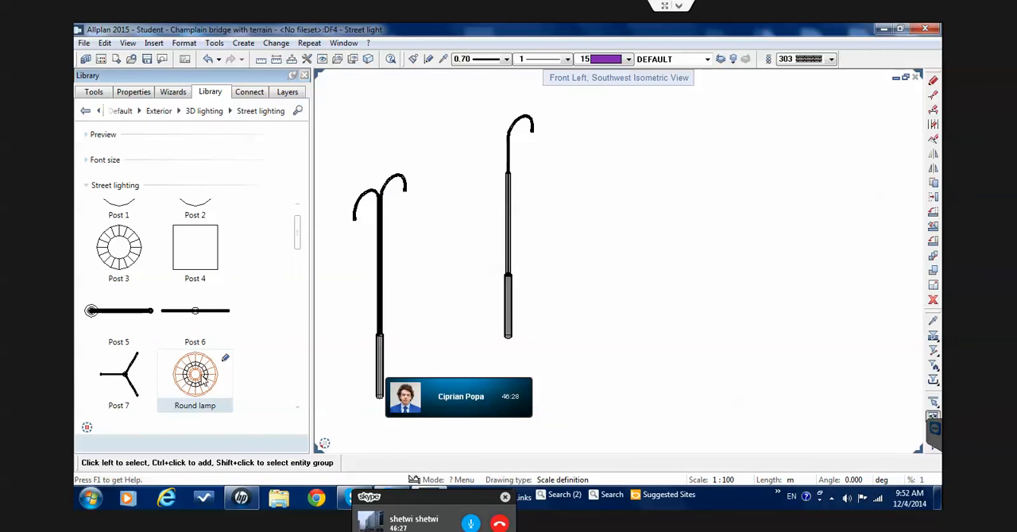
scroll(190, 366, down, 6)
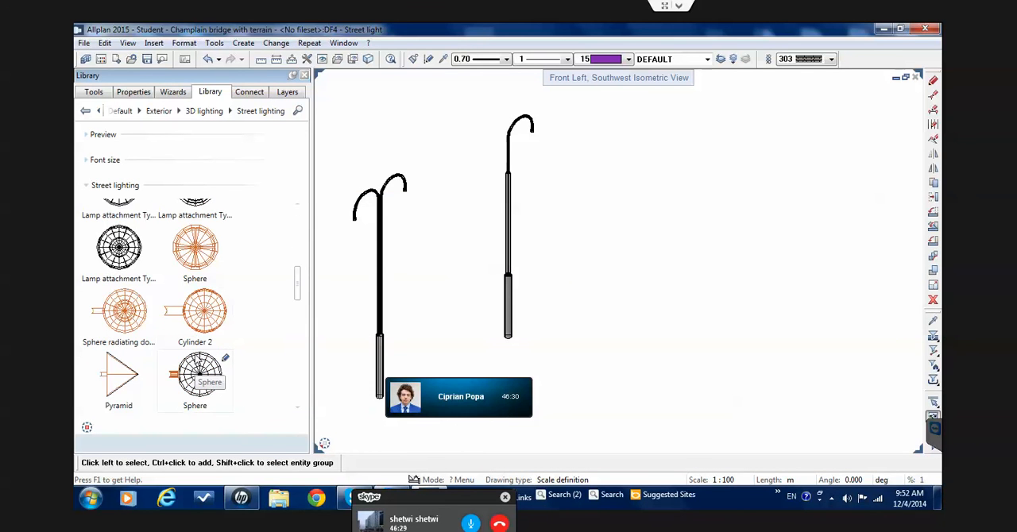
scroll(197, 362, down, 5)
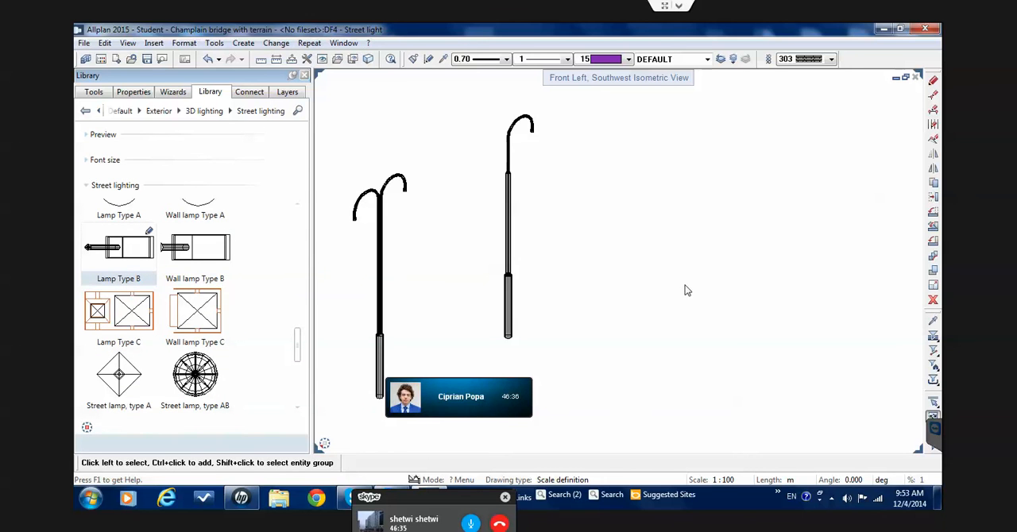
drag(684, 286, 668, 287)
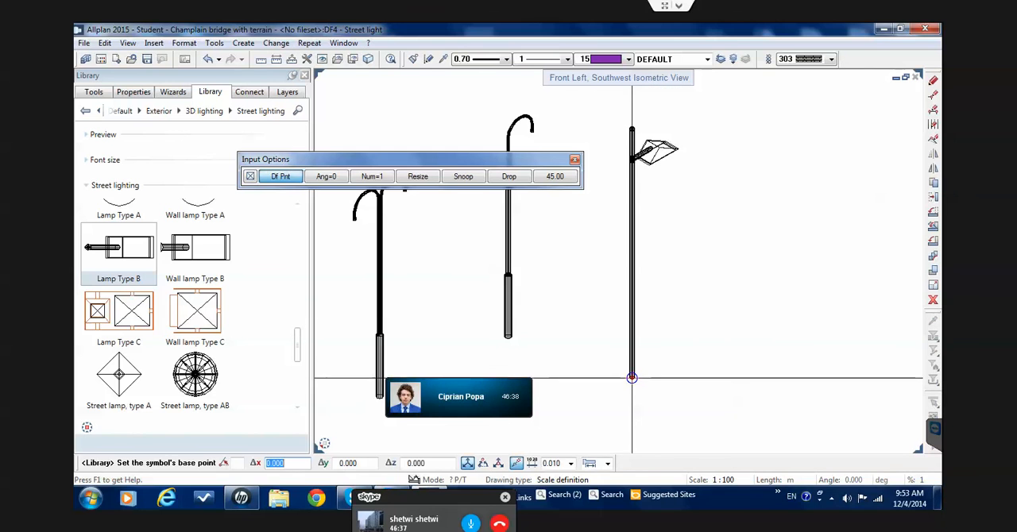
click(632, 353)
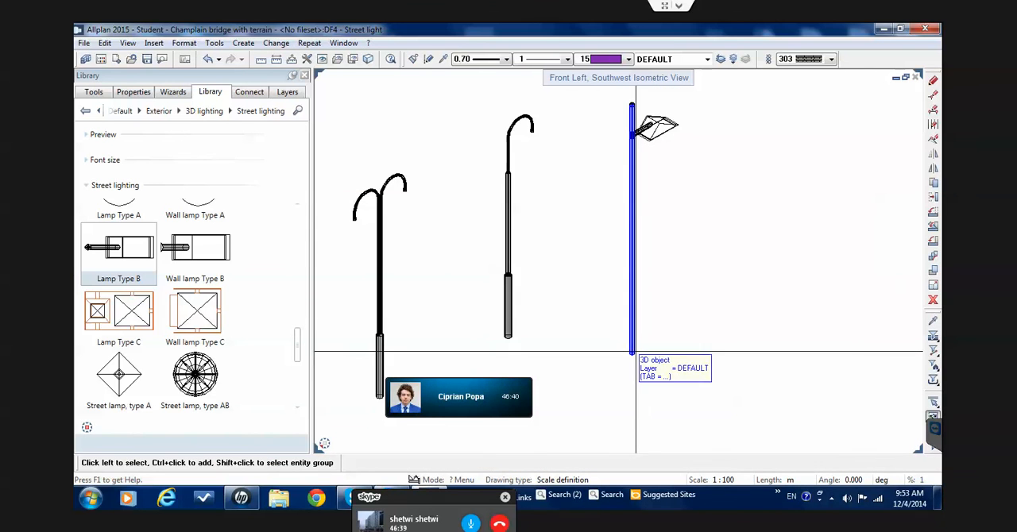
Compare the three placed street lights in the isometric view and return to the Exterior folder in the library
scroll(656, 341, down, 2)
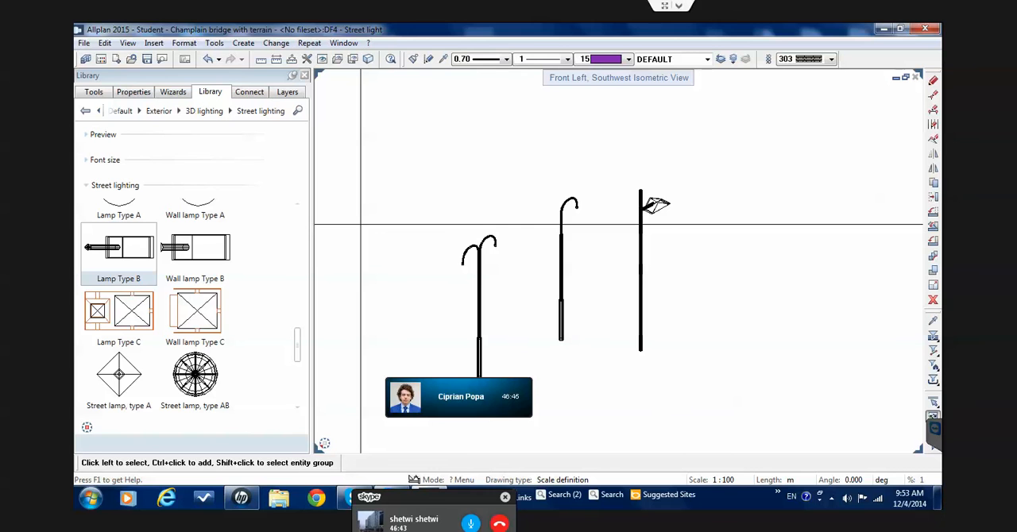
scroll(561, 256, down, 2)
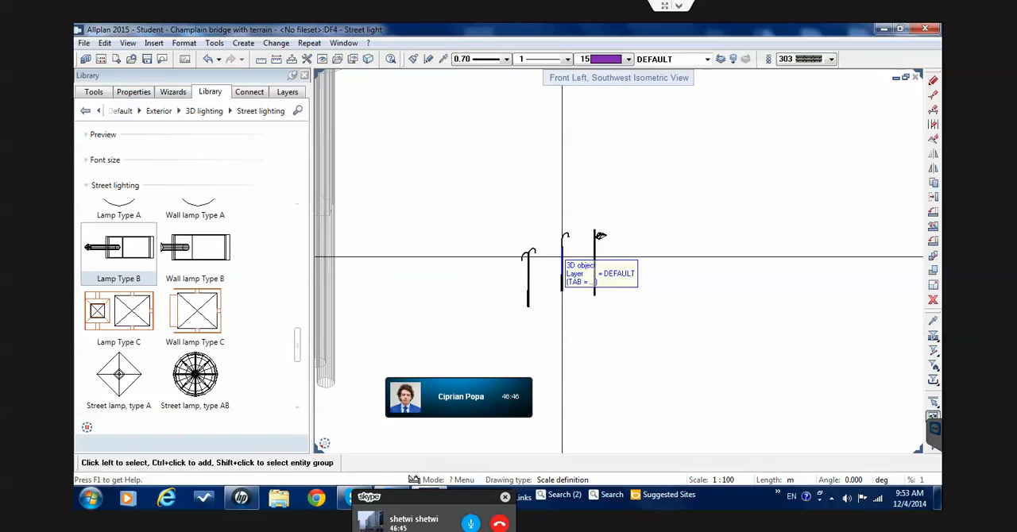
scroll(595, 275, up, 4)
scroll(593, 275, down, 1)
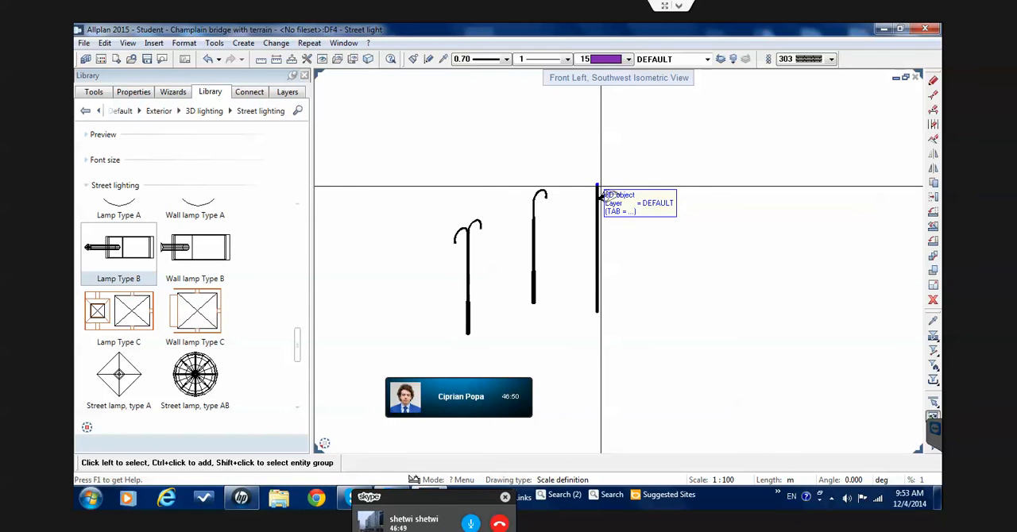
click(195, 112)
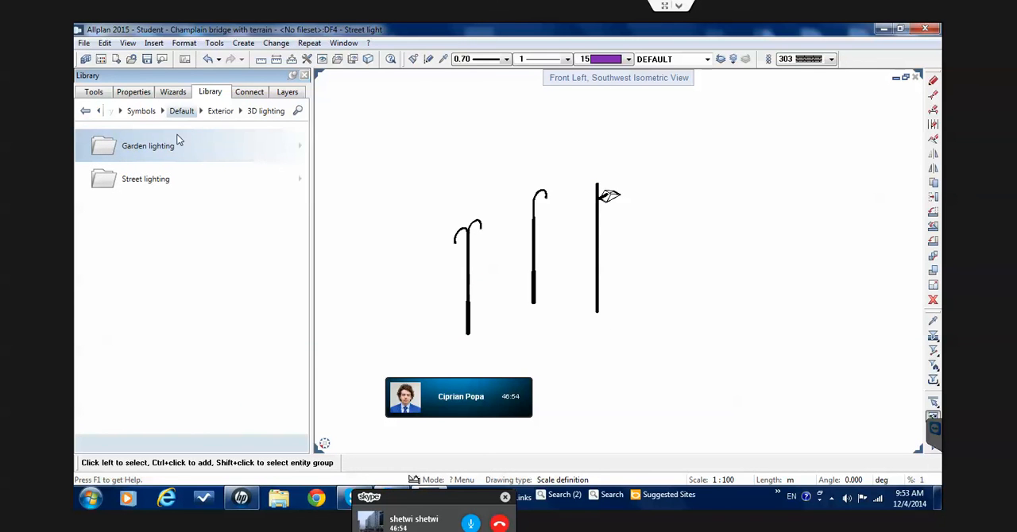
click(220, 112)
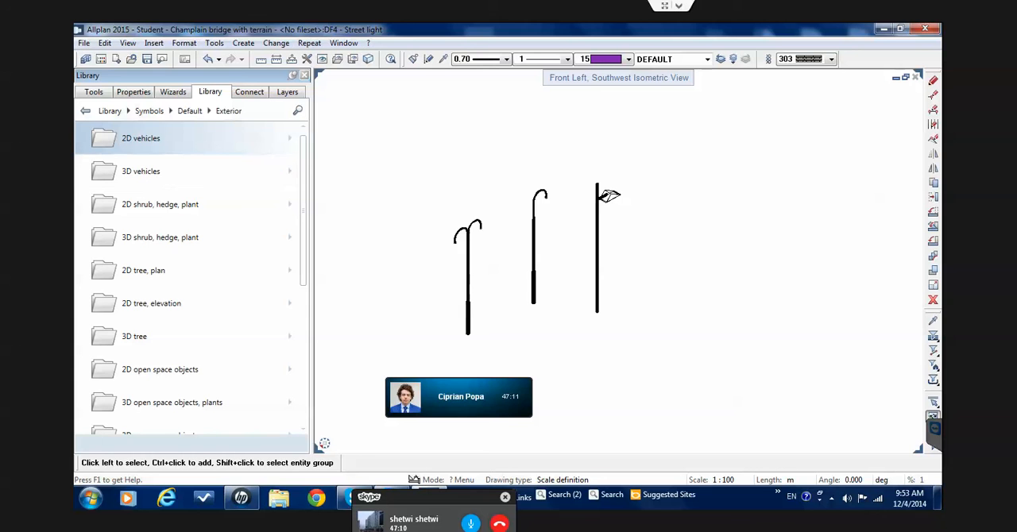
Compare the three trial street lights with the lamp posts on the bridge, and examine the lamps up to the truss span
scroll(636, 354, down, 3)
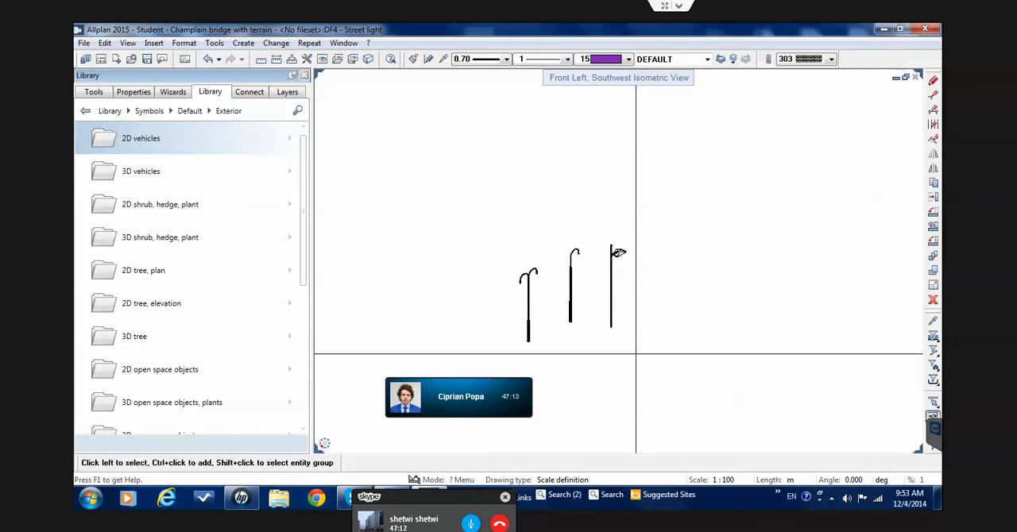
scroll(636, 353, down, 2)
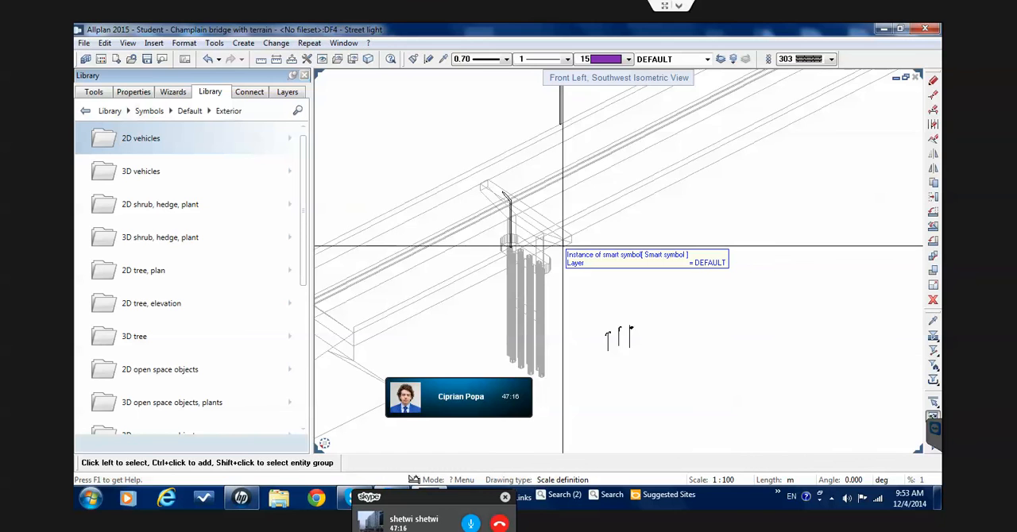
scroll(563, 246, up, 3)
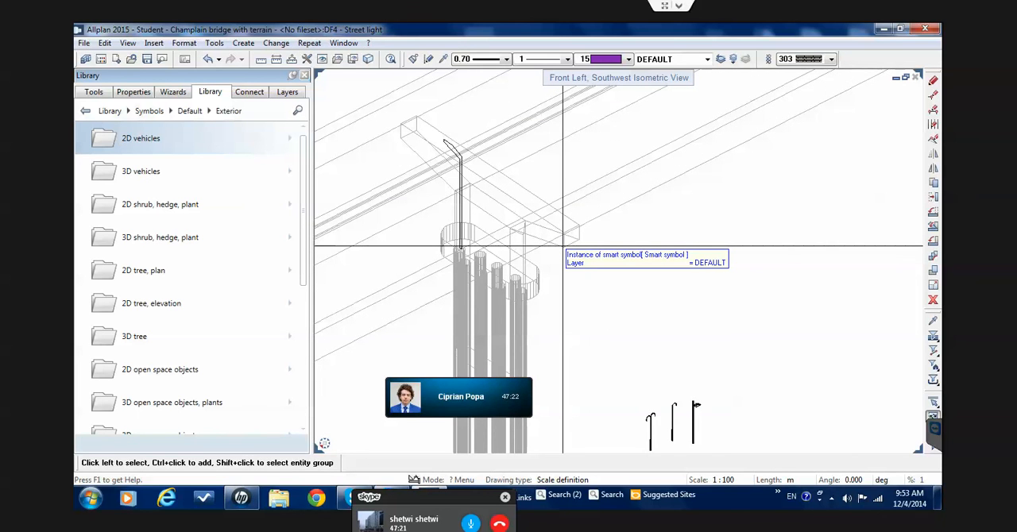
scroll(563, 247, down, 8)
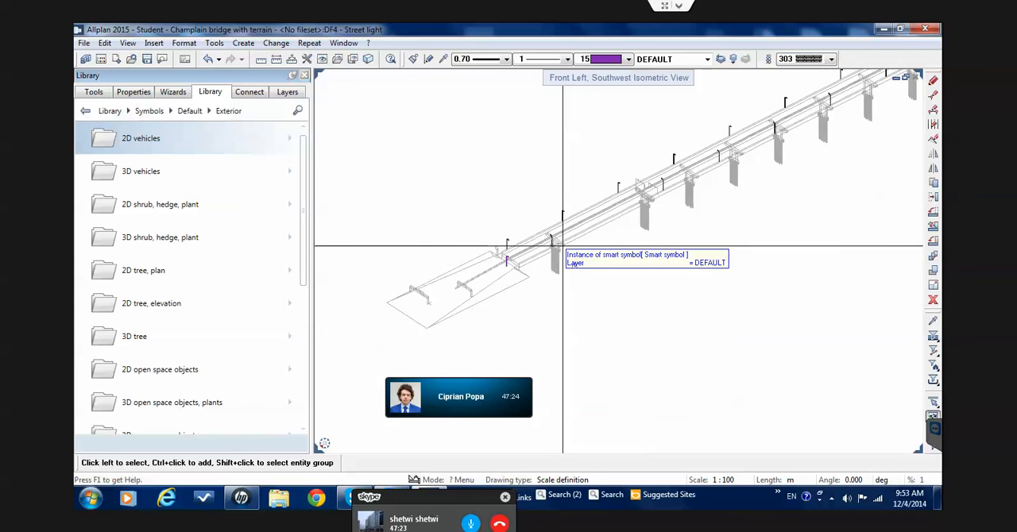
scroll(563, 246, down, 4)
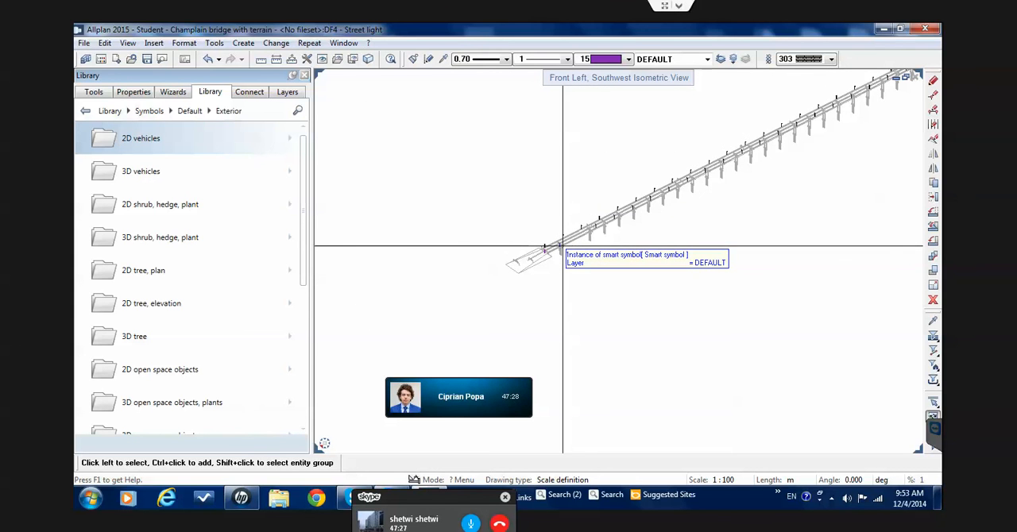
scroll(564, 246, down, 4)
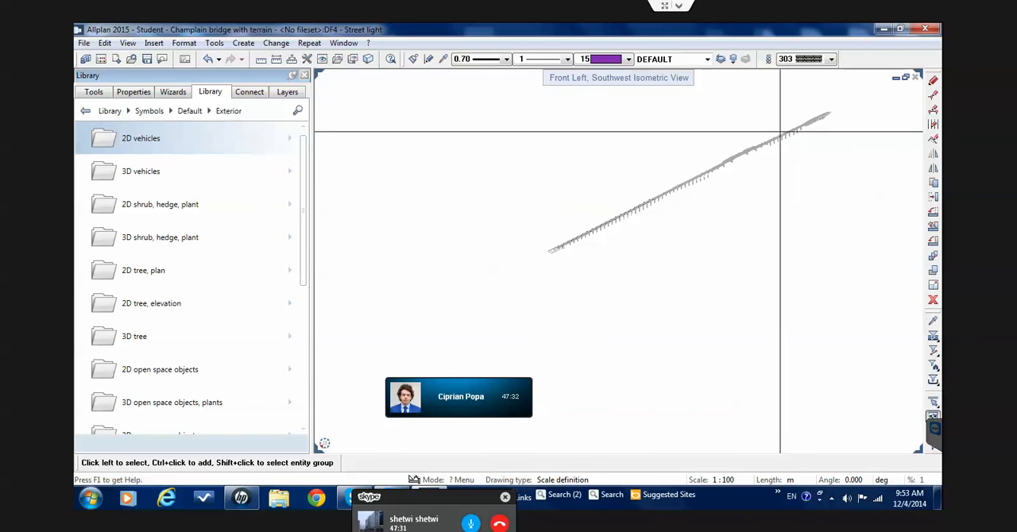
scroll(774, 136, up, 4)
scroll(775, 136, up, 2)
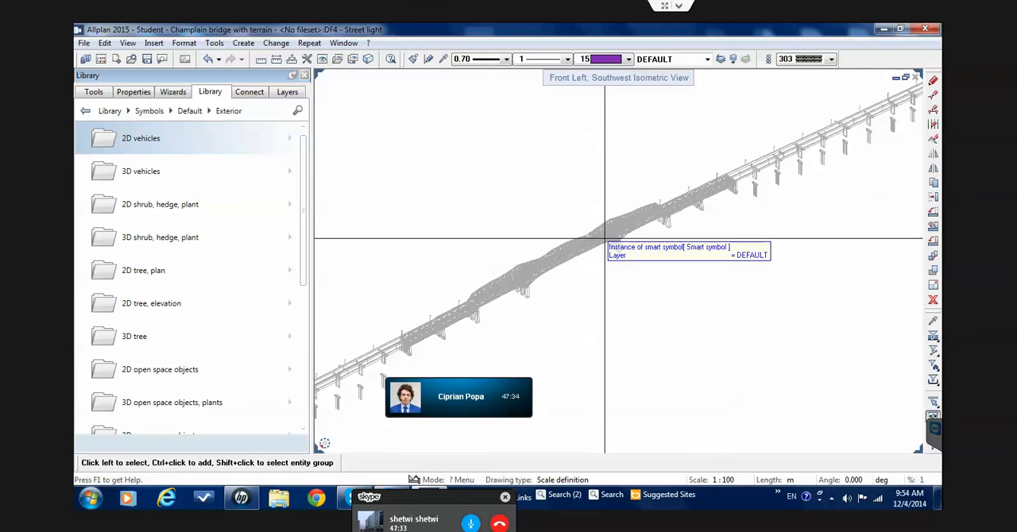
scroll(596, 237, up, 3)
scroll(593, 241, up, 4)
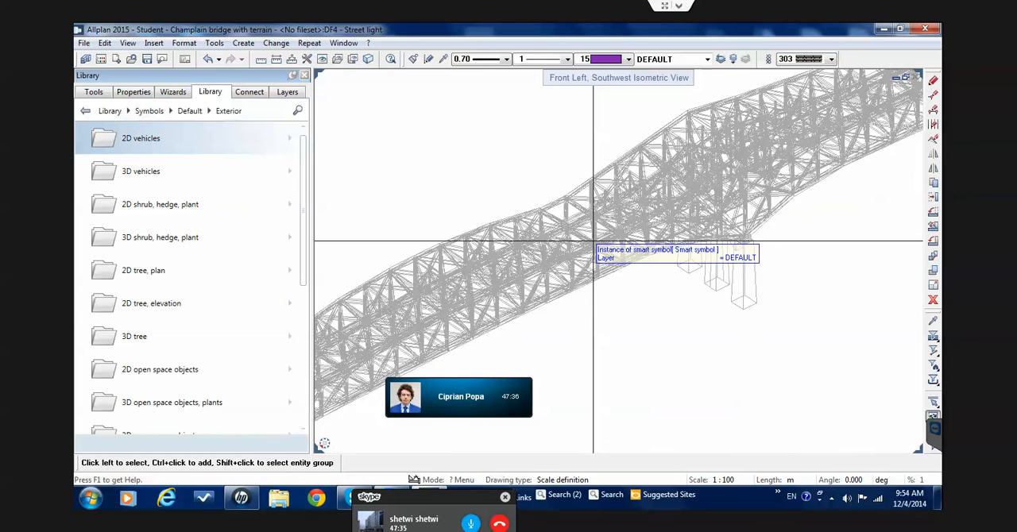
scroll(593, 240, down, 2)
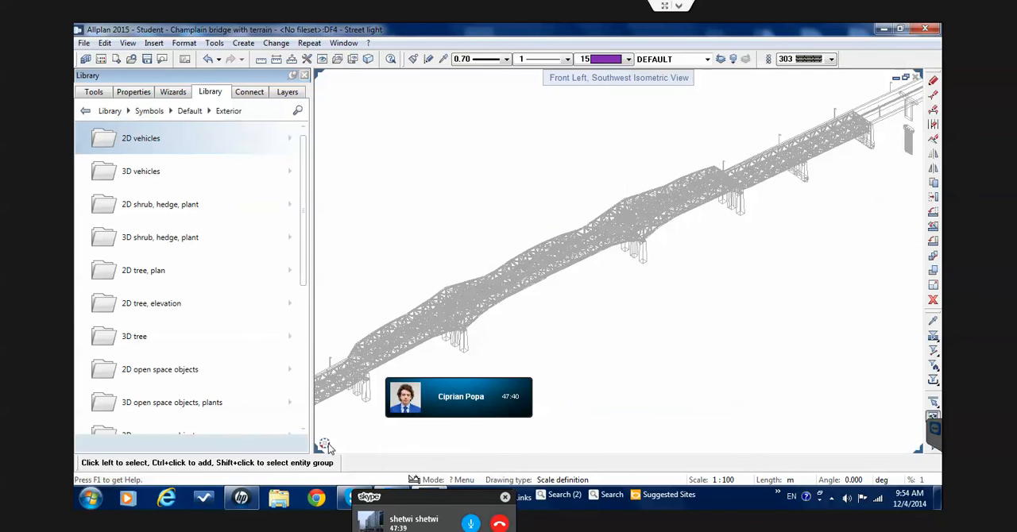
Examine the steel truss section and its junctions with the approach spans, checking how the lamp posts are arranged there
middle_drag(511, 325, 559, 307)
scroll(559, 306, down, 2)
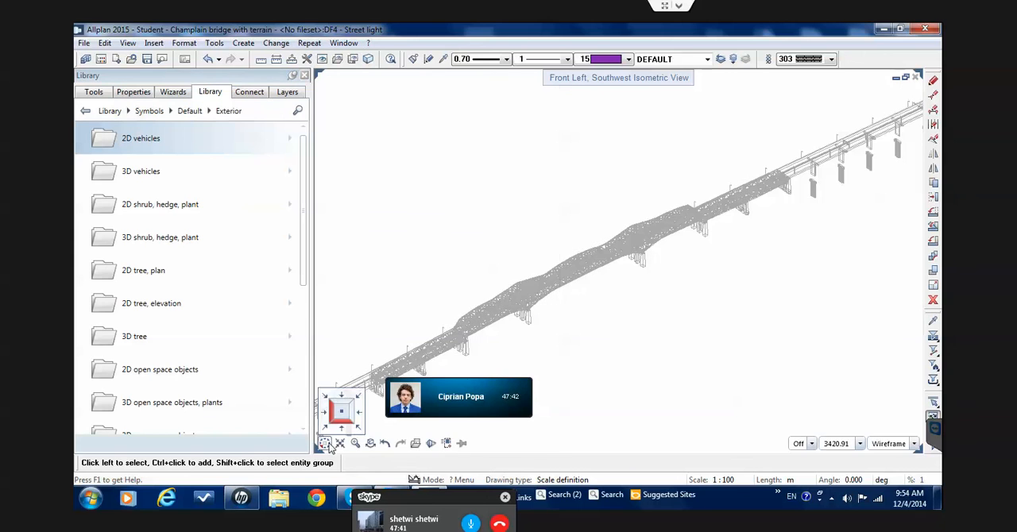
click(350, 439)
middle_drag(487, 373, 485, 345)
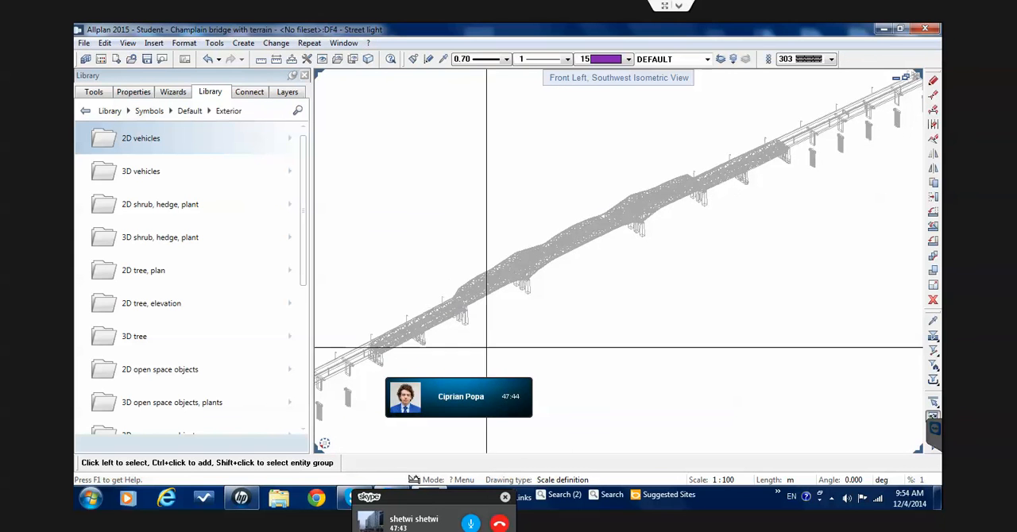
scroll(487, 342, down, 1)
scroll(488, 342, down, 1)
scroll(402, 370, up, 2)
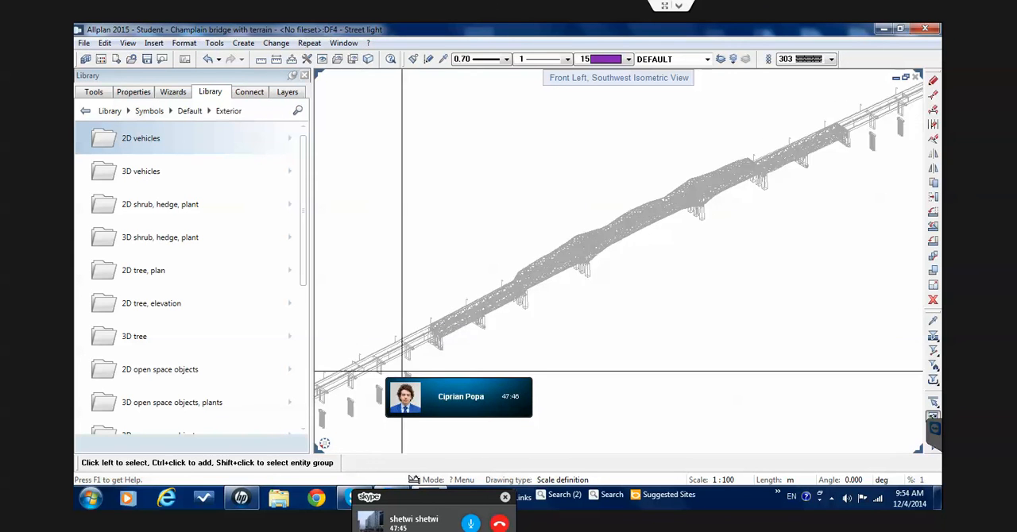
scroll(373, 433, down, 1)
middle_drag(369, 435, 498, 385)
scroll(522, 313, up, 4)
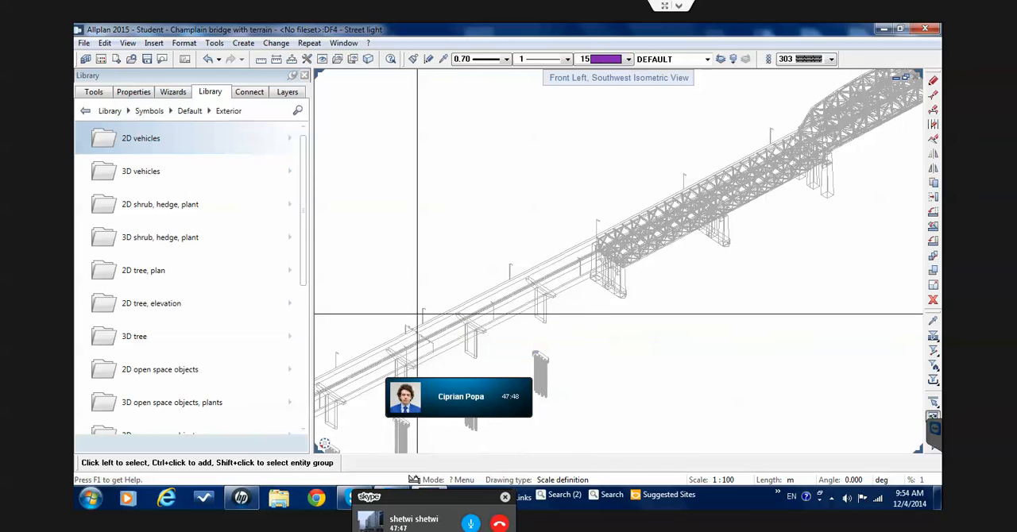
scroll(604, 249, up, 3)
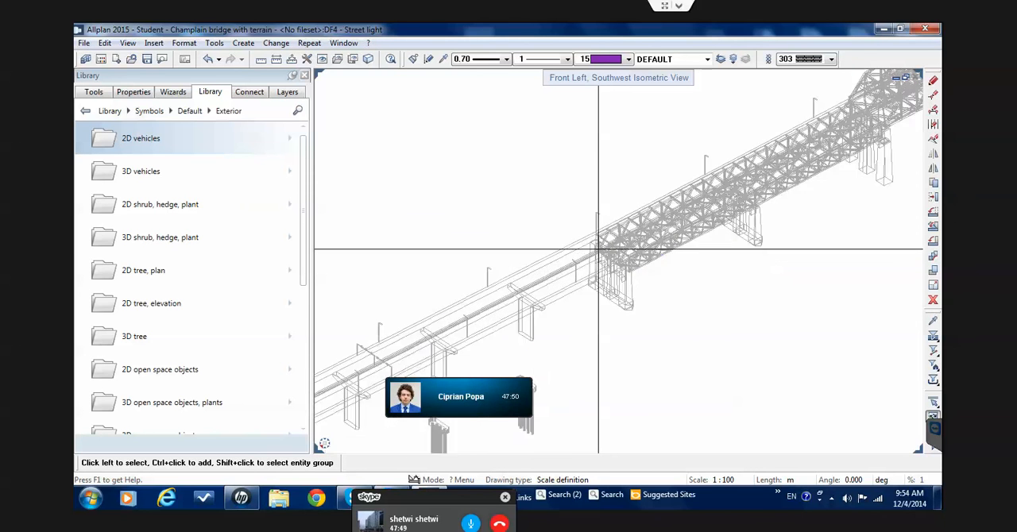
scroll(604, 250, up, 3)
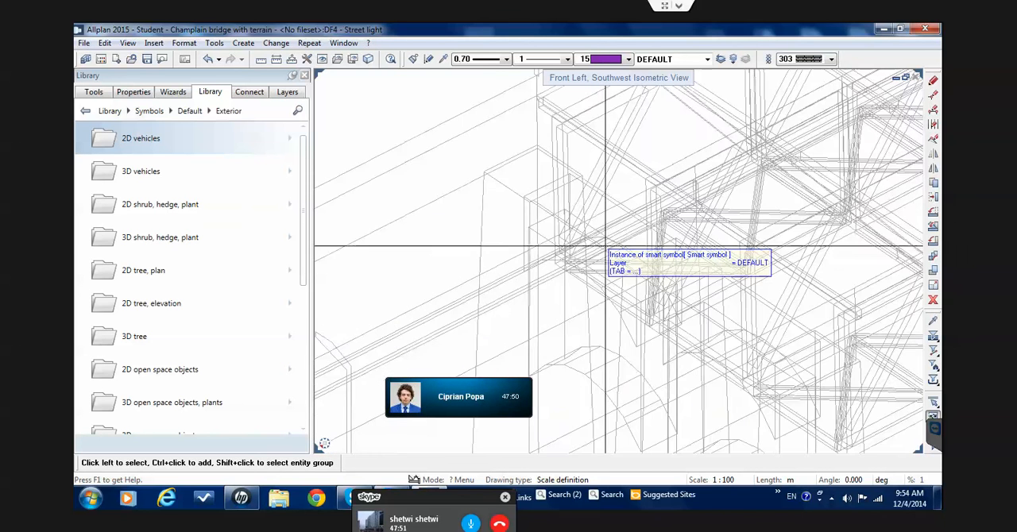
scroll(606, 247, down, 8)
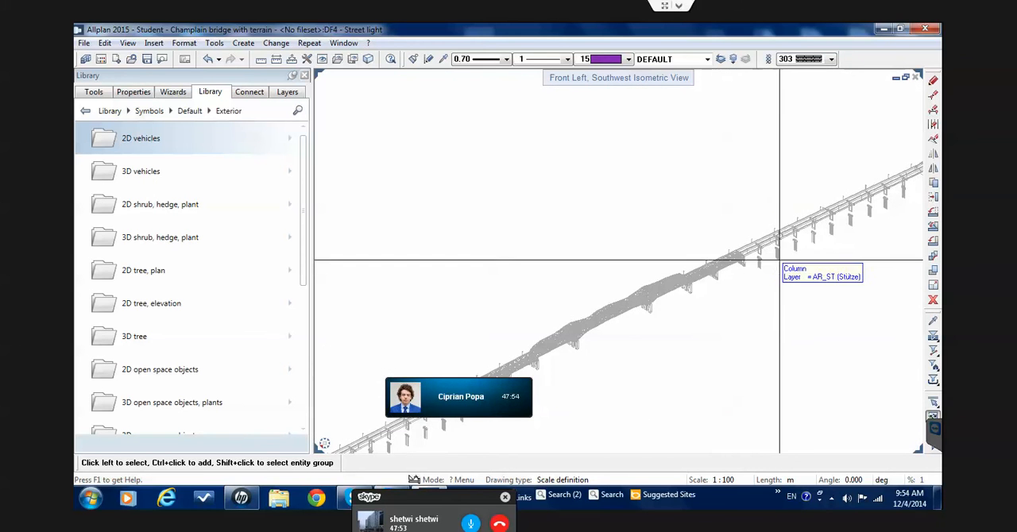
scroll(735, 252, up, 3)
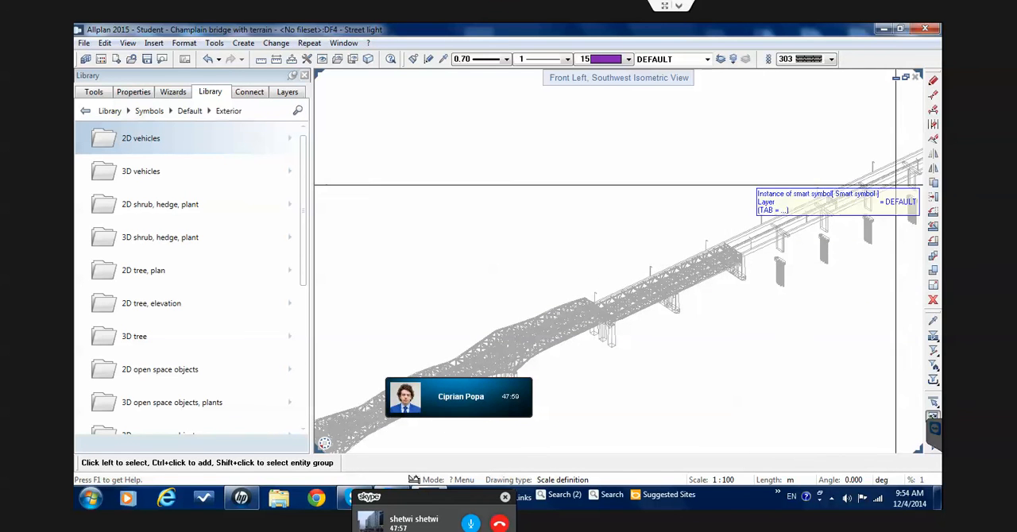
scroll(675, 288, down, 3)
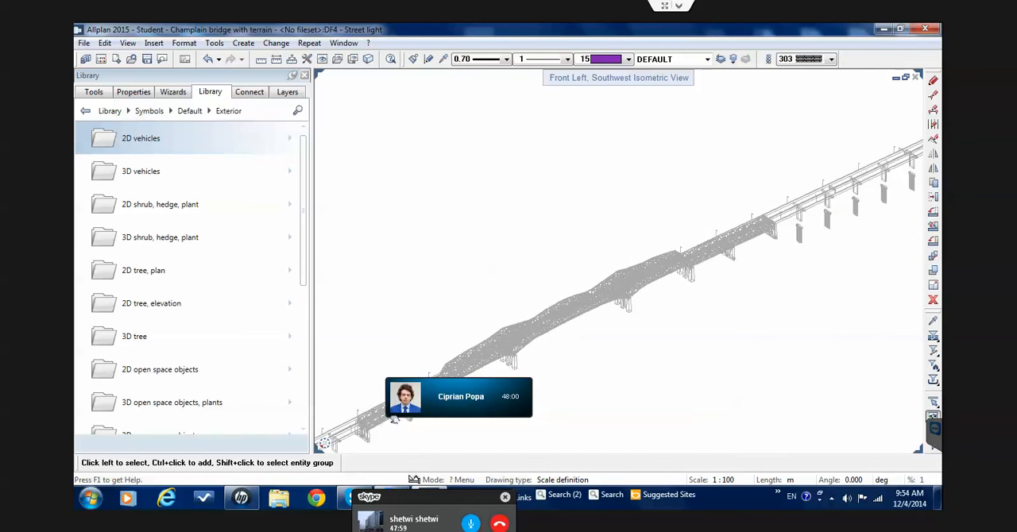
Examine the lamp post distribution along the approach spans and the whole bridge from one end to the other
middle_drag(591, 332, 885, 183)
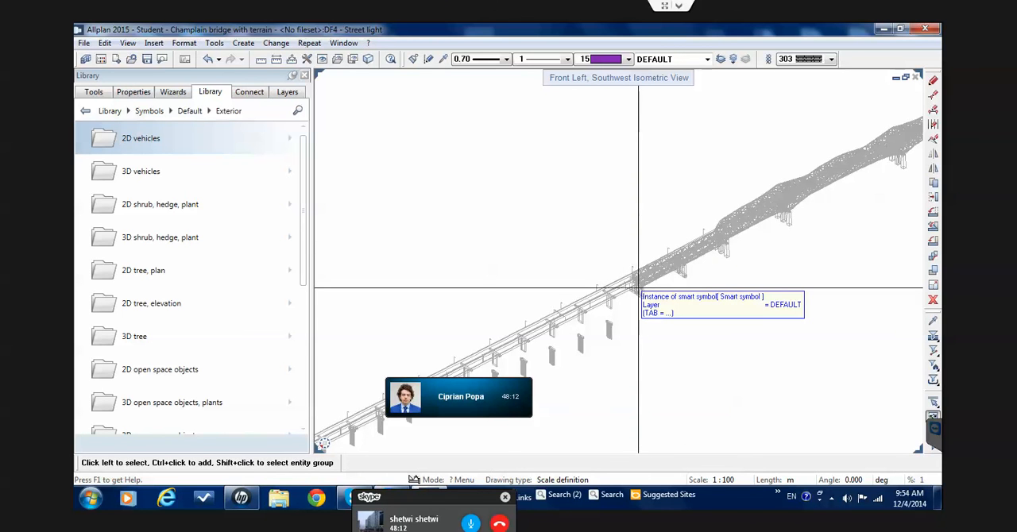
scroll(406, 417, down, 2)
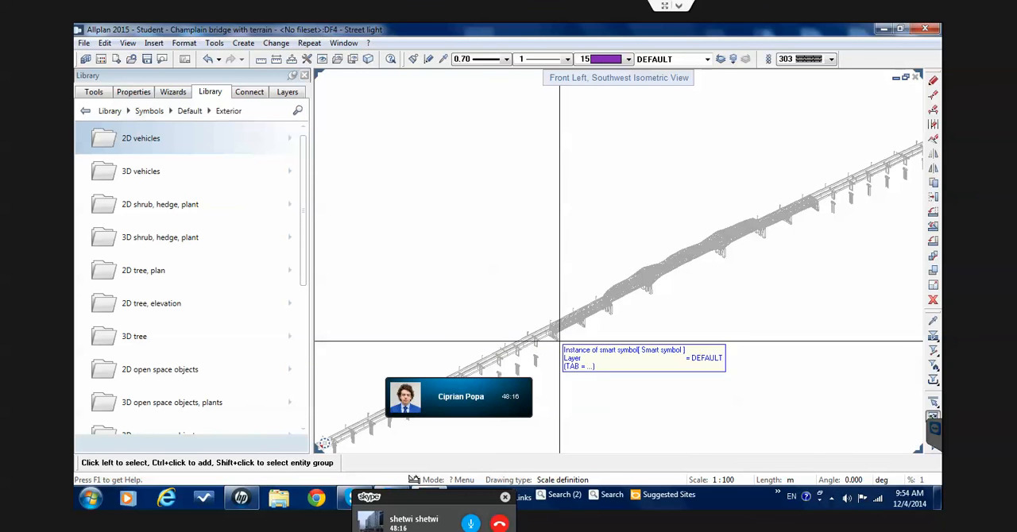
drag(548, 356, 772, 258)
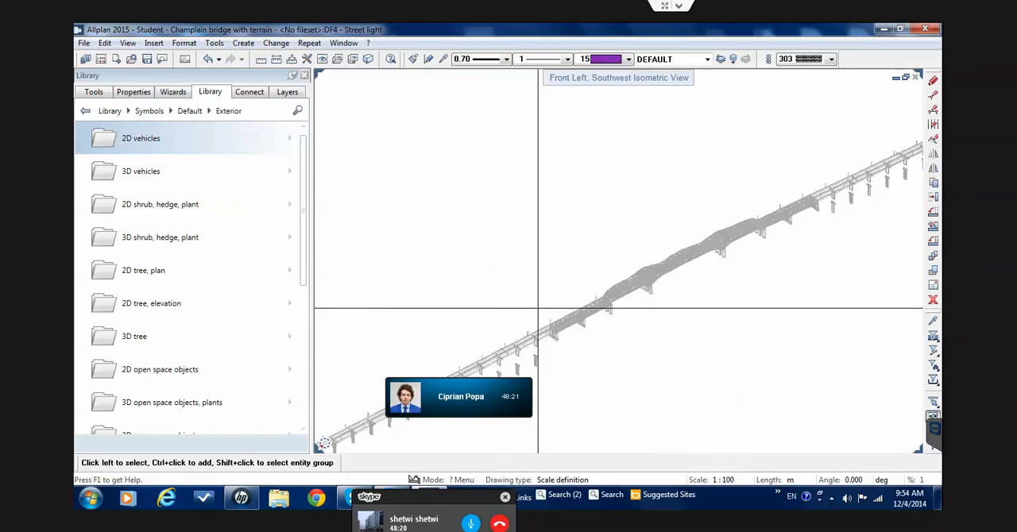
scroll(542, 324, up, 2)
middle_drag(572, 336, 477, 225)
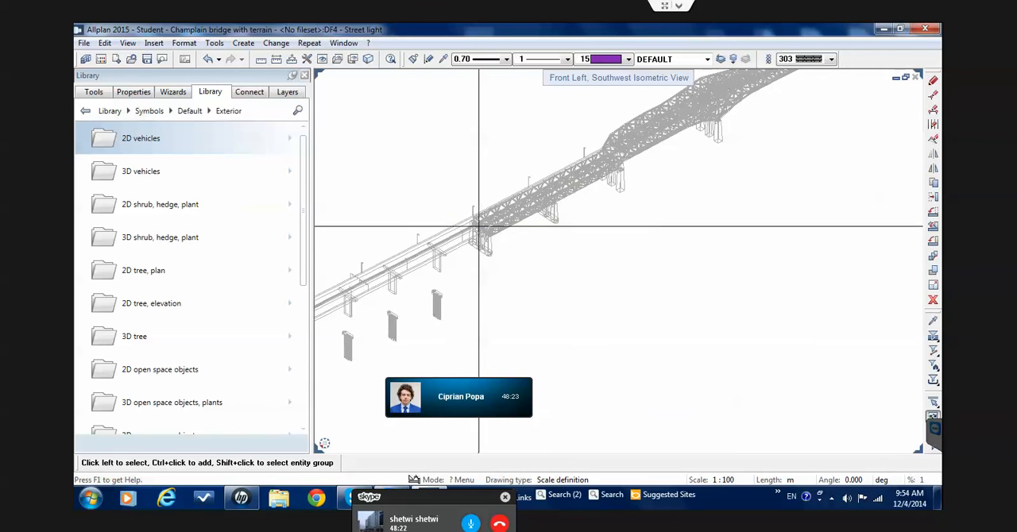
scroll(520, 211, down, 3)
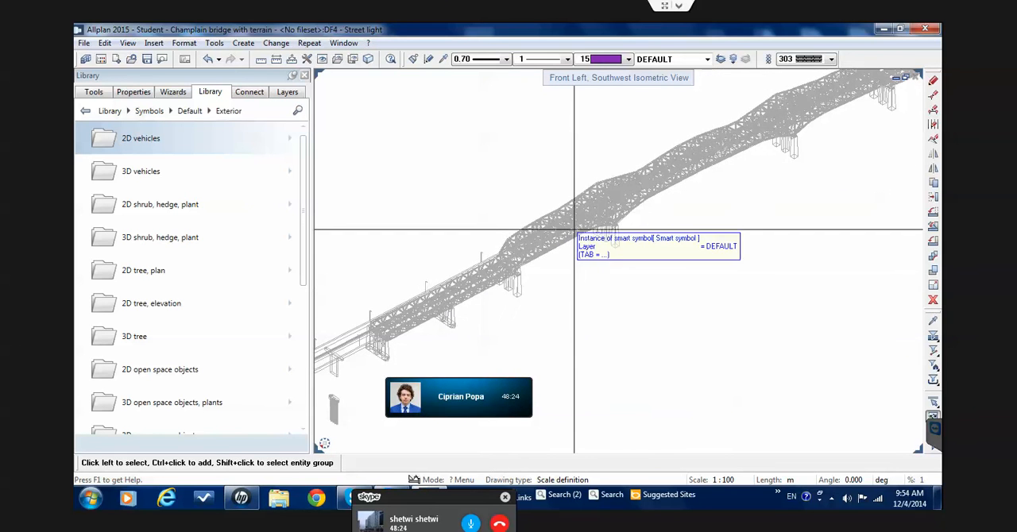
scroll(609, 191, down, 2)
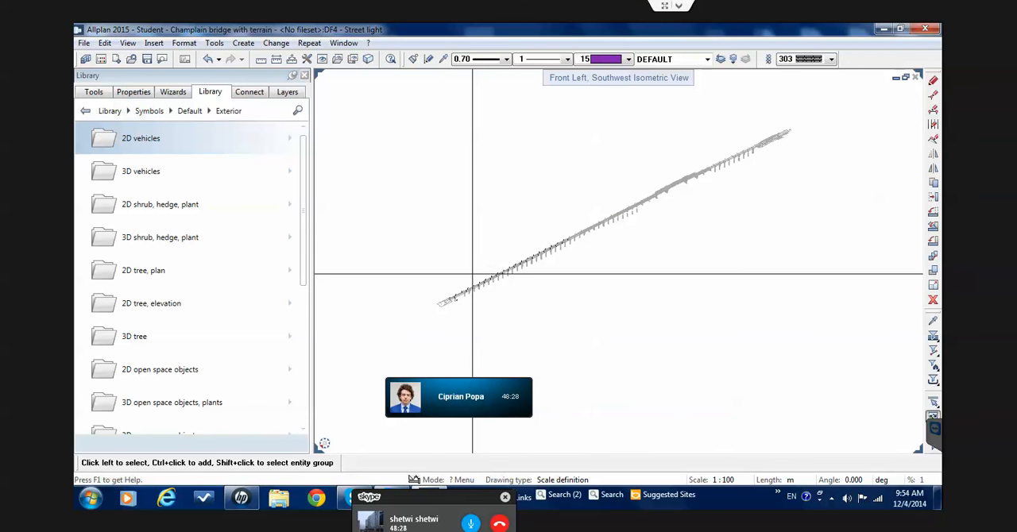
middle_drag(472, 277, 423, 302)
scroll(423, 302, up, 4)
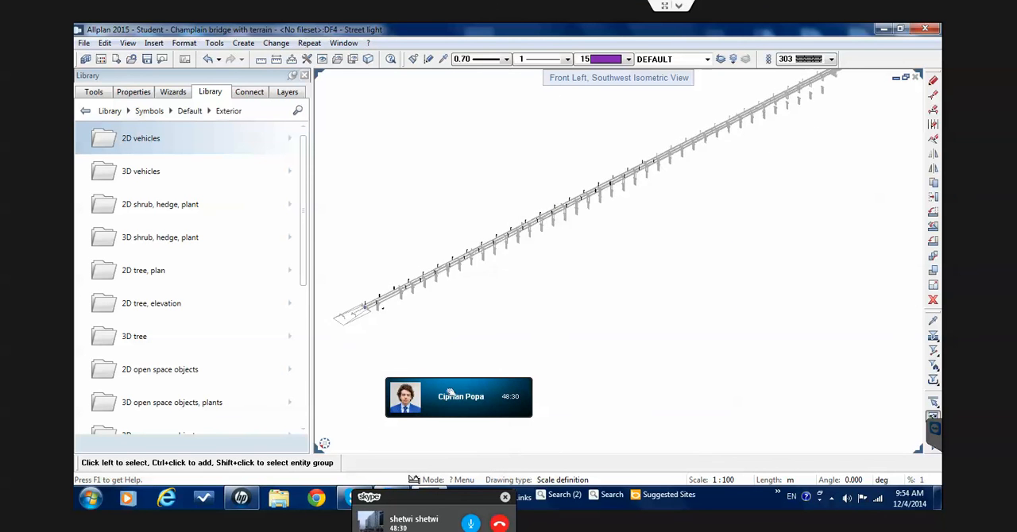
middle_drag(761, 207, 608, 310)
middle_drag(721, 250, 626, 310)
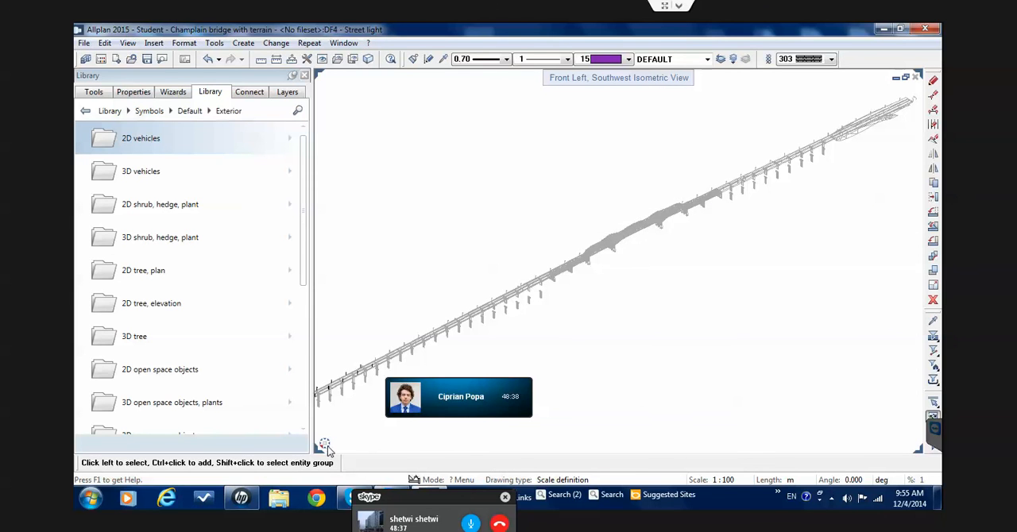
Switch to the plan view and inspect the truss section of the bridge
mouse_move(328, 450)
click(343, 418)
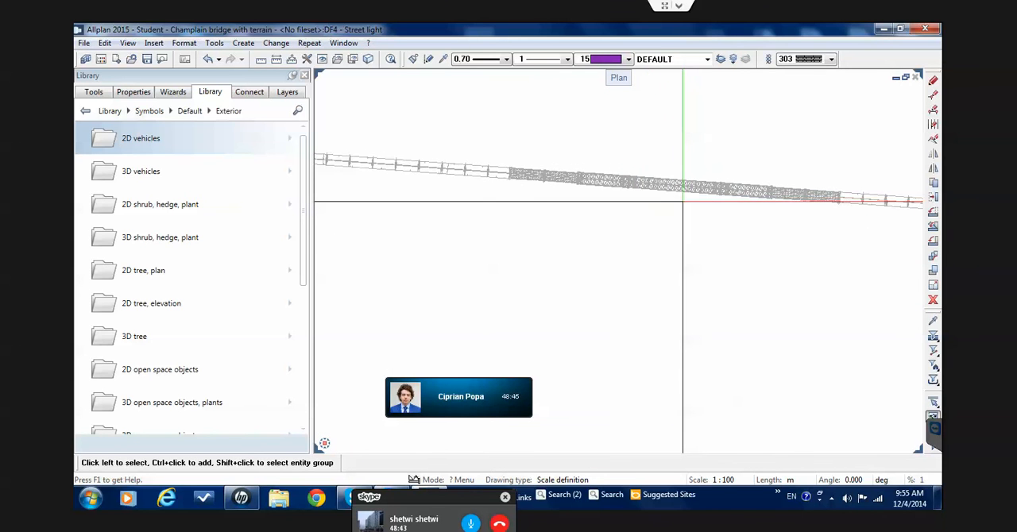
scroll(682, 201, up, 1)
scroll(683, 201, down, 1)
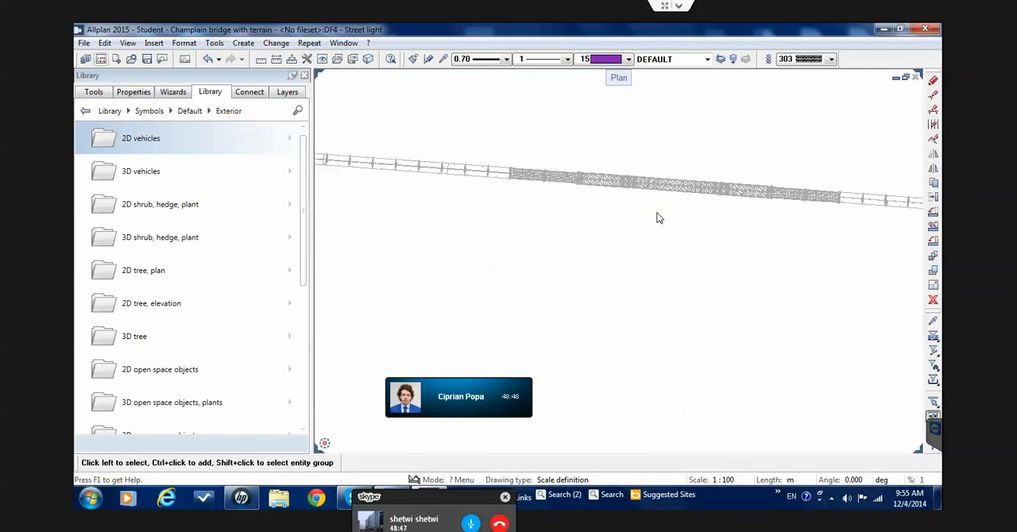
Set the Reference model and Rafters drawing files to be open in the background for editing alongside the current Street light file
double_click(634, 227)
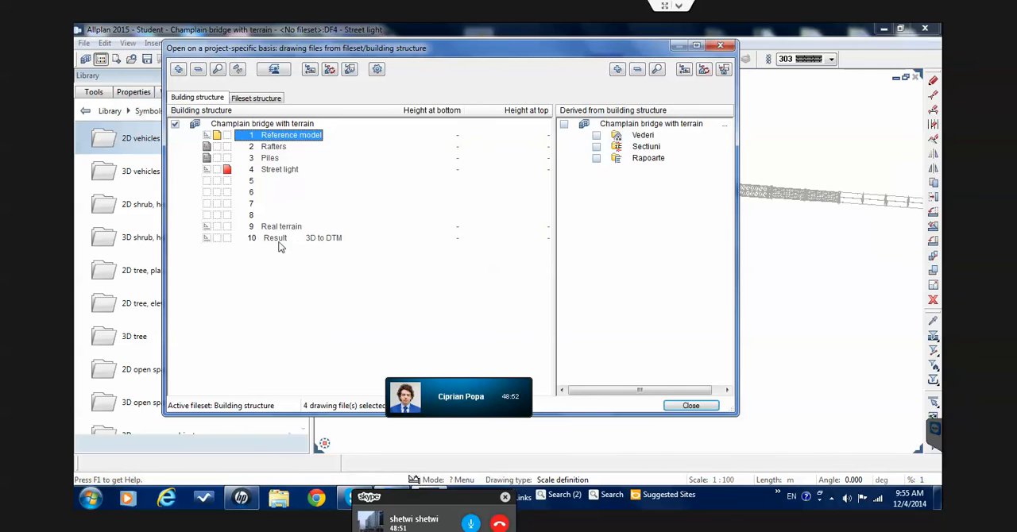
click(690, 405)
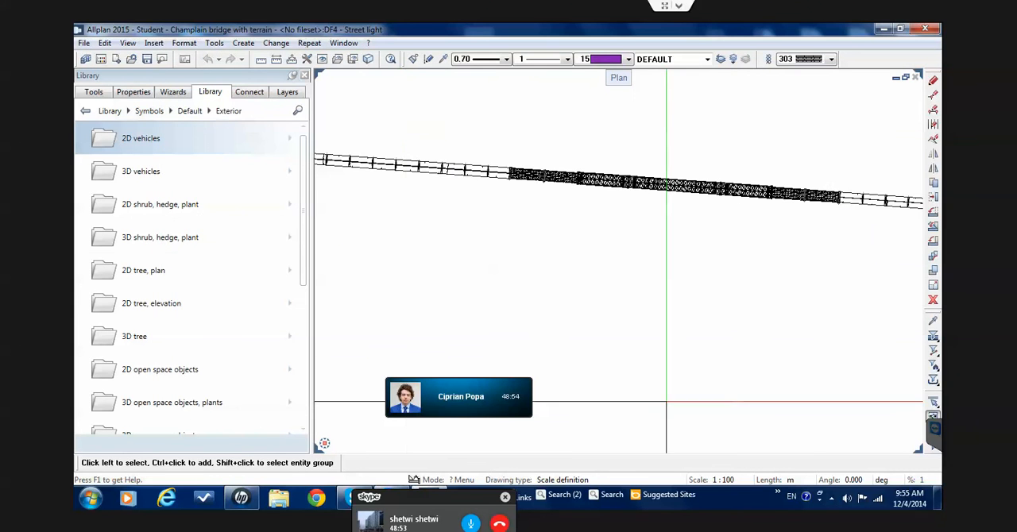
double_click(530, 231)
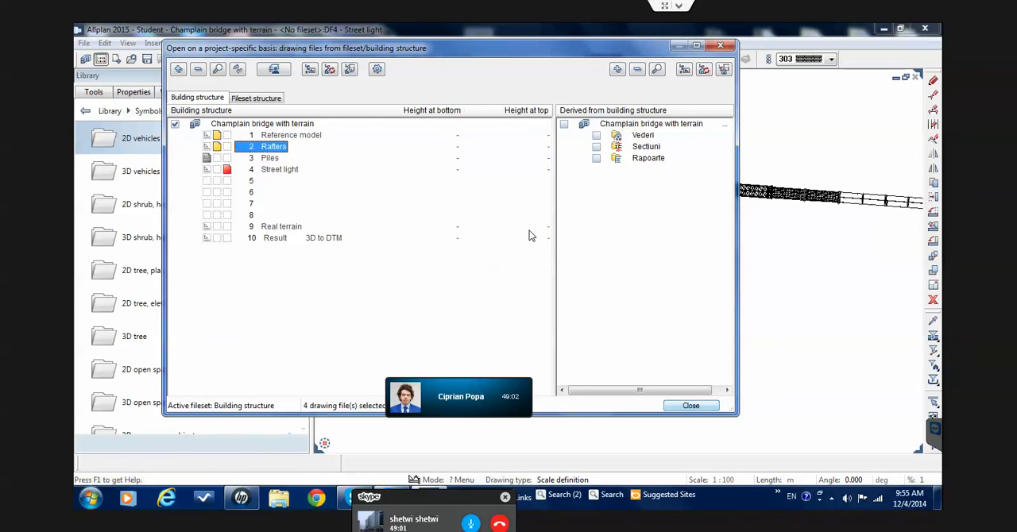
key(Return)
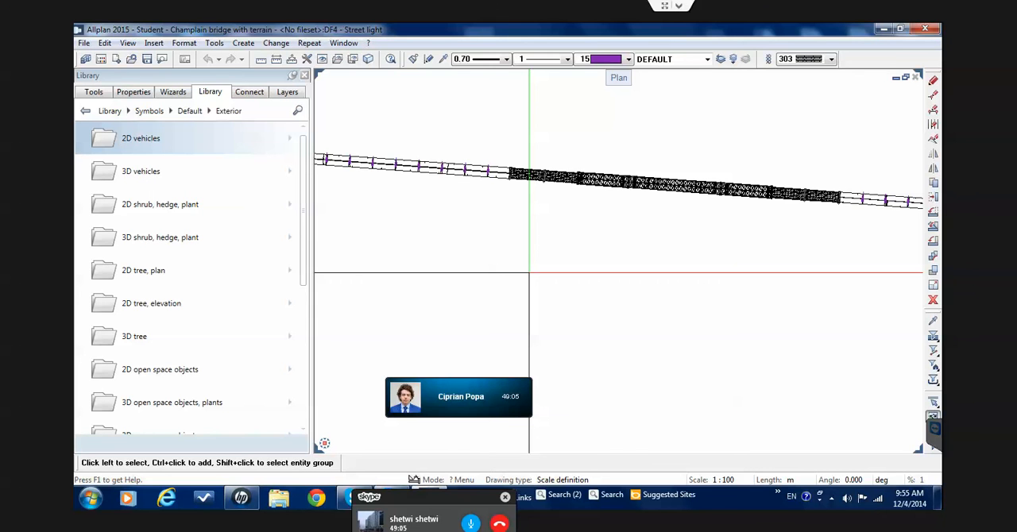
Make the Reference model drawing file current and open the Rafters, Street light and Real terrain files in reference mode alongside Piles
double_click(540, 165)
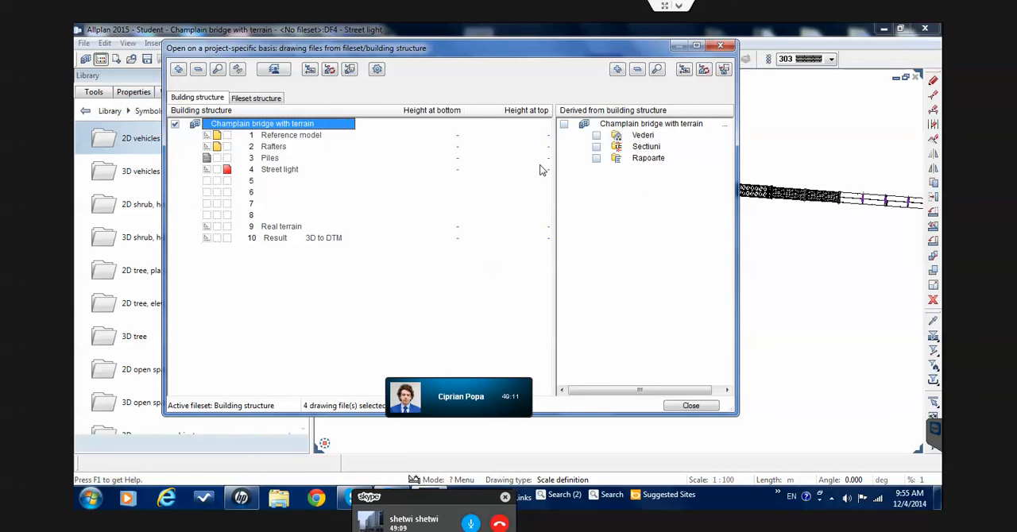
click(216, 227)
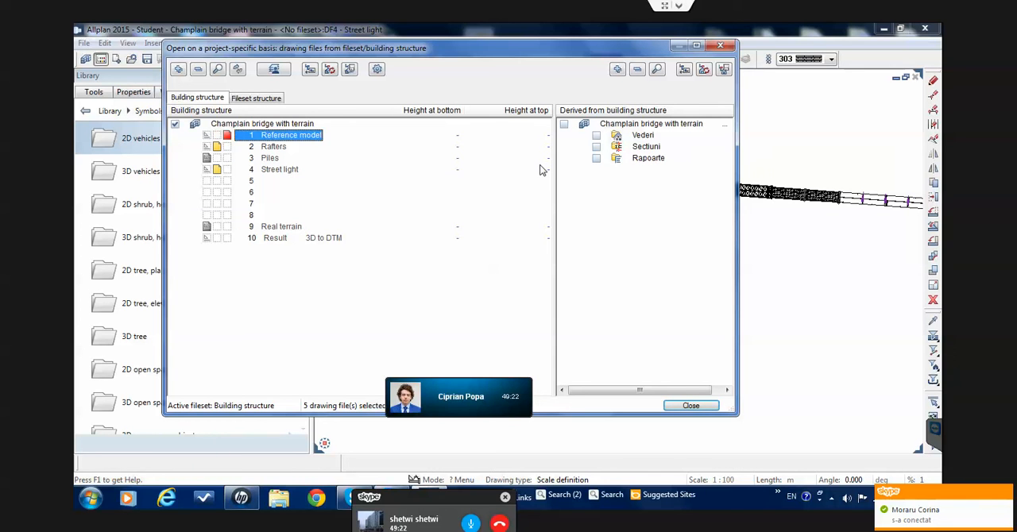
key(Down)
key(Up)
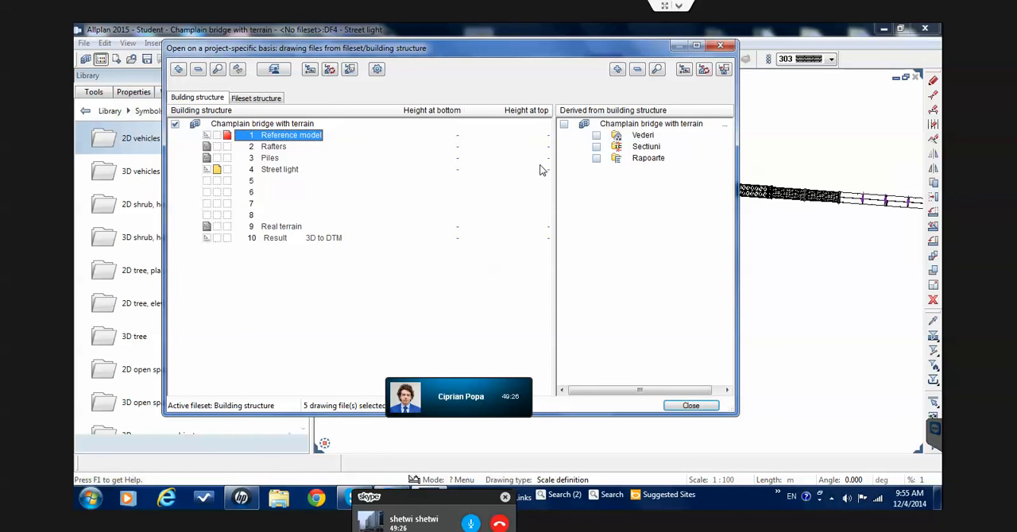
click(541, 171)
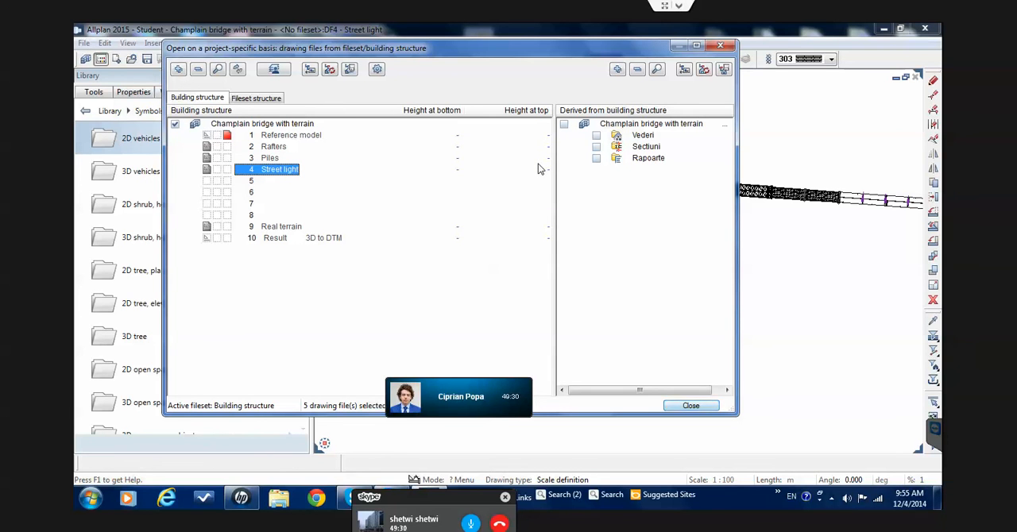
key(Return)
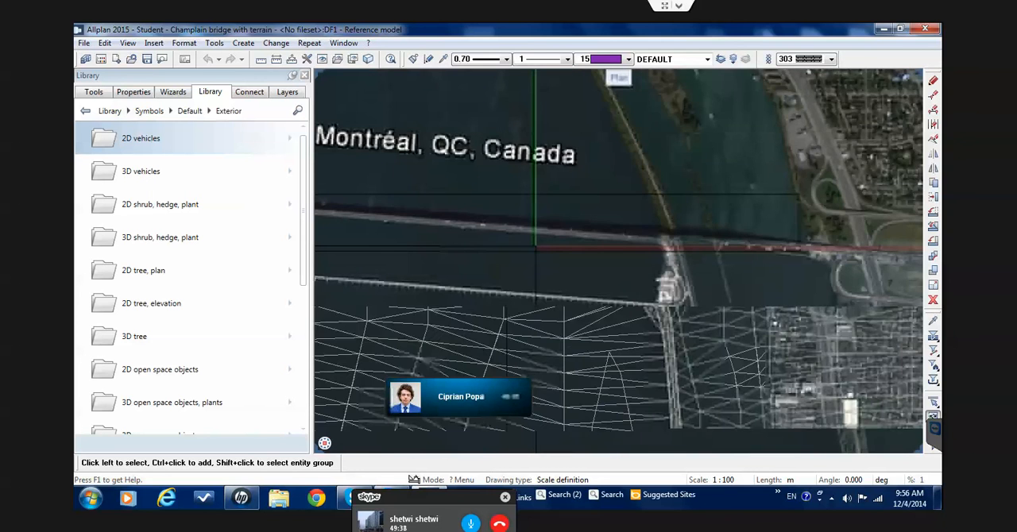
Examine in plan how the bridge sits on the aerial image and terrain mesh, from the truss section to the eastern shore
scroll(556, 240, up, 3)
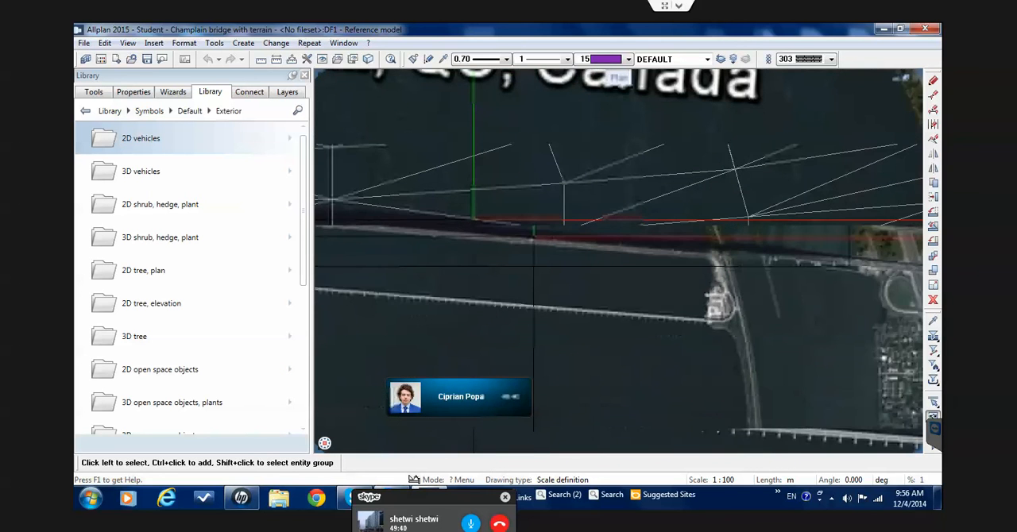
scroll(536, 237, down, 4)
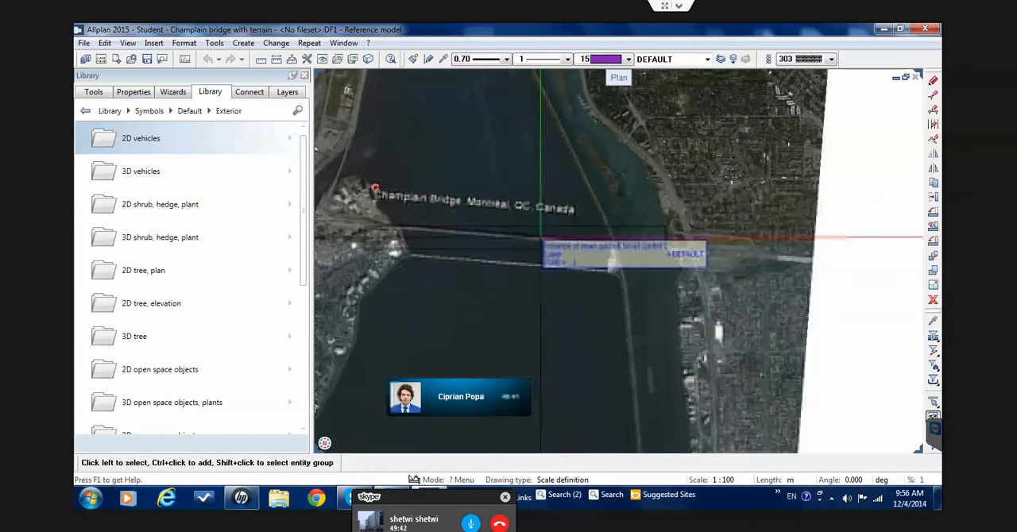
scroll(541, 238, up, 2)
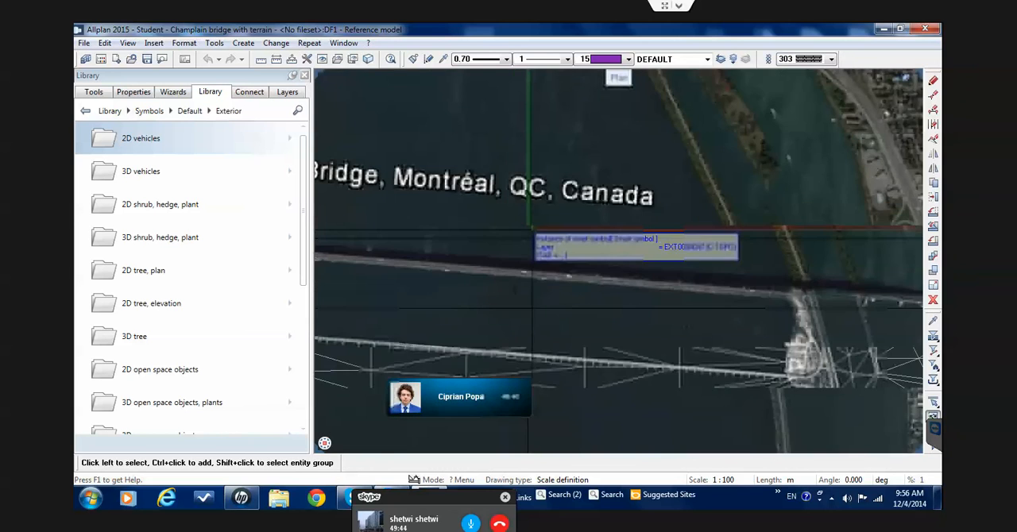
scroll(541, 239, up, 2)
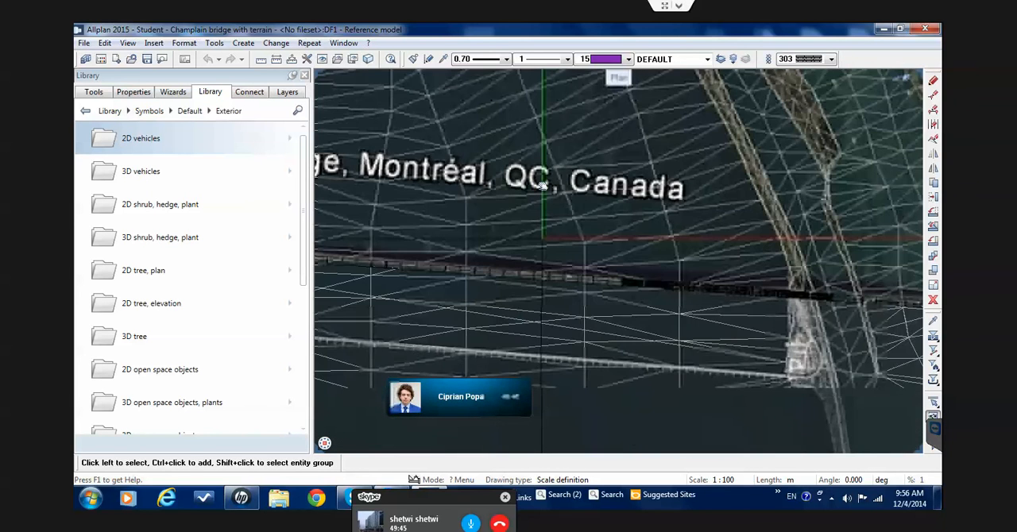
scroll(543, 238, down, 1)
middle_drag(607, 187, 532, 186)
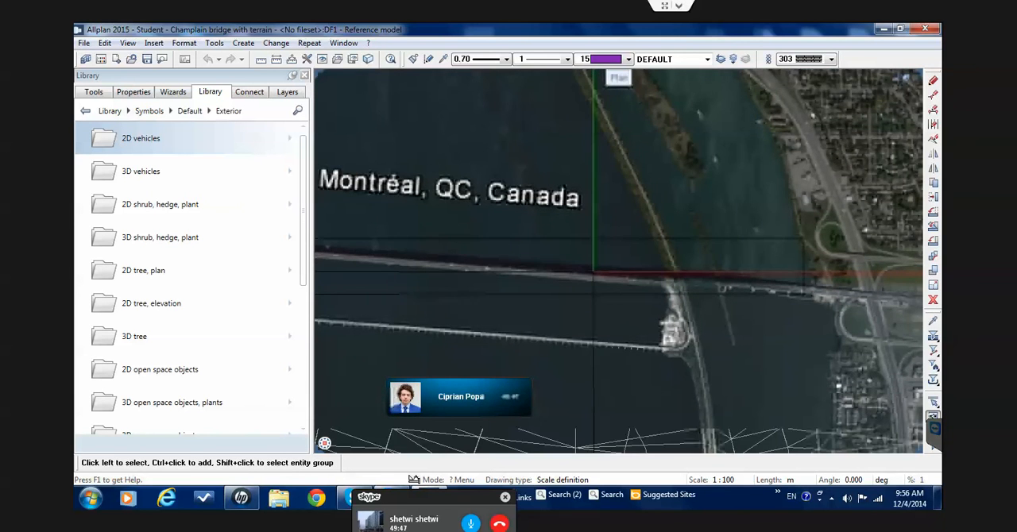
middle_drag(594, 280, 509, 266)
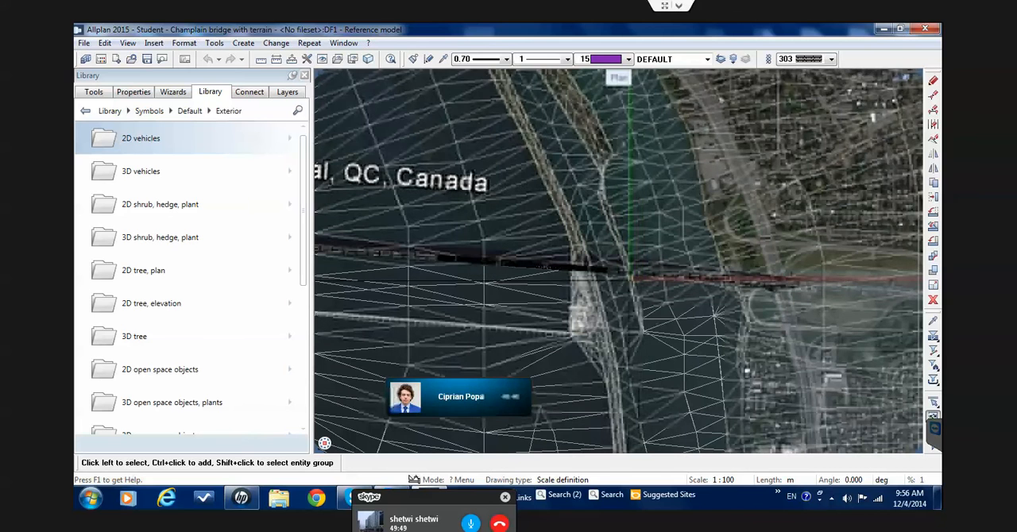
scroll(639, 282, up, 1)
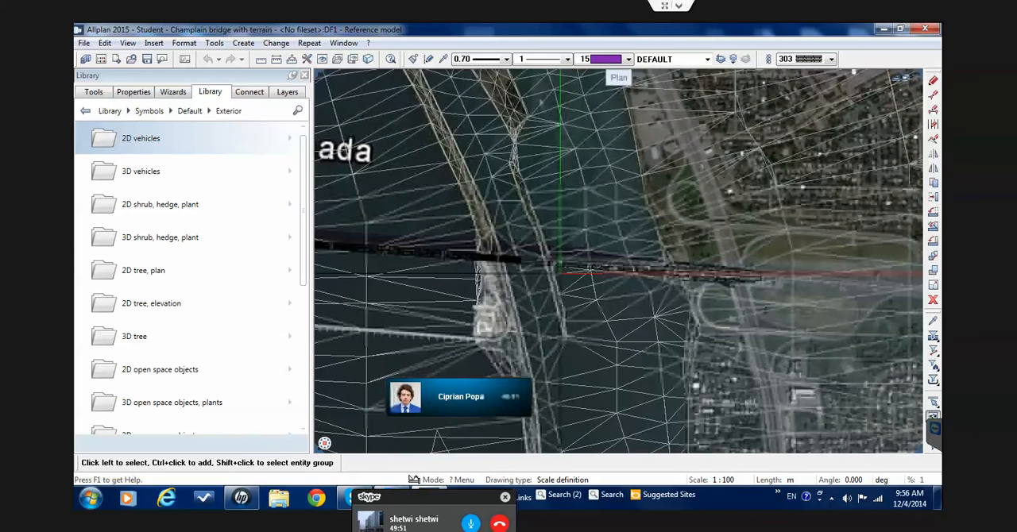
scroll(542, 186, up, 2)
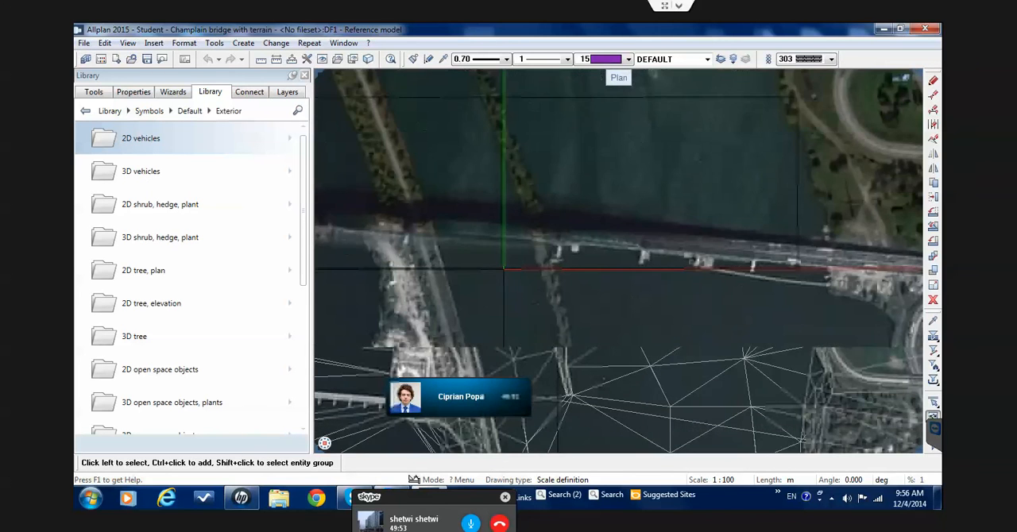
middle_drag(448, 248, 543, 250)
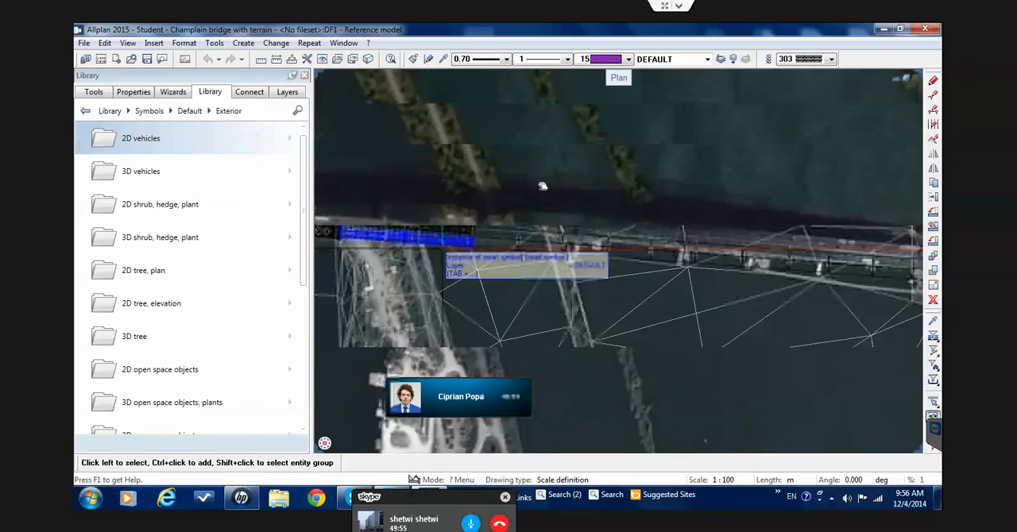
scroll(512, 238, up, 2)
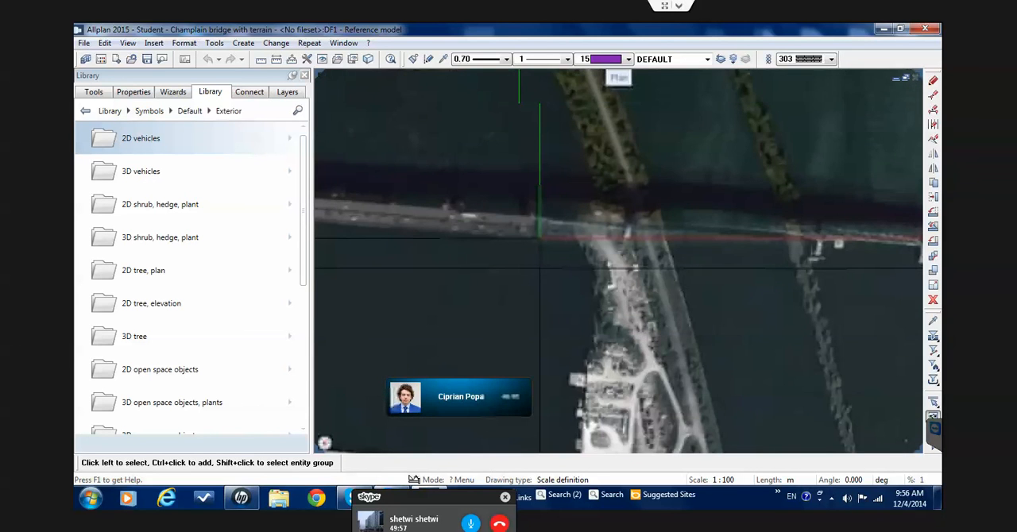
scroll(513, 239, down, 3)
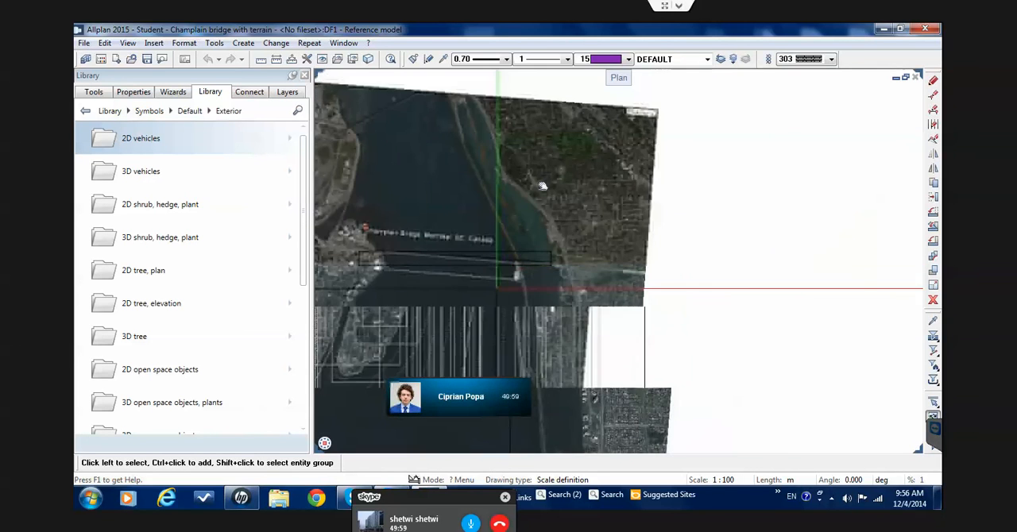
scroll(538, 186, down, 2)
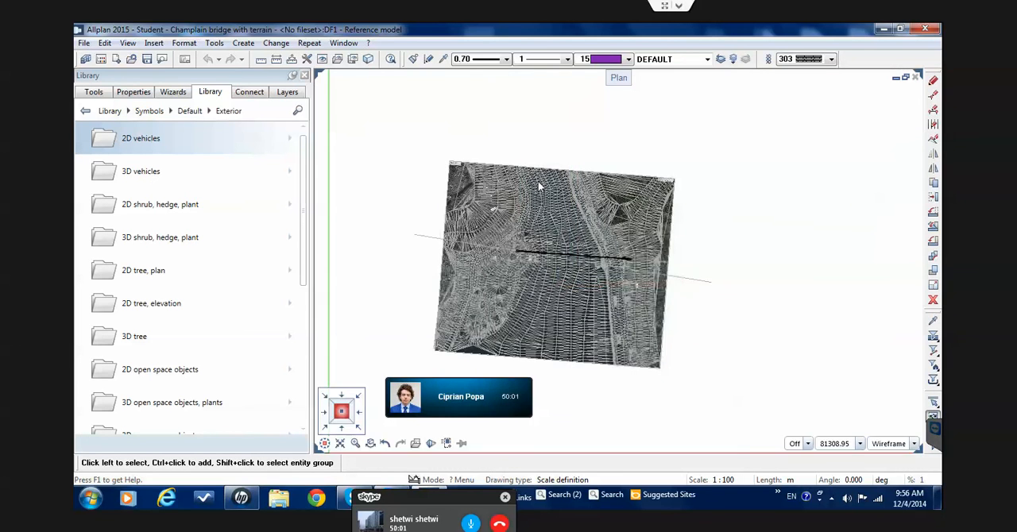
Switch to the southwest isometric view and inspect the steel truss section and its piers against the terrain mesh
key(KP_4)
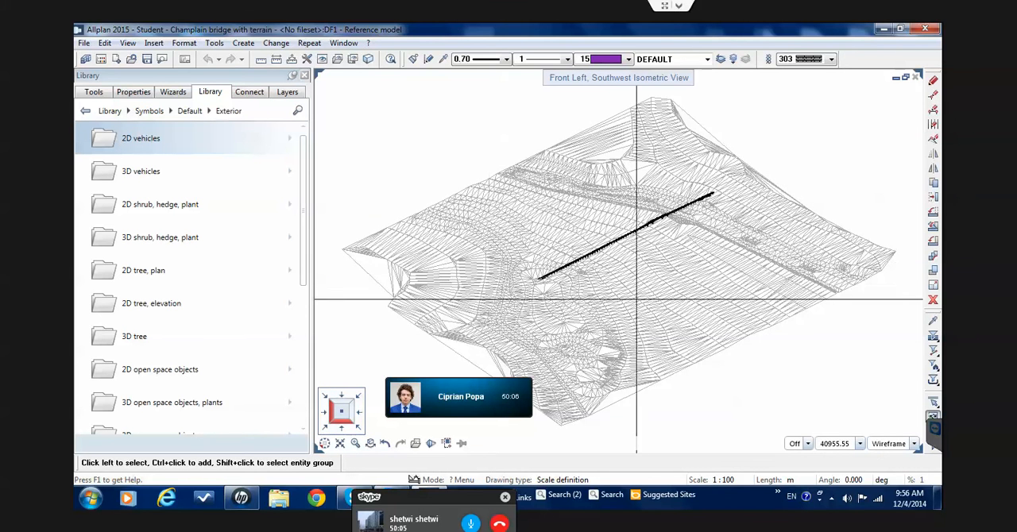
scroll(683, 191, up, 3)
scroll(683, 191, down, 3)
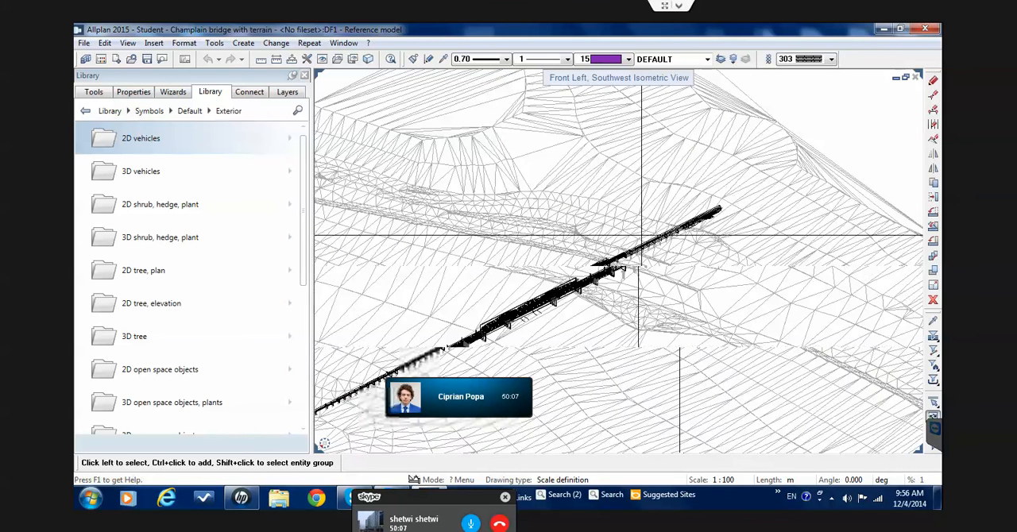
scroll(871, 234, up, 4)
scroll(538, 186, up, 5)
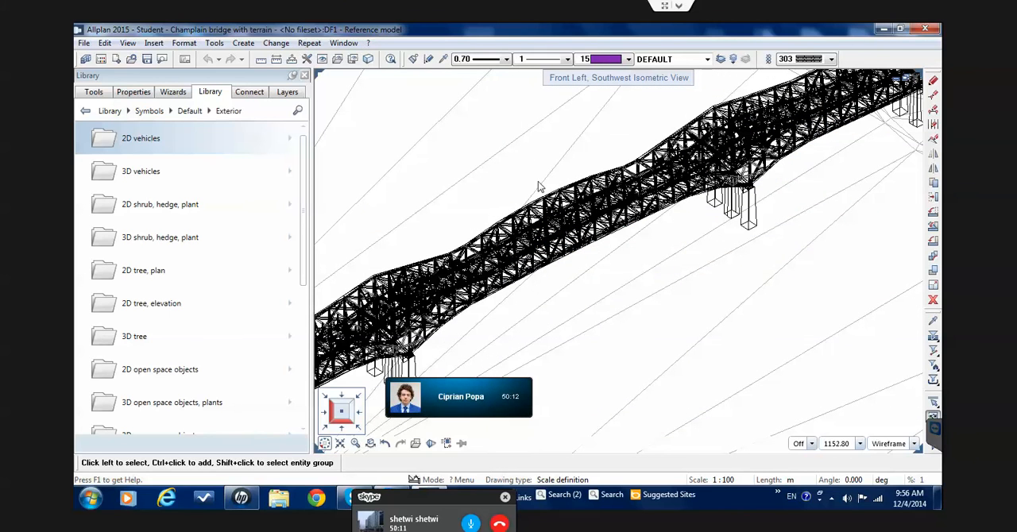
Return to the plan view and compare the bridge's position with the terrain mesh and aerial image around the island crossing
click(342, 410)
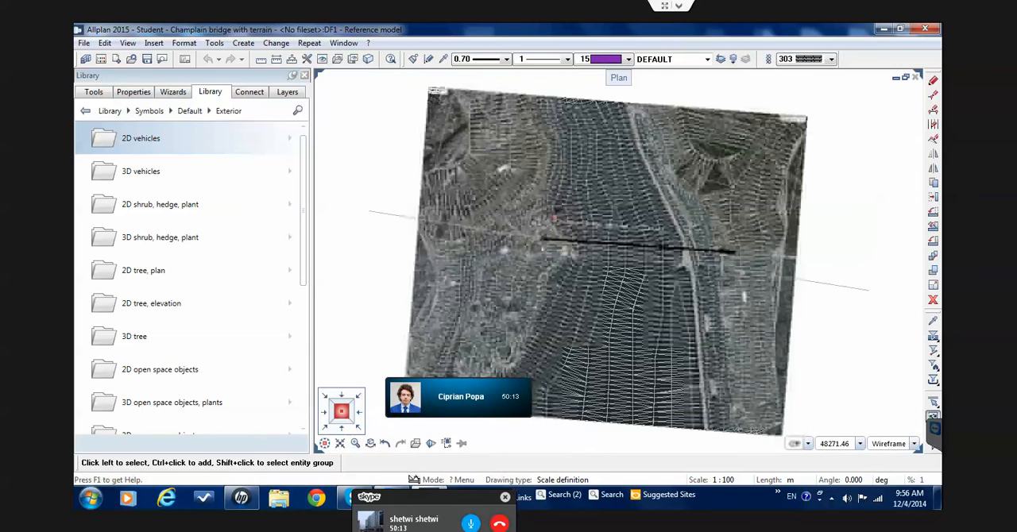
scroll(596, 241, up, 2)
scroll(604, 240, up, 1)
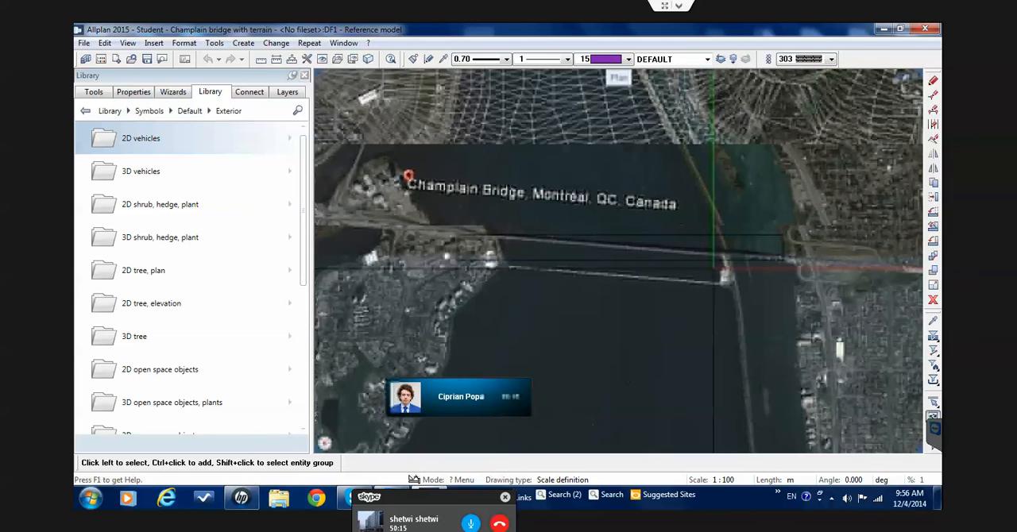
scroll(759, 241, up, 3)
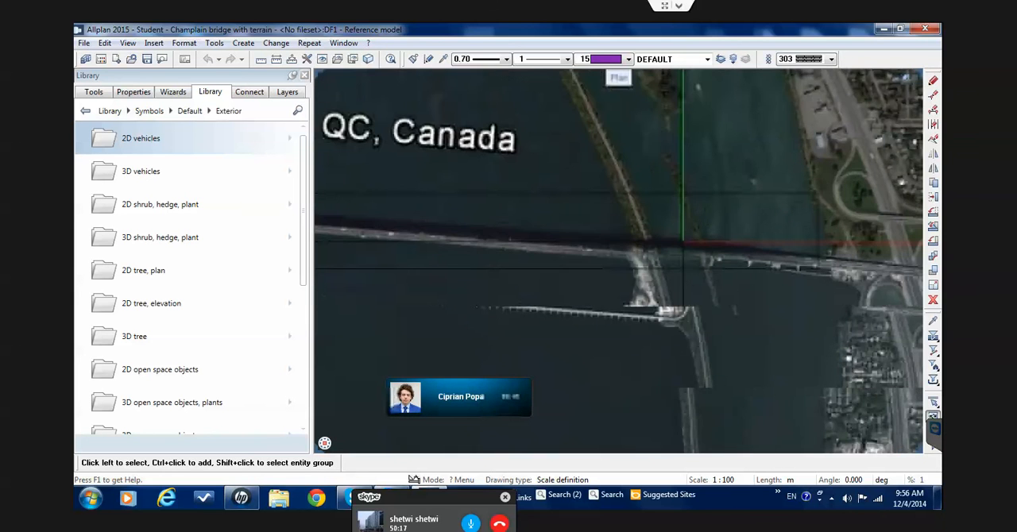
scroll(681, 242, up, 2)
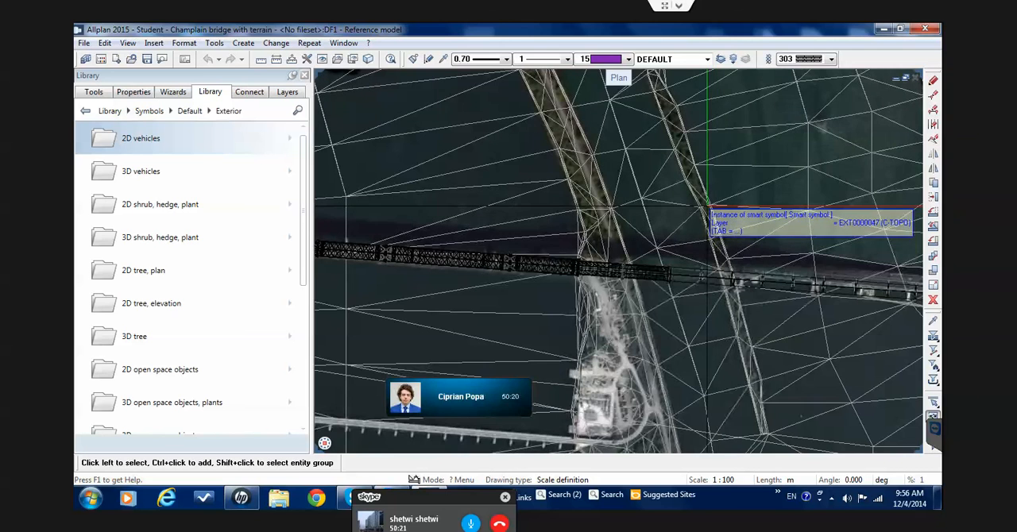
scroll(675, 199, down, 4)
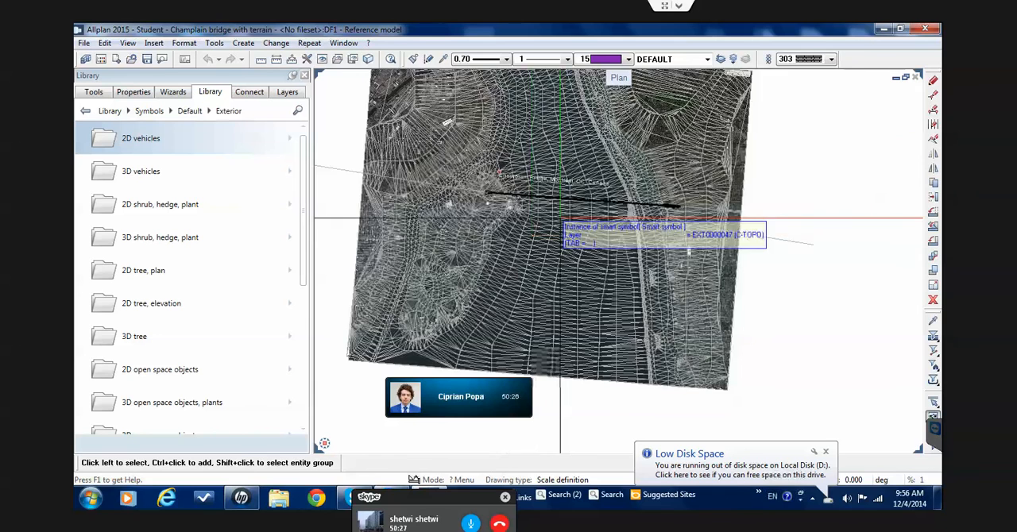
scroll(561, 236, up, 2)
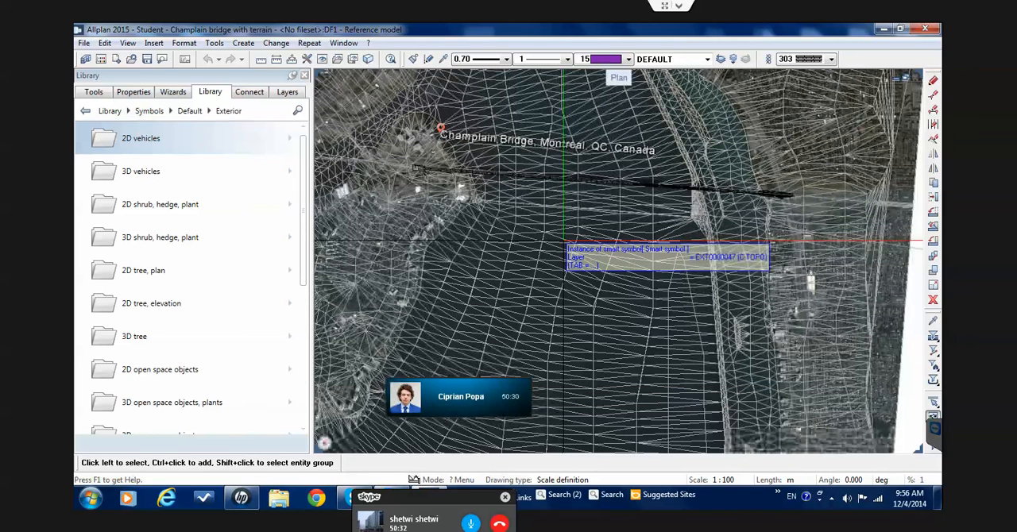
scroll(564, 240, up, 1)
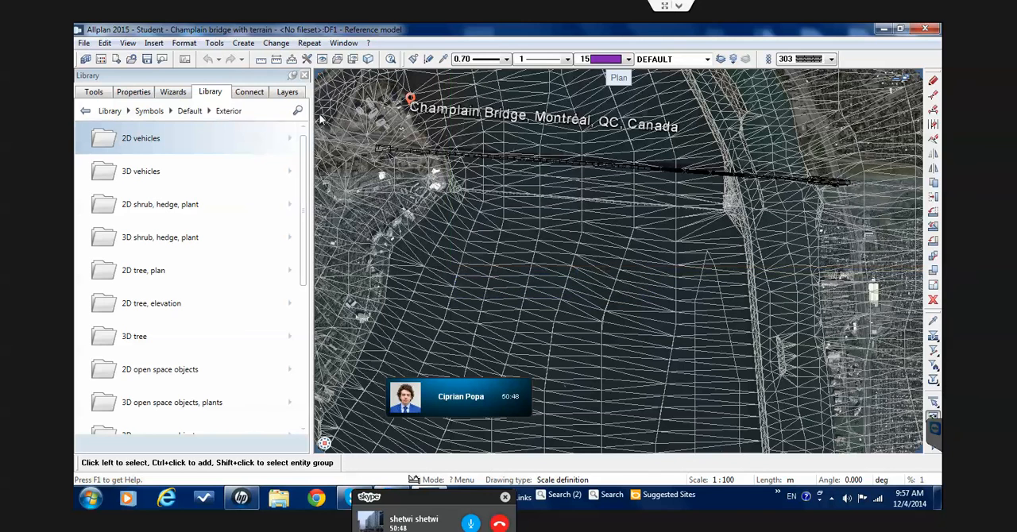
Hide the C-TOPO layer of Montreal2.dwg and check the bridge's alignment with the aerial image along the truss and approach spans
click(286, 92)
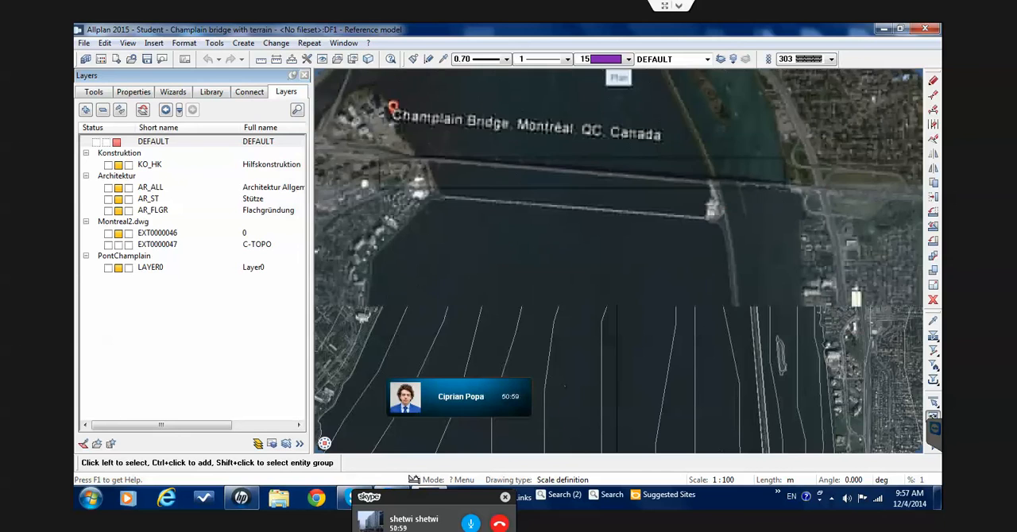
middle_drag(786, 158, 662, 181)
scroll(663, 181, up, 5)
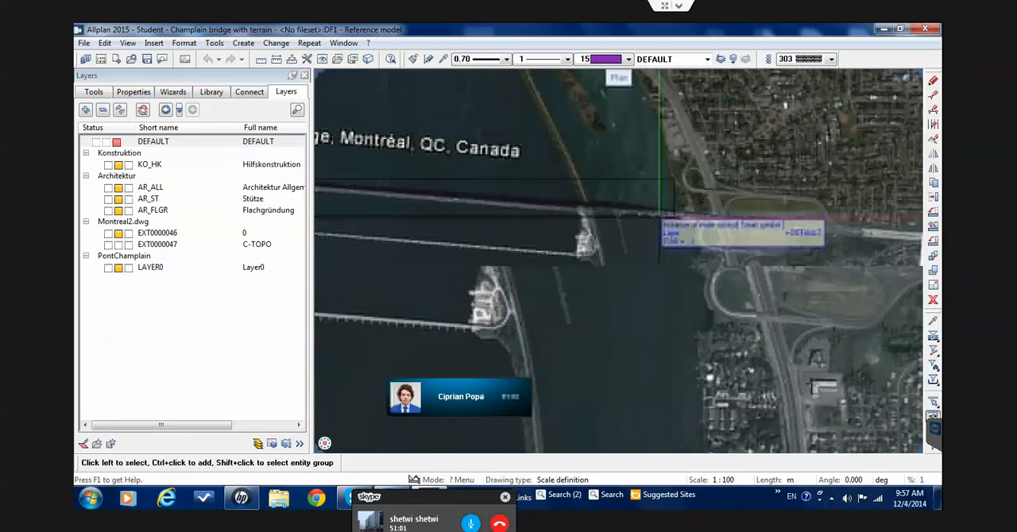
scroll(606, 254, up, 3)
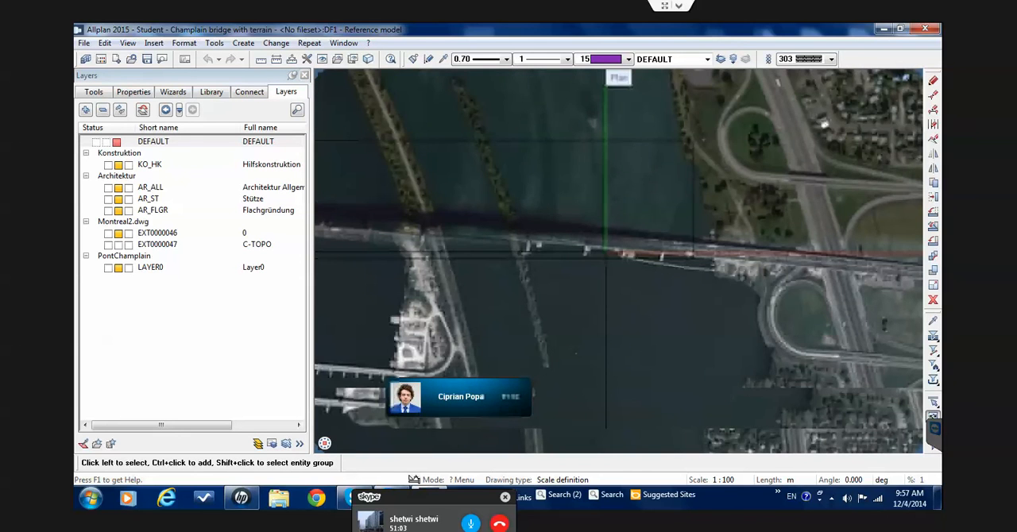
scroll(605, 254, up, 2)
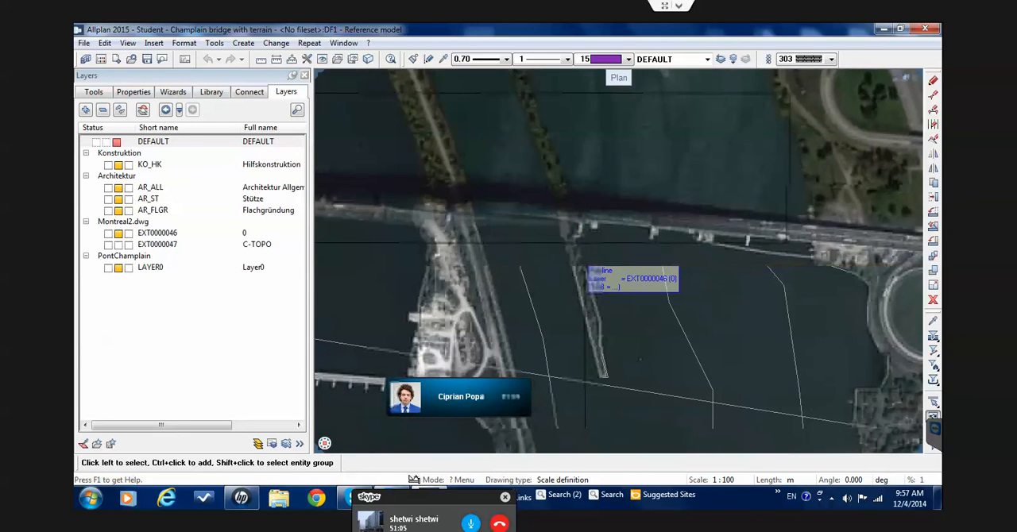
scroll(504, 238, up, 2)
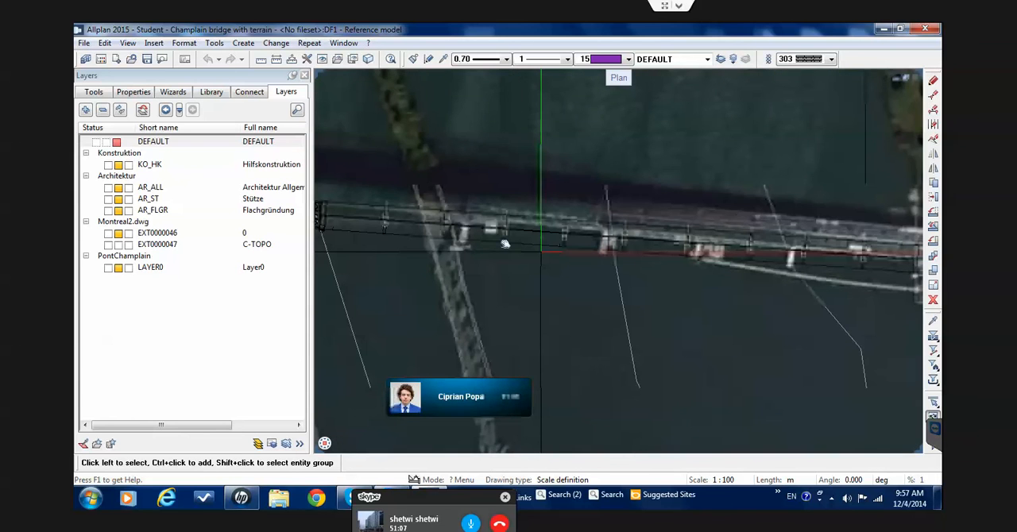
middle_drag(503, 243, 756, 226)
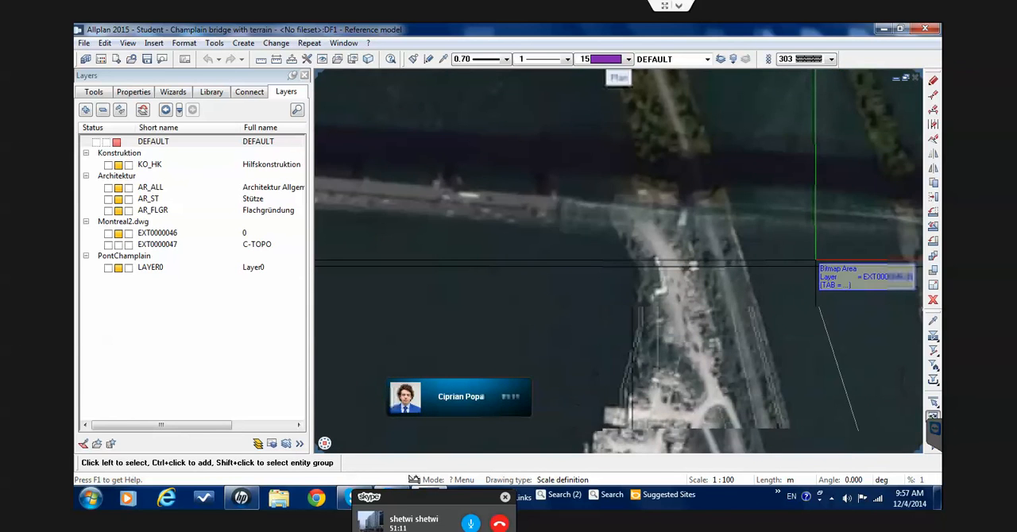
scroll(633, 270, up, 4)
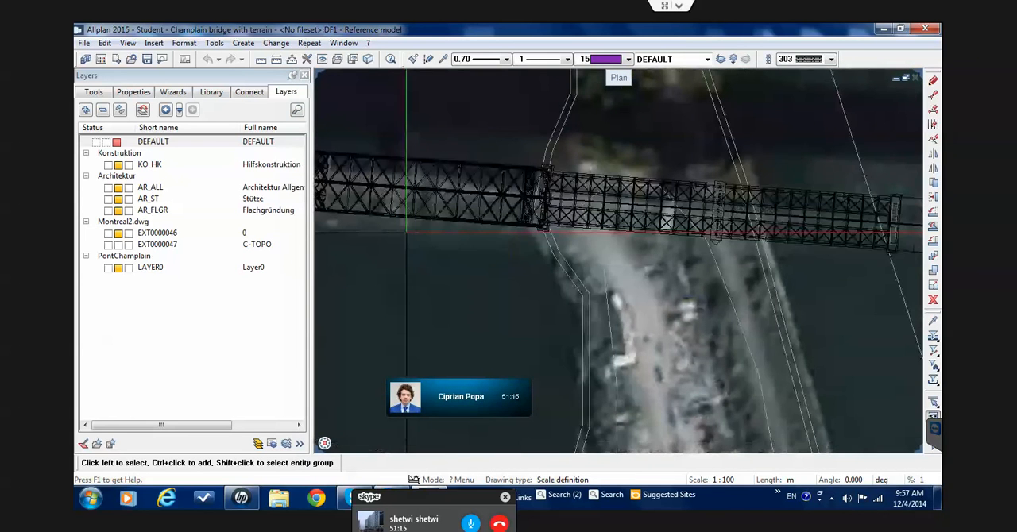
middle_drag(783, 308, 441, 306)
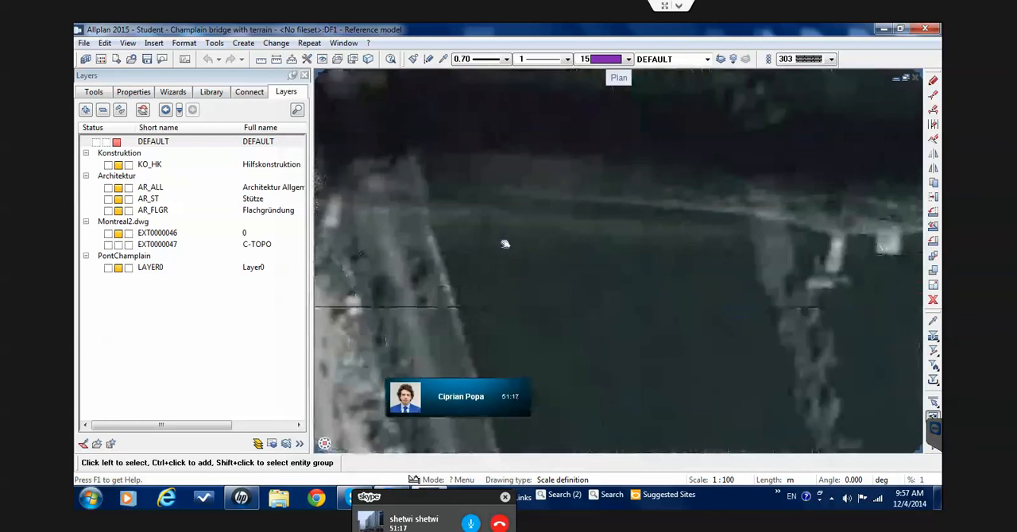
Compare the approach-span piers with those on the aerial image in plan, from the narrow dyke toward the eastern shore
middle_drag(779, 286, 605, 283)
middle_drag(552, 243, 389, 244)
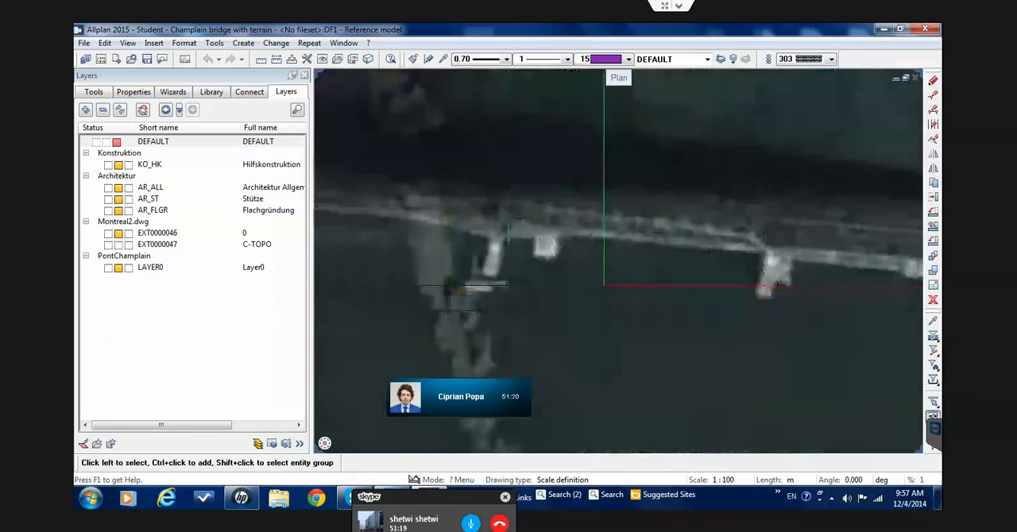
middle_drag(623, 283, 438, 293)
middle_drag(648, 233, 506, 244)
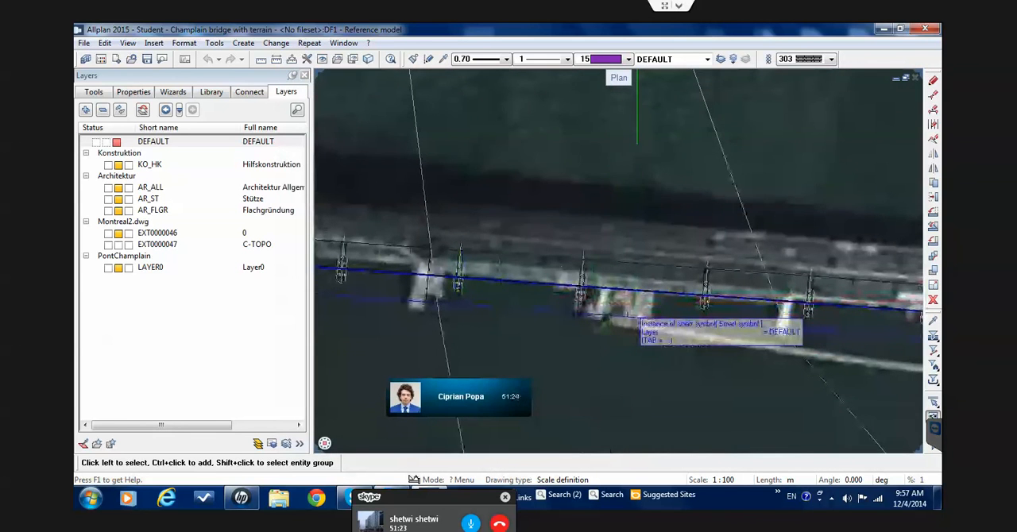
scroll(640, 311, down, 3)
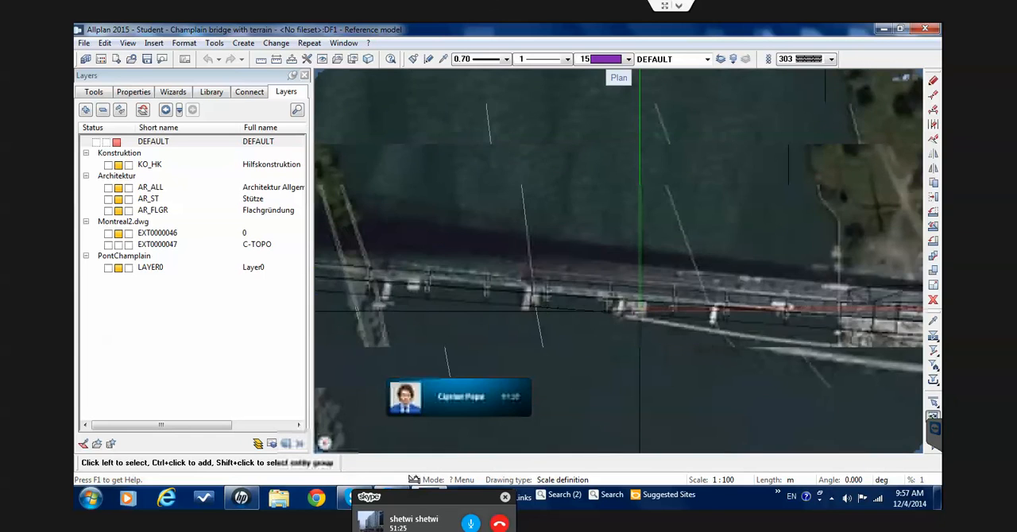
scroll(640, 311, down, 1)
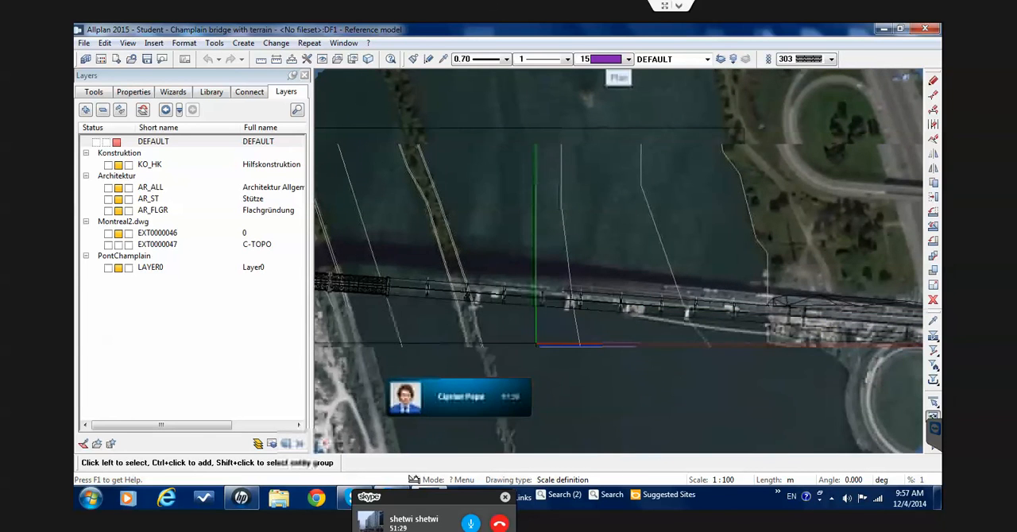
scroll(538, 364, up, 1)
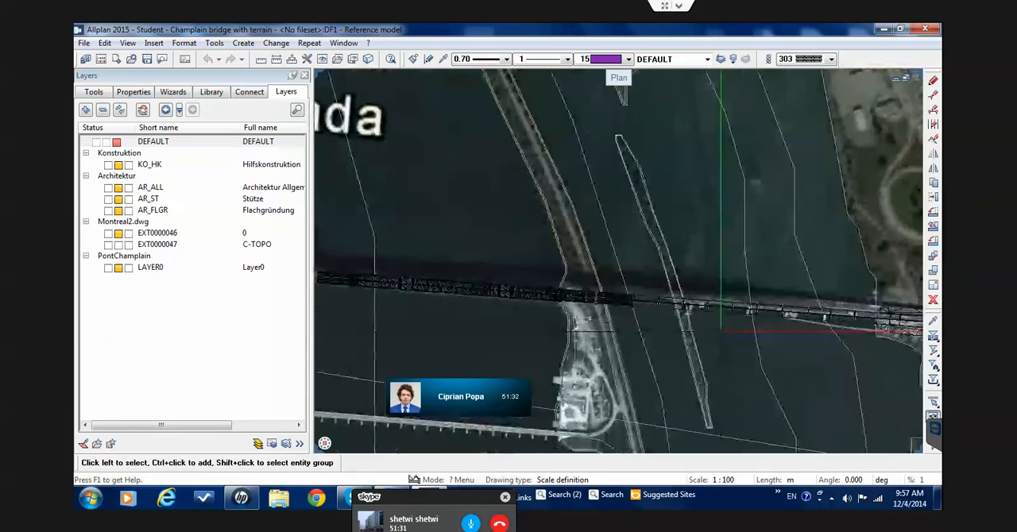
scroll(721, 330, down, 1)
scroll(721, 331, down, 1)
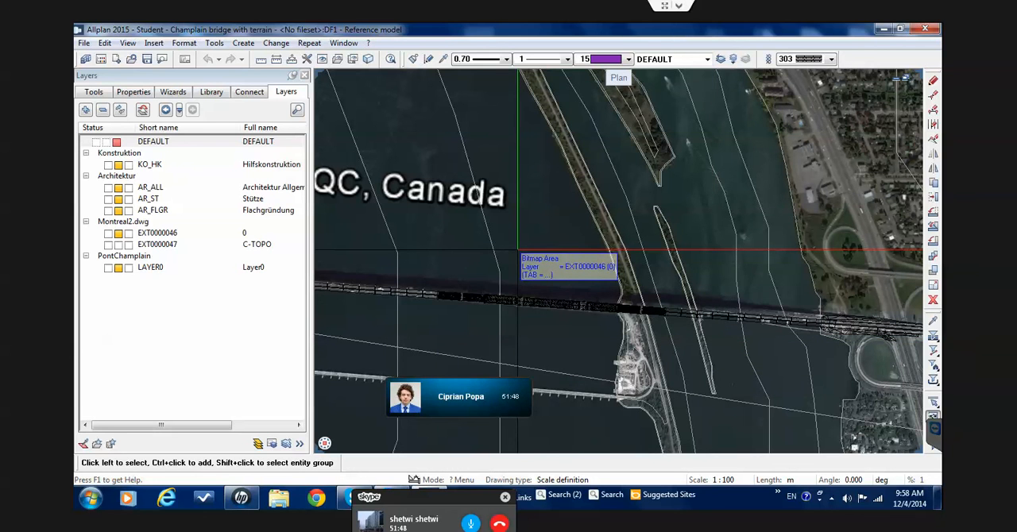
Examine in plan how the truss section's eastern end and adjoining spans line up with the aerial image around the island
scroll(518, 251, up, 1)
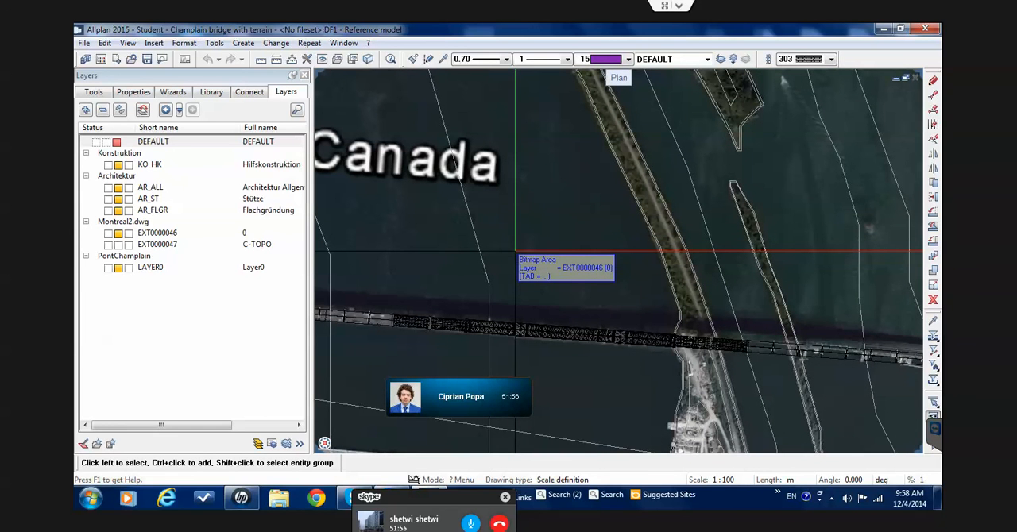
scroll(517, 240, down, 1)
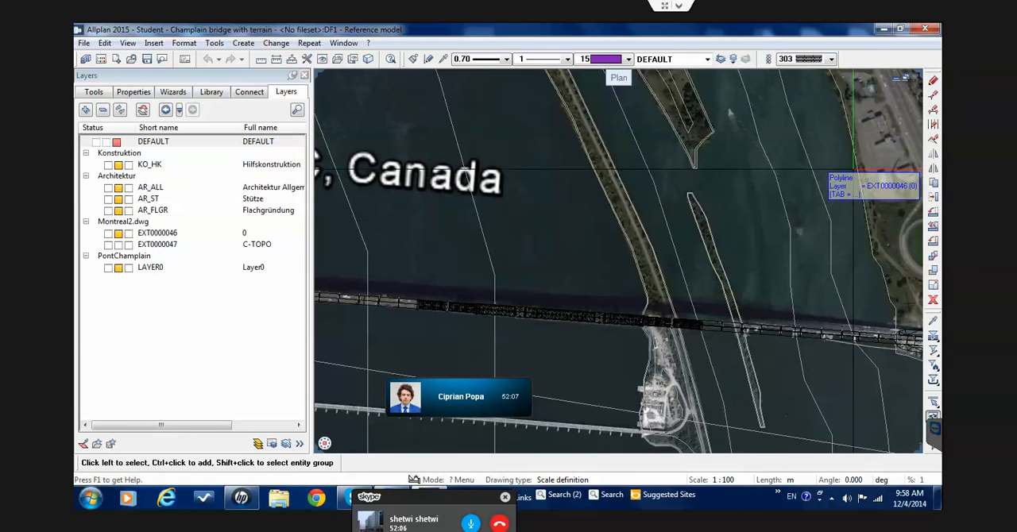
scroll(761, 321, up, 3)
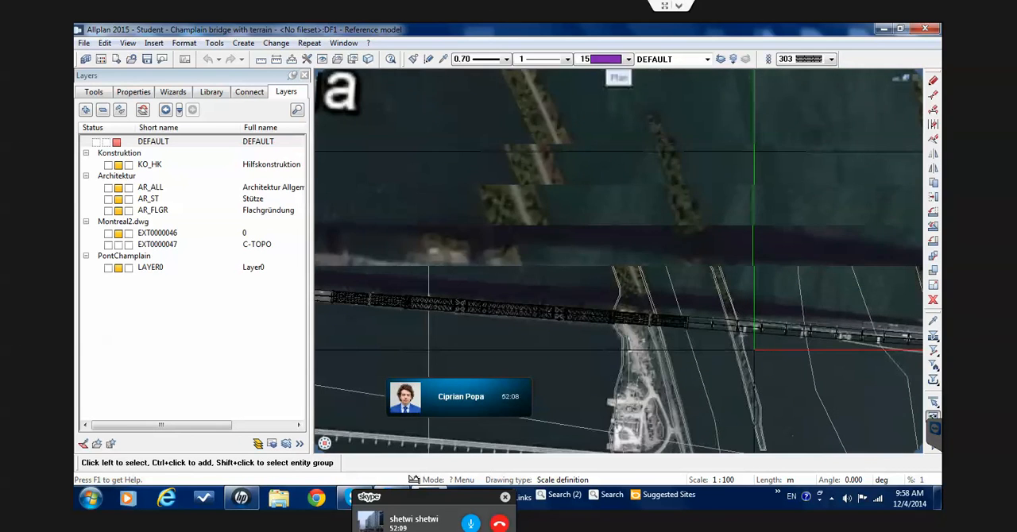
scroll(753, 350, up, 2)
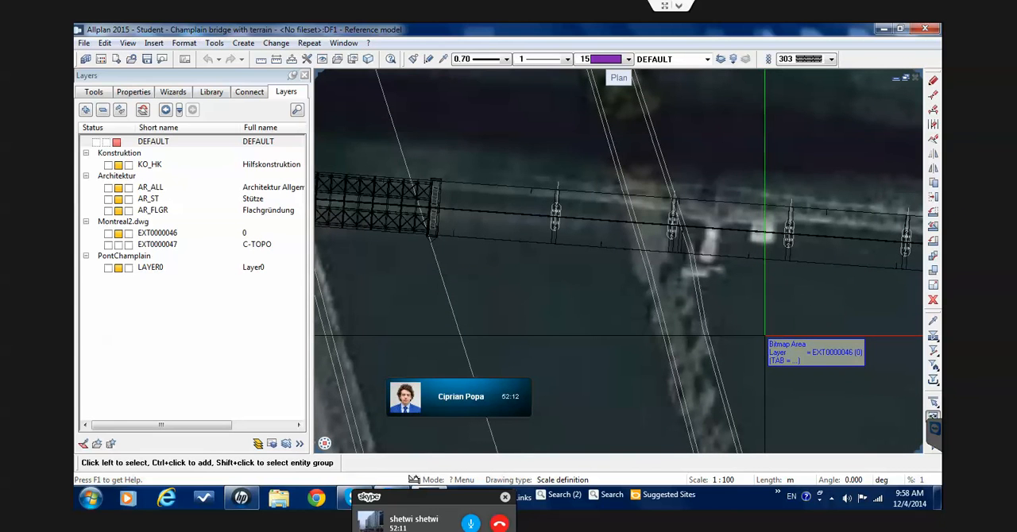
scroll(765, 335, down, 1)
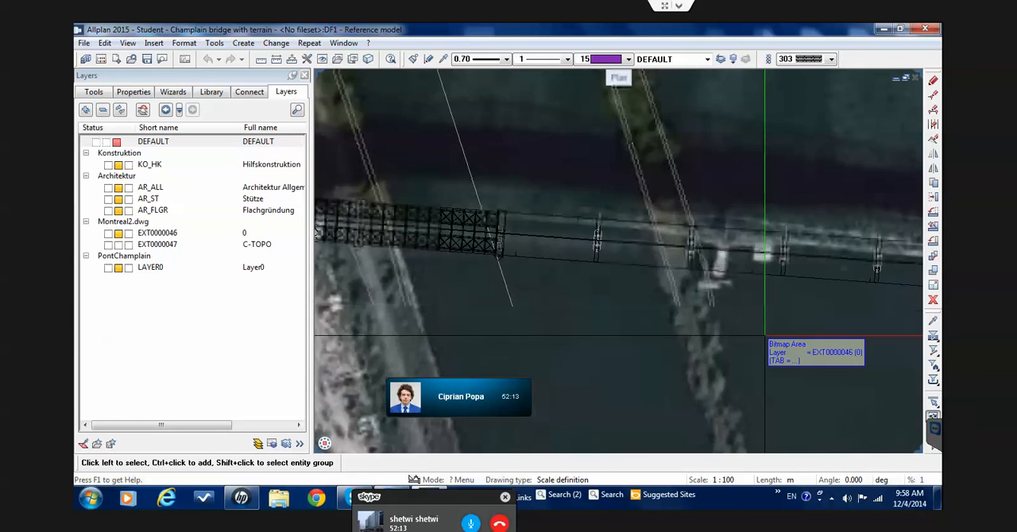
scroll(766, 334, down, 1)
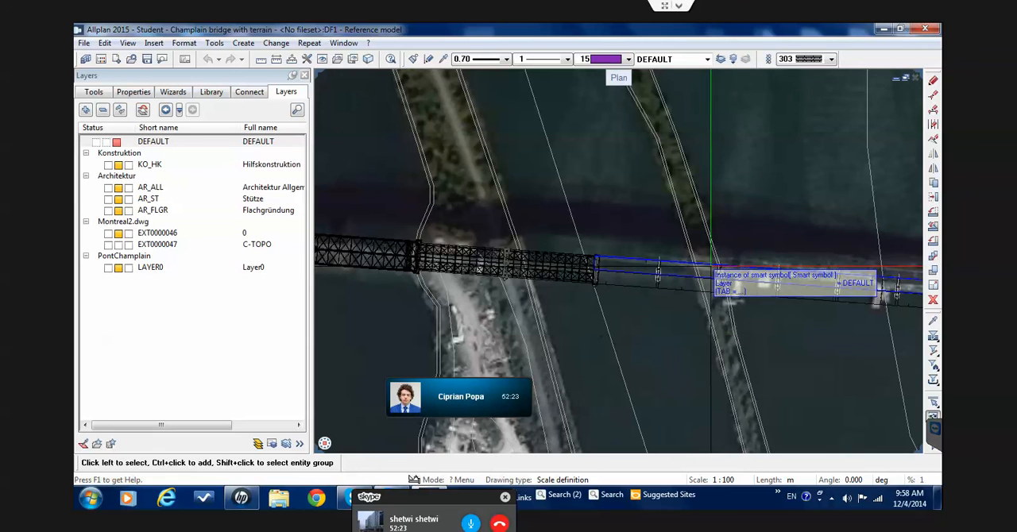
scroll(712, 270, up, 2)
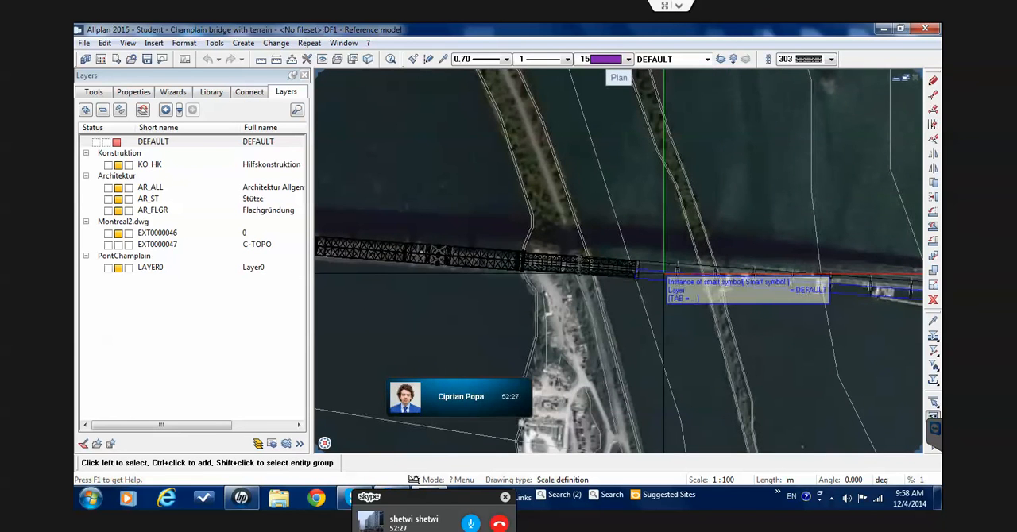
scroll(653, 275, up, 2)
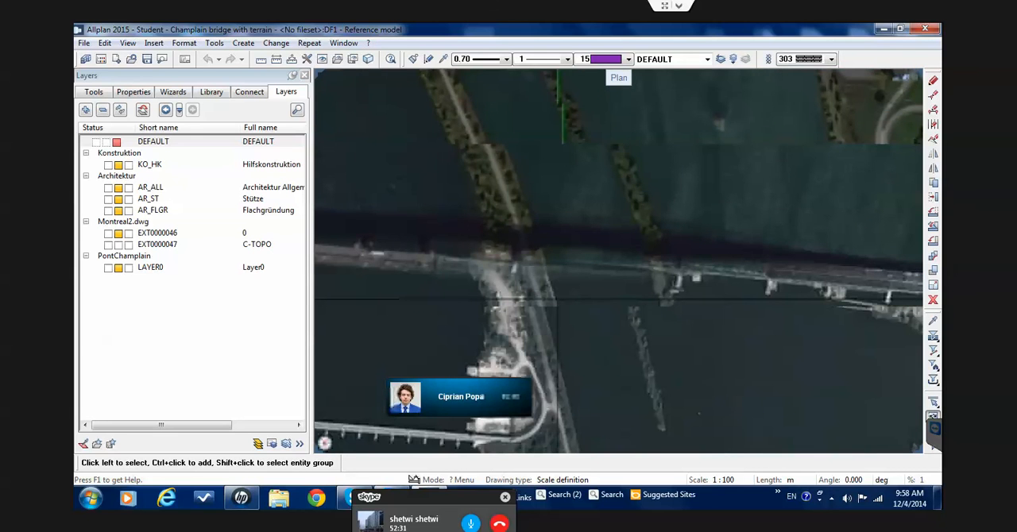
scroll(603, 278, down, 2)
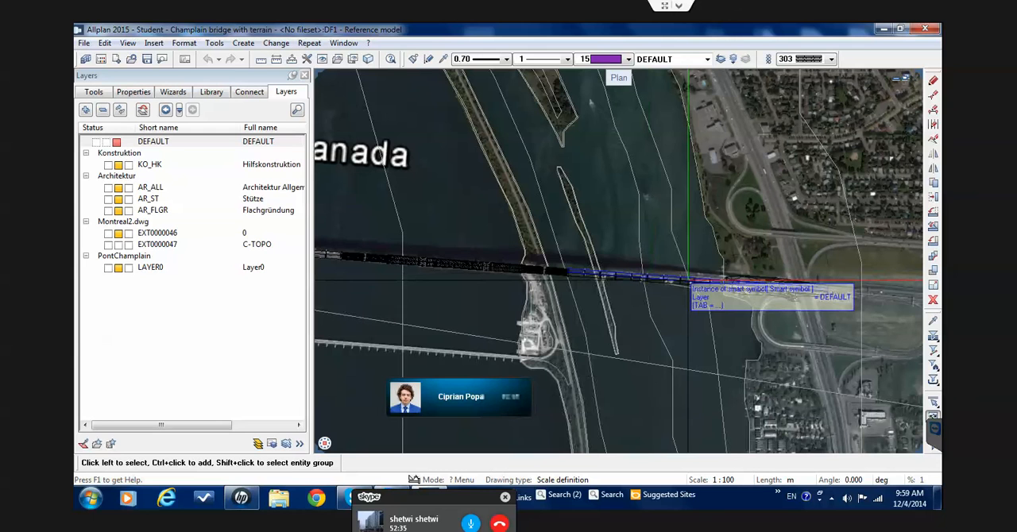
Start the Move command and define the system angle from the bridge deck's edge line beside the truss's eastern end
click(936, 200)
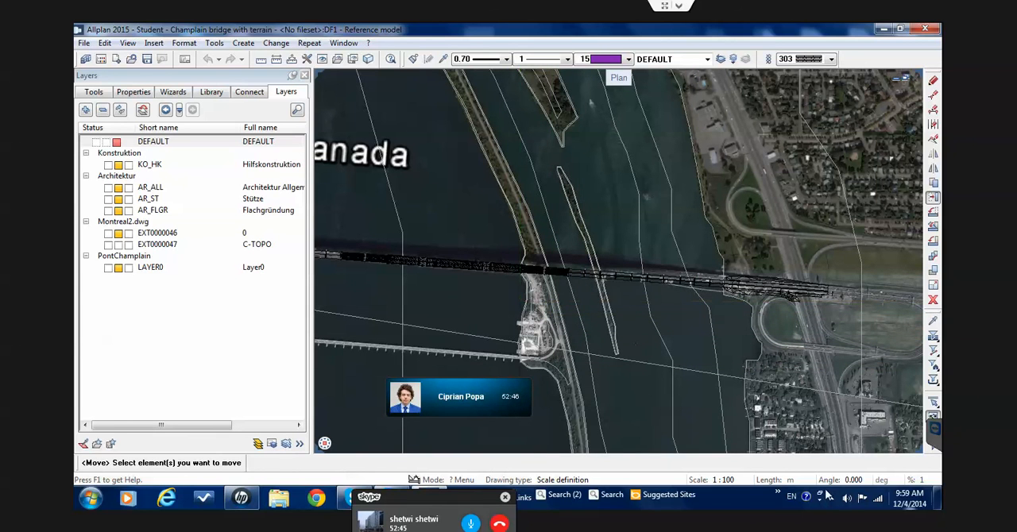
click(854, 482)
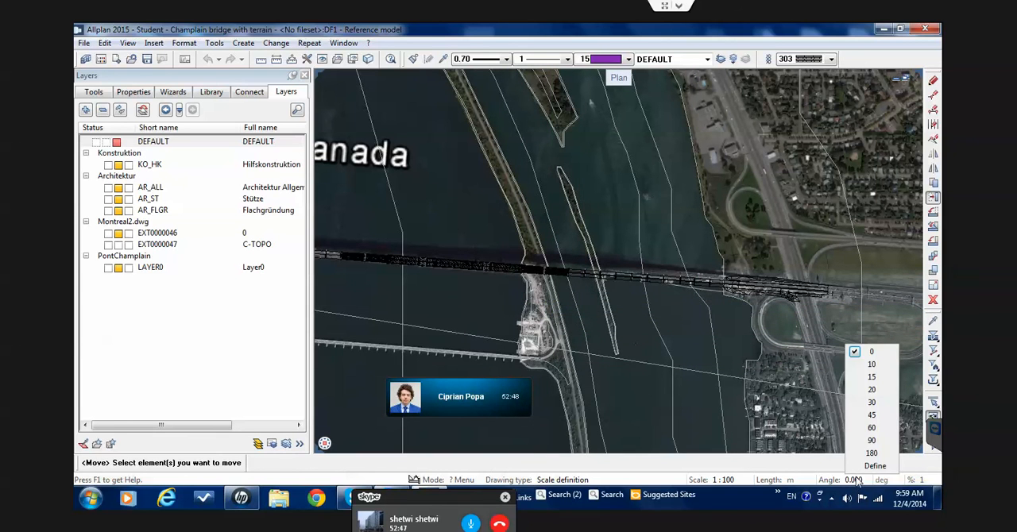
click(874, 466)
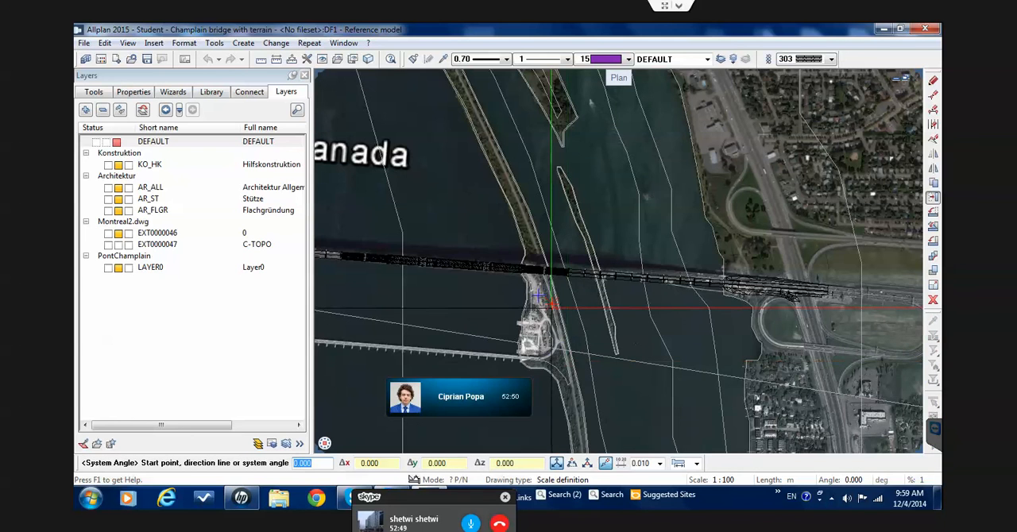
scroll(550, 304, up, 2)
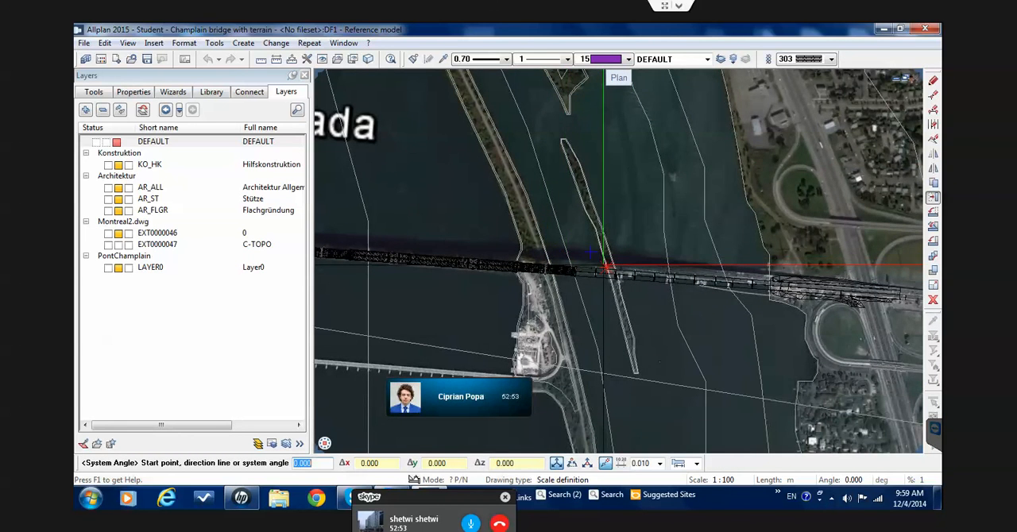
scroll(605, 266, up, 1)
scroll(564, 266, up, 1)
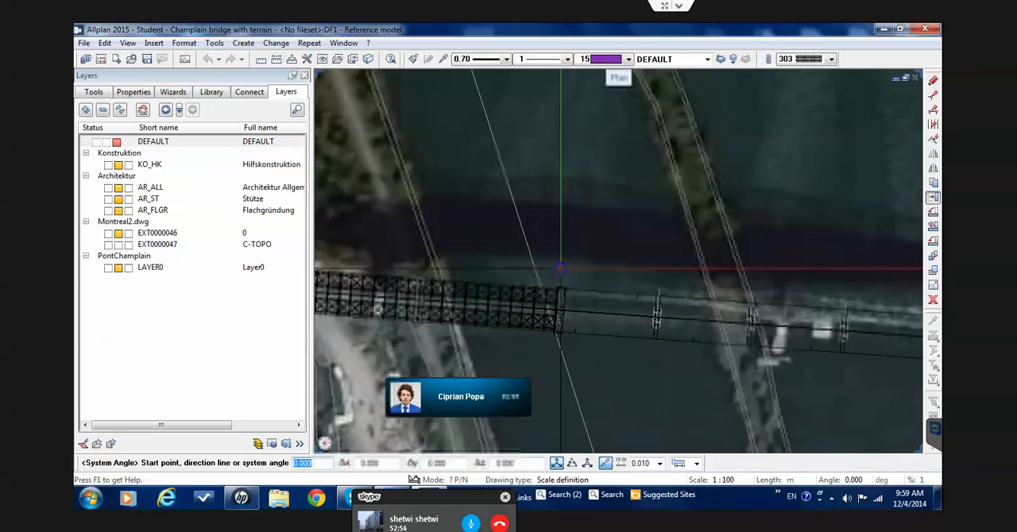
scroll(561, 268, up, 1)
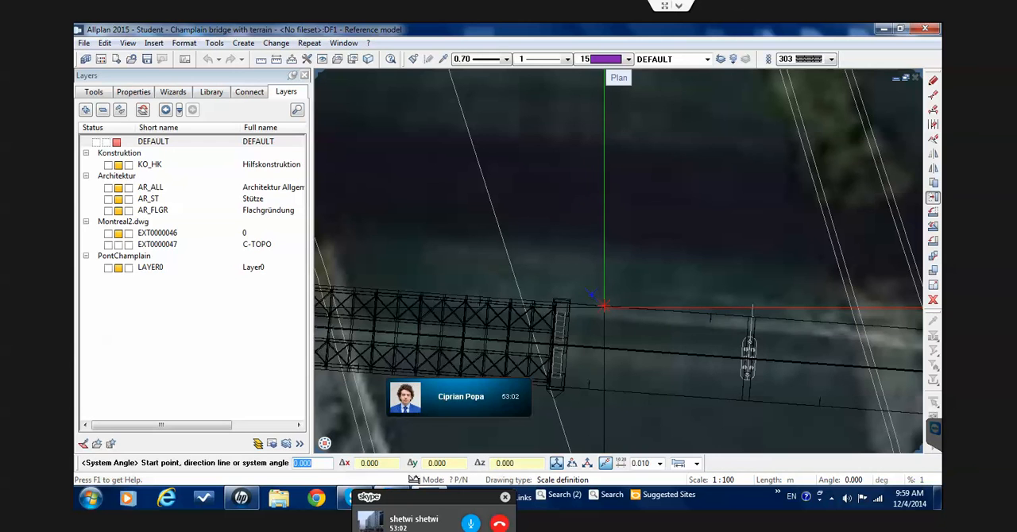
click(604, 306)
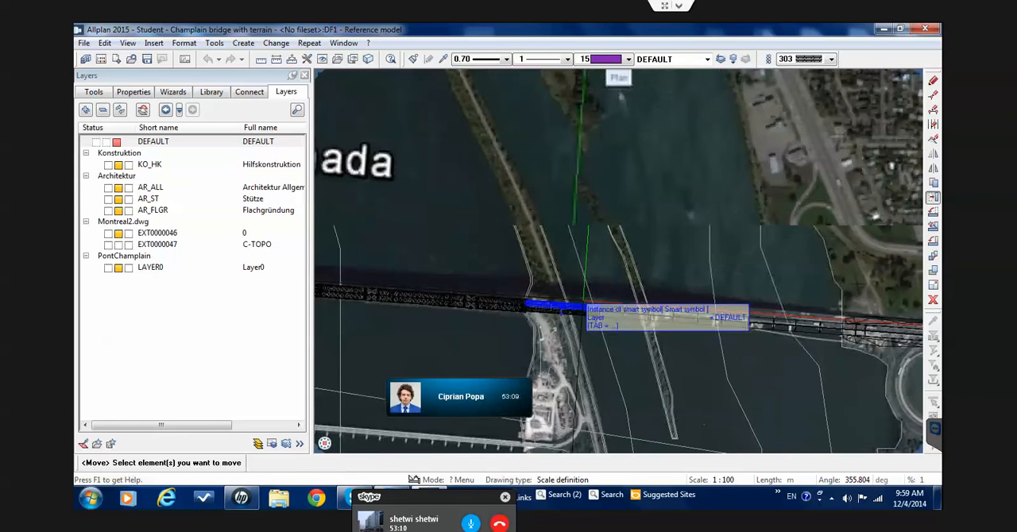
Move the entire steel truss section 50 m north, perpendicular to the bridge axis
scroll(561, 309, down, 2)
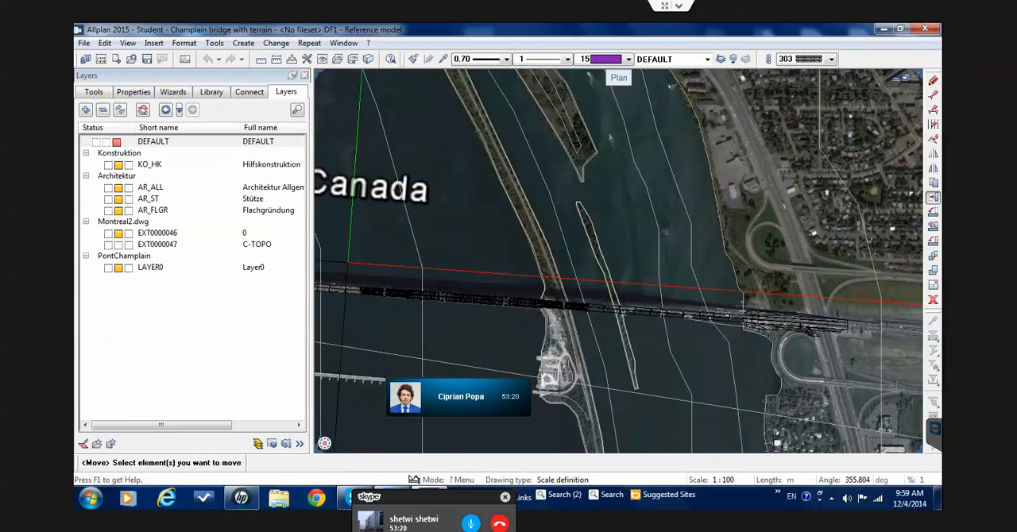
drag(354, 264, 604, 317)
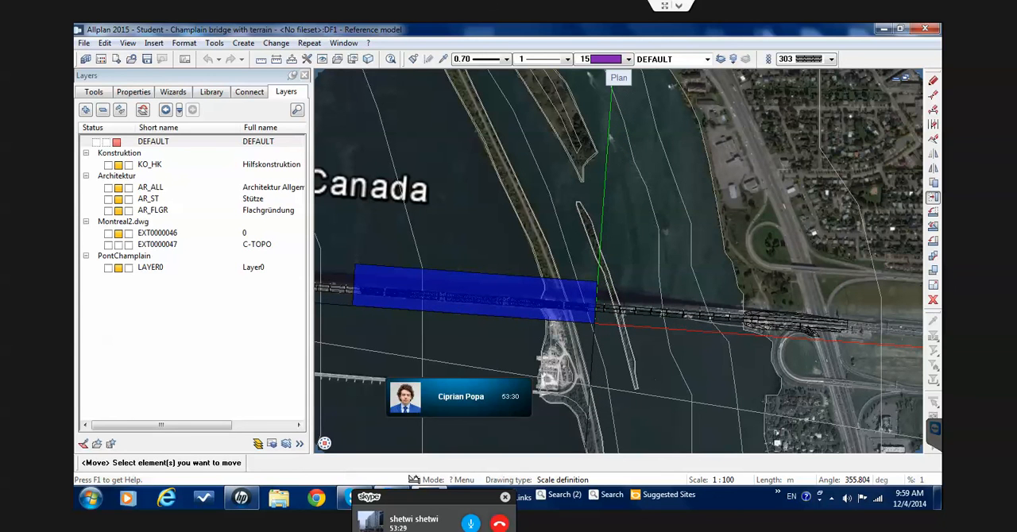
click(594, 316)
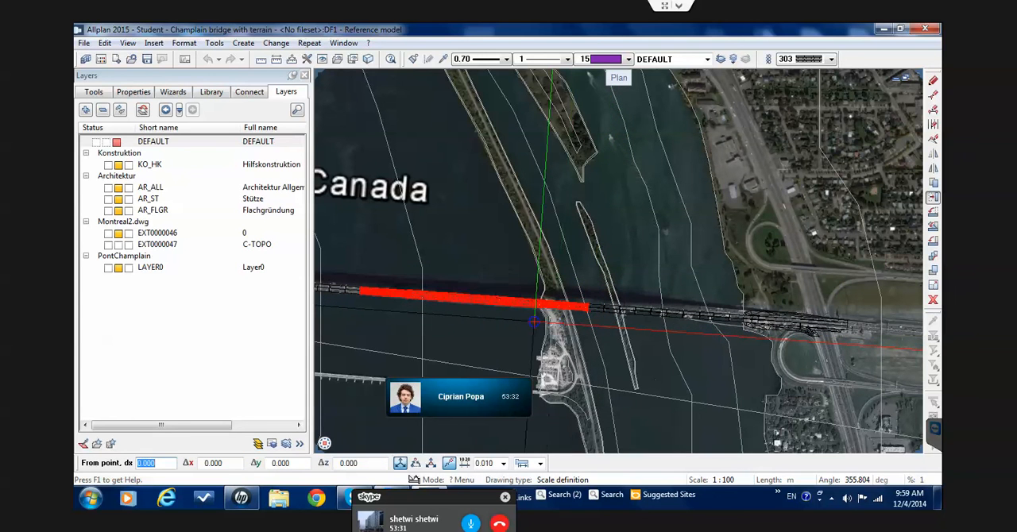
scroll(532, 321, up, 2)
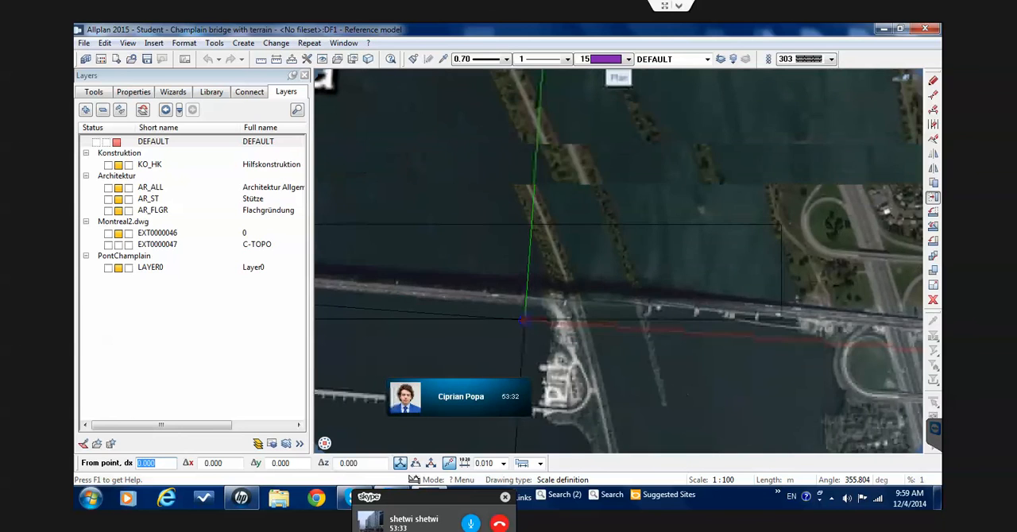
scroll(523, 321, up, 3)
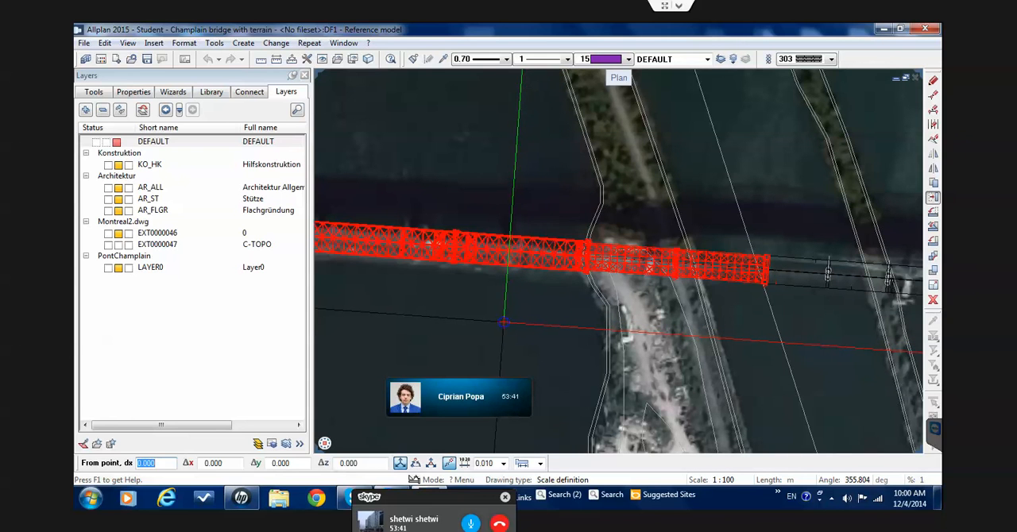
click(512, 299)
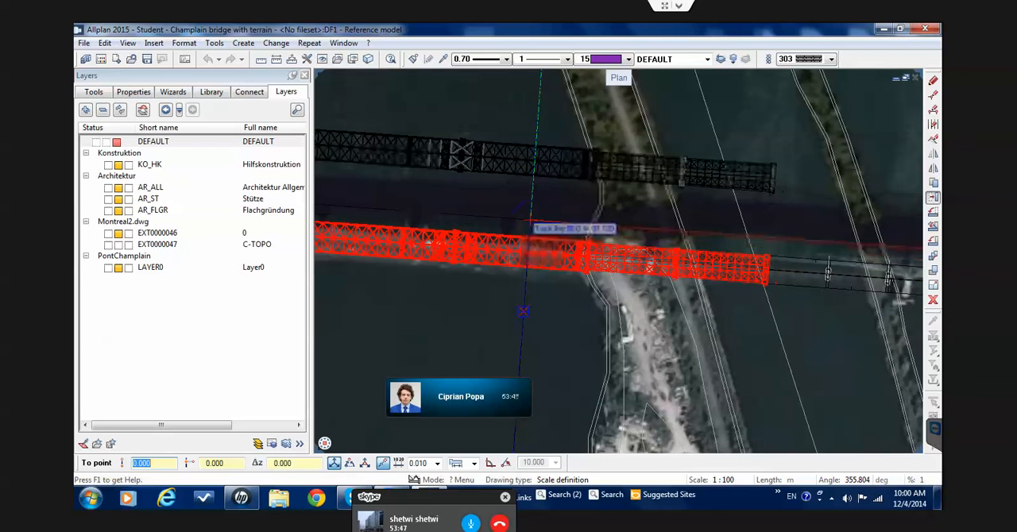
text(2)
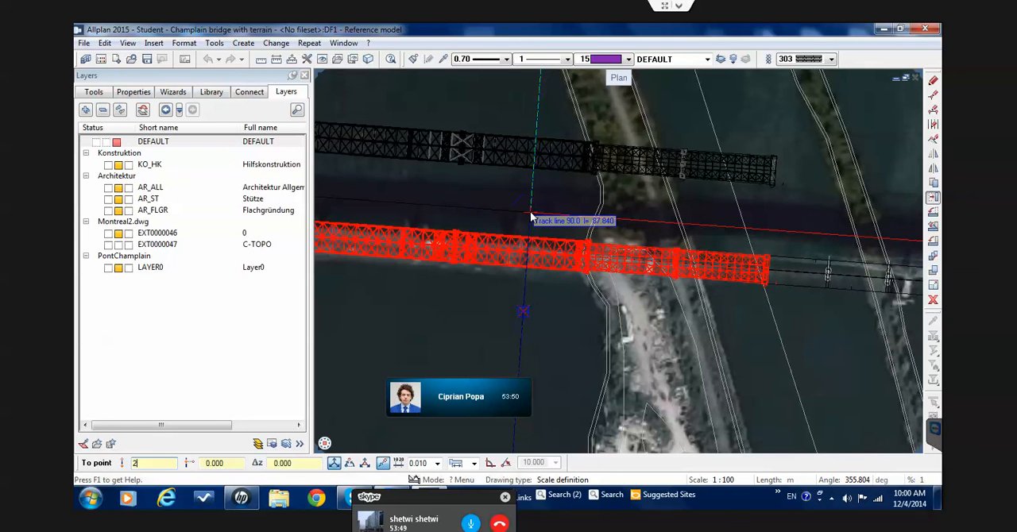
text(00)
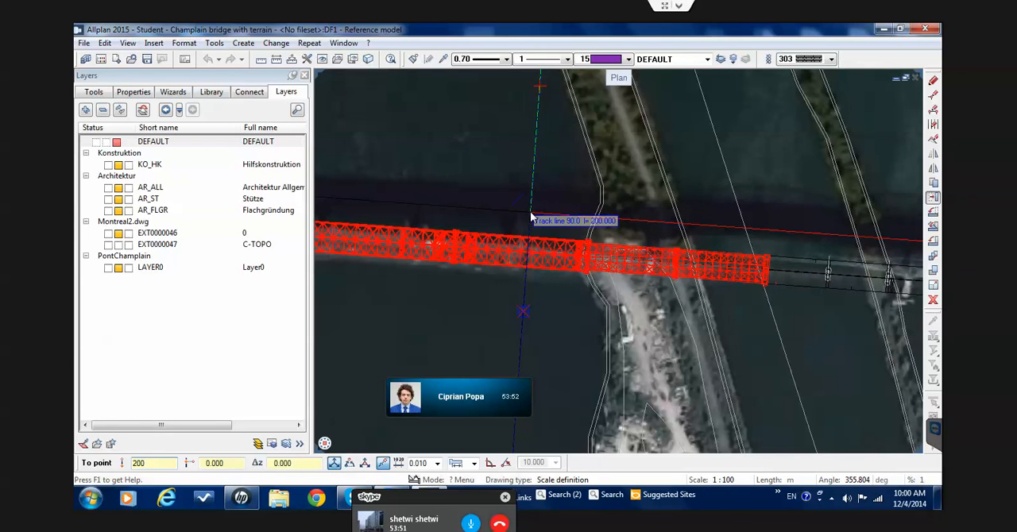
key(BackSpace)
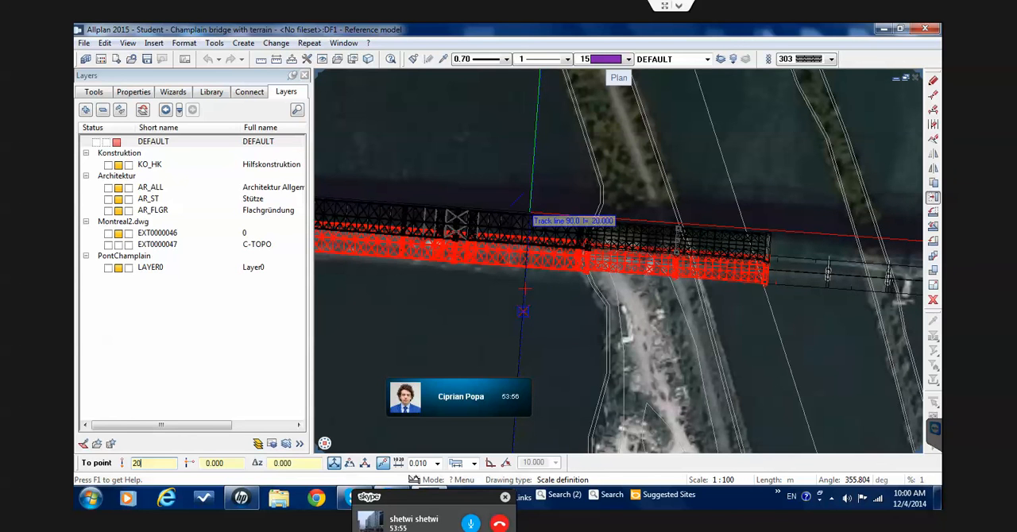
key(BackSpace)
key(BackSpace)
text(50)
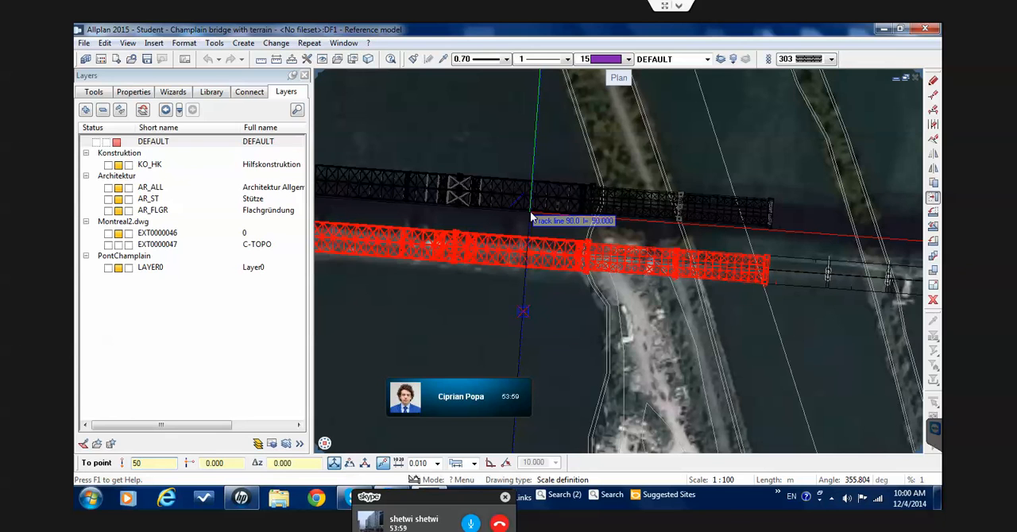
key(Return)
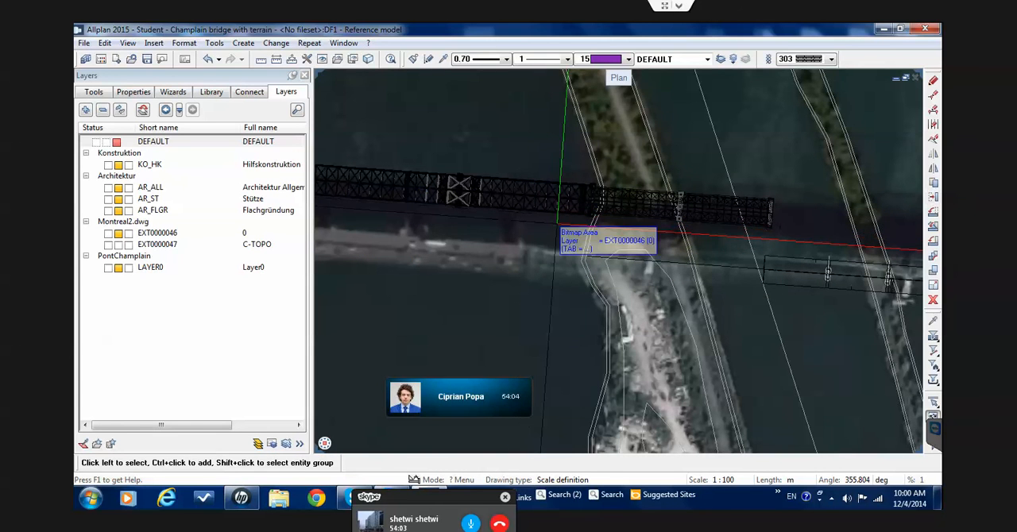
scroll(558, 229, down, 5)
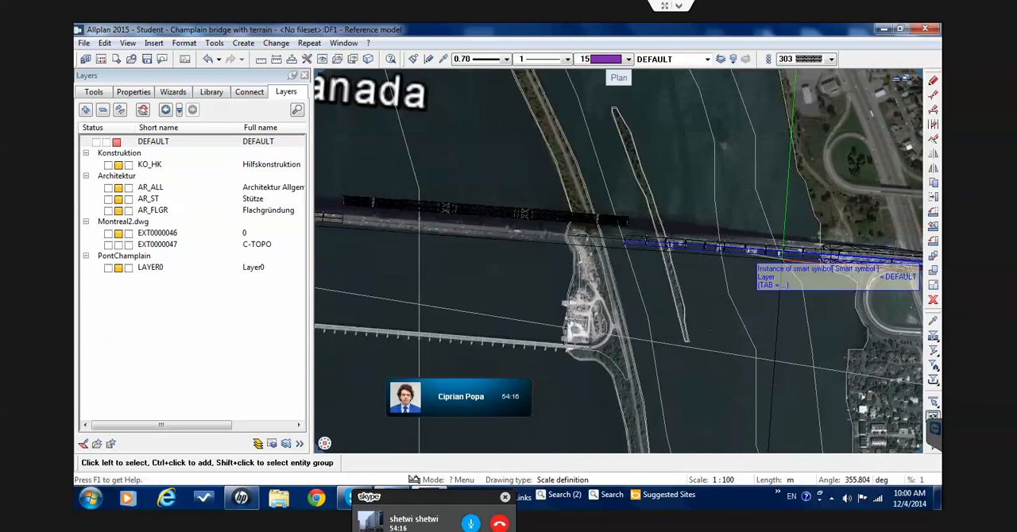
click(782, 253)
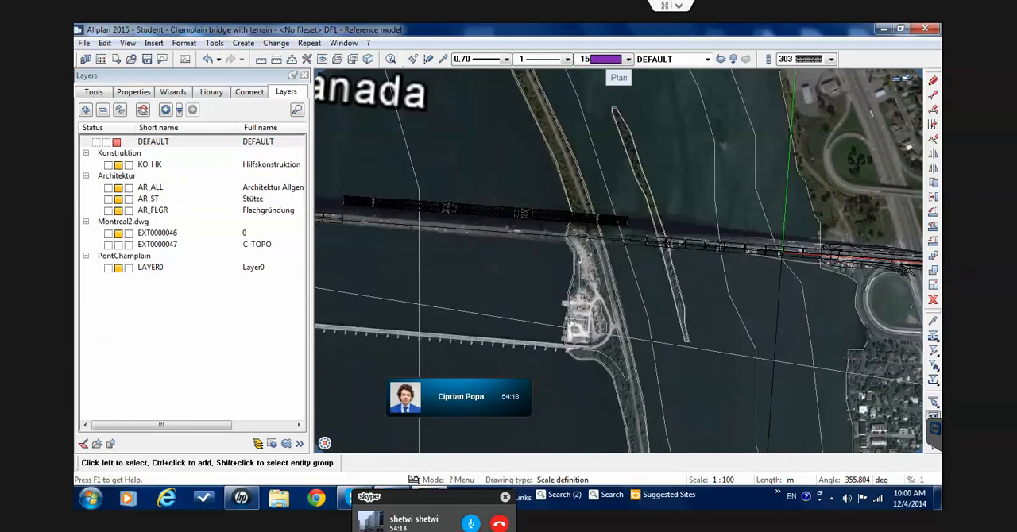
Compare the approach-span piers between the narrow dyke and the eastern shore with the piers on the aerial image in plan
scroll(782, 253, up, 3)
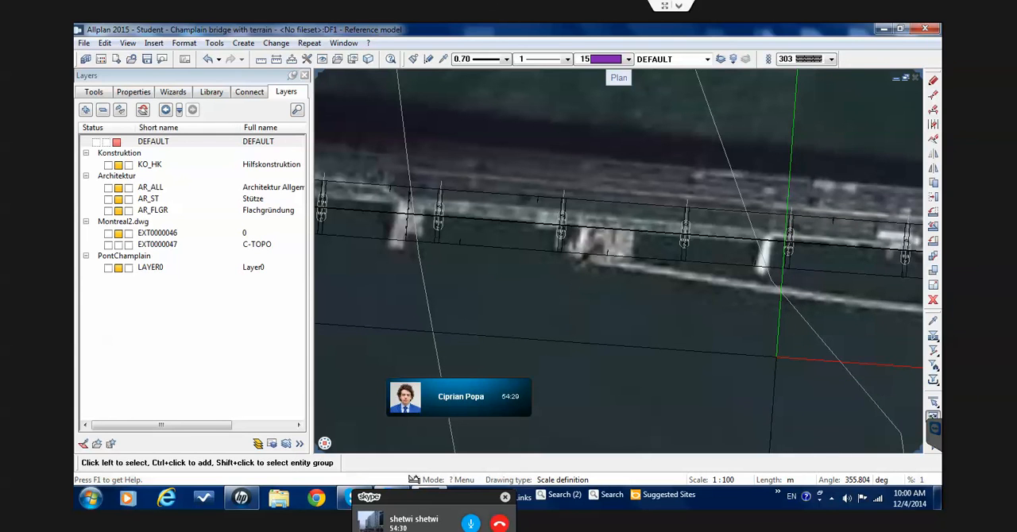
scroll(777, 357, down, 2)
scroll(777, 357, down, 1)
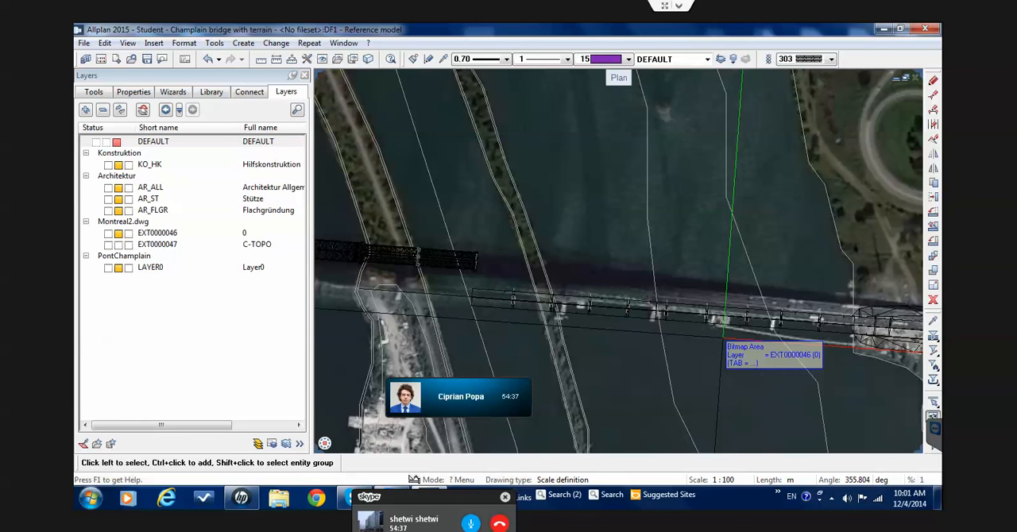
scroll(725, 327, up, 2)
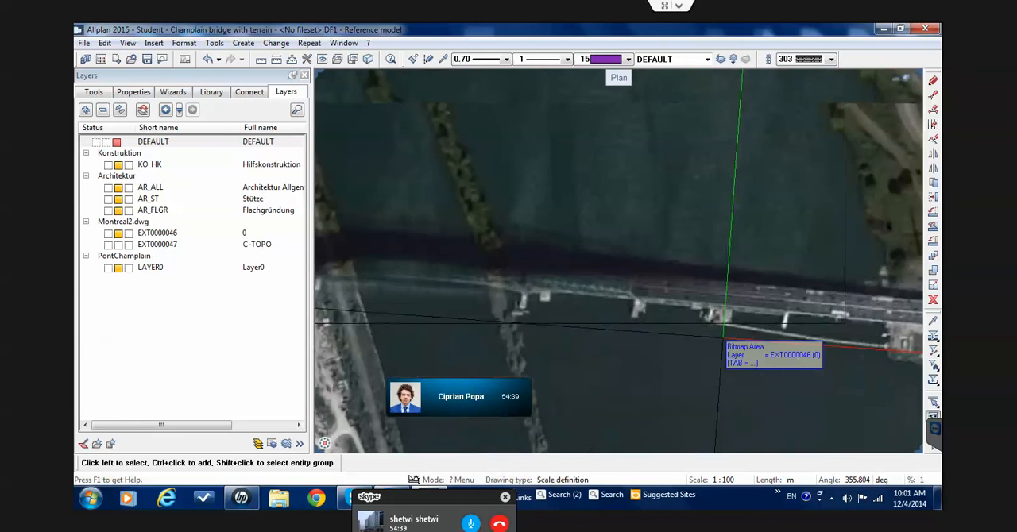
scroll(724, 328, up, 2)
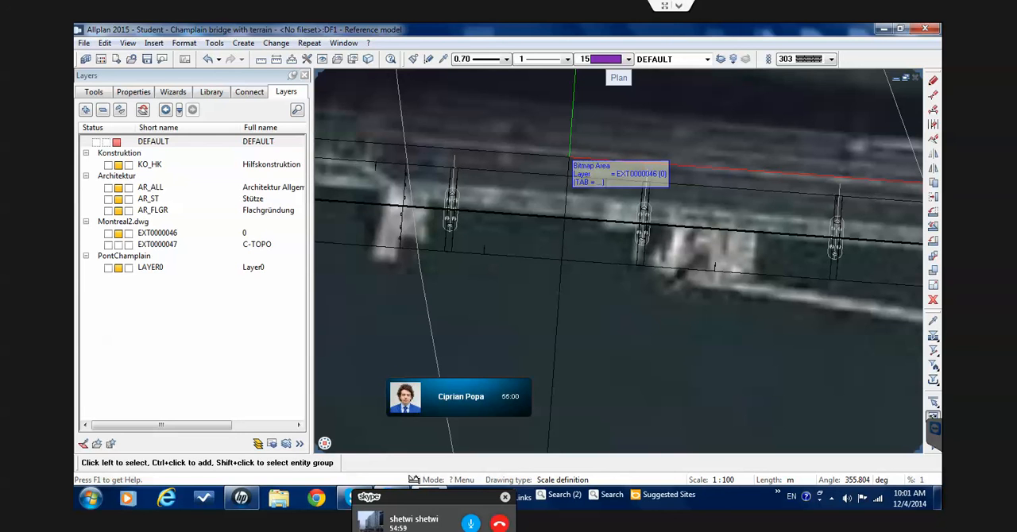
scroll(605, 205, down, 2)
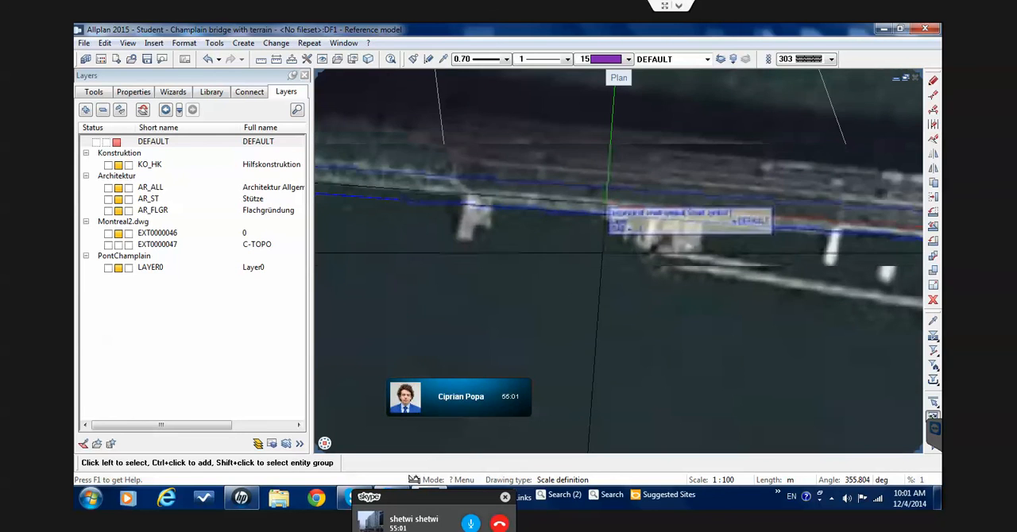
scroll(610, 214, down, 2)
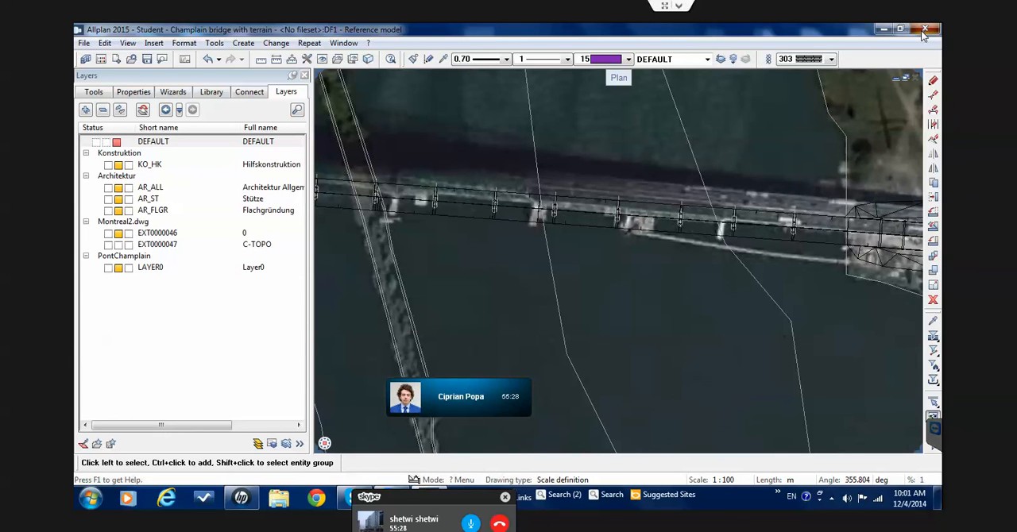
Close Allplan and start Services 2015, opening its backup path selection
click(924, 29)
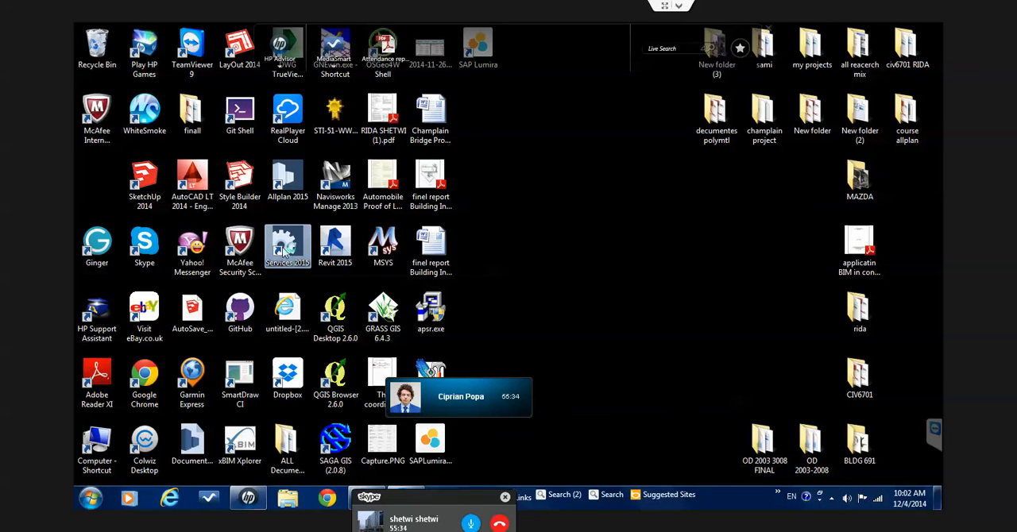
double_click(287, 249)
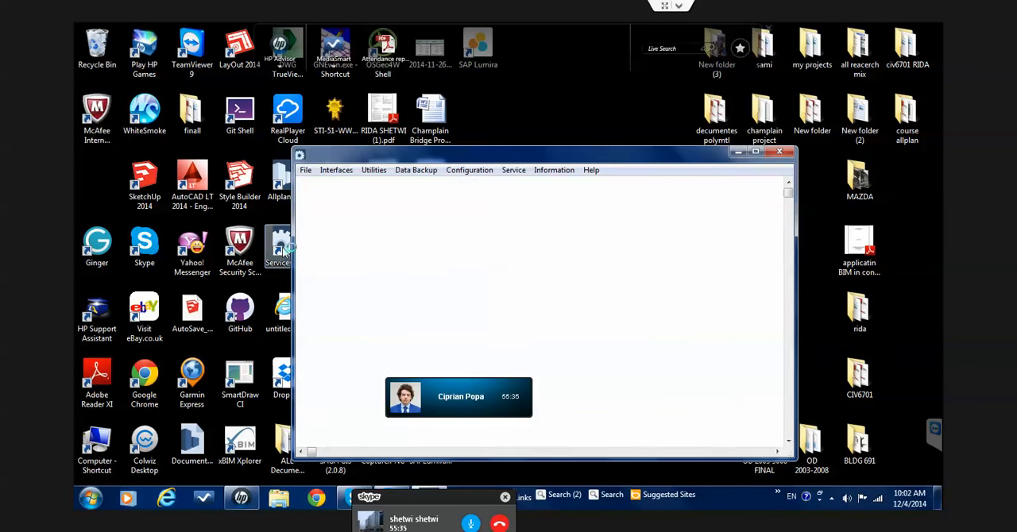
click(463, 174)
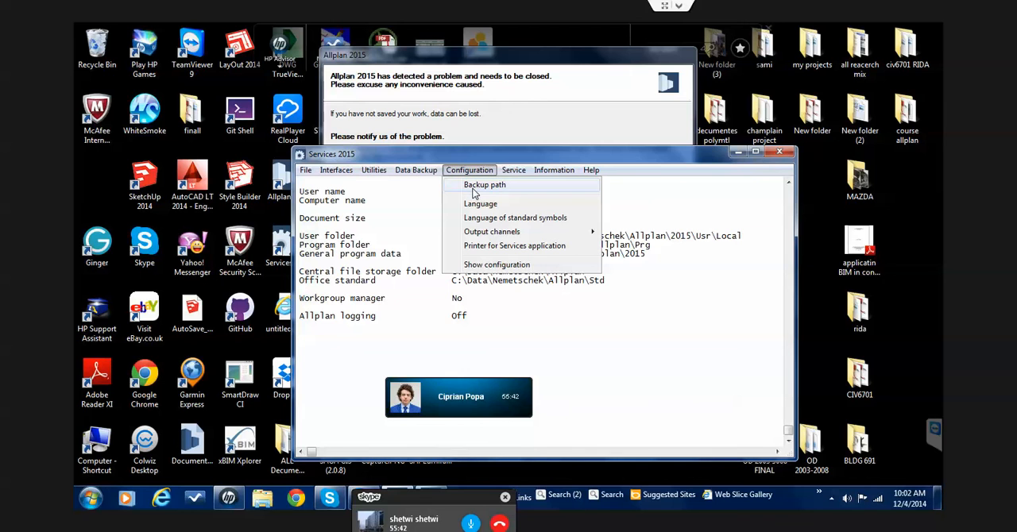
click(474, 189)
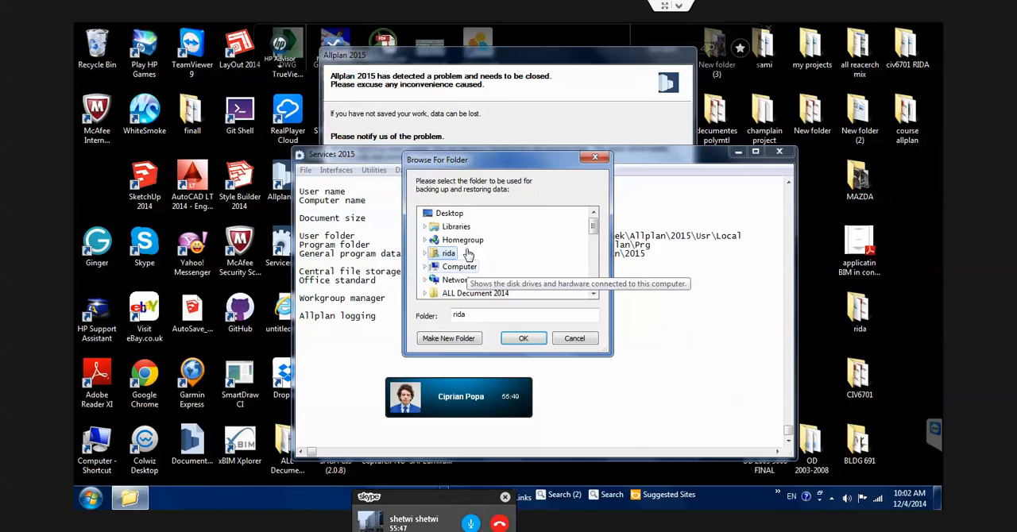
Create a folder named Allplan Backup inside the champlain project folder and set it as the backup path
scroll(467, 254, down, 1)
scroll(473, 253, down, 2)
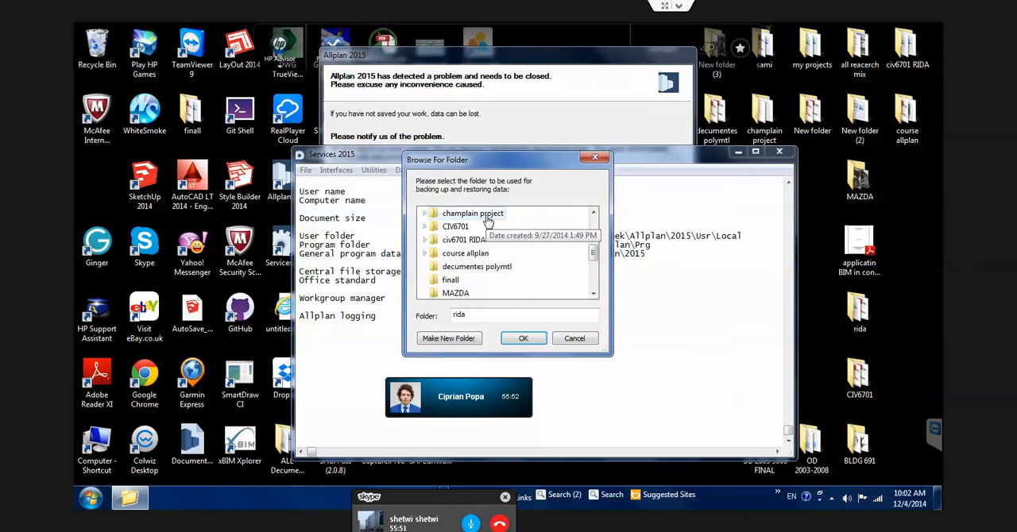
click(487, 214)
scroll(487, 221, down, 2)
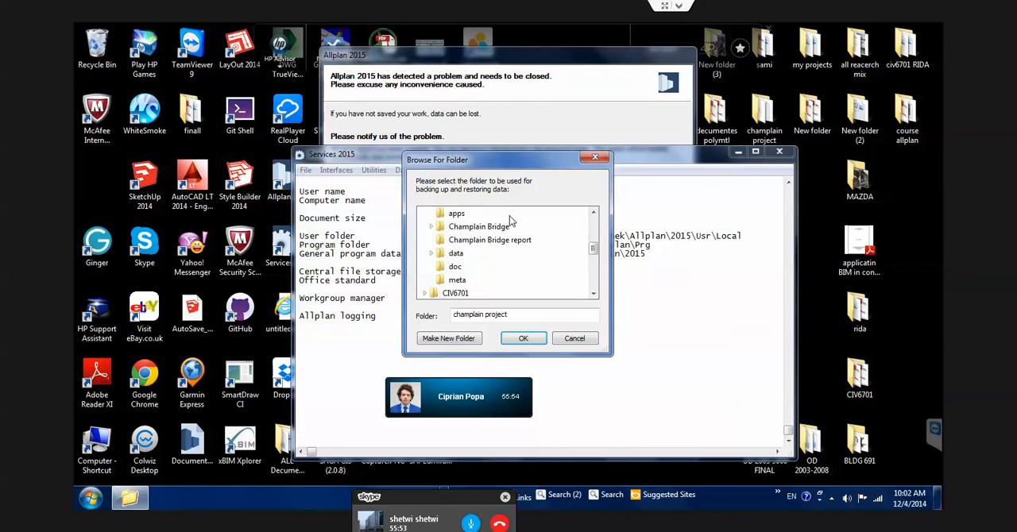
scroll(507, 231, up, 2)
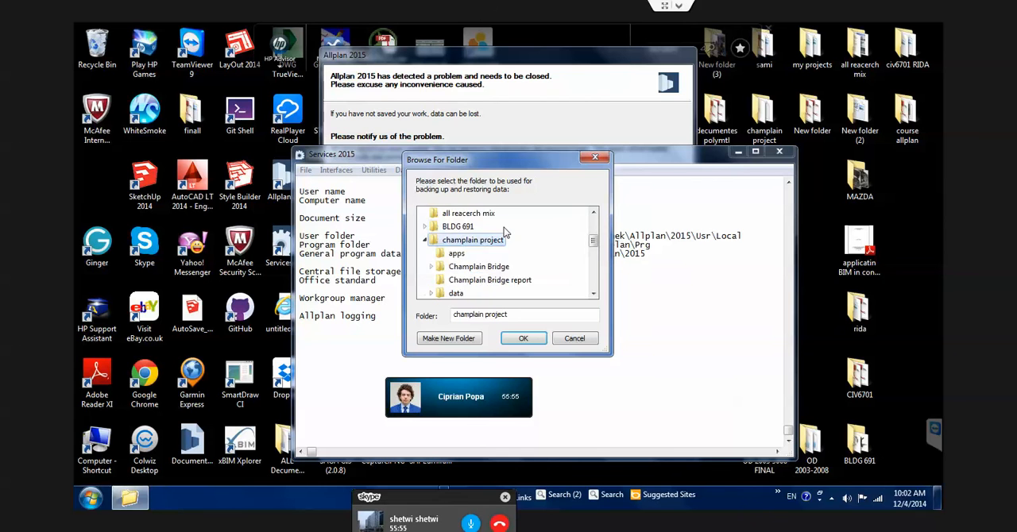
scroll(506, 230, down, 1)
click(475, 340)
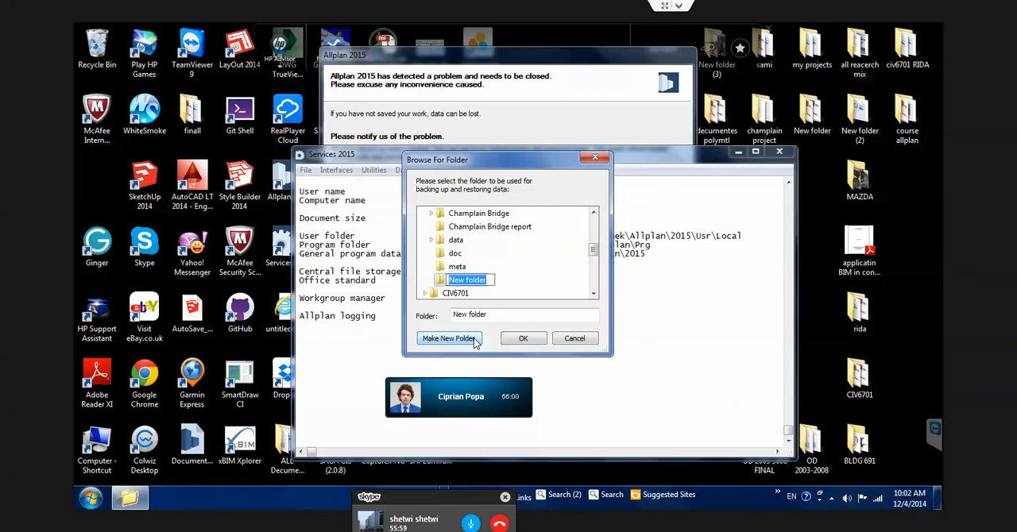
text(Allplan)
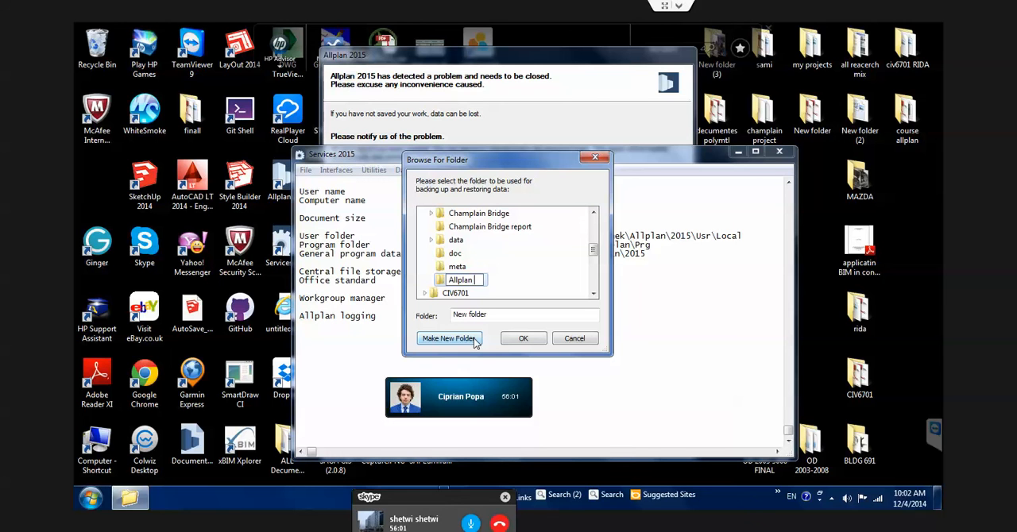
text( Bakcup)
key(BackSpace)
key(BackSpace)
key(BackSpace)
key(BackSpace)
text(ckup)
key(Return)
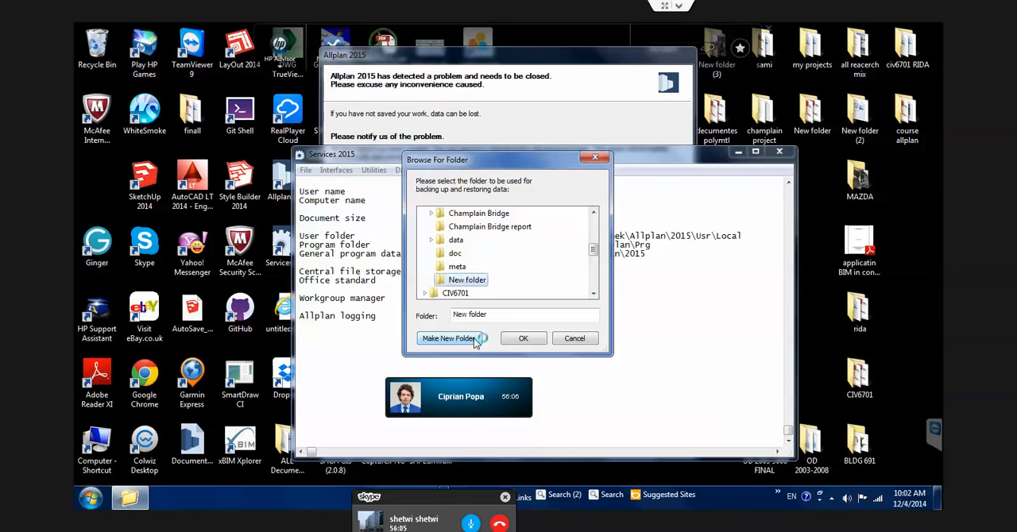
click(522, 339)
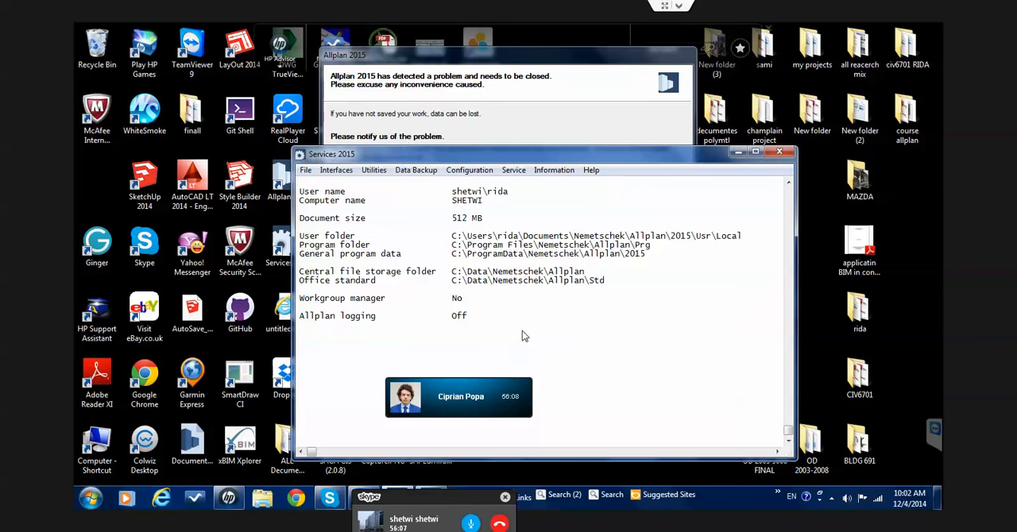
Create an entire-folder data backup of the project Champlain bridge with terrain
click(455, 174)
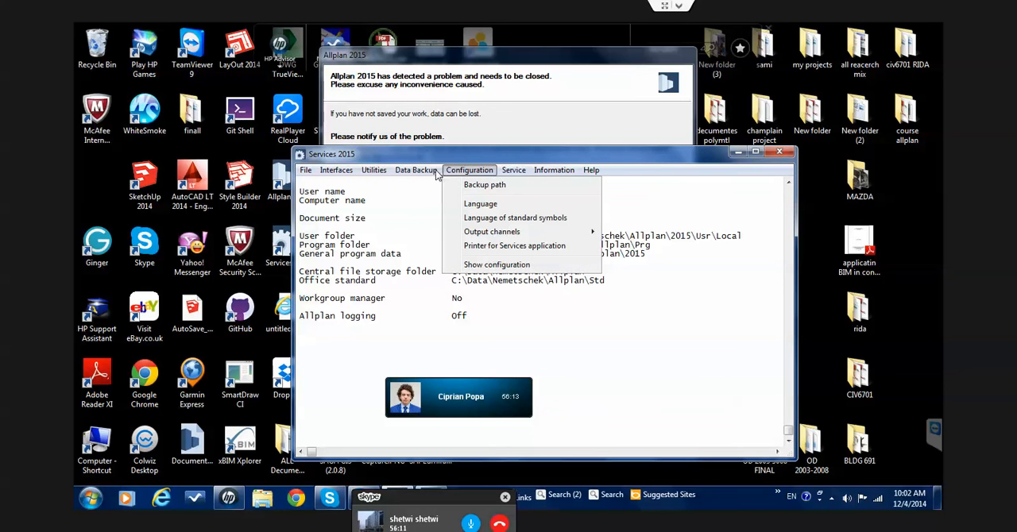
mouse_move(435, 172)
mouse_move(443, 190)
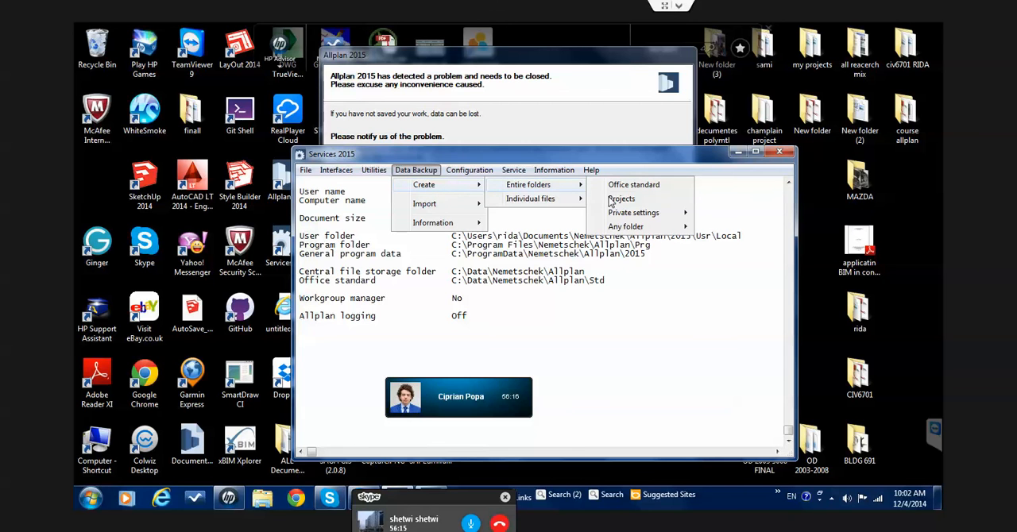
click(611, 199)
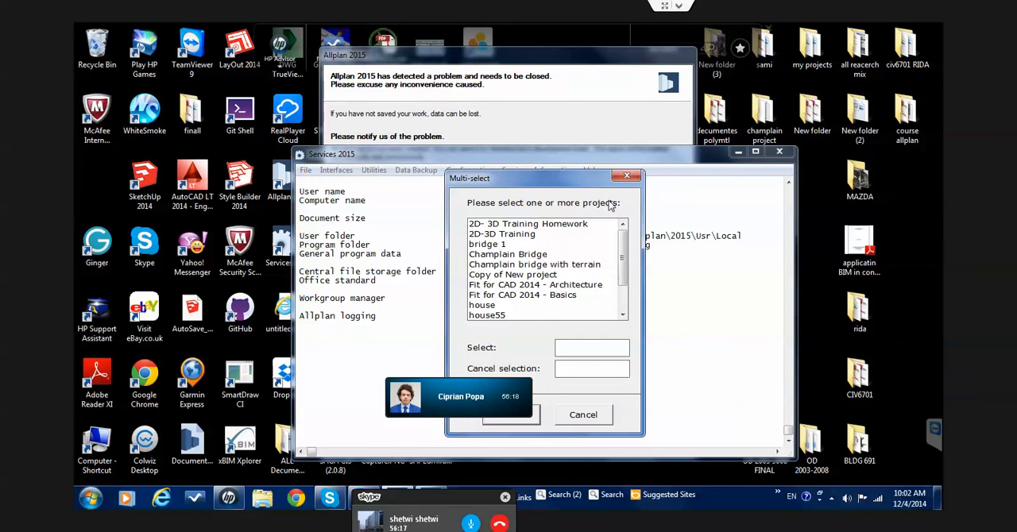
scroll(606, 237, down, 3)
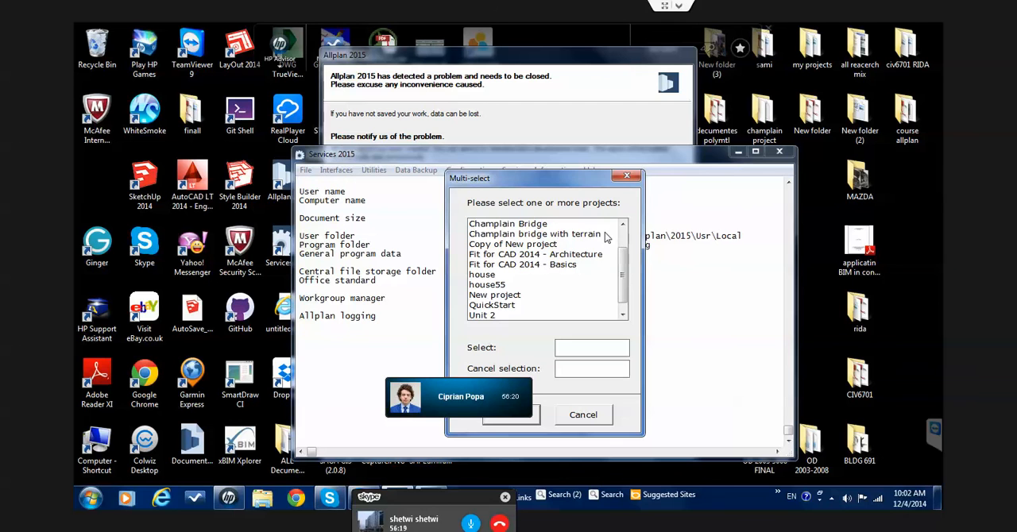
click(605, 234)
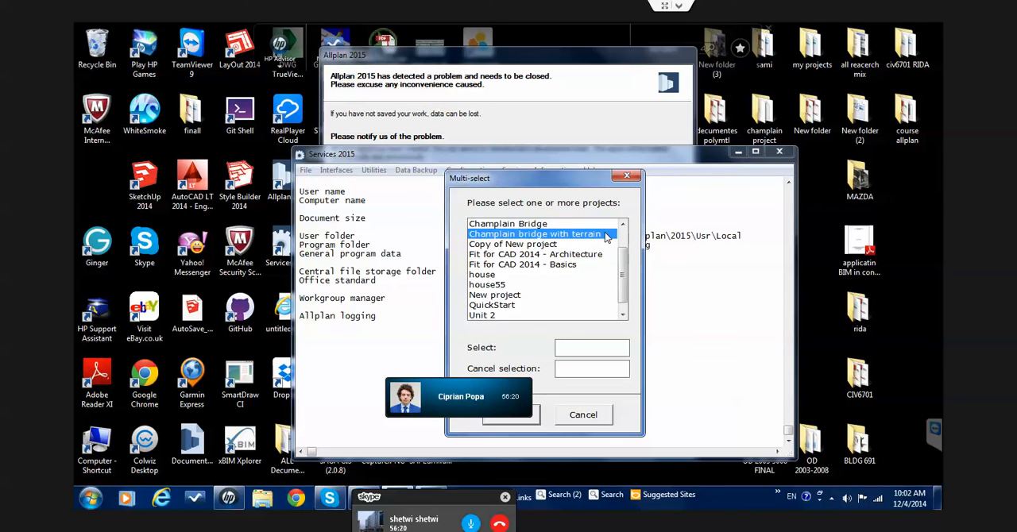
click(538, 420)
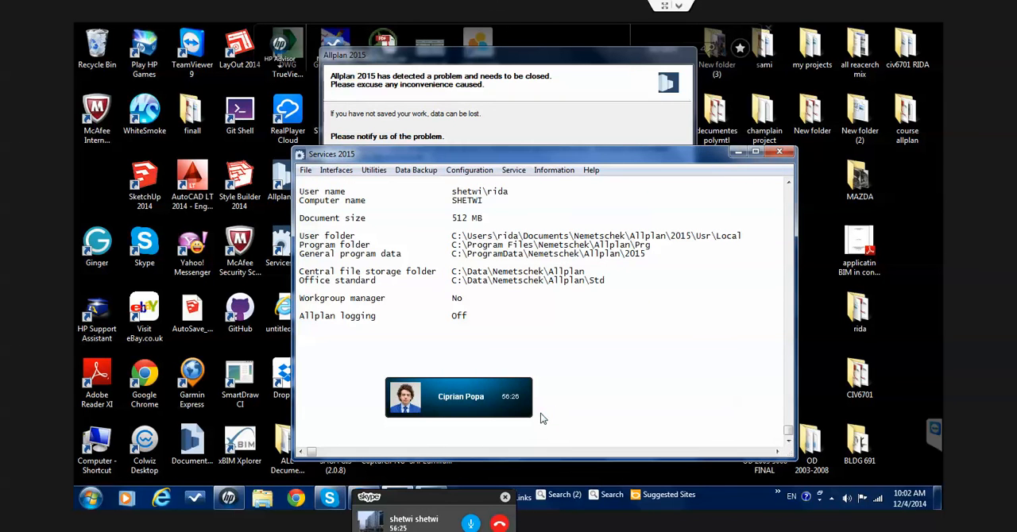
click(512, 338)
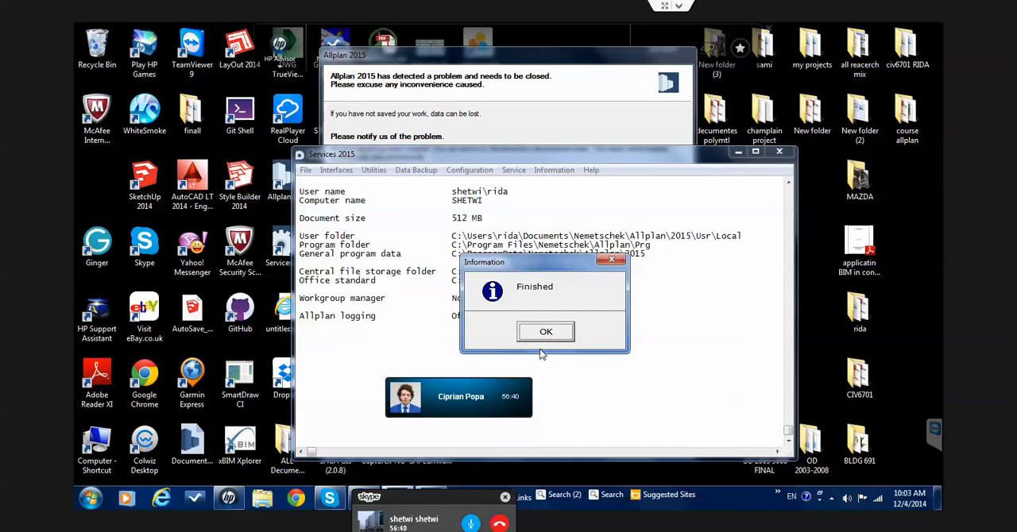
click(546, 334)
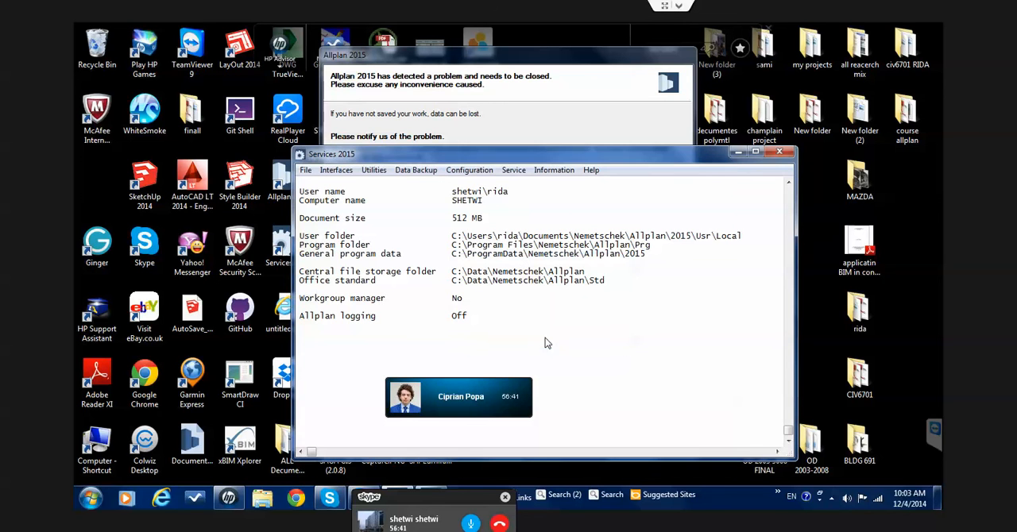
Close Services 2015 and dismiss the Allplan error report without sending it
click(781, 154)
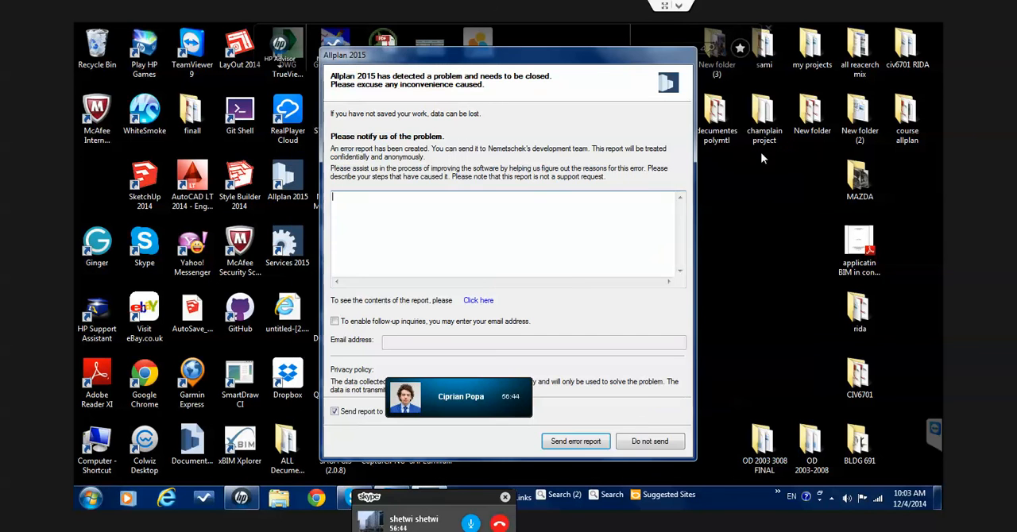
click(665, 442)
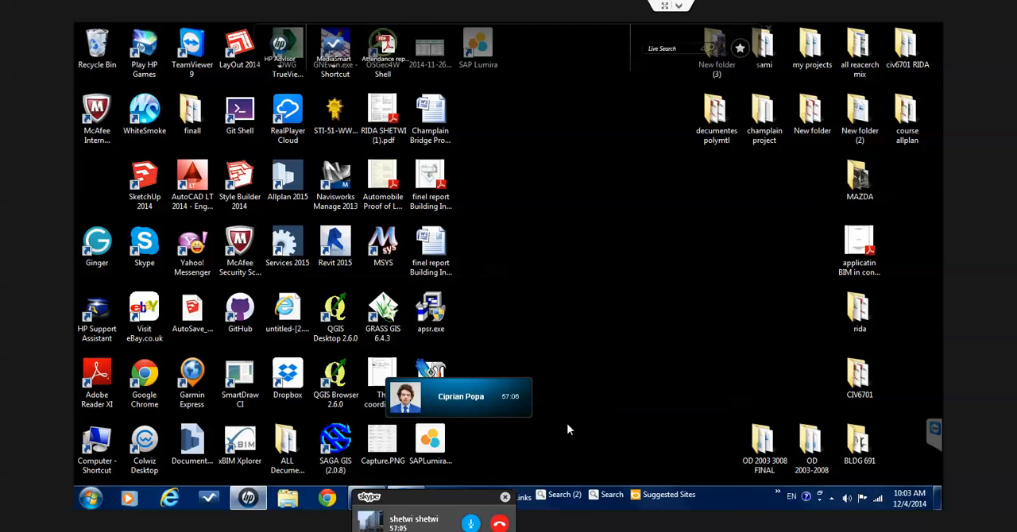
Show the hidden notification icons of the system tray
click(831, 498)
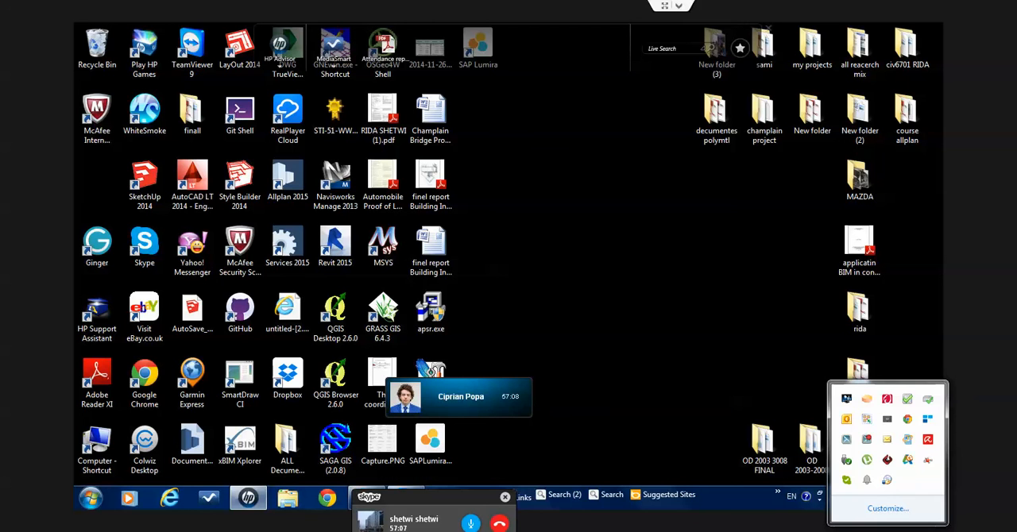